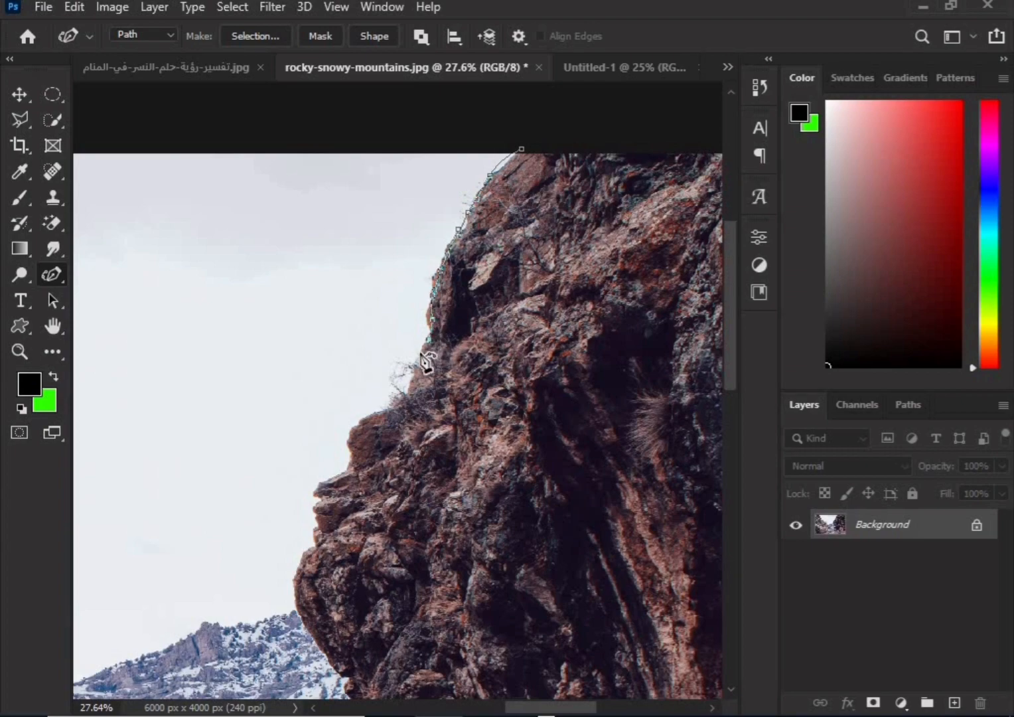
Trace the right cliff's edge with a pen path from its upper section down to the snowy mountain
left_click_drag(425, 362, 405, 387)
mouse_move(351, 451)
left_mouse_down()
mouse_move(340, 470)
mouse_move(351, 467)
mouse_move(314, 491)
mouse_move(316, 530)
left_mouse_up()
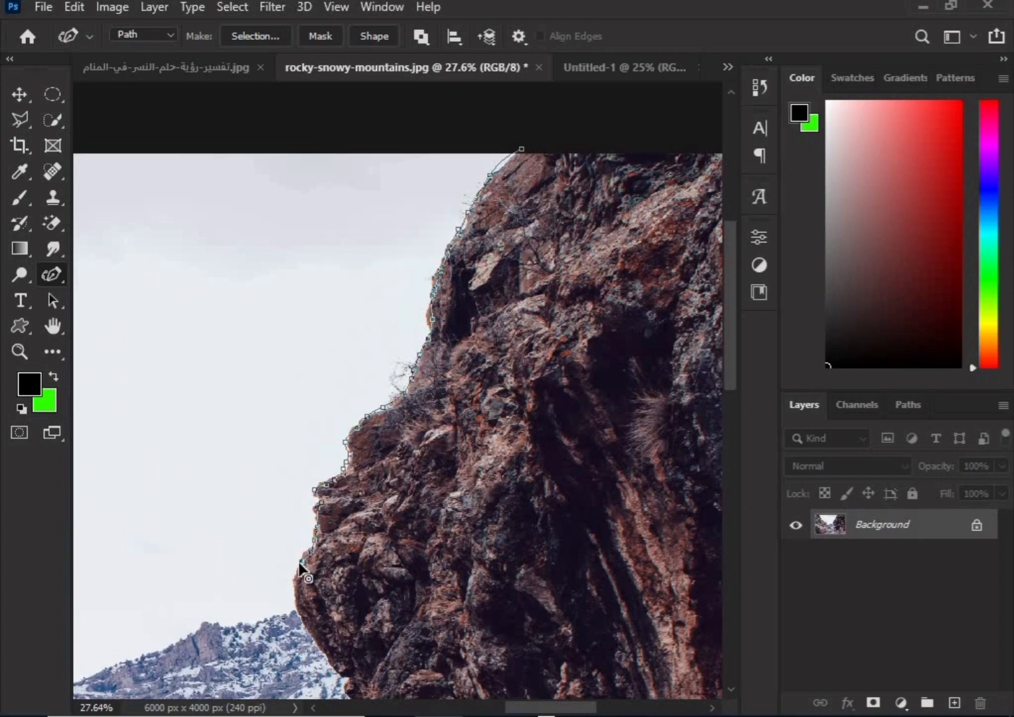
mouse_move(300, 597)
left_mouse_down()
mouse_move(302, 617)
mouse_move(363, 627)
mouse_move(355, 672)
mouse_move(337, 672)
left_mouse_up()
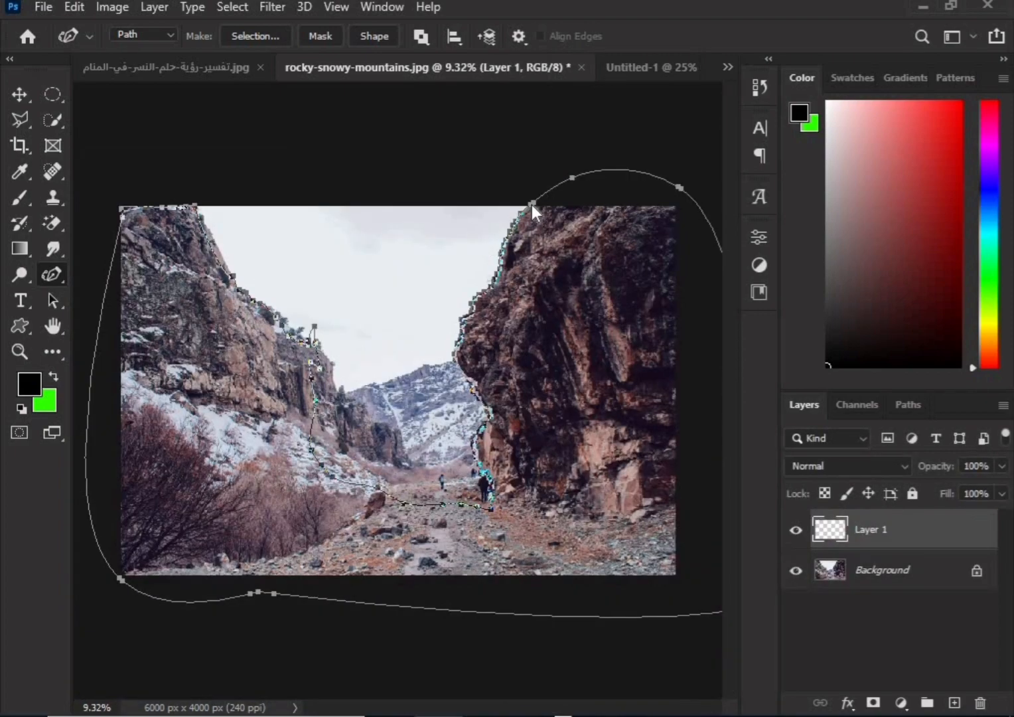
Convert the closed path around the cliffs and rocky ground into a selection
right_click(531, 205)
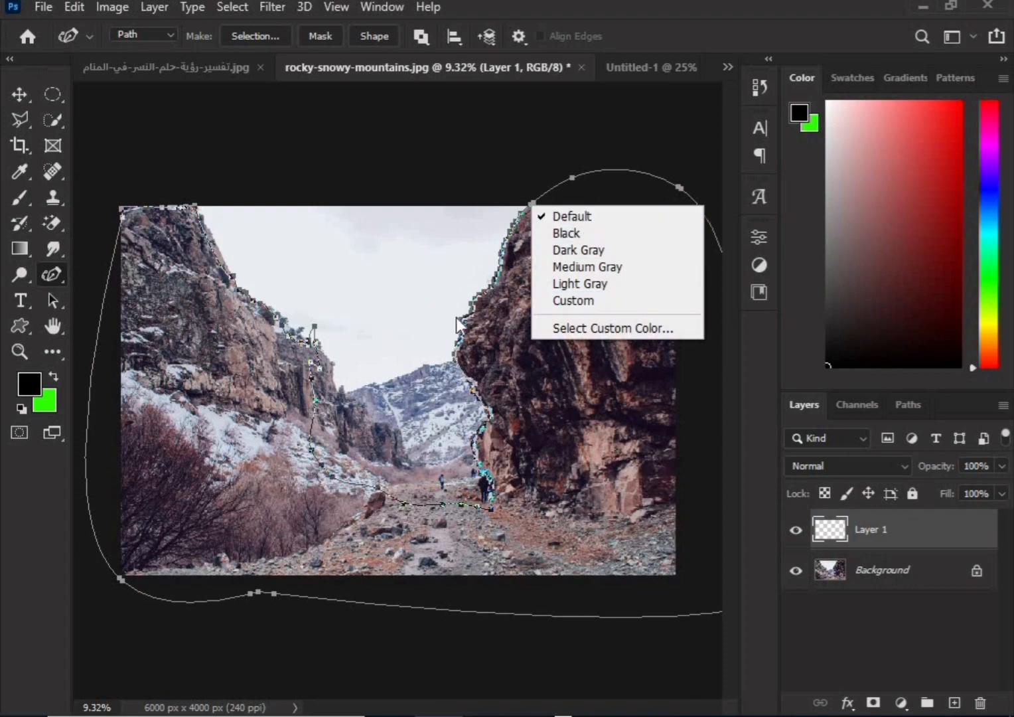
right_click(455, 317)
left_click(502, 355)
left_click(593, 172)
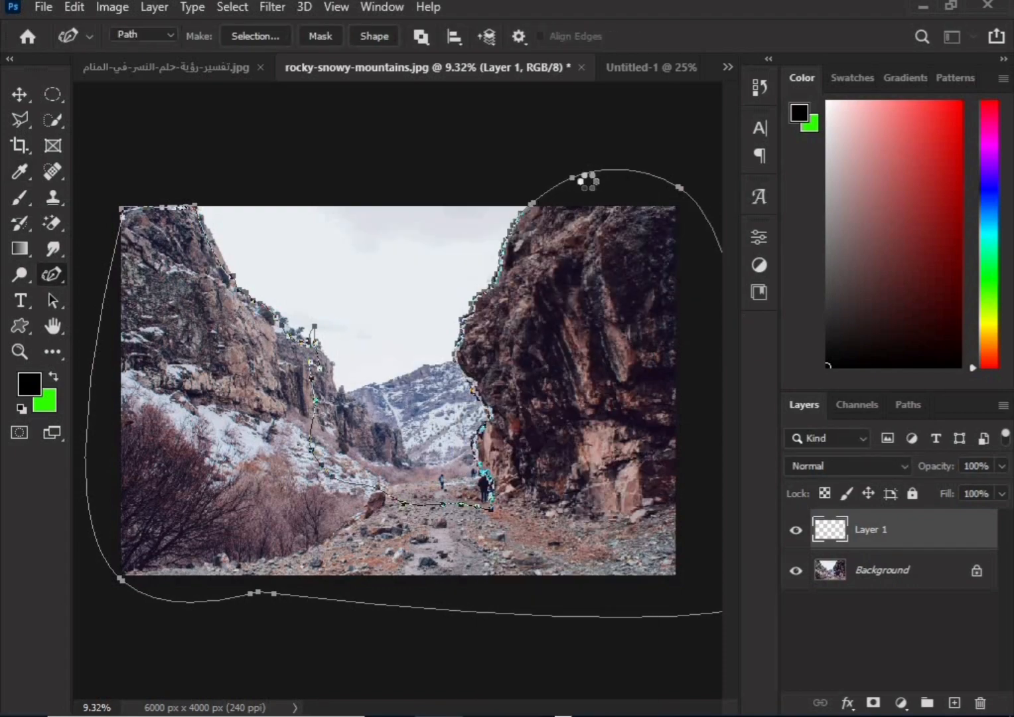
Remove the empty layer and unlock the Background photo, keeping the cliff selection active
right_click(568, 412)
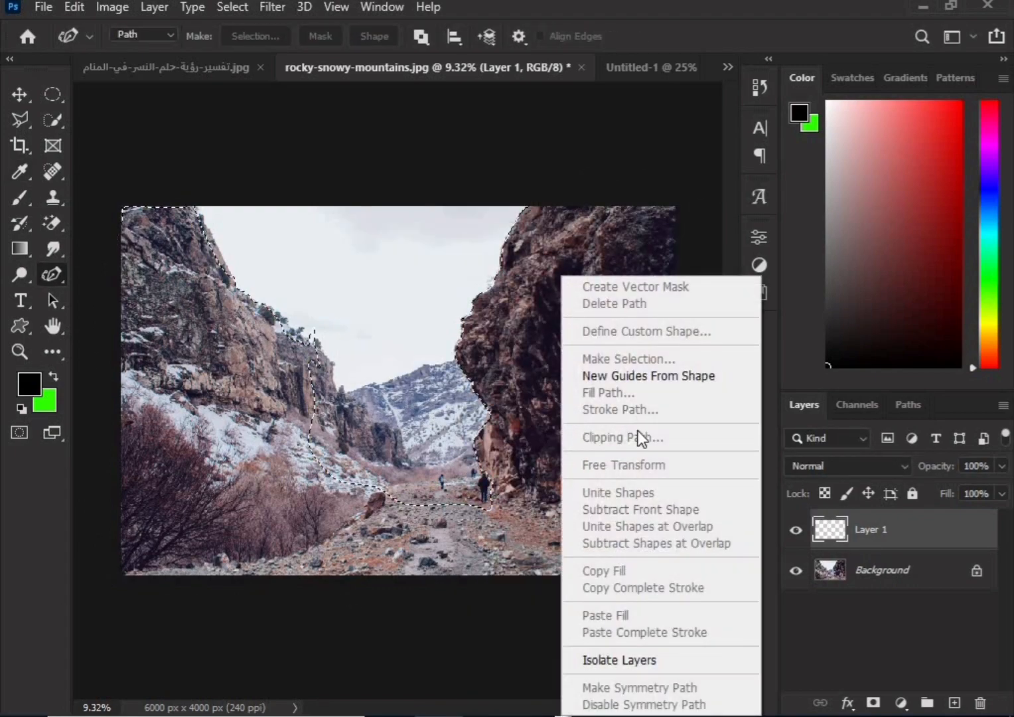
right_click(477, 490)
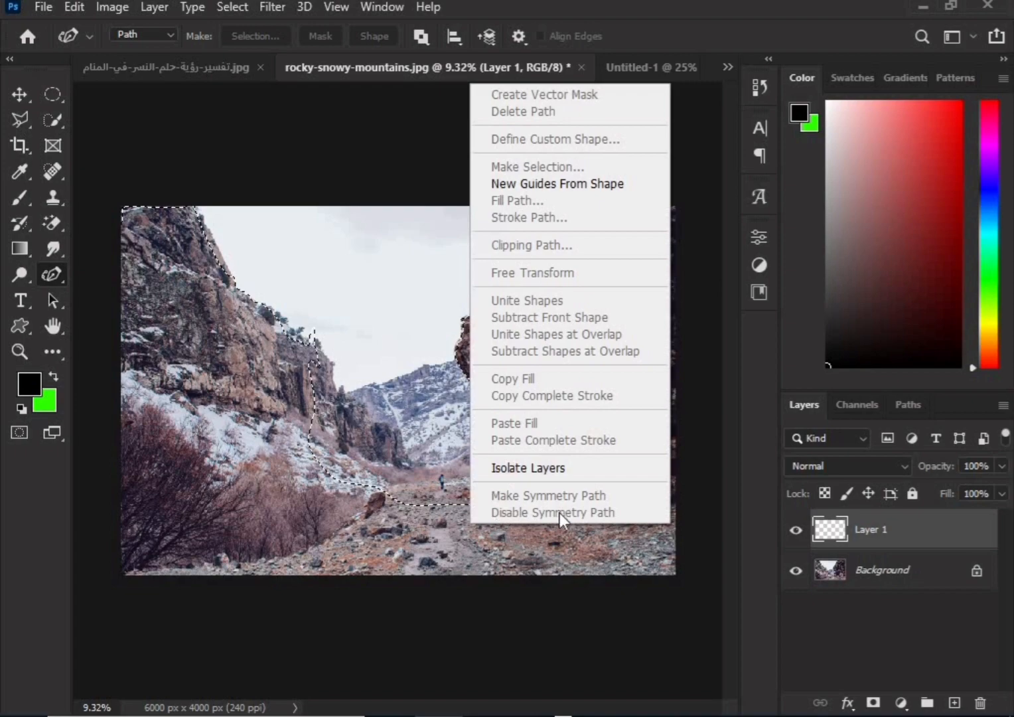
left_click(828, 567)
left_click(878, 572)
left_click(976, 570)
Copy the selected cliffs and ground to a new layer and hide the original photo layer
right_click(522, 410)
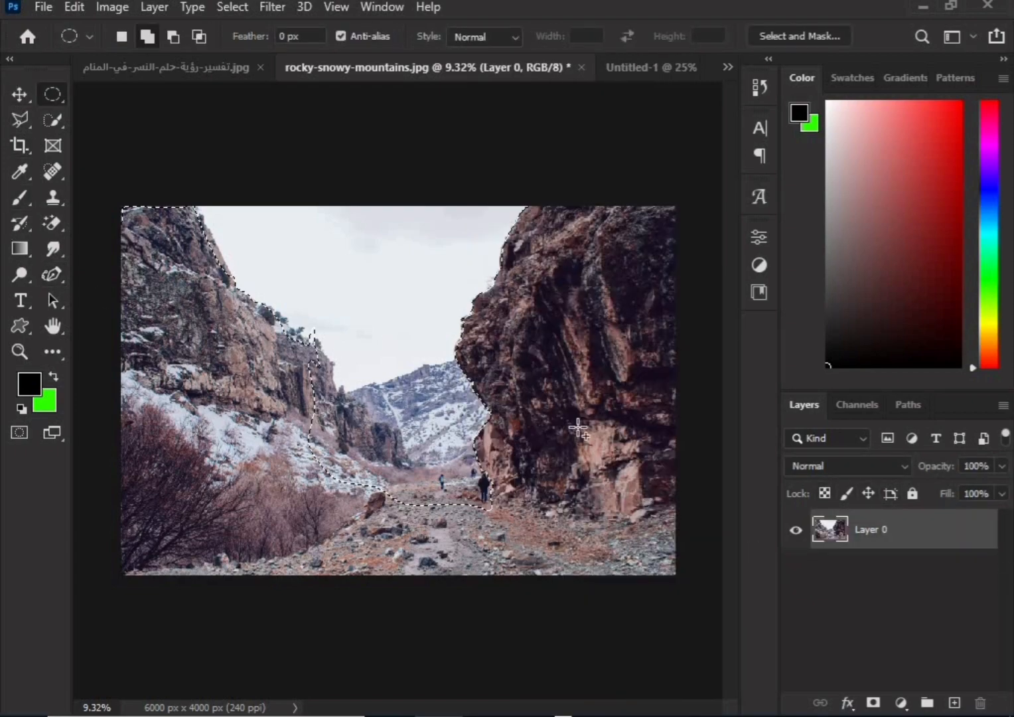
right_click(578, 429)
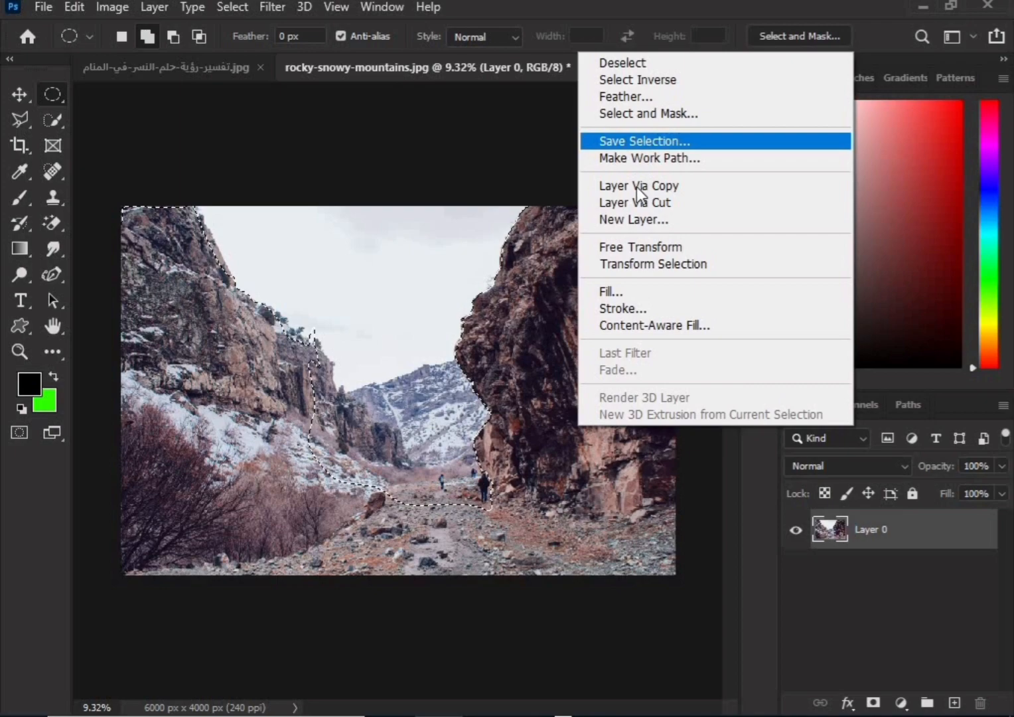
left_click(638, 193)
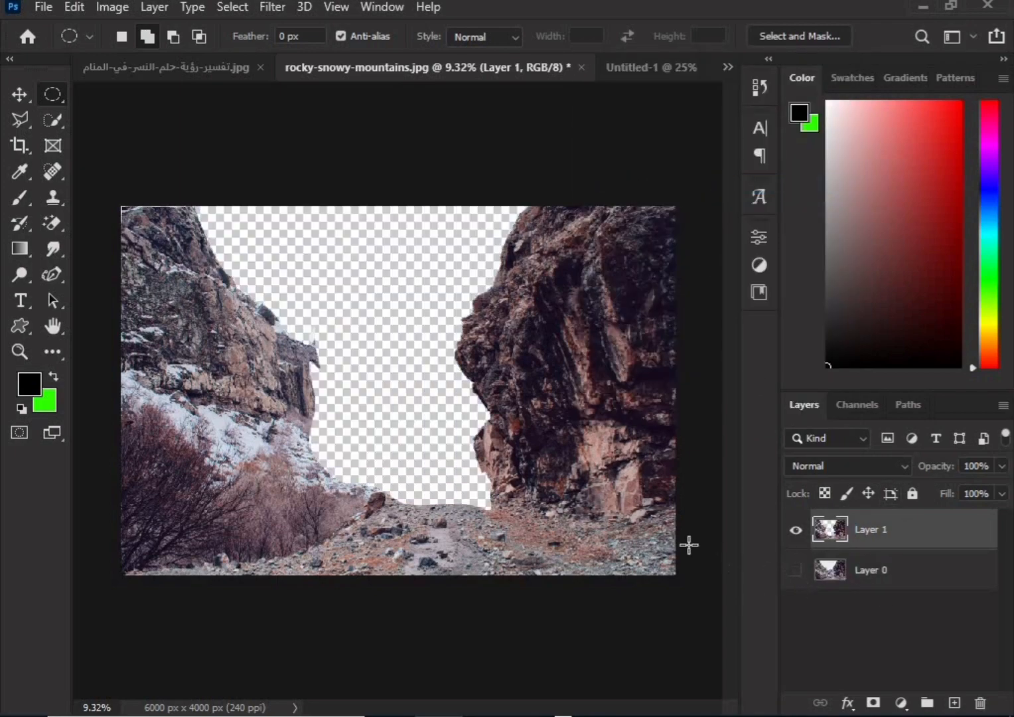
Convert the cliff cutout to a smart object and place it in the Untitled-1 document
left_click_drag(876, 534, 385, 487)
right_click(871, 528)
left_click(758, 267)
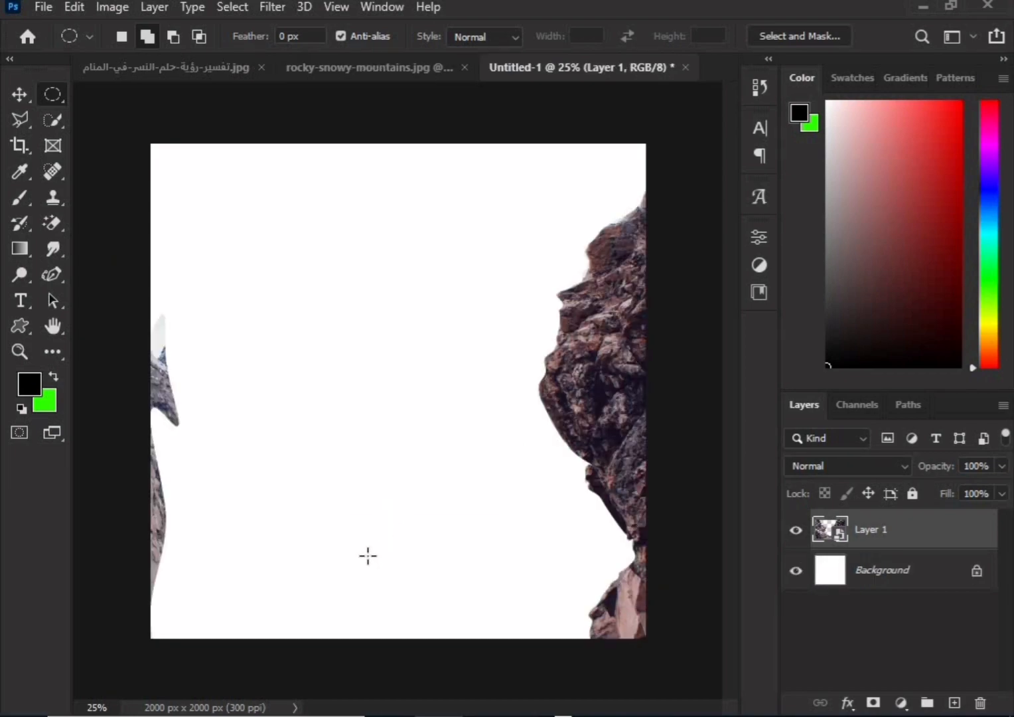
Scale the cliff layer down proportionally to about 29% with Free Transform
key("ctrl+t")
key("ctrl+0")
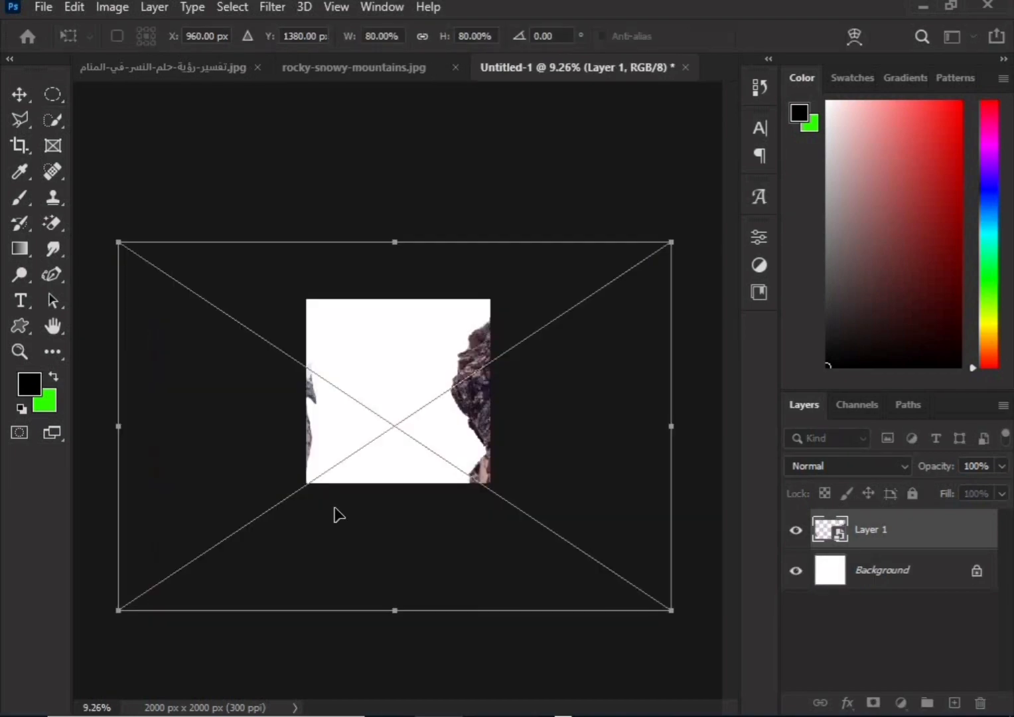
left_click_drag(618, 287, 618, 287)
key("ctrl+z")
left_click_drag(671, 243, 571, 308)
left_click_drag(118, 611, 289, 495)
left_click_drag(571, 495, 469, 471)
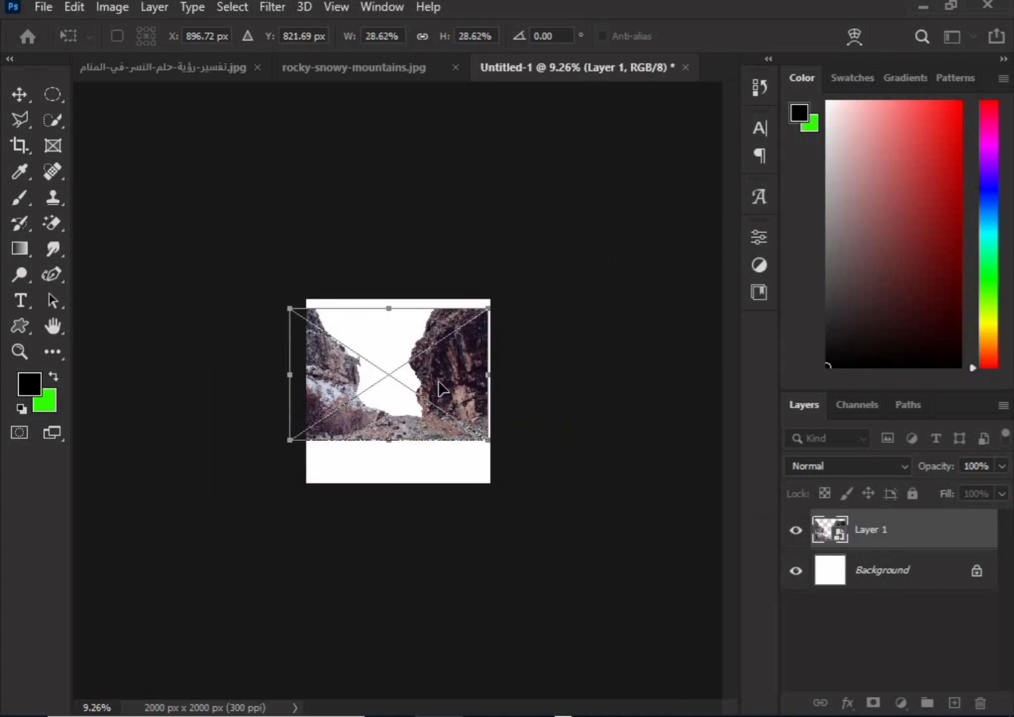
Fit the cliff layer to the full canvas width at 26.67%, align it to the canvas's lower edge and apply the transform
left_click_drag(443, 394, 479, 475)
scroll(454, 428, "up", 4)
scroll(442, 415, "down", 3)
scroll(443, 417, "up", 1)
left_click_drag(221, 440, 235, 440)
left_click_drag(532, 451, 532, 459)
scroll(469, 435, "up", 2)
scroll(470, 441, "down", 2)
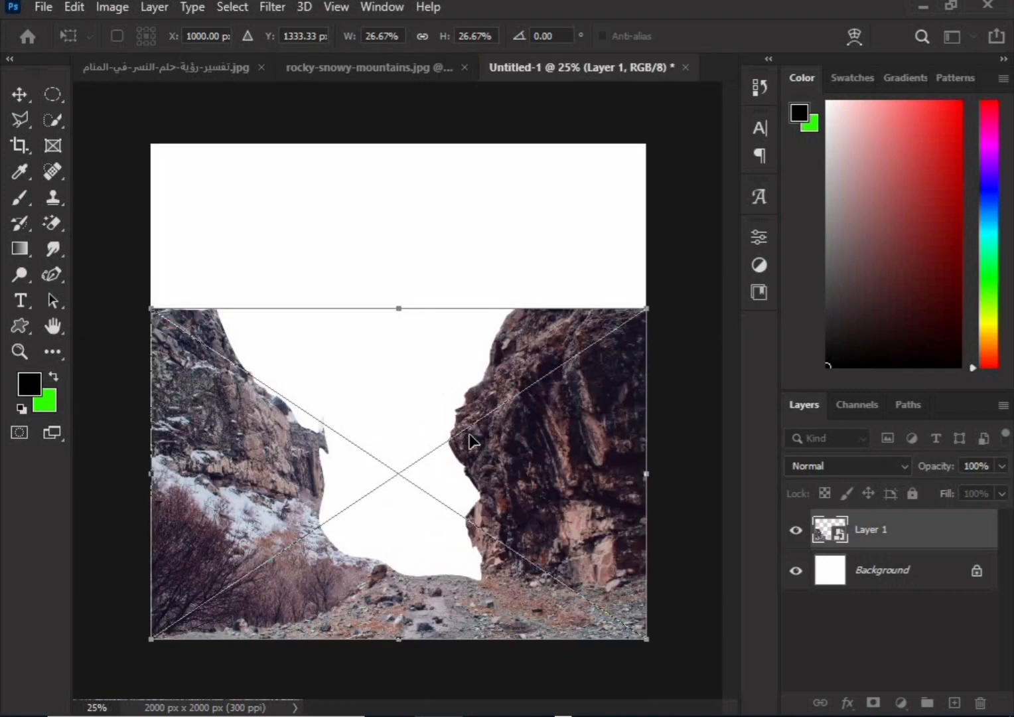
scroll(471, 441, "up", 1)
key("Return")
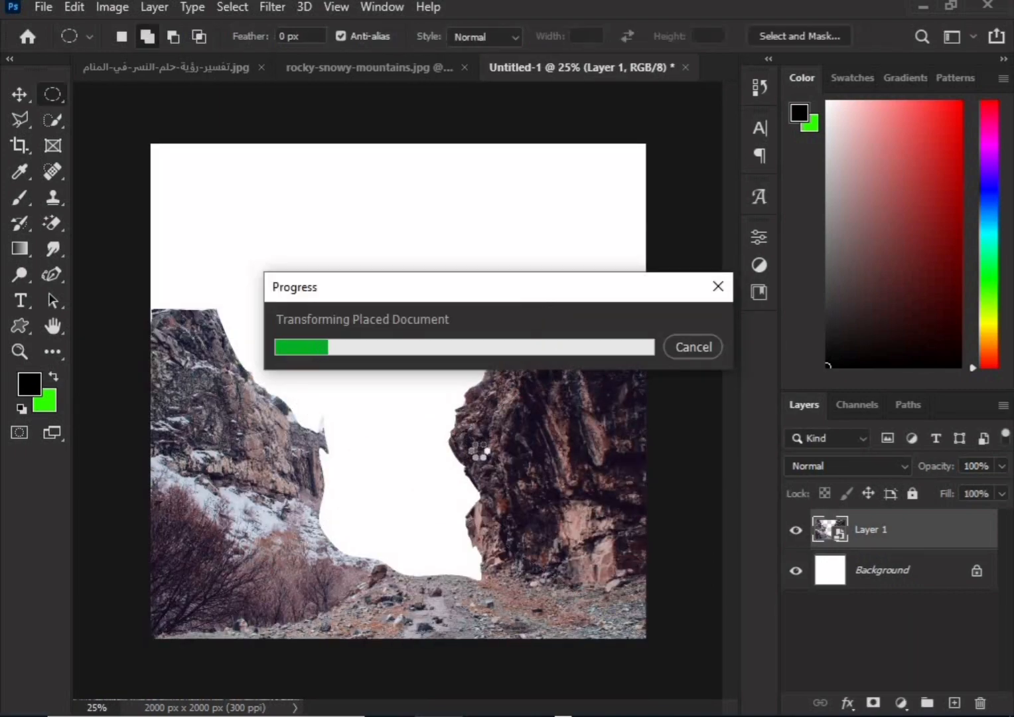
Place the breathtaking-shot-sea-dark-purple-sky-filled-with-stars image in the composition and move it beneath the cliff layer
left_click(923, 6)
left_click_drag(484, 324, 365, 343)
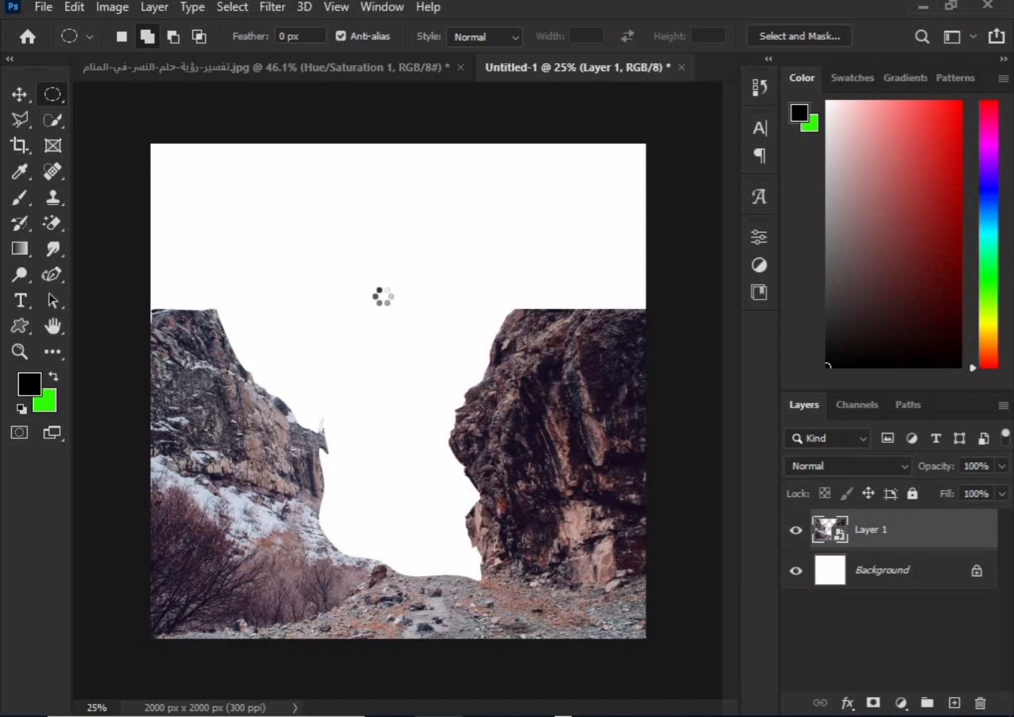
left_click_drag(899, 531, 915, 590)
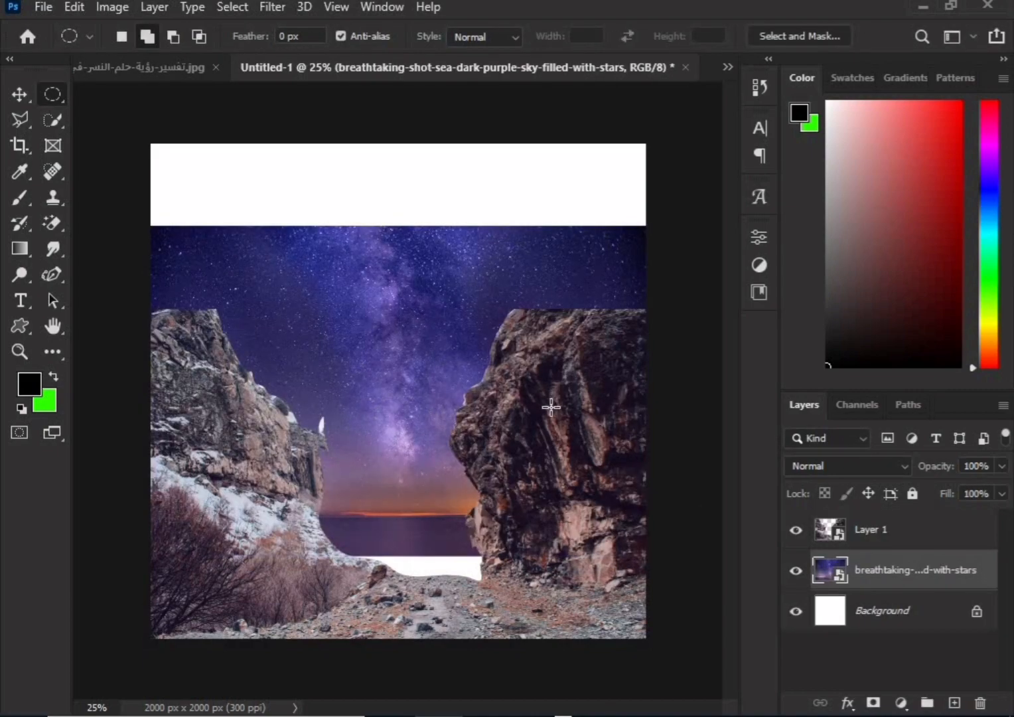
Stretch the starry sky to 40.33% width and 44.79% height so it fills the area above the rocky ground
key("ctrl+t")
left_click_drag(398, 226, 409, 143)
left_click_drag(401, 570, 417, 579)
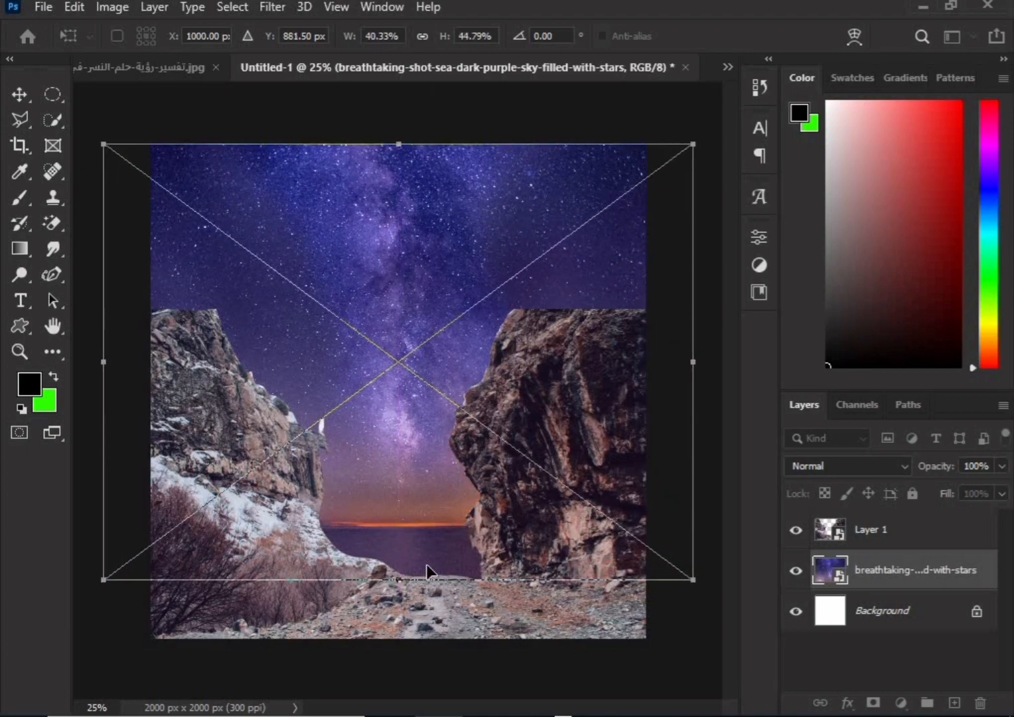
key("Return")
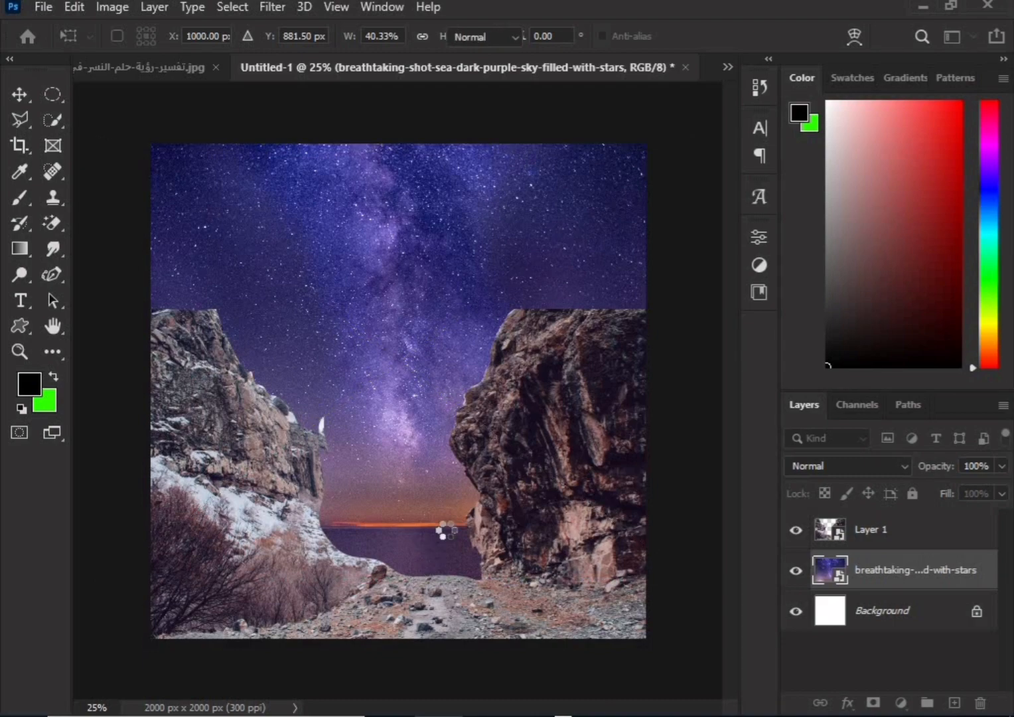
scroll(454, 428, "down", 1)
scroll(454, 428, "up", 1)
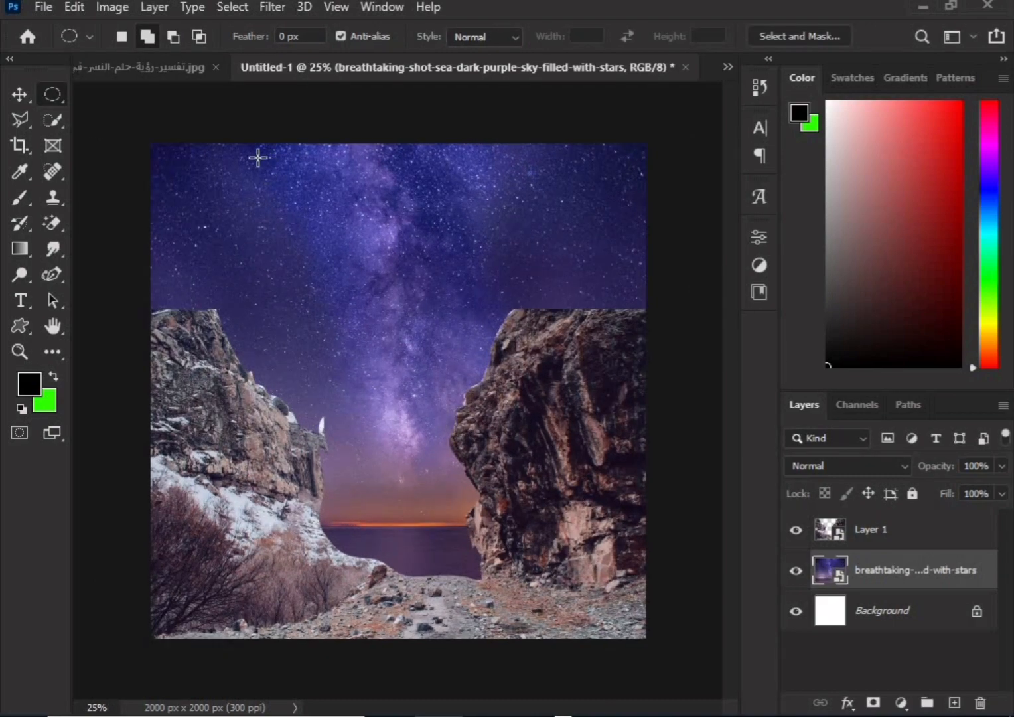
Bring the eagle cutout into Untitled-1 between the cliff and sky layers and enlarge it to about 49%
left_click(140, 67)
left_click_drag(869, 534, 412, 383)
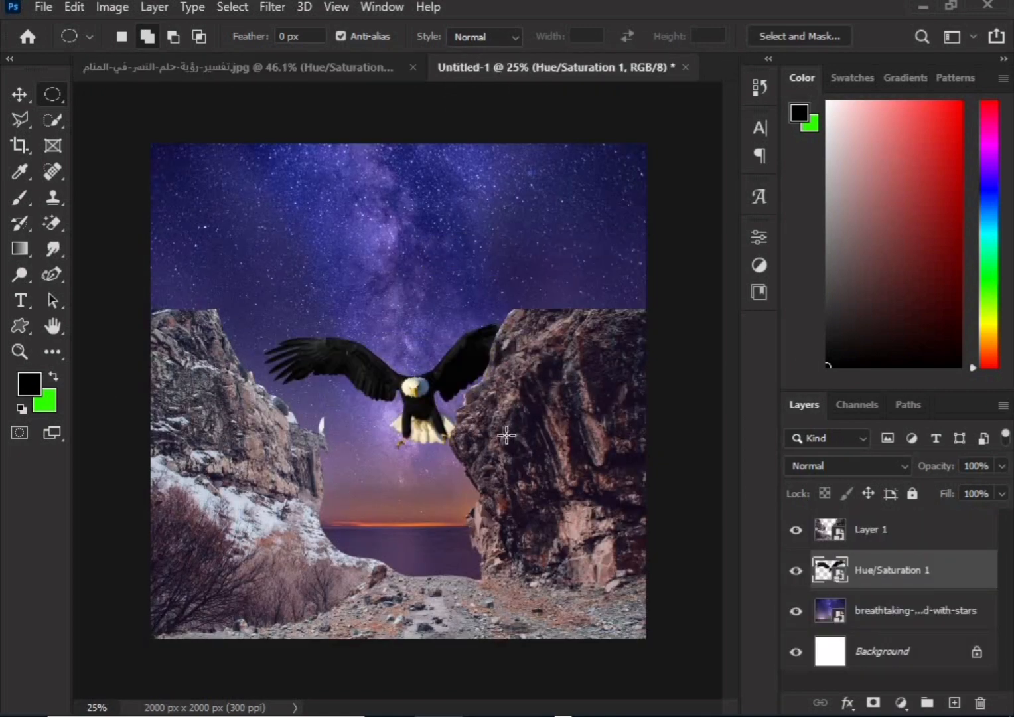
key("ctrl+t")
left_click_drag(559, 323, 630, 244)
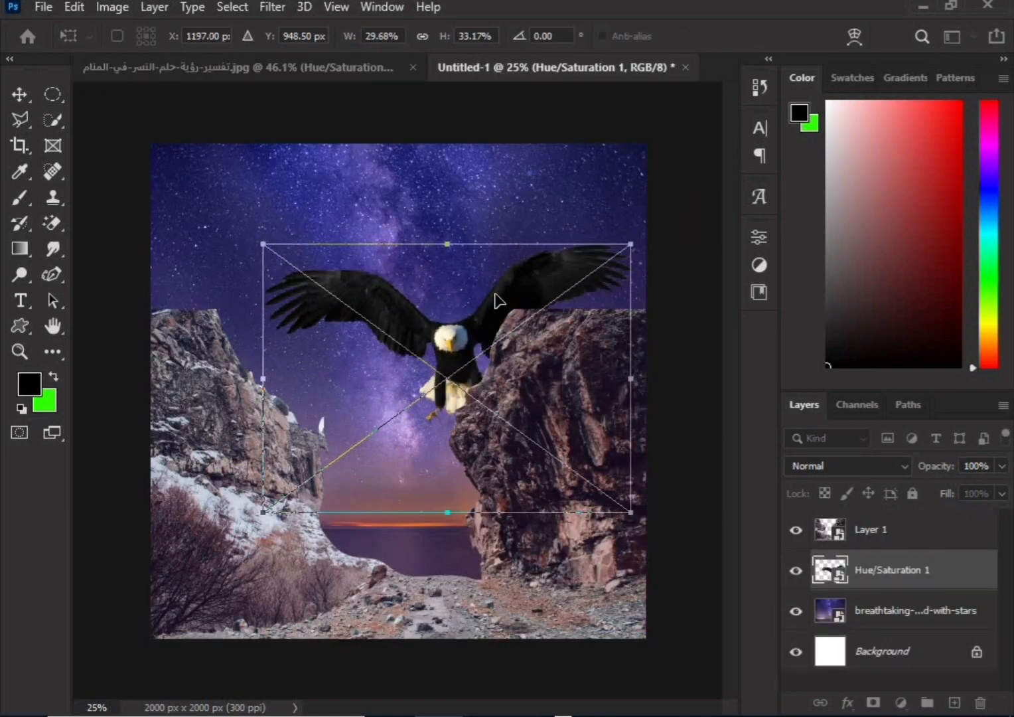
key("ctrl+z")
left_click_drag(264, 316, 118, 214)
left_click_drag(399, 383, 451, 431)
left_click_drag(631, 240, 652, 216)
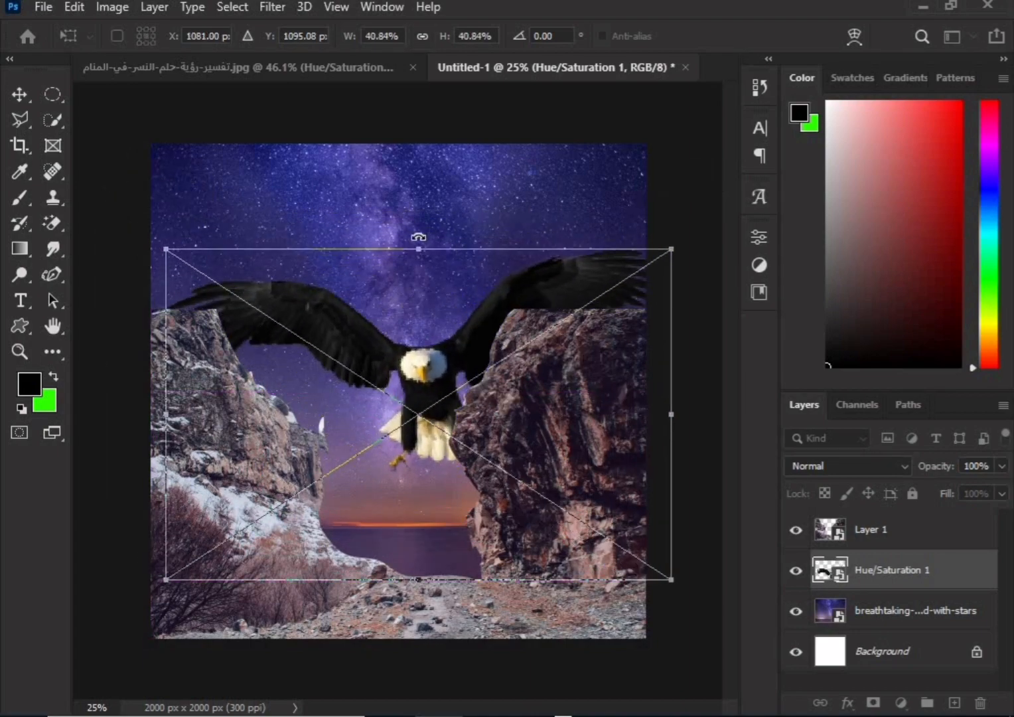
left_click_drag(418, 246, 413, 178)
left_click_drag(424, 346, 426, 383)
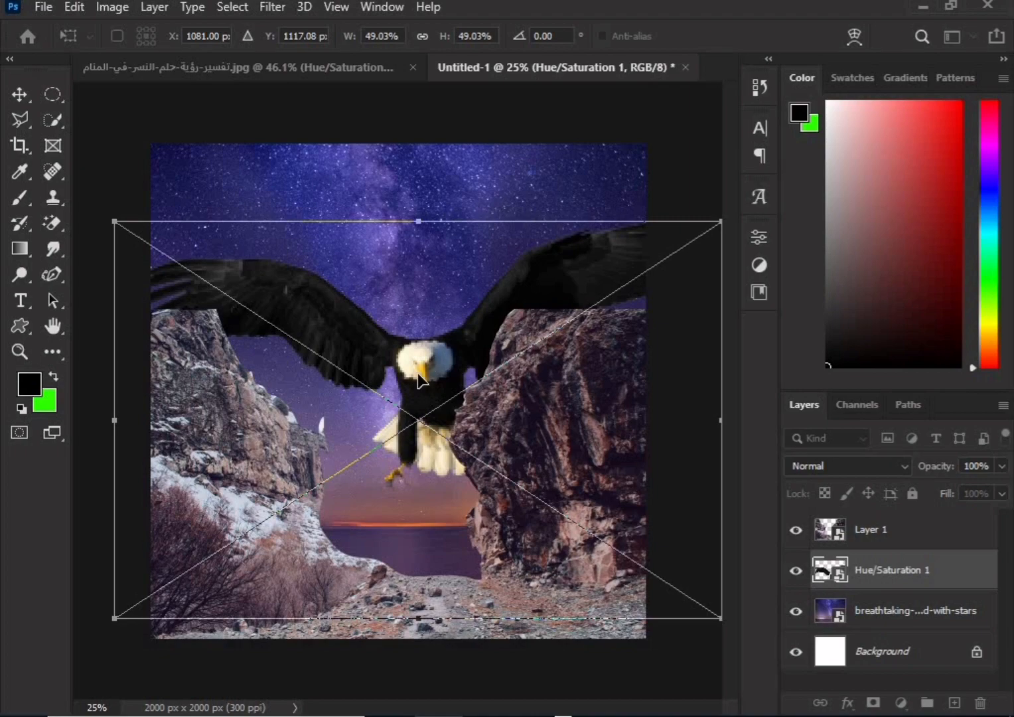
Resize the eagle to 45.60% width and 48.43% height, position it at X 951 px, Y 1059 px and apply the transform
left_click_drag(390, 419, 370, 430)
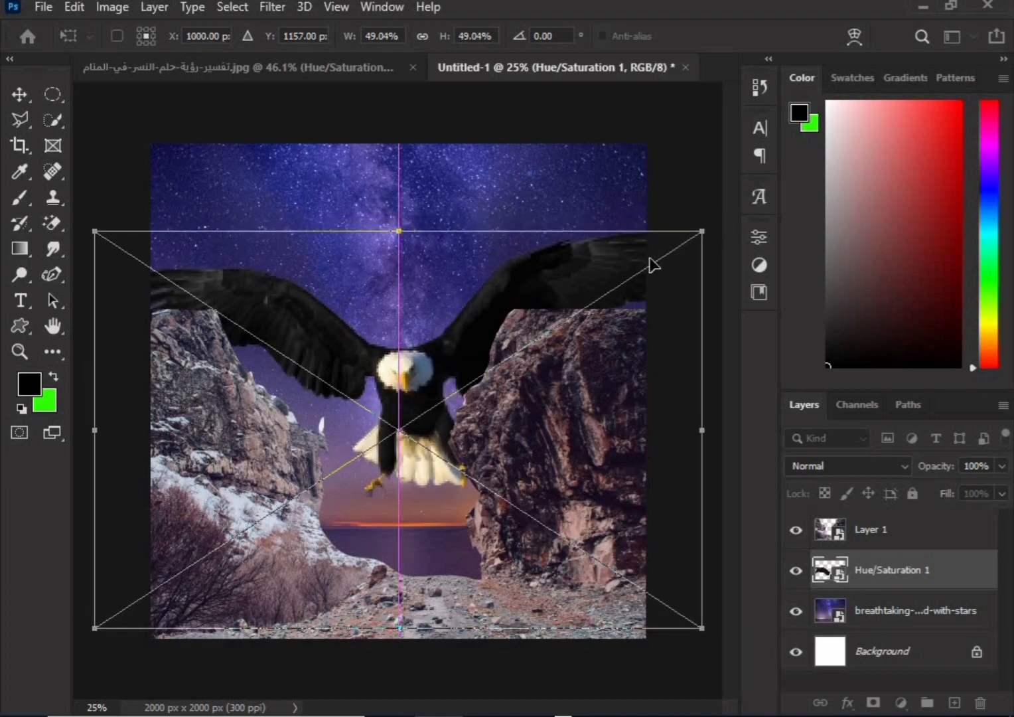
left_click_drag(700, 235, 656, 256)
left_click_drag(524, 315, 545, 286)
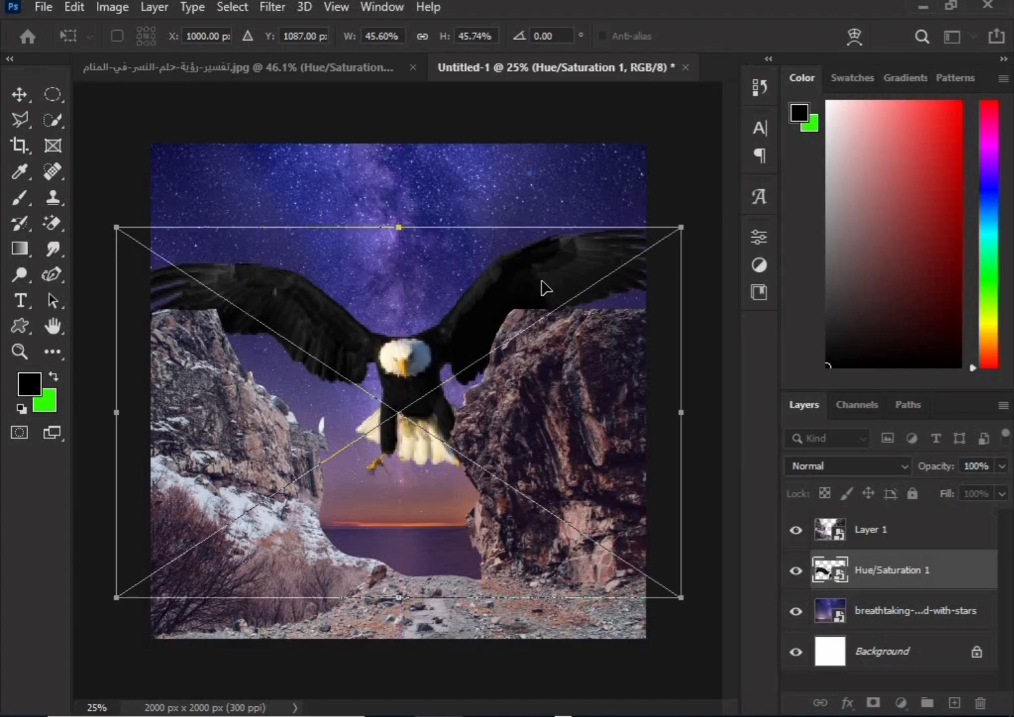
left_click_drag(677, 225, 681, 212)
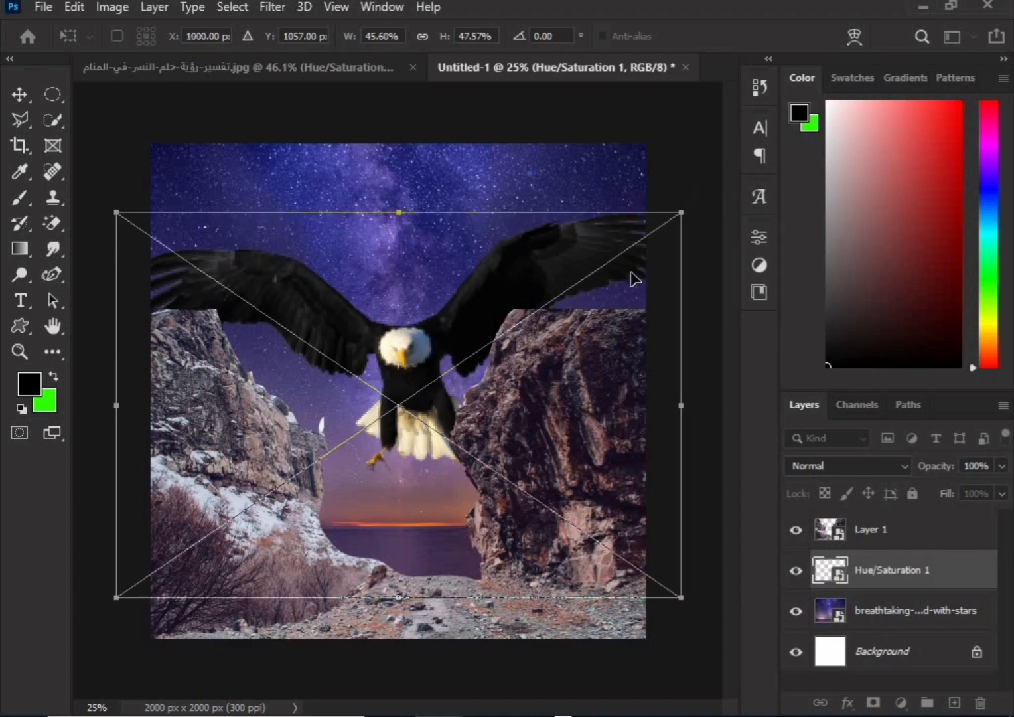
mouse_move(536, 435)
left_mouse_down()
mouse_move(536, 448)
mouse_move(548, 440)
left_mouse_up()
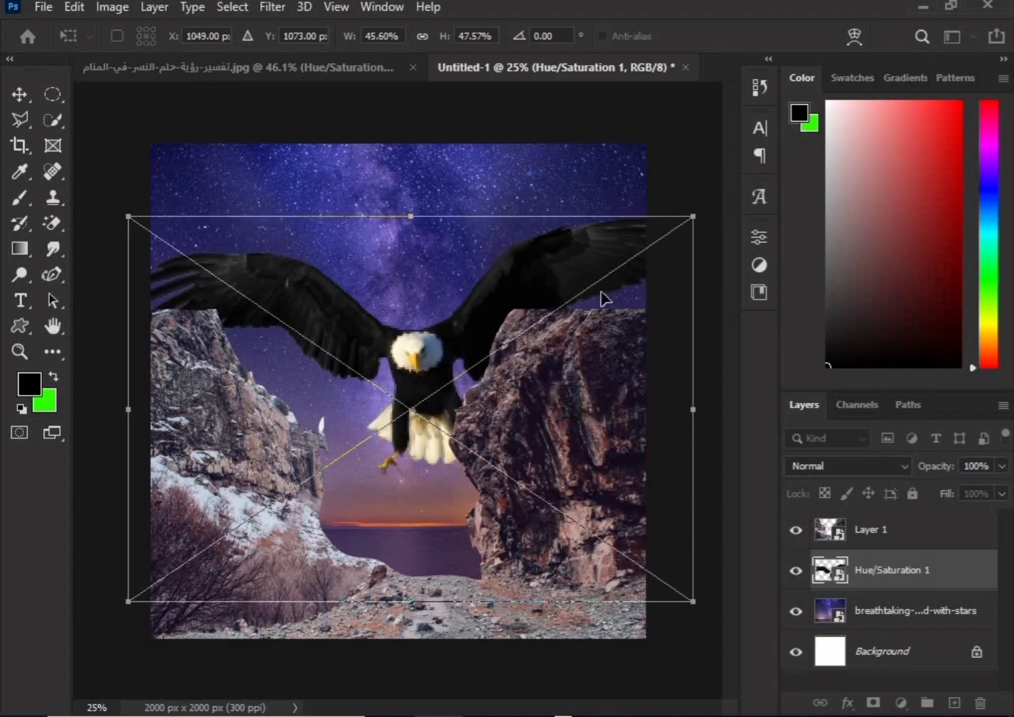
left_click_drag(691, 211, 692, 204)
left_click_drag(548, 353, 522, 345)
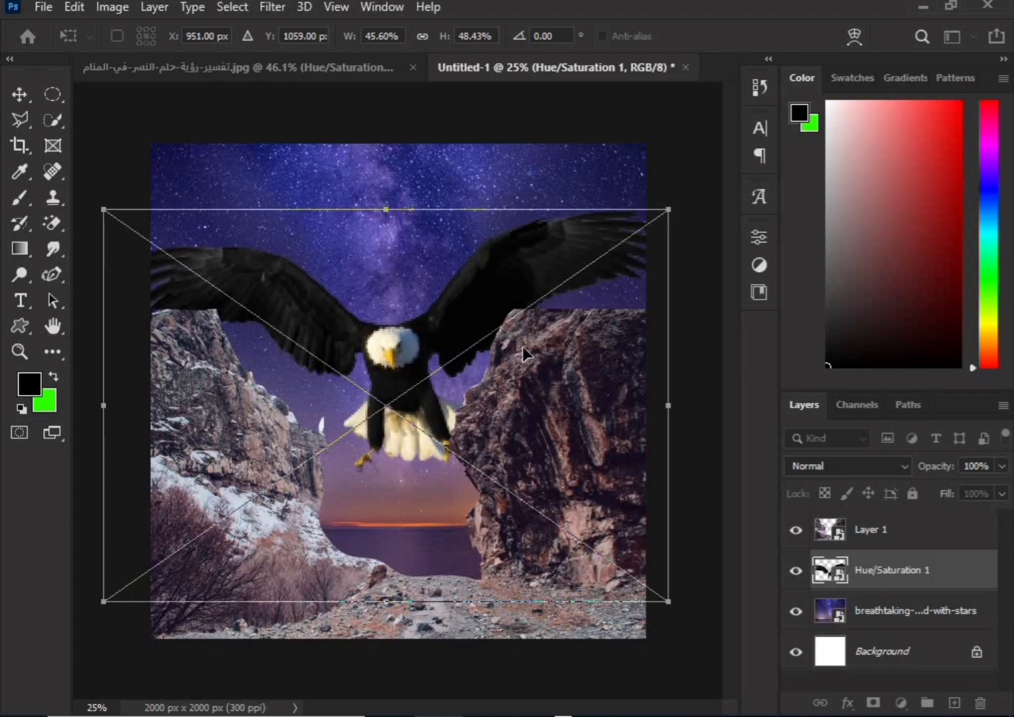
key("Return")
key("m")
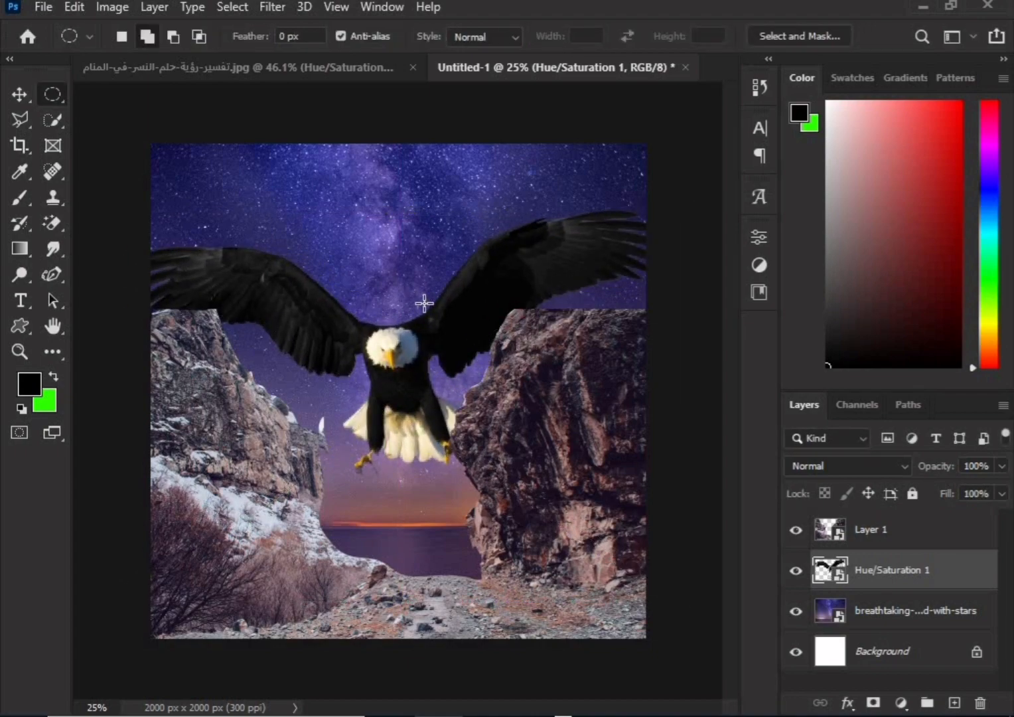
Close the original eagle photo document and return to the Untitled-1 composition
left_click(359, 69)
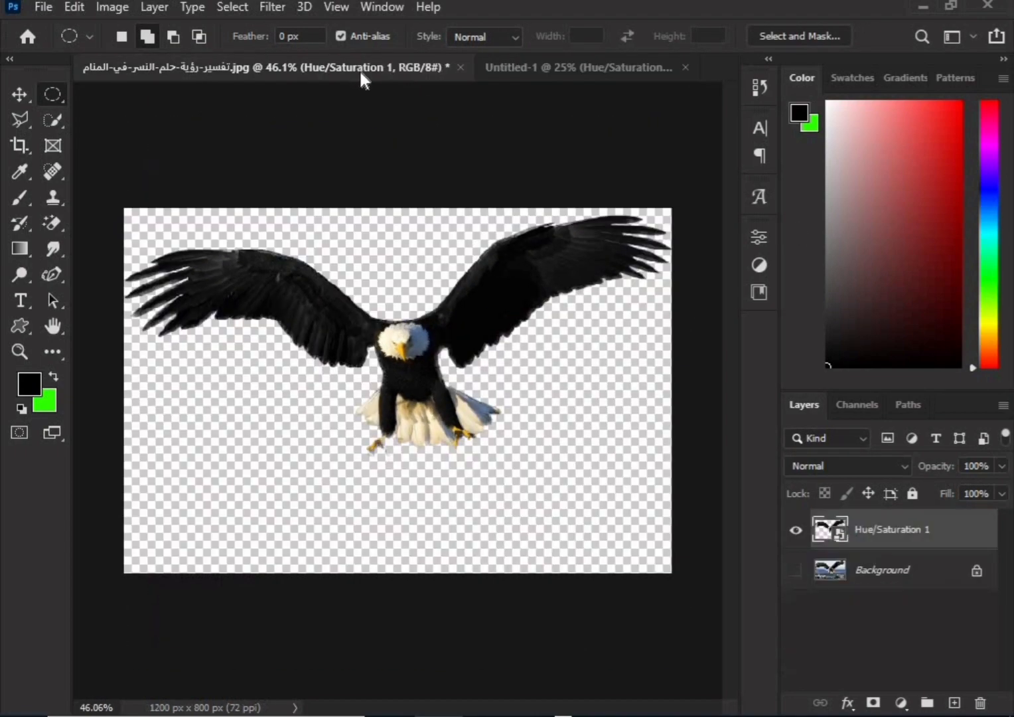
left_click(460, 67)
left_click(489, 284)
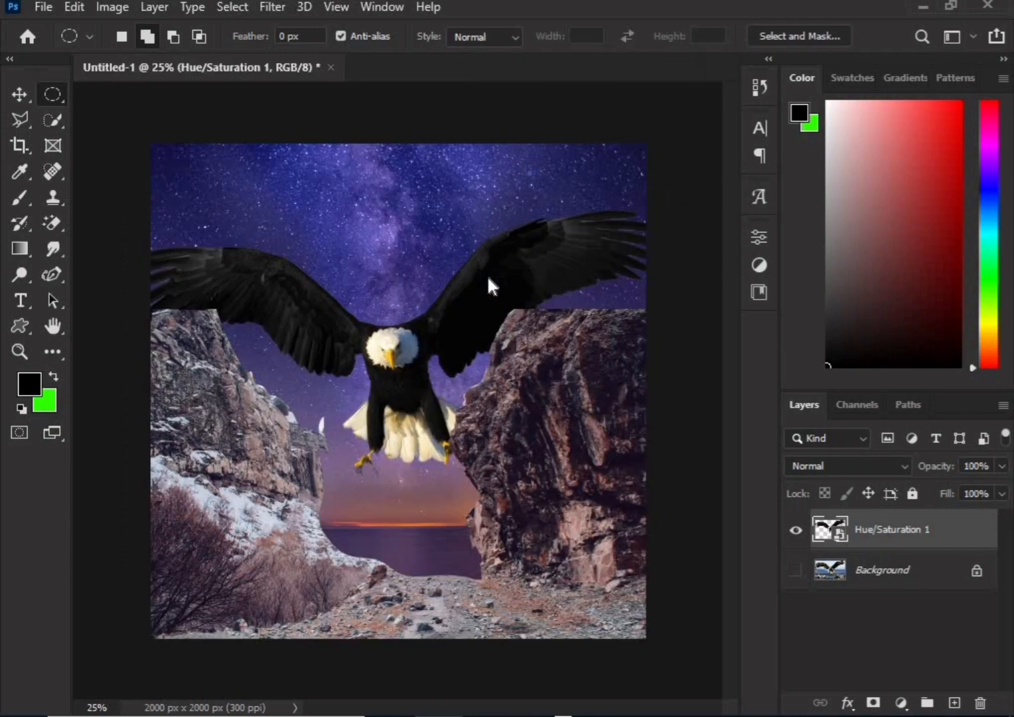
Open faceless-man-standing-pier.jpg and select the standing man with the Quick Selection tool
left_click(929, 4)
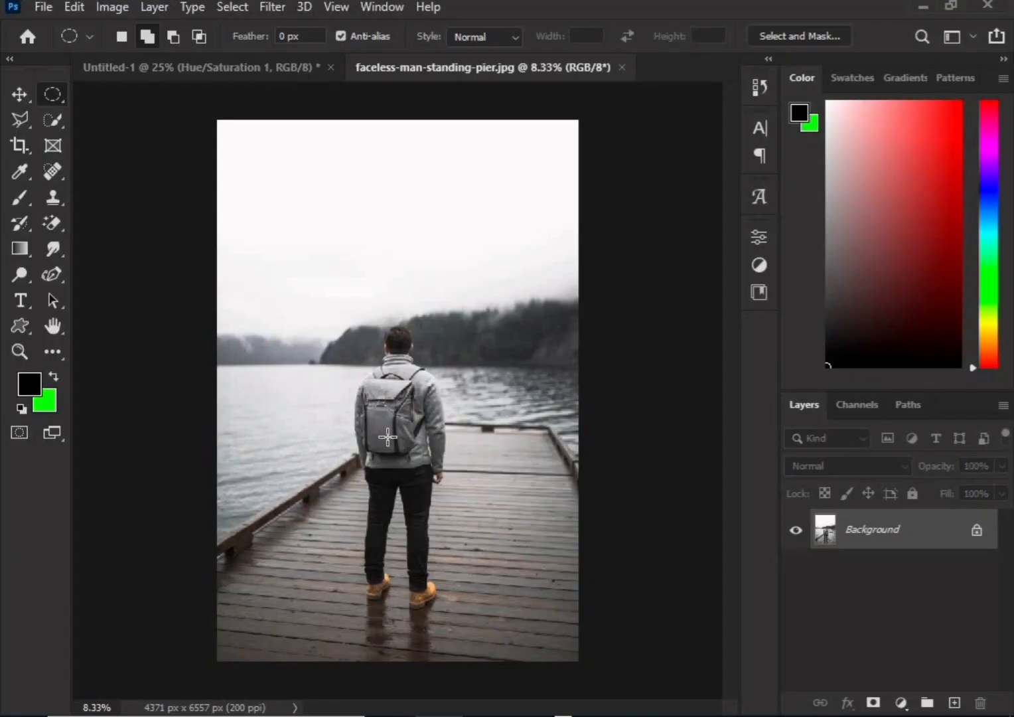
left_click_drag(52, 121, 126, 120)
left_click_drag(532, 266, 273, 619)
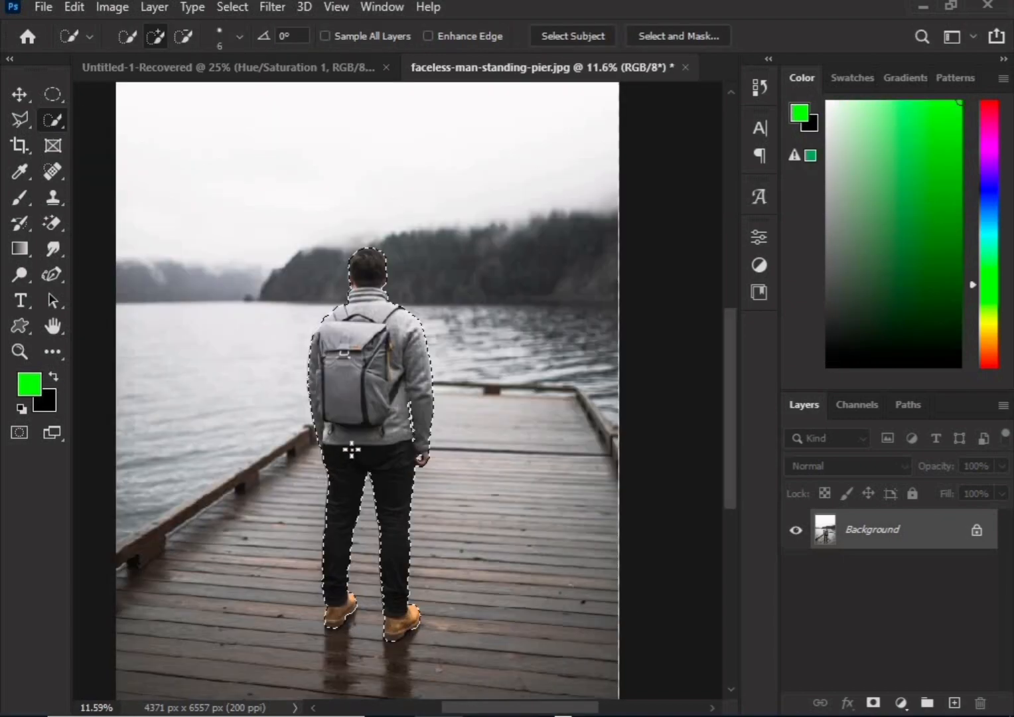
right_click(352, 450)
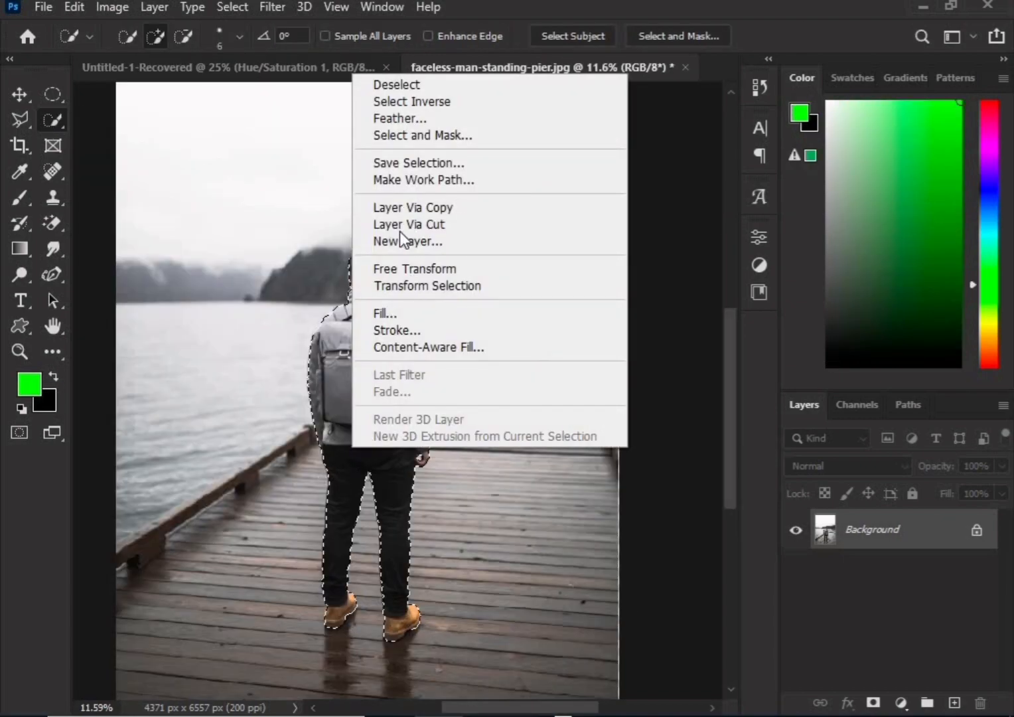
key("Escape")
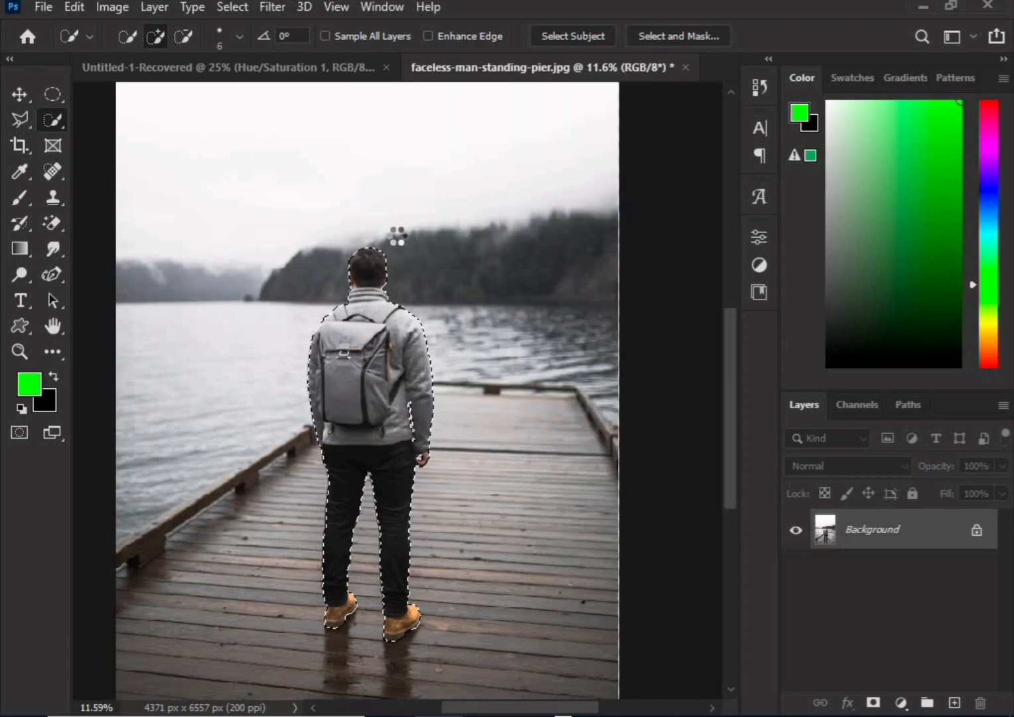
Isolate the selected man on his own layer with the Background hidden and convert that layer to a smart object
key("ctrl+j")
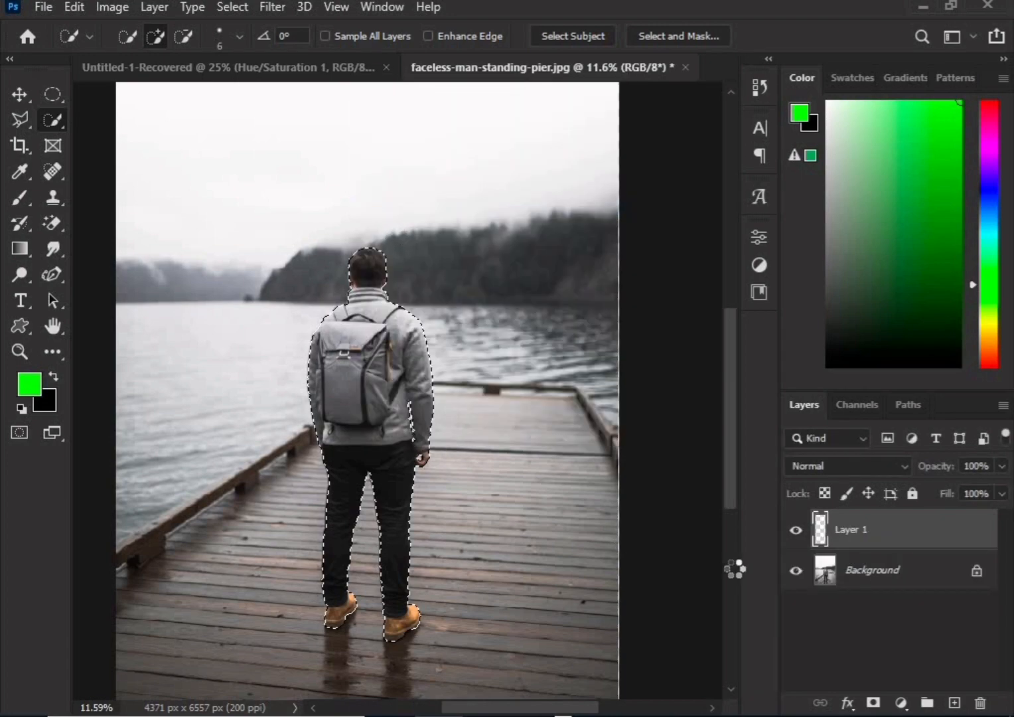
left_click(796, 570)
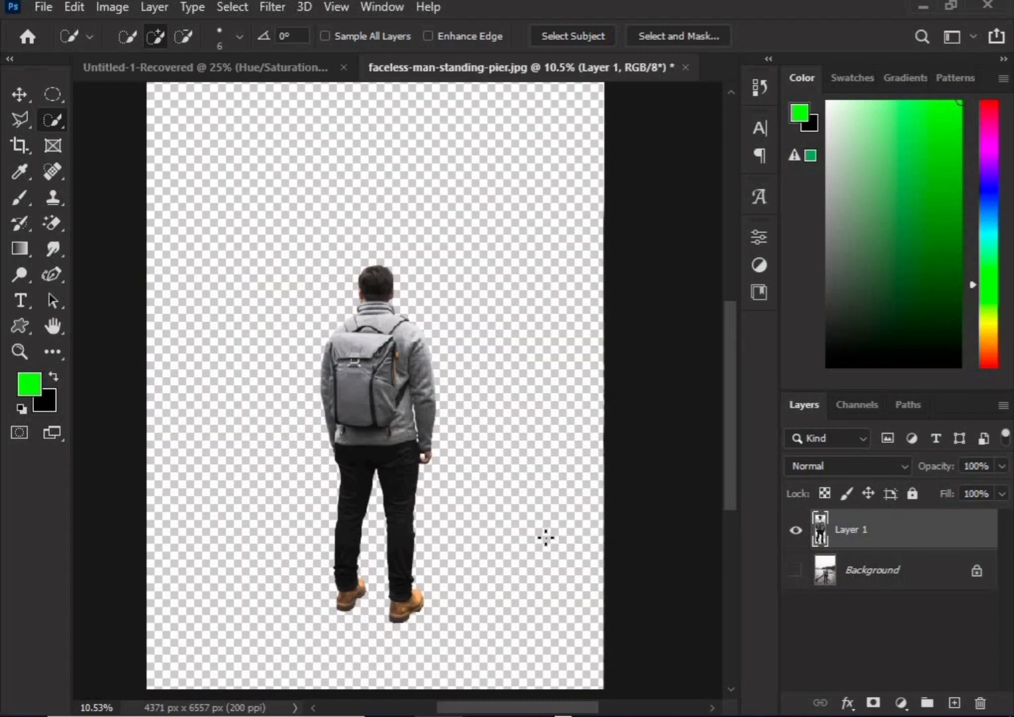
scroll(424, 539, "up", 2)
scroll(421, 539, "down", 3)
left_click_drag(905, 541, 880, 530)
right_click(879, 534)
left_click(697, 271)
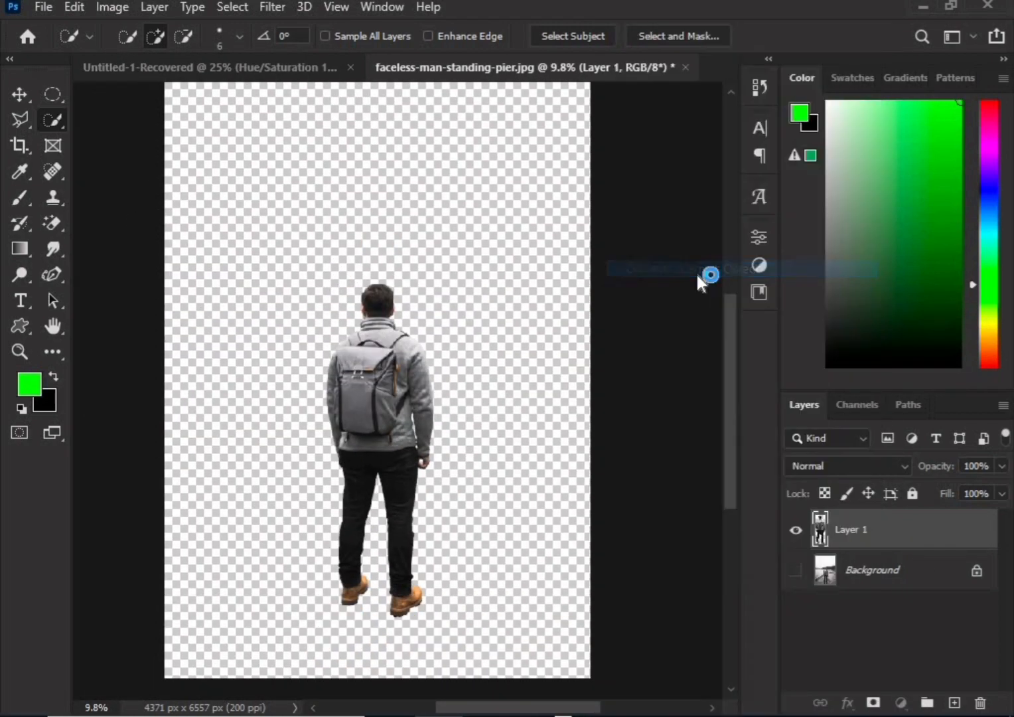
Bring the man into the Untitled-1 composition and scale him down to about 49%, placed between the cliffs
left_click_drag(875, 529, 406, 595)
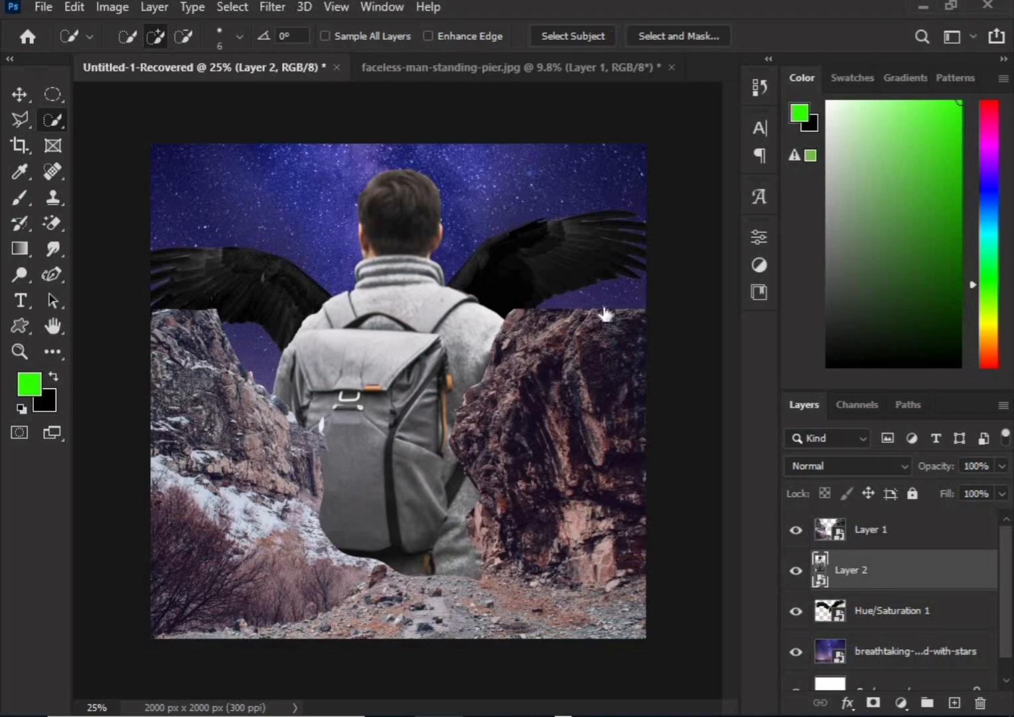
key("ctrl+t")
key("ctrl+minus")
left_click_drag(491, 242, 461, 371)
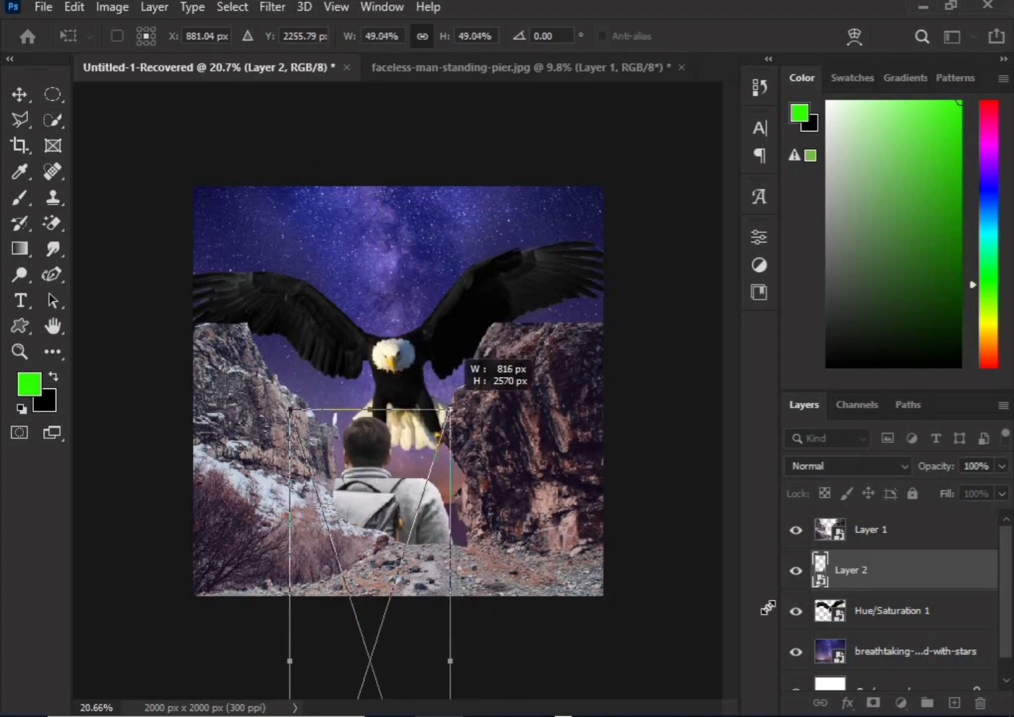
Raise the man's layer above the cliff layer and shrink him to stand full-length on the rocky ground below the eagle
left_click_drag(862, 578, 868, 519)
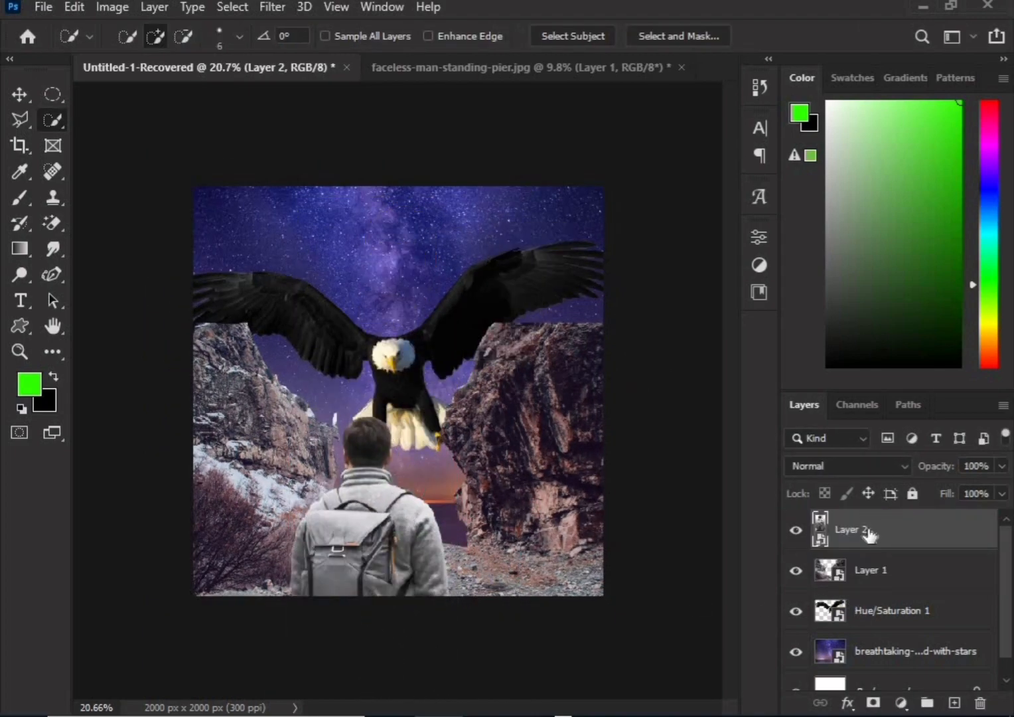
key("ctrl+t")
left_click_drag(418, 412, 488, 208)
left_click_drag(524, 117, 379, 468)
key("Return")
key("w")
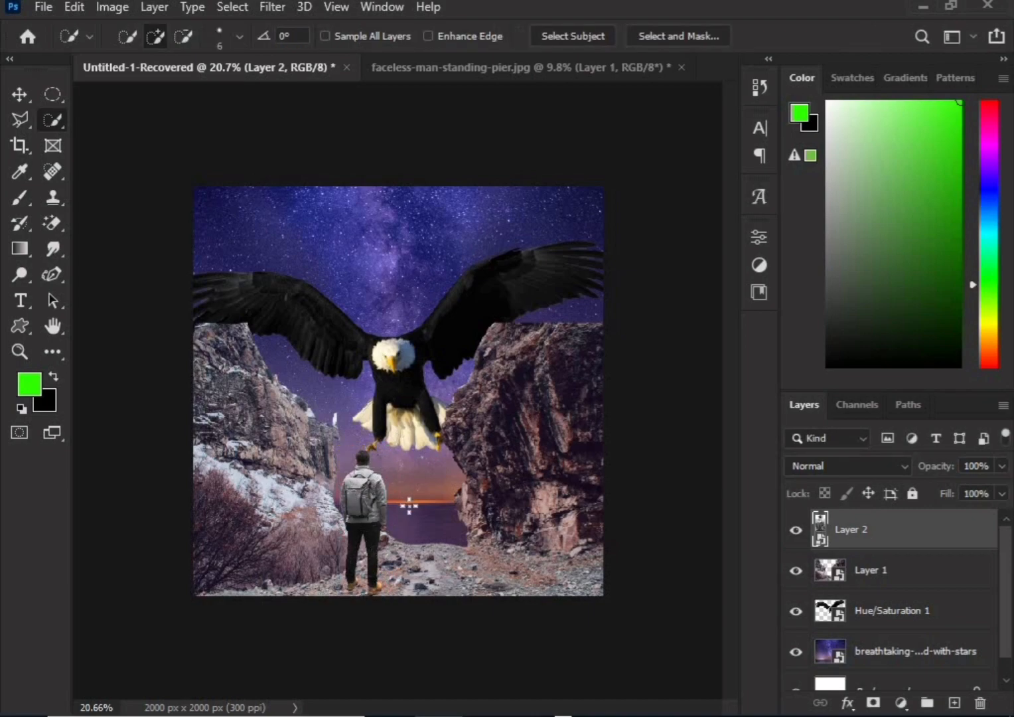
scroll(409, 506, "up", 1)
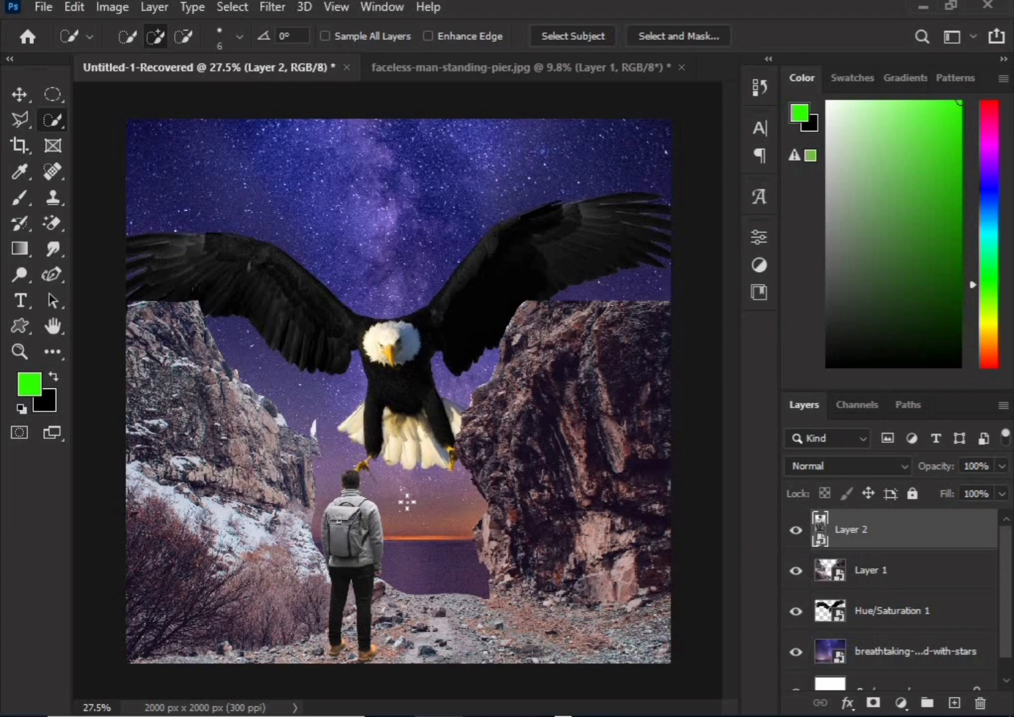
scroll(403, 500, "down", 2)
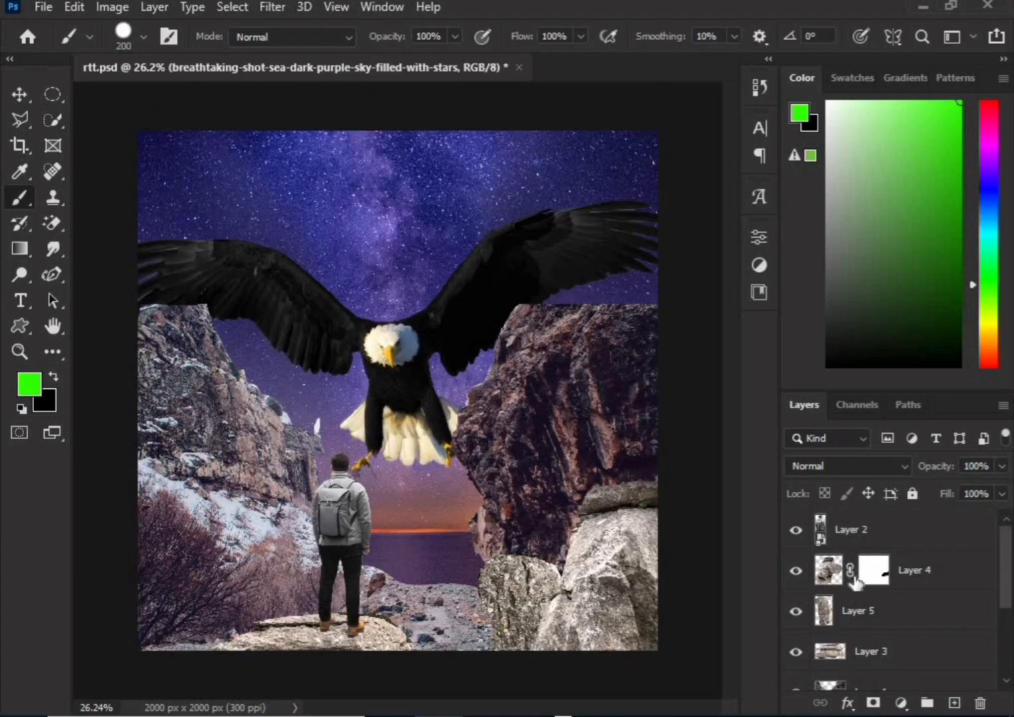
scroll(856, 582, "down", 3)
scroll(841, 581, "up", 3)
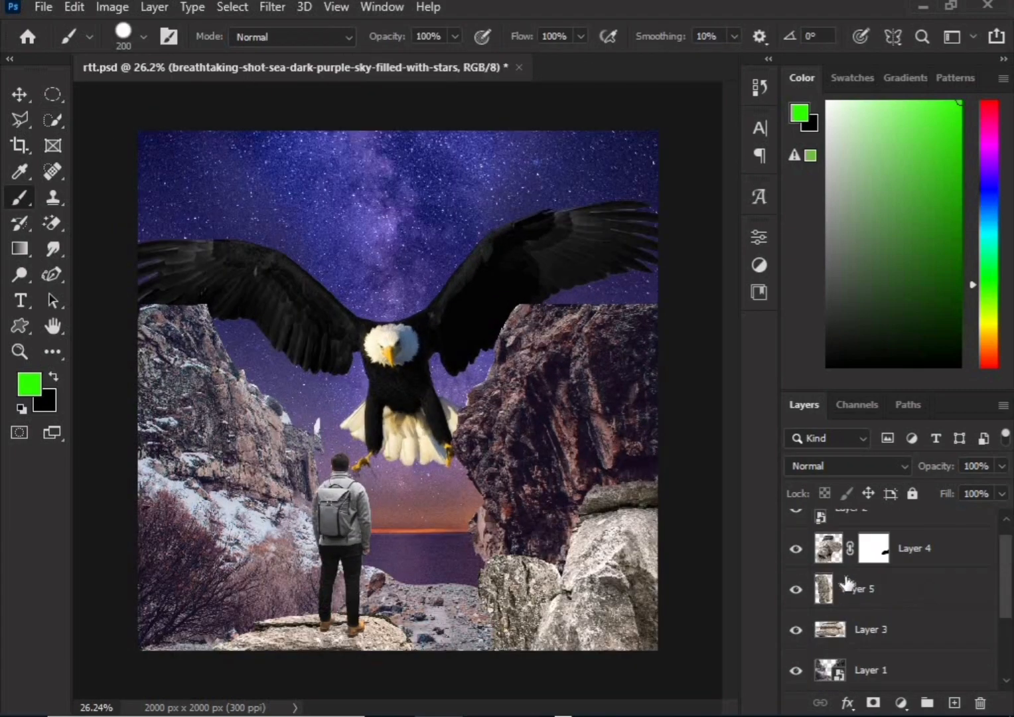
Create a layer group above the eagle layer and place the eagle layer inside it
scroll(863, 578, "down", 3)
left_click(909, 582)
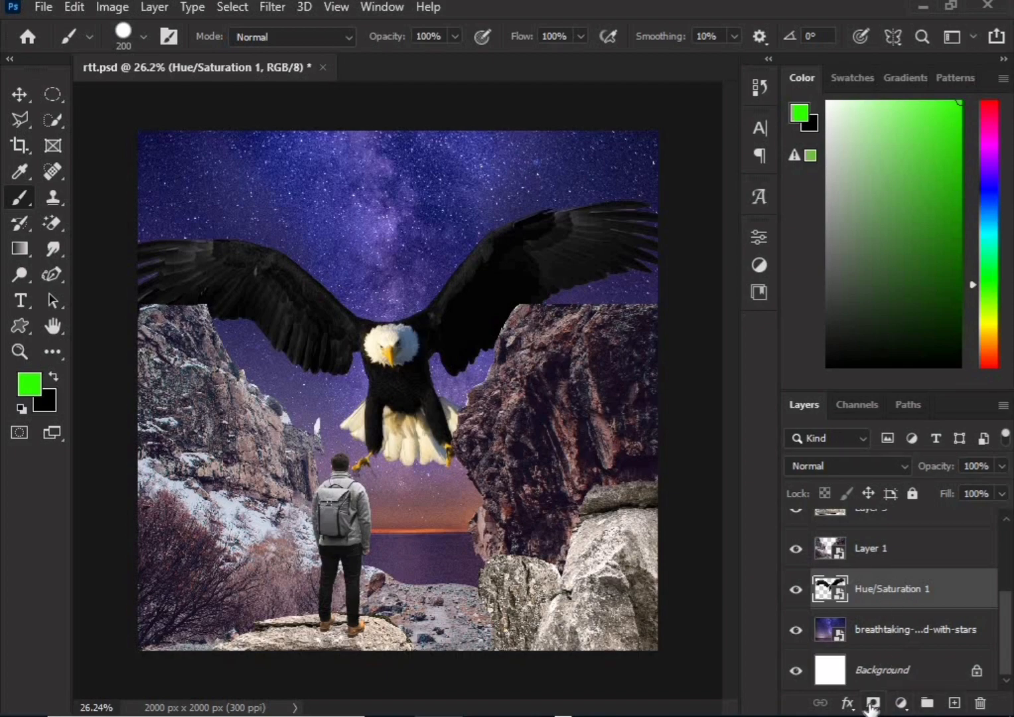
left_click(927, 701)
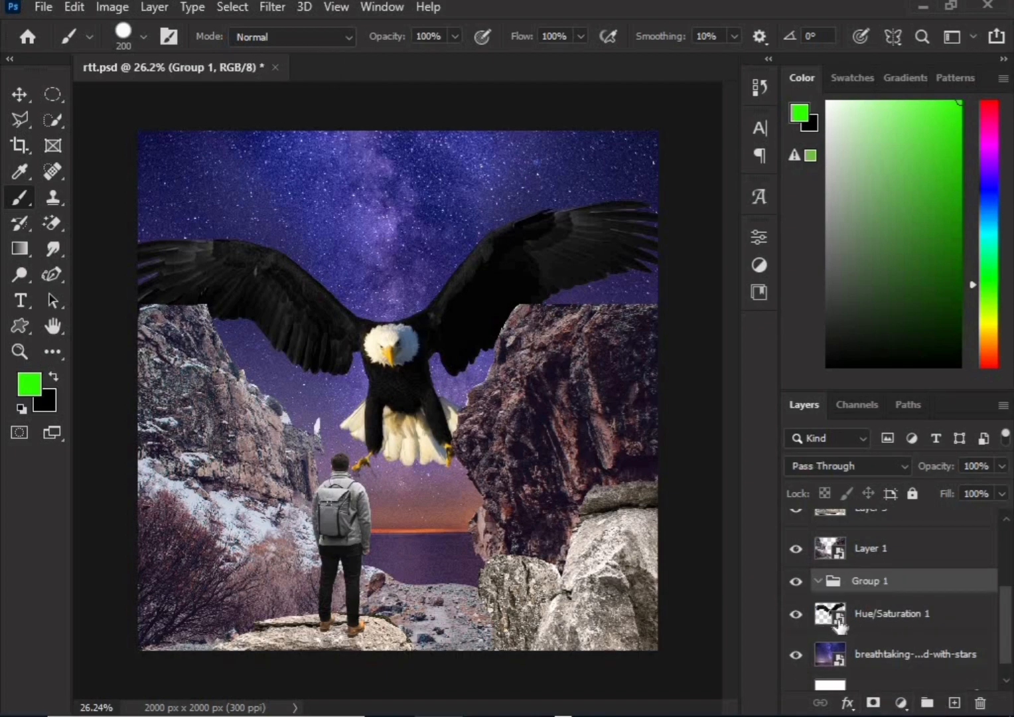
left_click(842, 620)
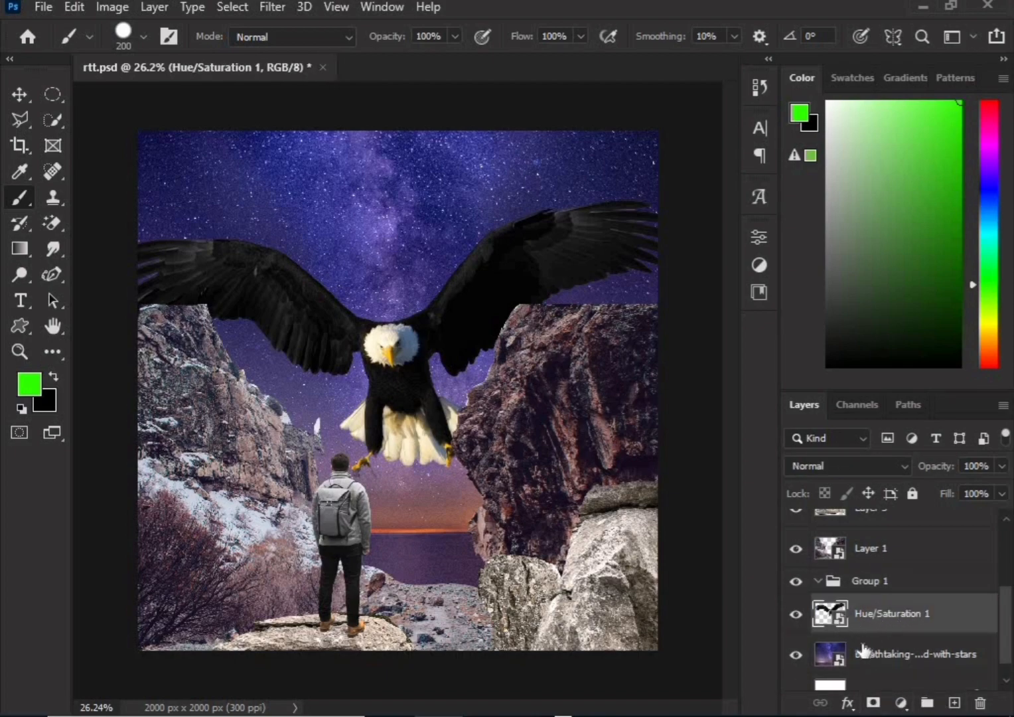
left_click(821, 583)
left_click_drag(838, 614, 837, 579)
left_click(825, 581)
left_click(818, 581)
left_click(818, 596)
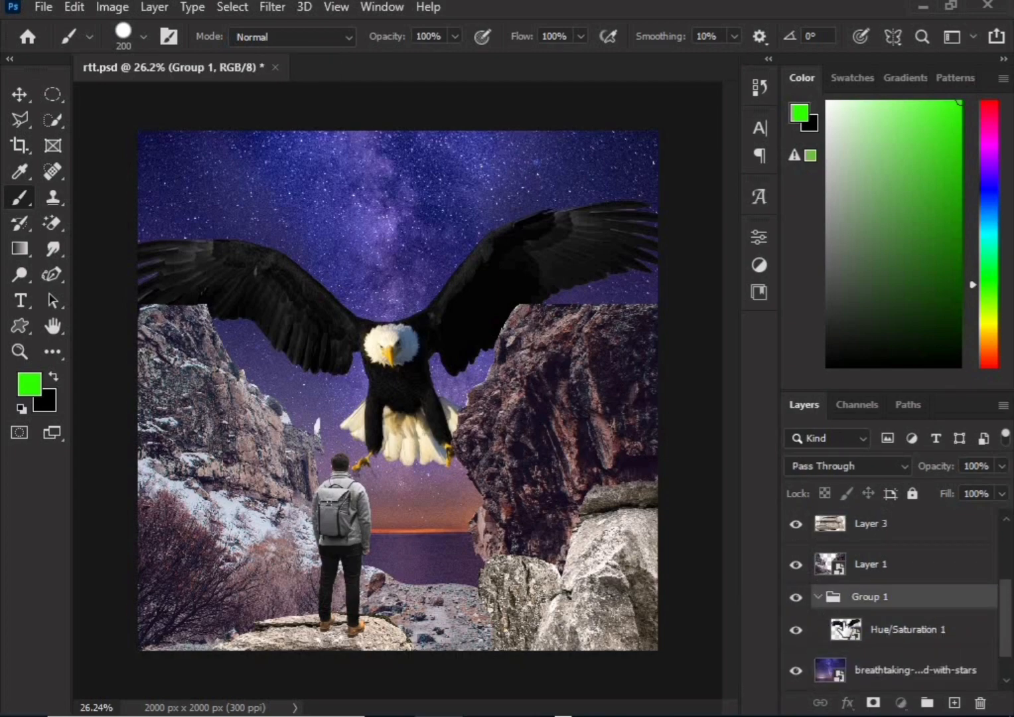
Add an unclipped Black & White adjustment layer with default settings and place it at the very top of the layer stack
left_click(844, 628)
left_click(900, 705)
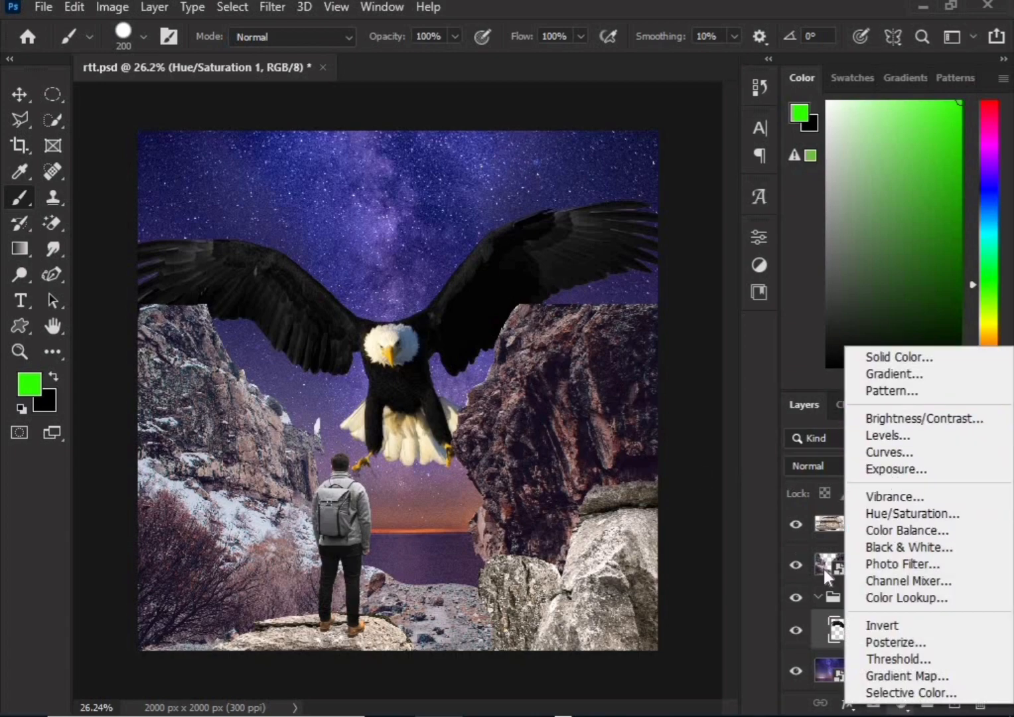
left_click(883, 546)
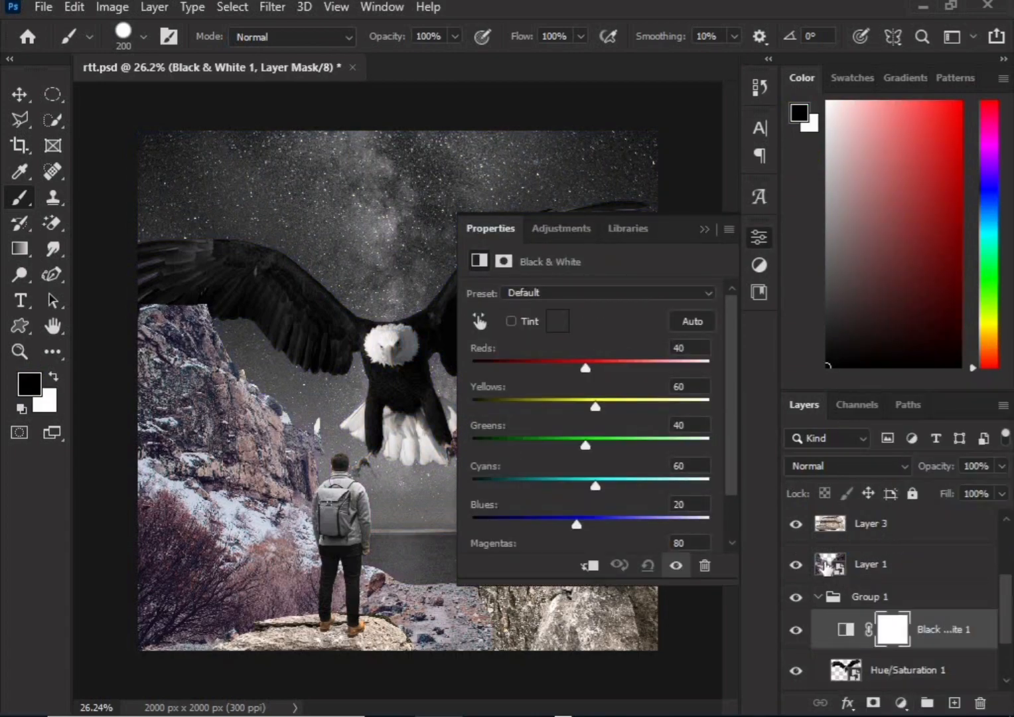
left_click(589, 565)
left_click(590, 566)
left_click_drag(917, 637, 916, 514)
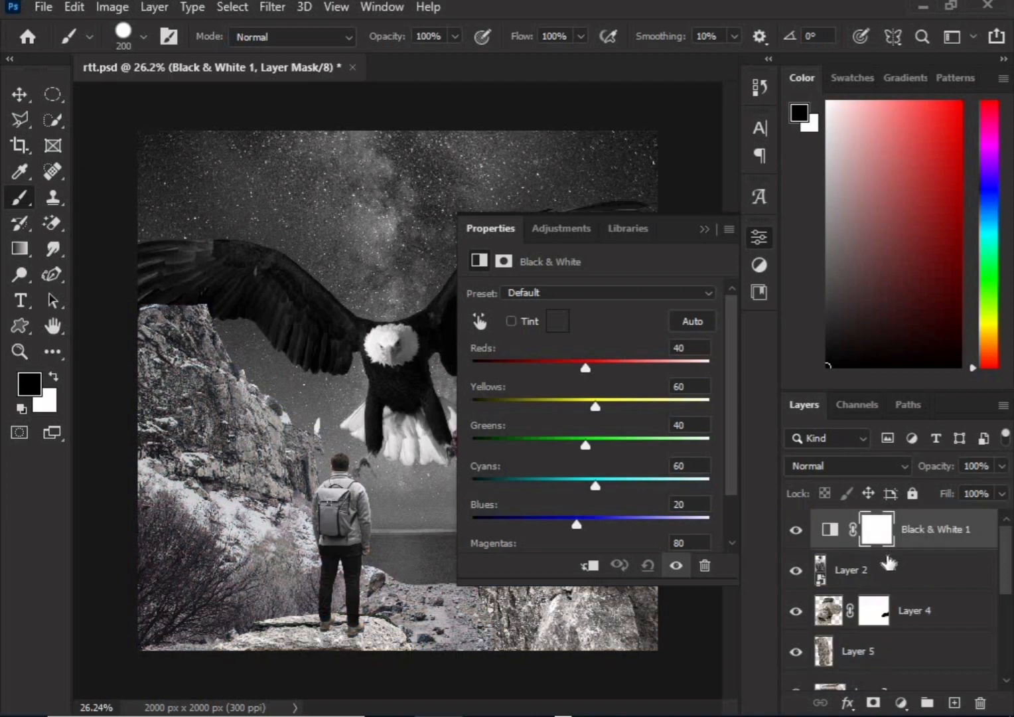
Add a Curves adjustment above the eagle, lower its white point to darken the highlights and clip it to the eagle layer
scroll(936, 636, "down", 5)
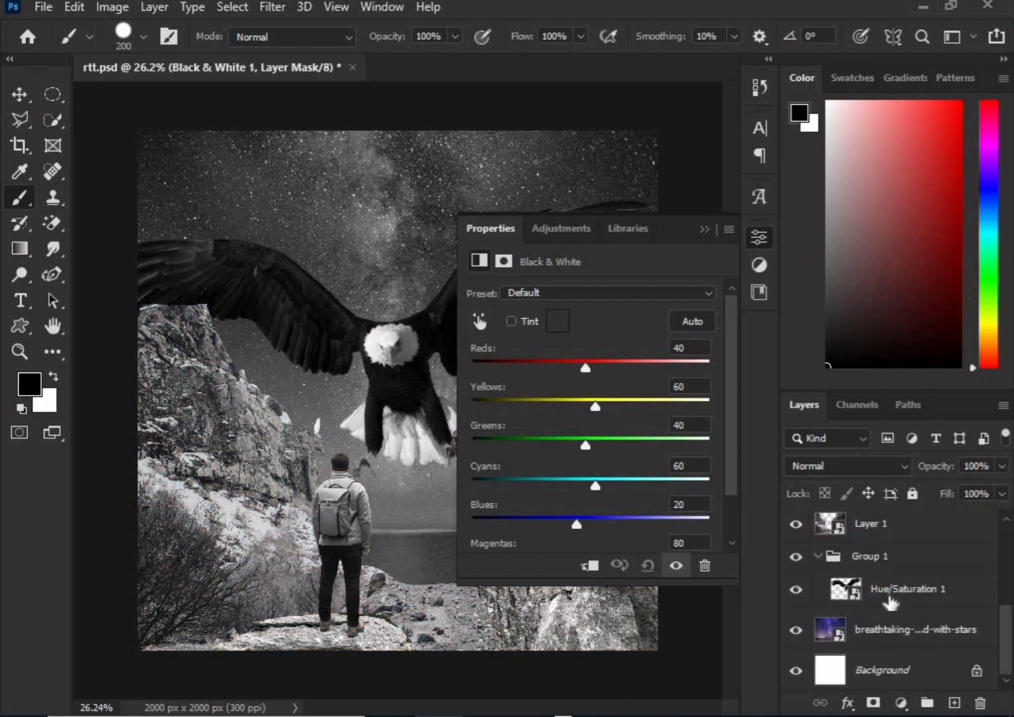
left_click(889, 602)
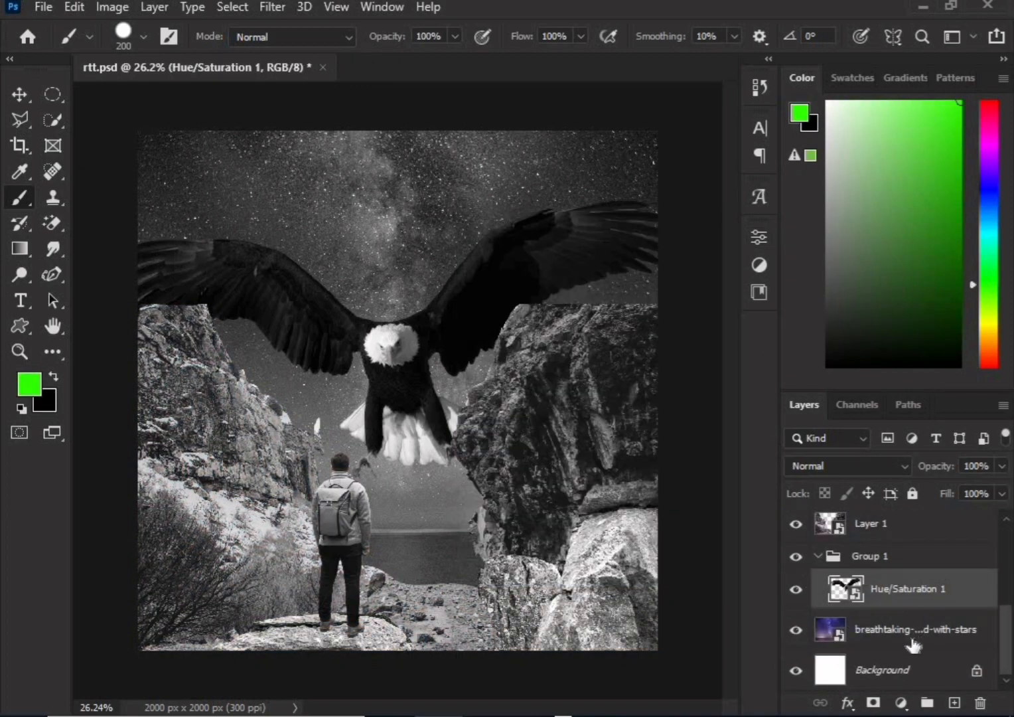
left_click(901, 703)
left_click(891, 459)
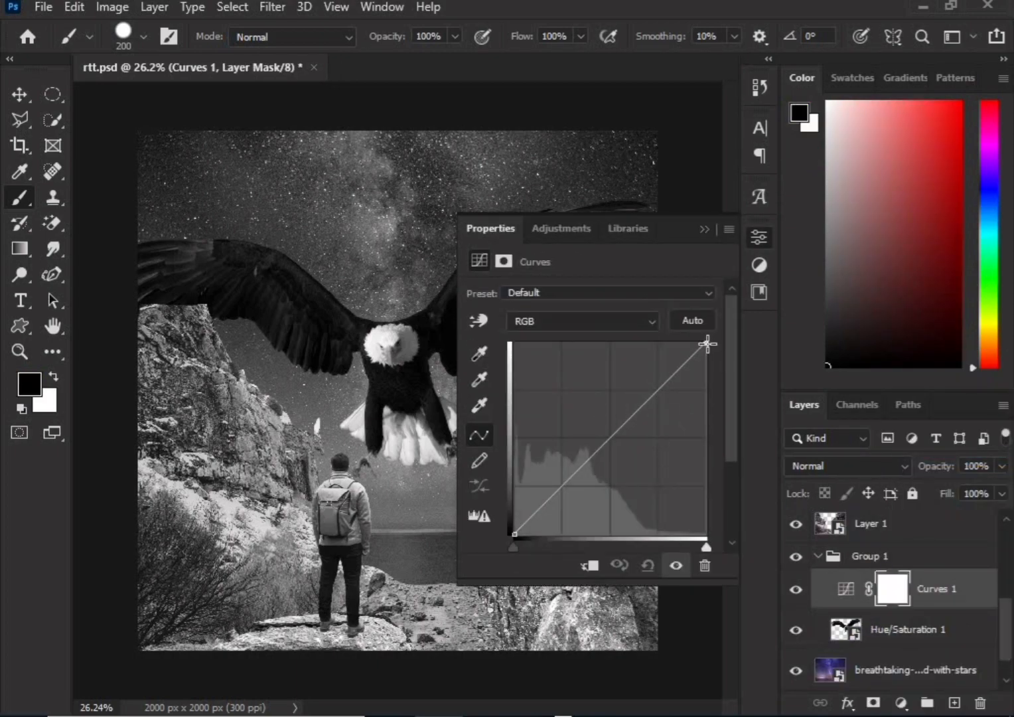
left_click_drag(707, 343, 708, 383)
left_click(589, 565)
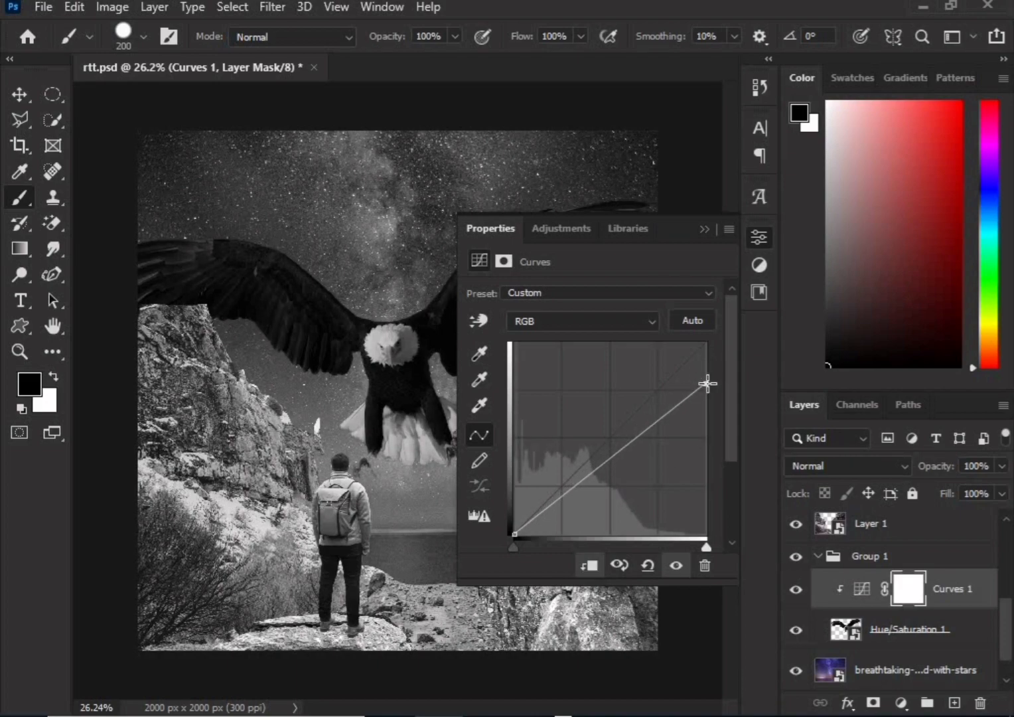
Compare the composite with the Black & White layer off and on, and darken the eagle further in its Curves adjustment
left_click(759, 292)
scroll(883, 584, "down", 3)
left_click(796, 529)
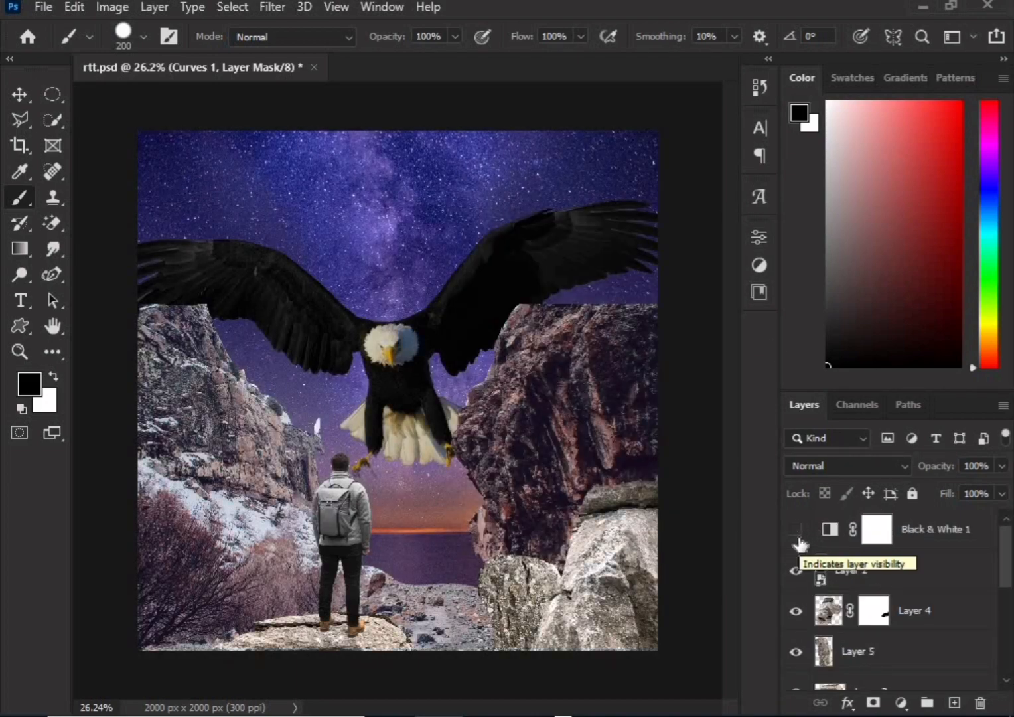
left_click(796, 529)
scroll(816, 584, "up", 3)
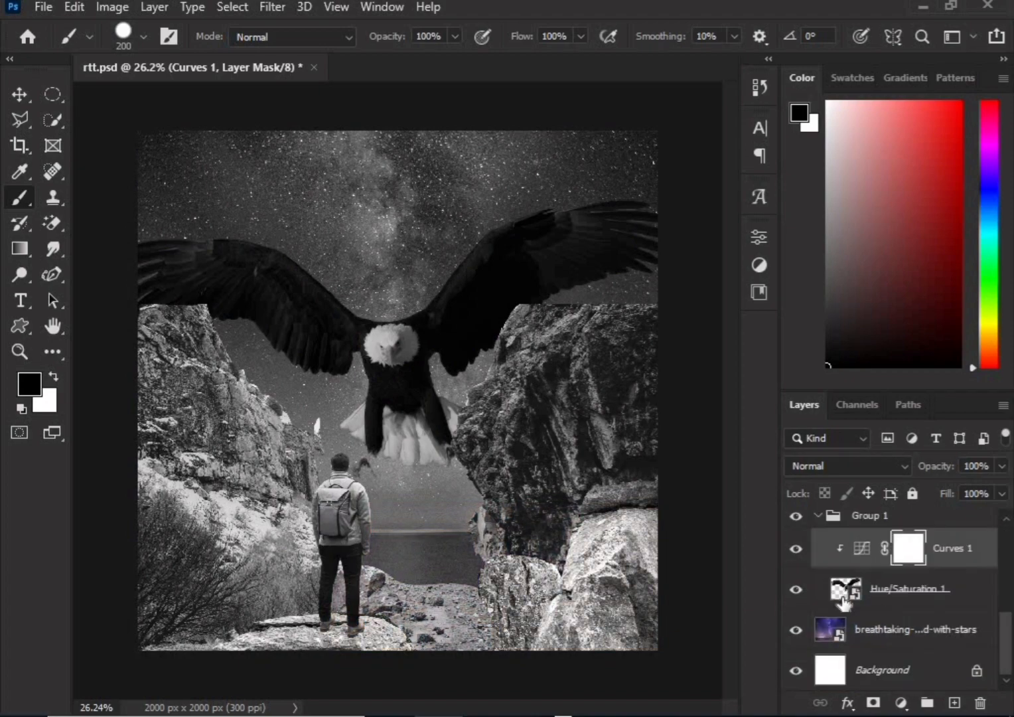
double_click(858, 559)
left_click(702, 228)
left_click(886, 597)
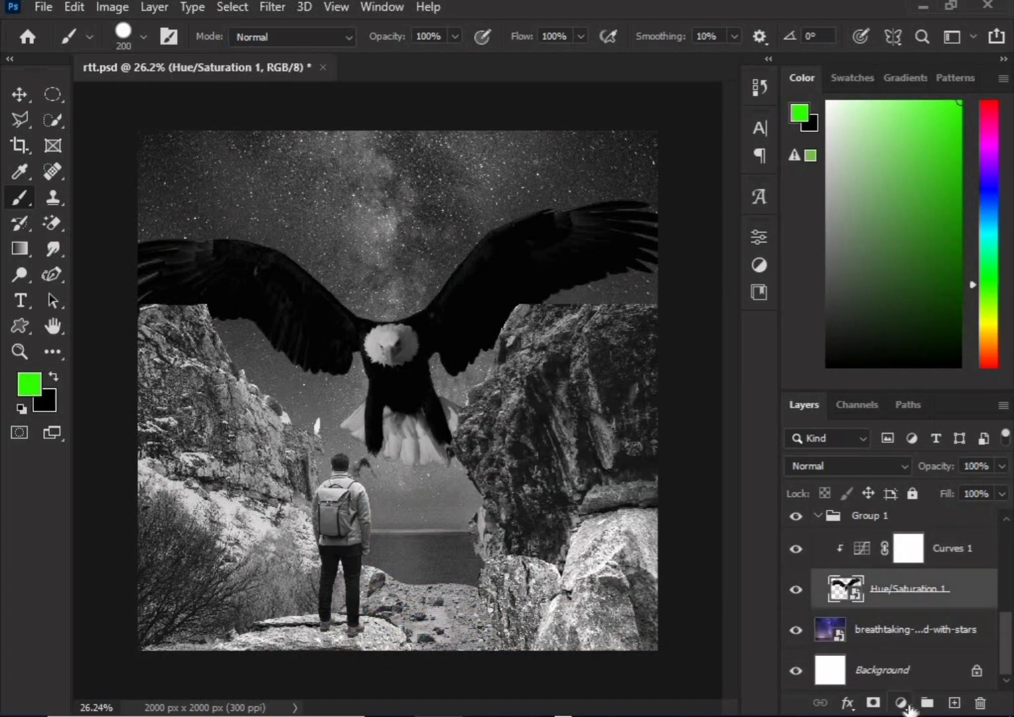
left_click(901, 702)
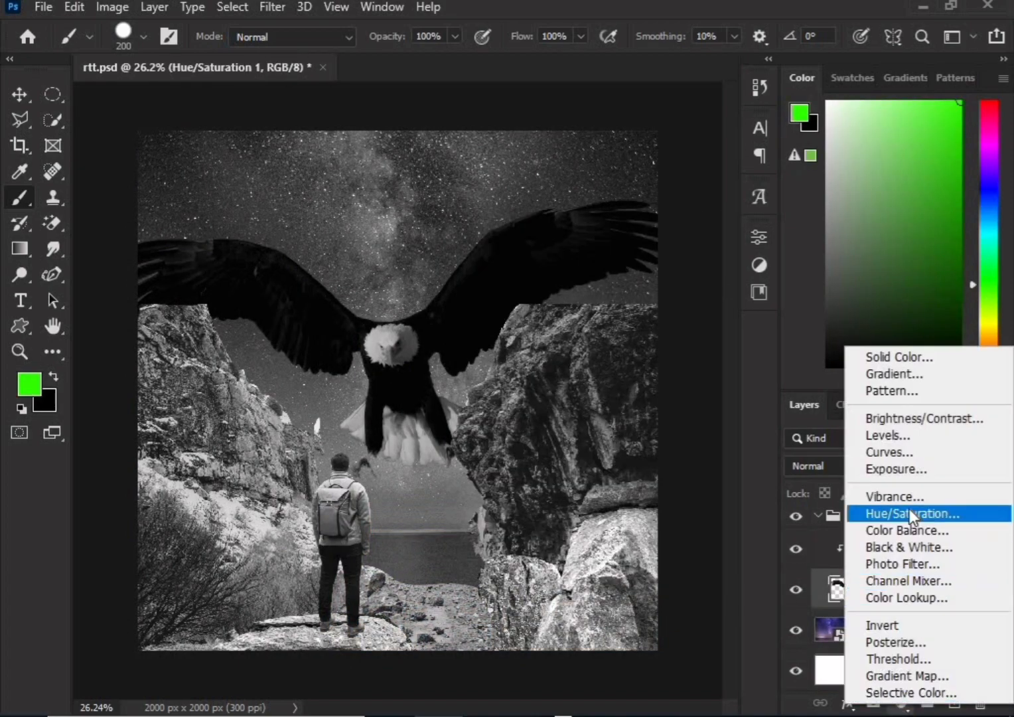
left_click(834, 595)
Add a Selective Color adjustment at the top of the stack and set Black to -100% for Reds and Yellows
scroll(850, 565, "up", 5)
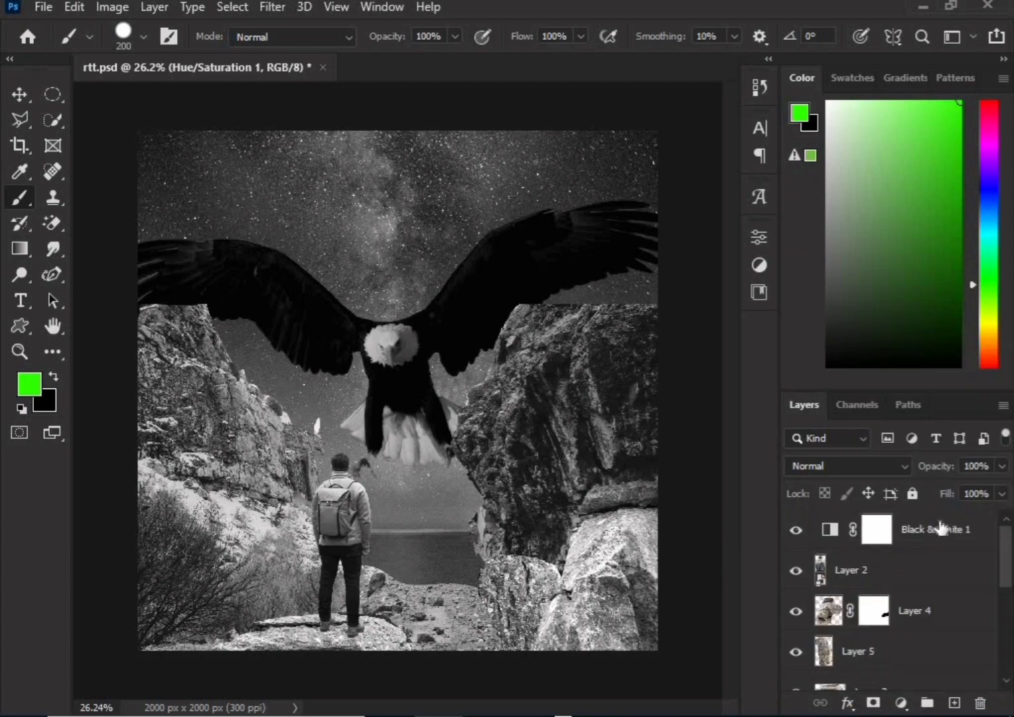
left_click(938, 526)
left_click(902, 705)
left_click(909, 694)
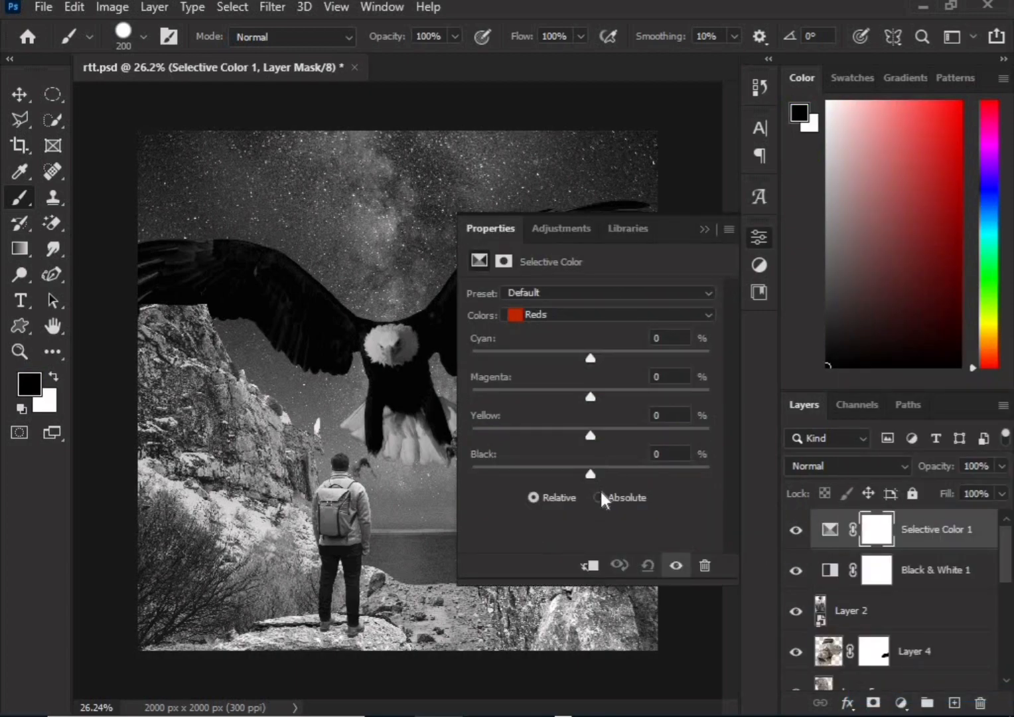
left_click_drag(587, 473, 471, 473)
left_click(611, 314)
left_click_drag(590, 474, 471, 474)
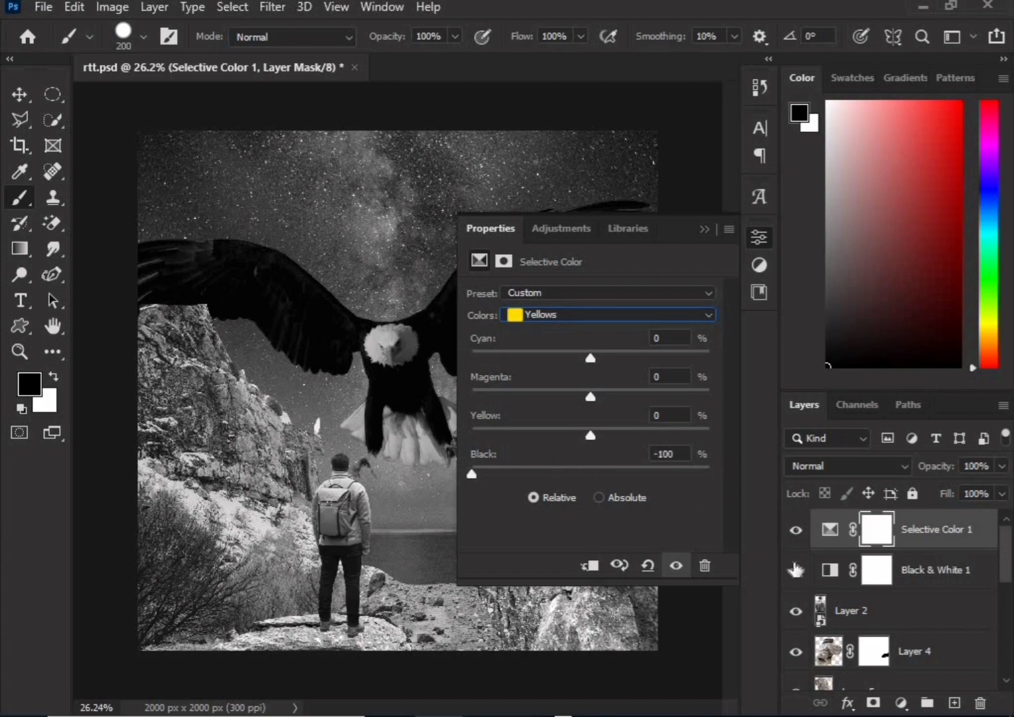
Delete the Black & White layer and set Selective Color's Black to -100% for Greens and Cyans
left_click_drag(880, 576, 980, 702)
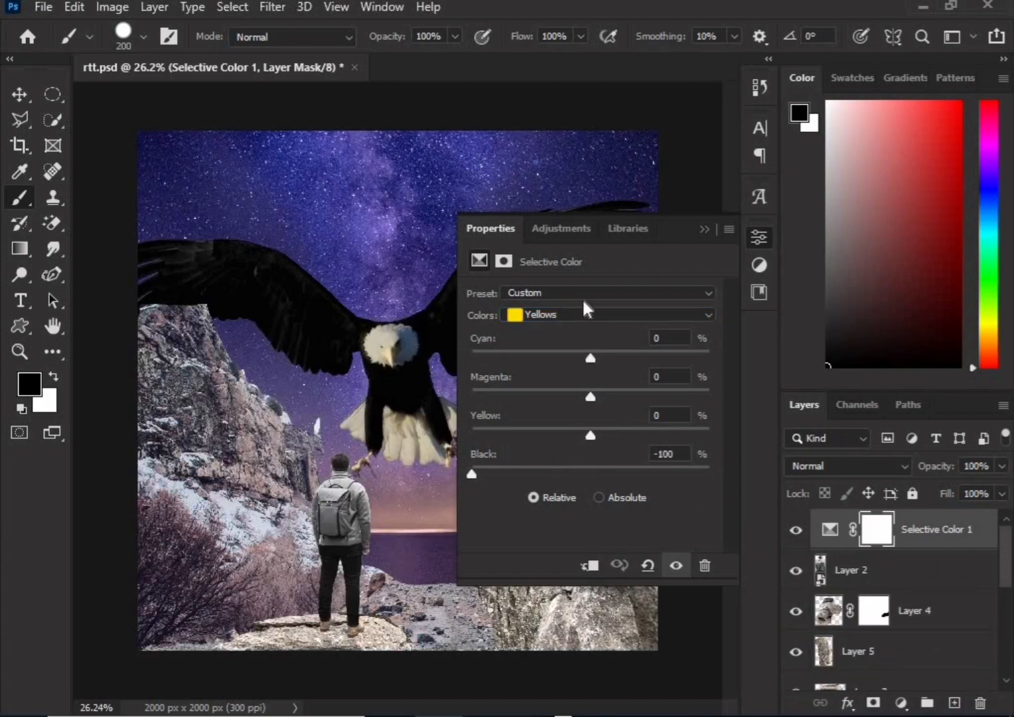
left_click(582, 313)
left_click(548, 362)
left_click_drag(590, 473, 472, 473)
left_click(573, 314)
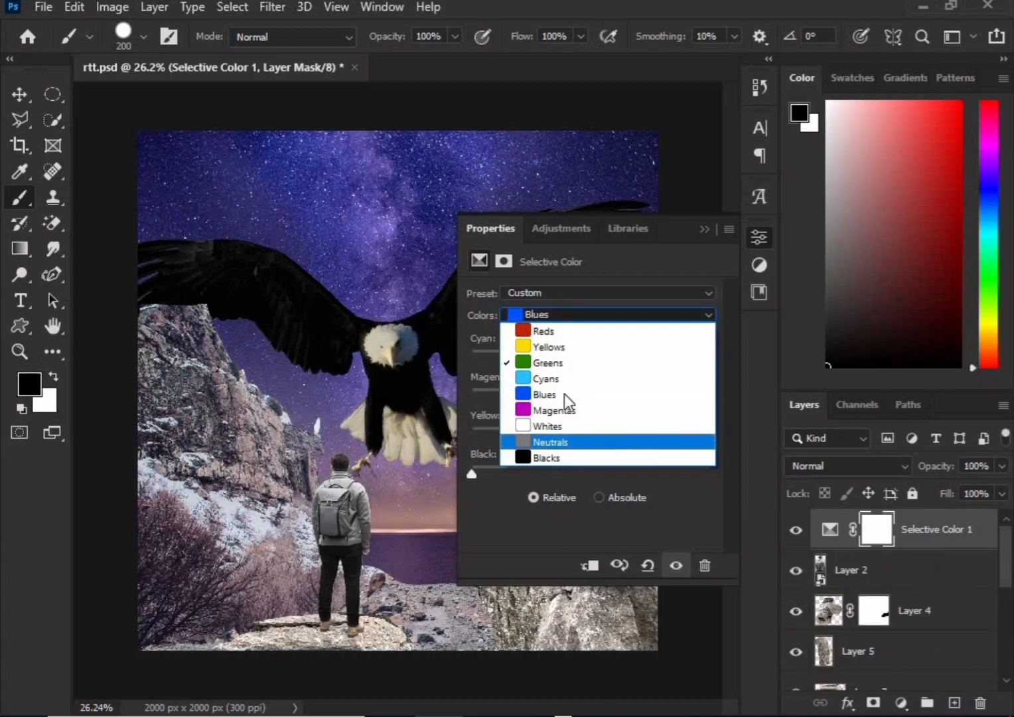
left_click(551, 377)
left_click_drag(591, 474, 472, 474)
Set Selective Color's Black to -100% for Blues and Magentas
left_click(564, 313)
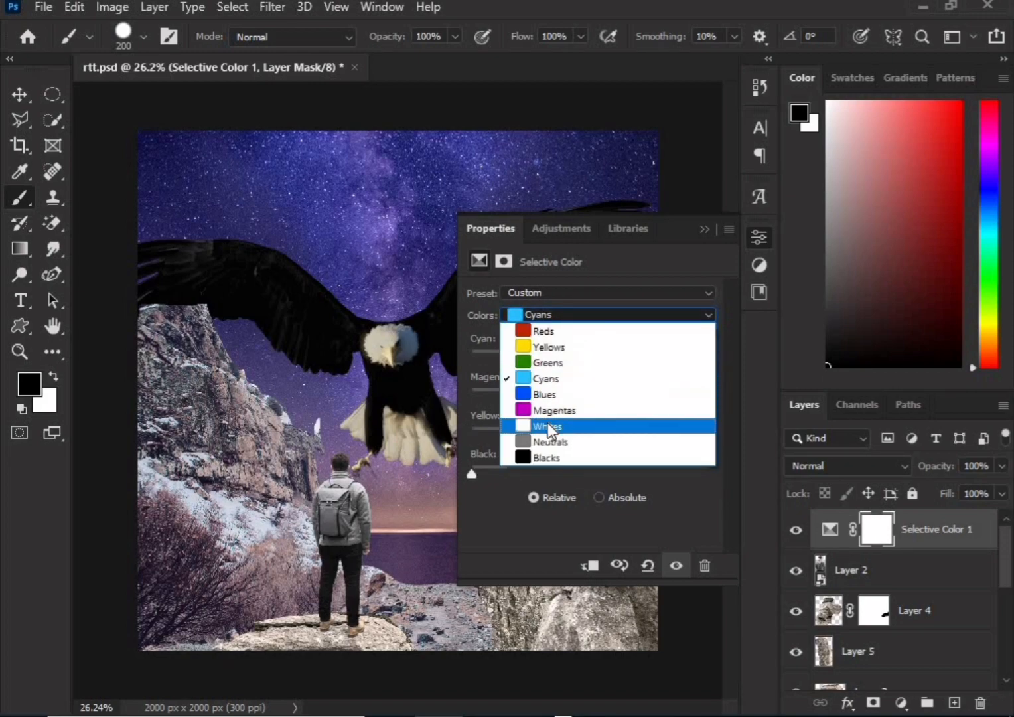
left_click(544, 394)
left_click_drag(590, 473, 471, 474)
left_click(573, 315)
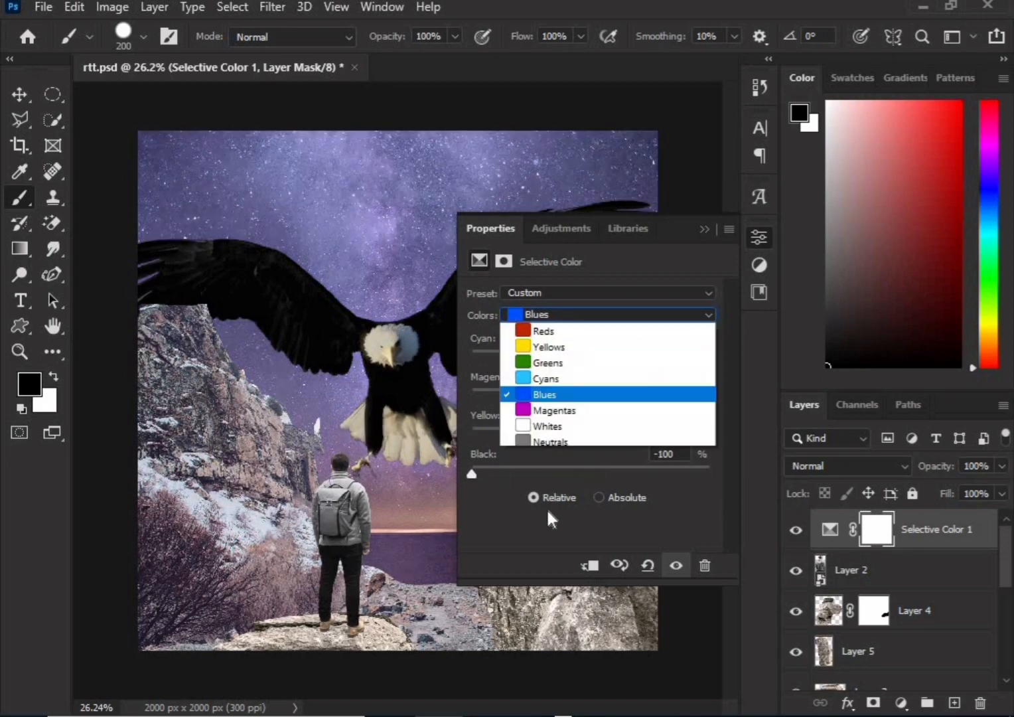
left_click(538, 396)
left_click(597, 315)
left_click(549, 410)
left_click_drag(590, 474, 471, 473)
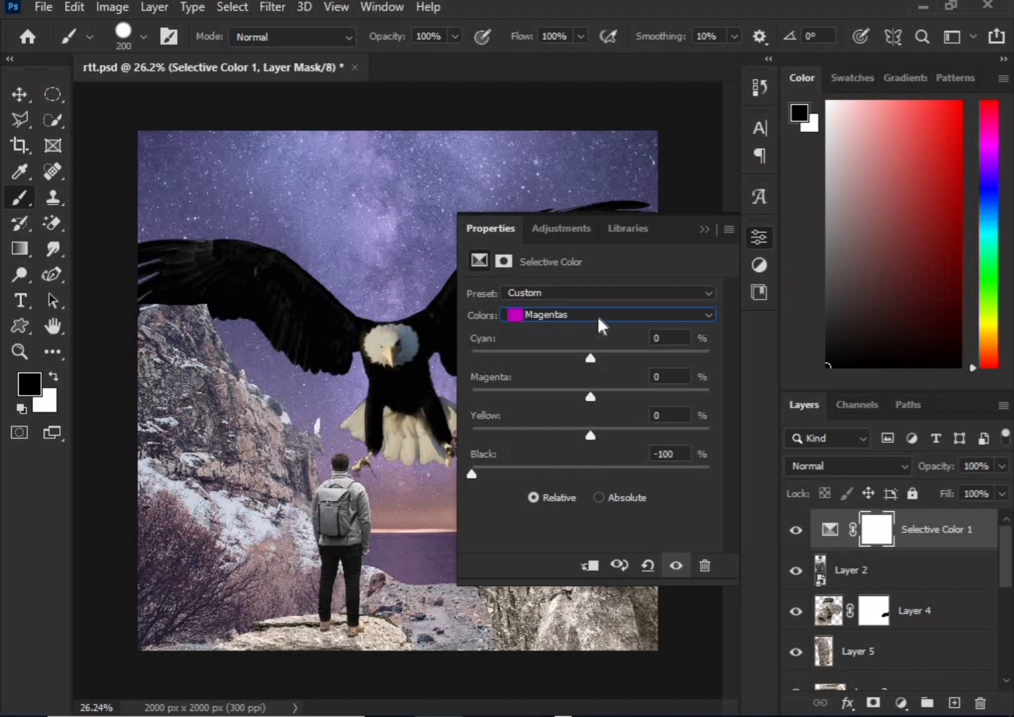
Set Selective Color's Black to +100% for Whites and Neutrals
left_click(597, 314)
left_click(572, 427)
left_click_drag(590, 474, 710, 473)
left_click(594, 316)
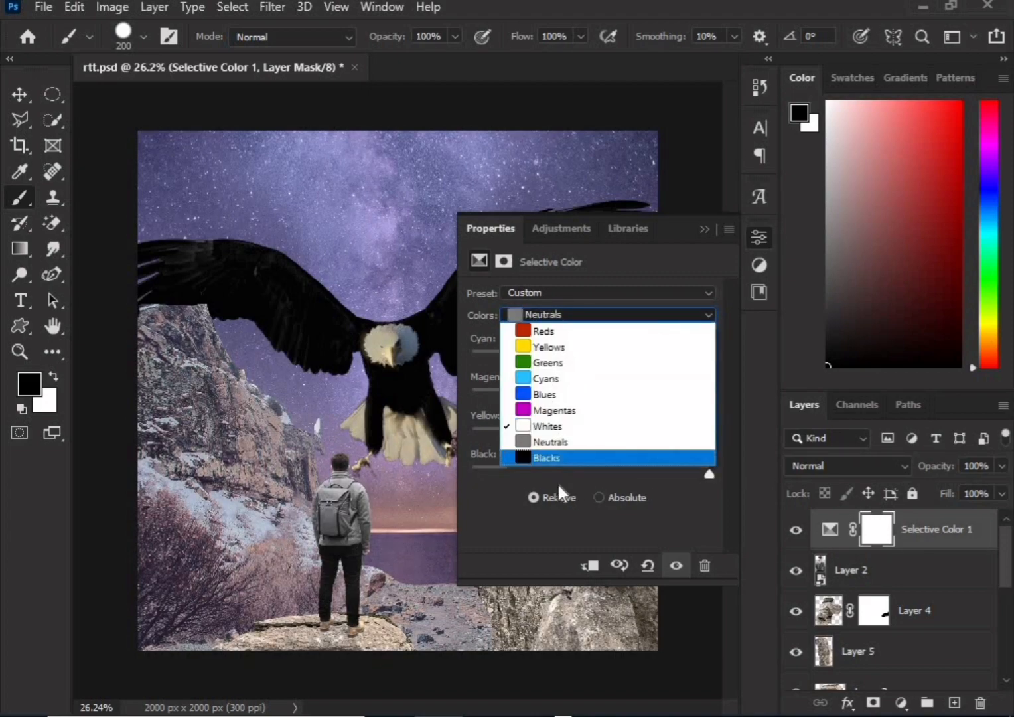
left_click(551, 442)
left_click_drag(590, 474, 709, 473)
Set Selective Color's Black to +100% for Blacks
left_click(597, 314)
left_click(566, 459)
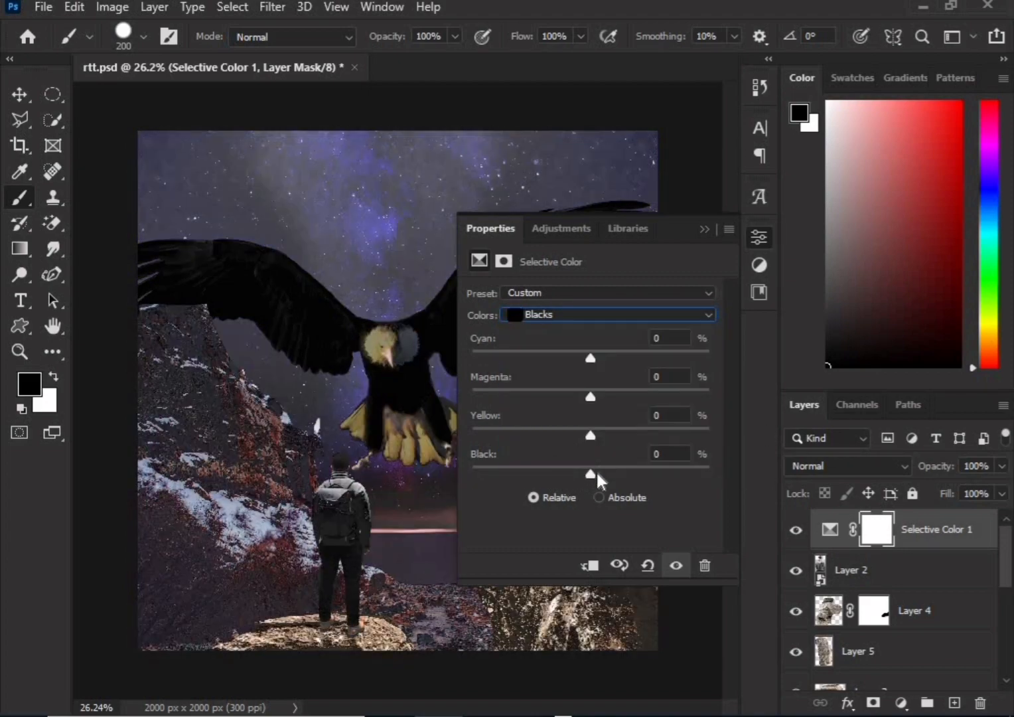
left_click_drag(596, 472, 709, 473)
left_click(704, 228)
Add a Hue/Saturation adjustment above the starry sky layer and set the Blues saturation to +16
scroll(864, 615, "down", 6)
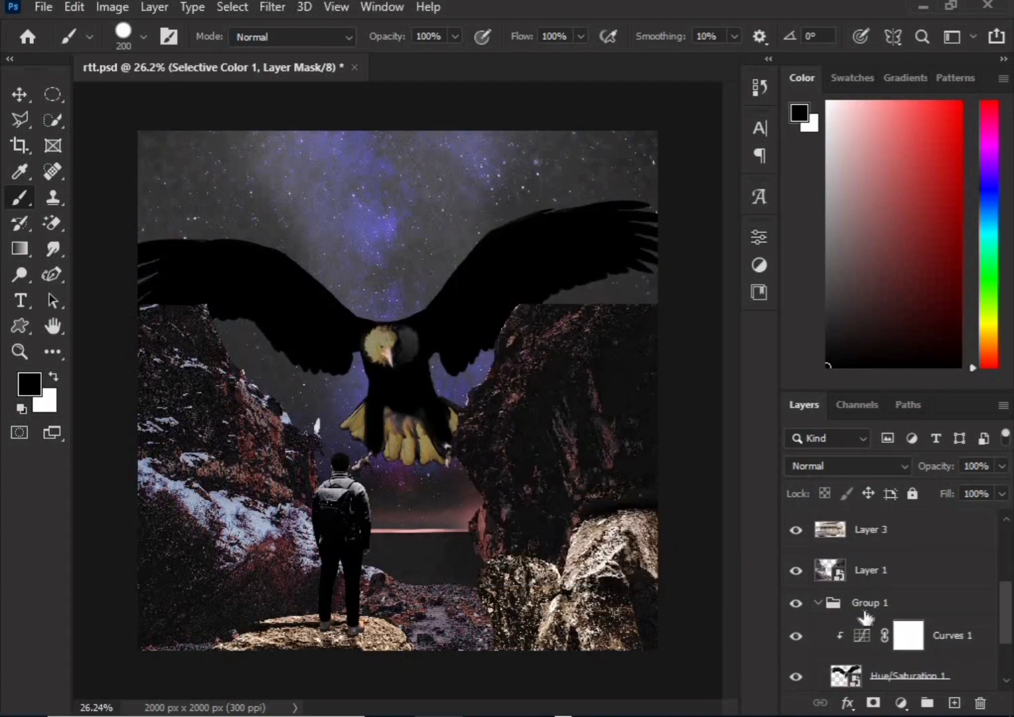
left_click(875, 589)
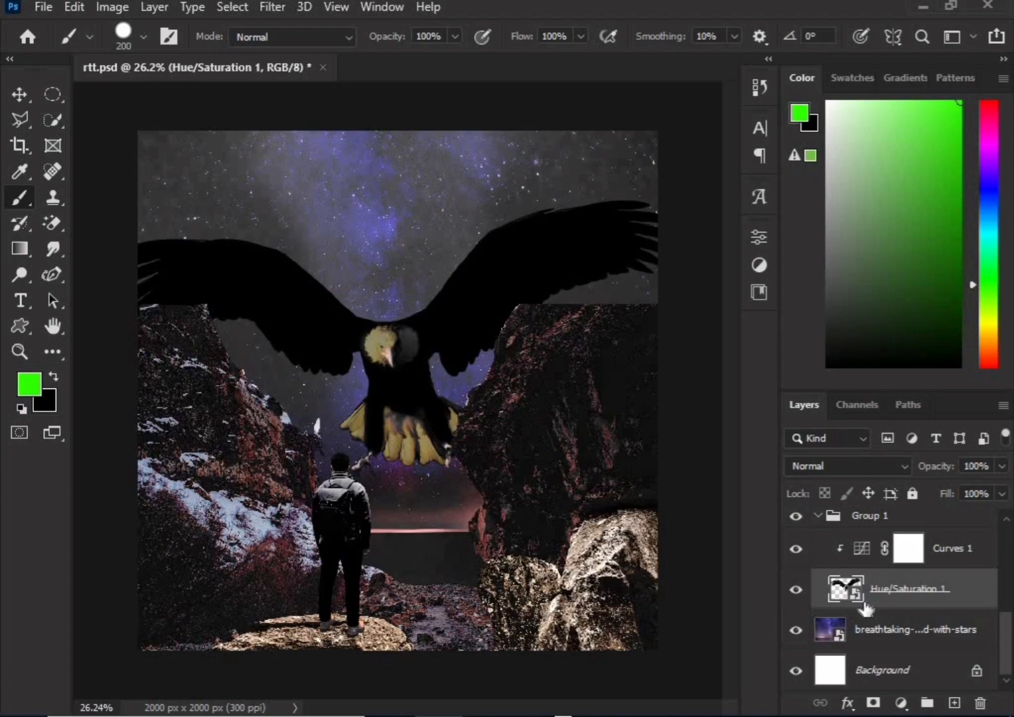
left_click(876, 629)
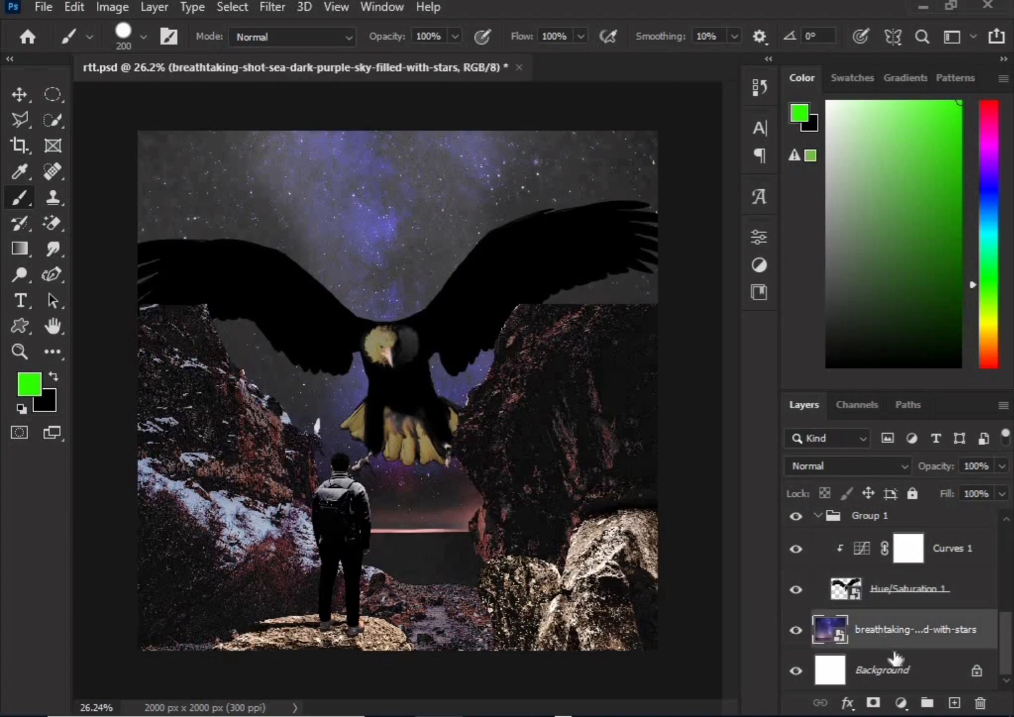
left_click(900, 702)
left_click(879, 519)
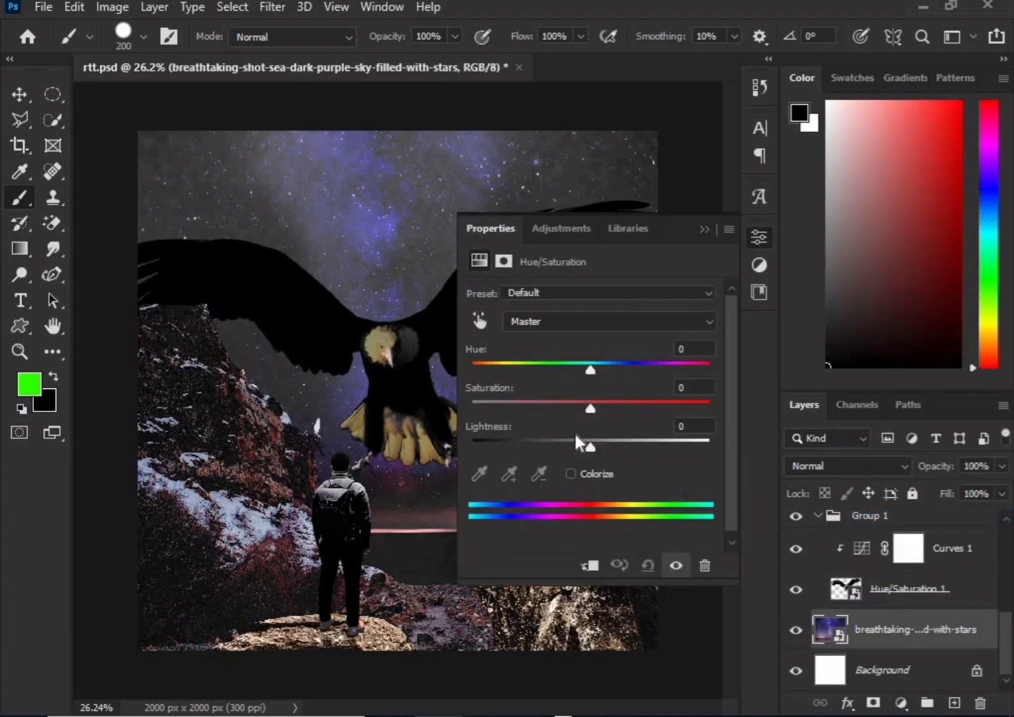
left_click(479, 320)
left_click_drag(332, 319, 328, 337)
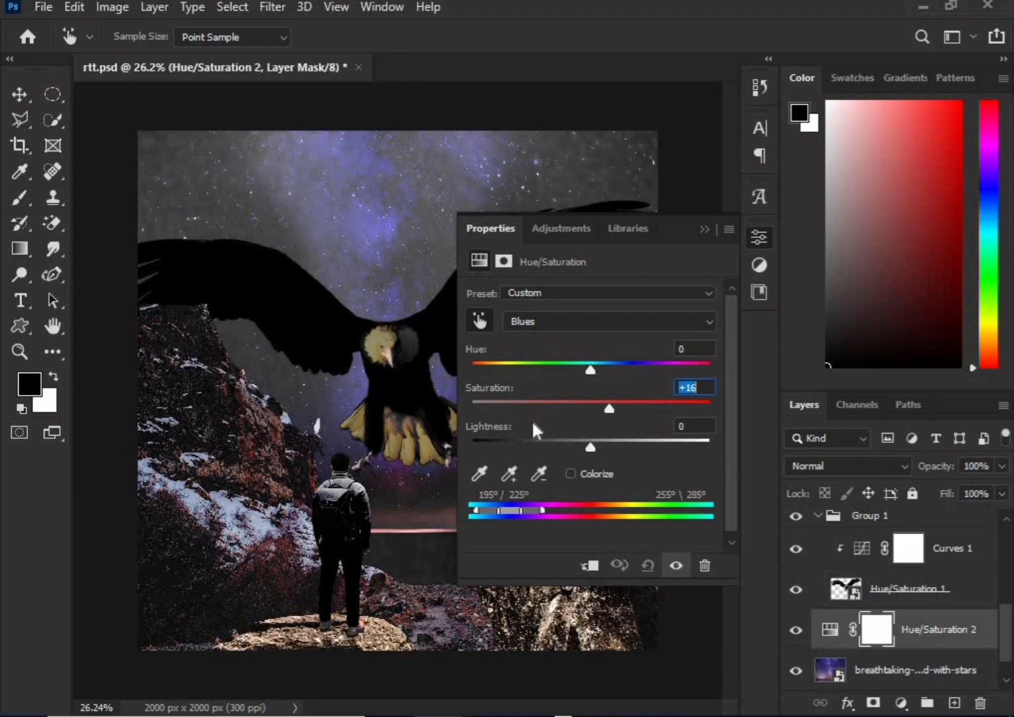
Move the new Hue/Saturation adjustment into Group 1 directly above the eagle layer and clip it to the eagle
left_click(589, 564)
left_click_drag(927, 634, 926, 572)
key("b")
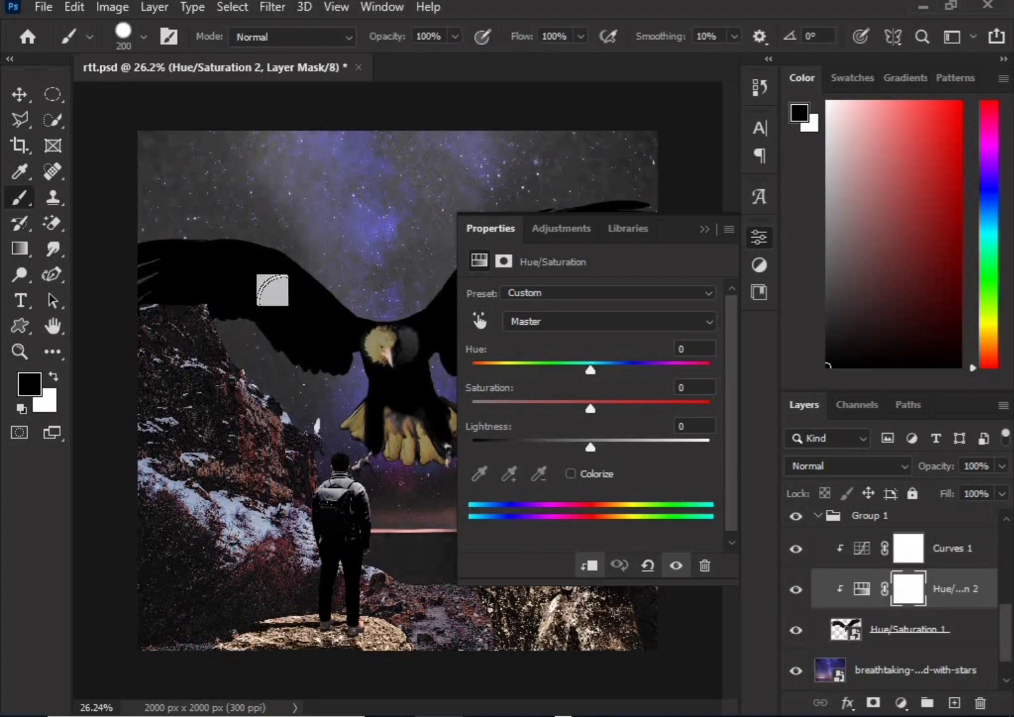
Sample the eagle's tones with the on-image adjustment and set the Hue/Saturation Yellows saturation to +27
left_click(479, 320)
left_click_drag(275, 308, 322, 326)
mouse_move(232, 299)
left_mouse_down()
mouse_move(256, 312)
mouse_move(233, 310)
left_mouse_up()
left_click_drag(308, 315, 291, 325)
left_click_drag(381, 345, 528, 423)
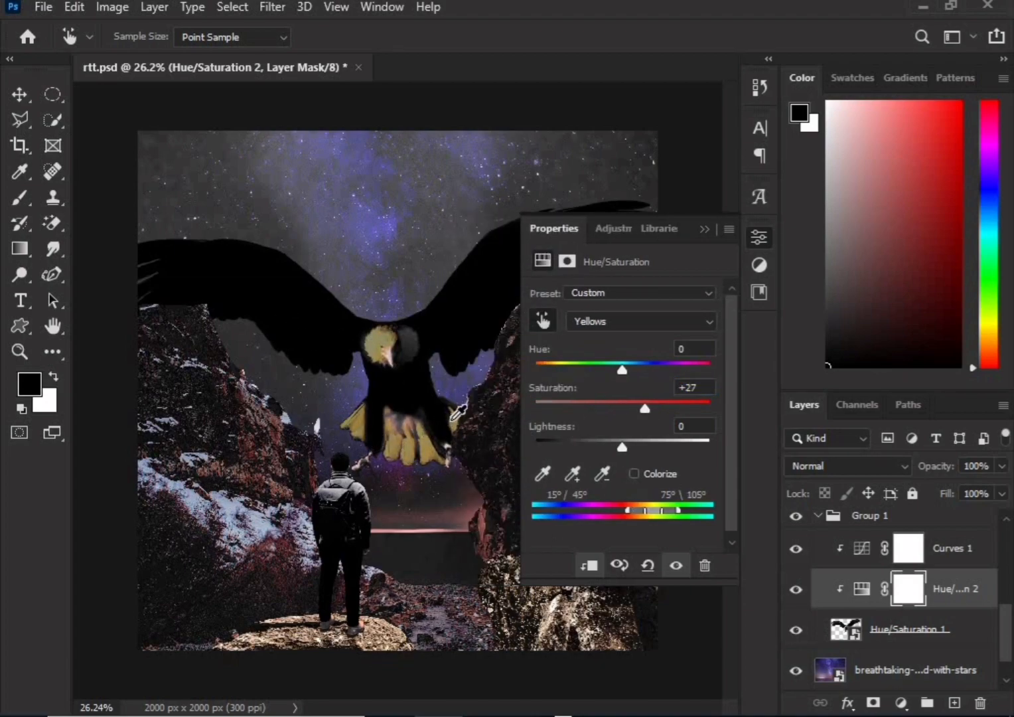
Adjust the saturation of the tones sampled from the eagle's tail, claws and head
left_click_drag(458, 413, 451, 436)
left_click_drag(356, 467, 369, 463)
left_click_drag(443, 346, 473, 337)
mouse_move(409, 346)
left_mouse_down()
mouse_move(424, 345)
mouse_move(389, 344)
mouse_move(400, 344)
left_mouse_up()
left_click(758, 237)
Compare the eagle's tones with the scene by switching the Selective Color 1 layer's visibility, and leave it hidden
scroll(893, 588, "up", 2)
scroll(893, 588, "up", 3)
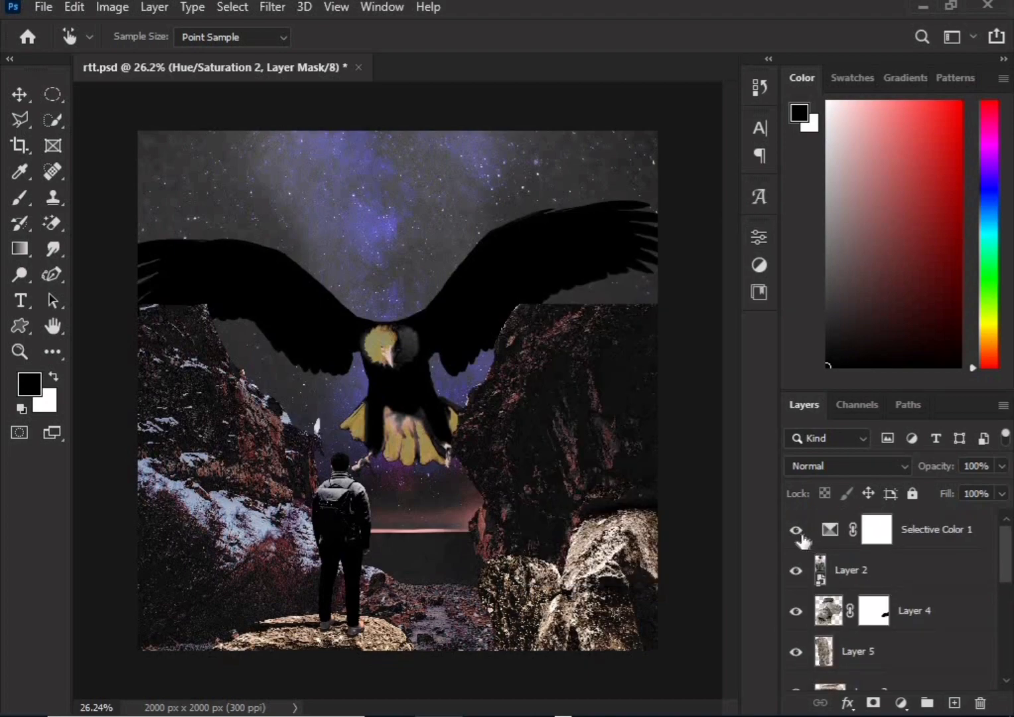
left_click(799, 532)
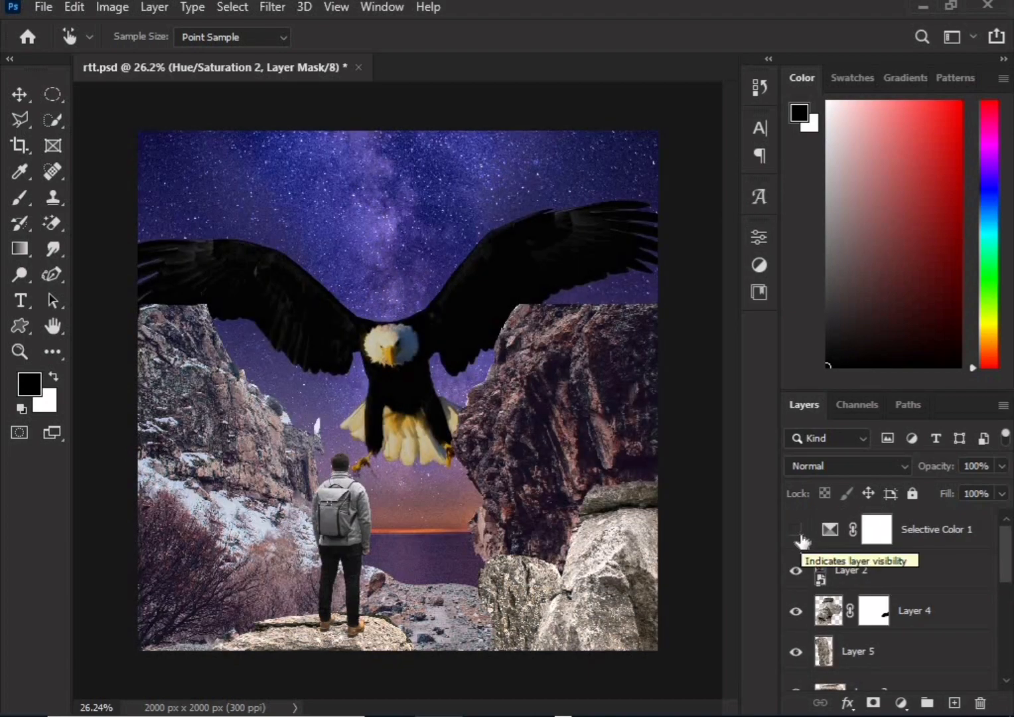
left_click(799, 532)
scroll(833, 577, "down", 5)
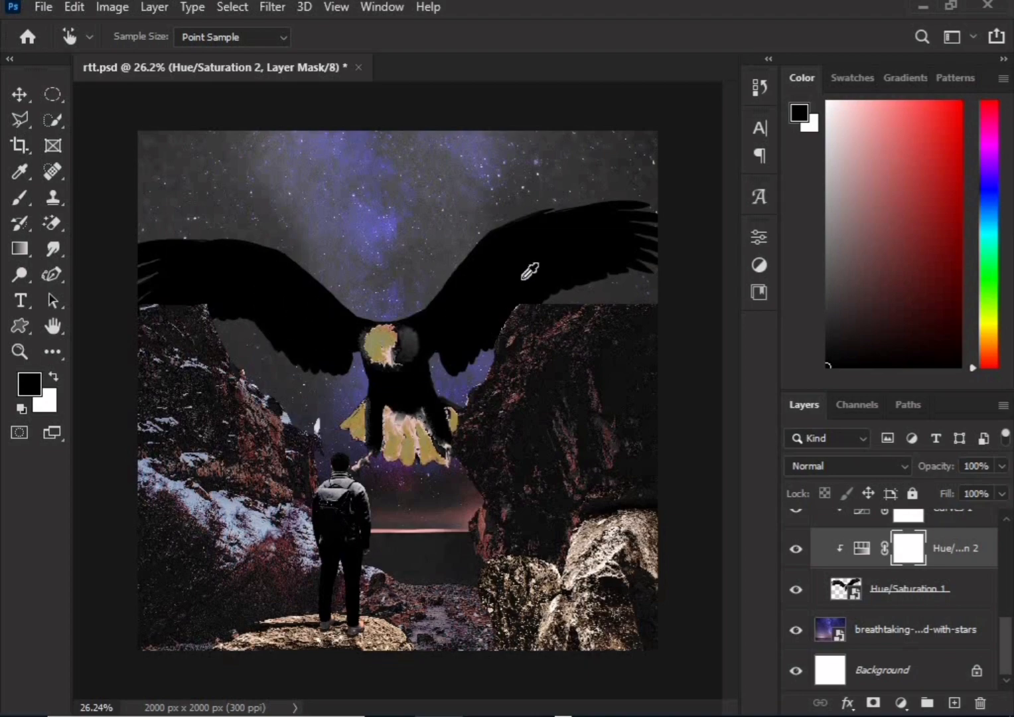
scroll(819, 535, "up", 5)
left_click(797, 531)
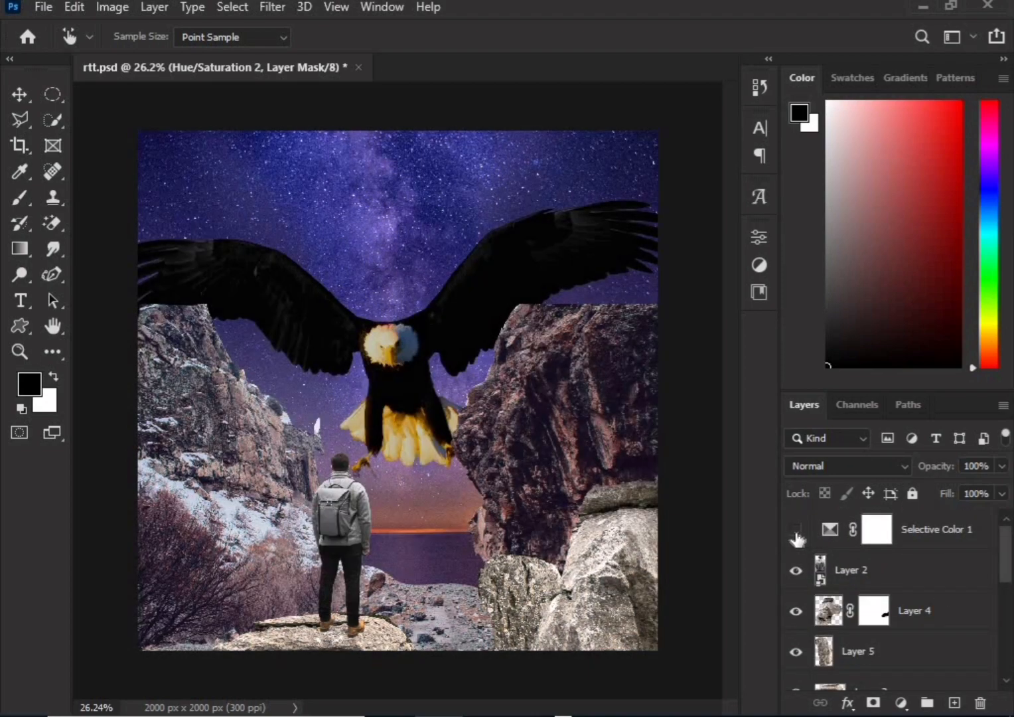
left_click(796, 533)
scroll(799, 551, "down", 3)
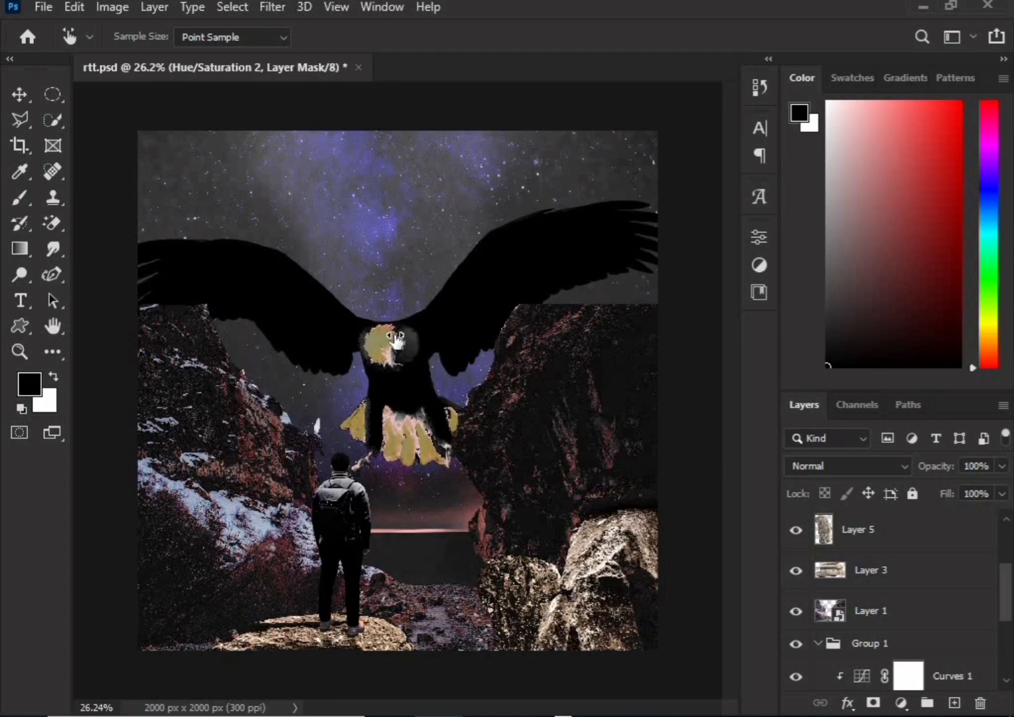
scroll(783, 514, "up", 3)
left_click(795, 529)
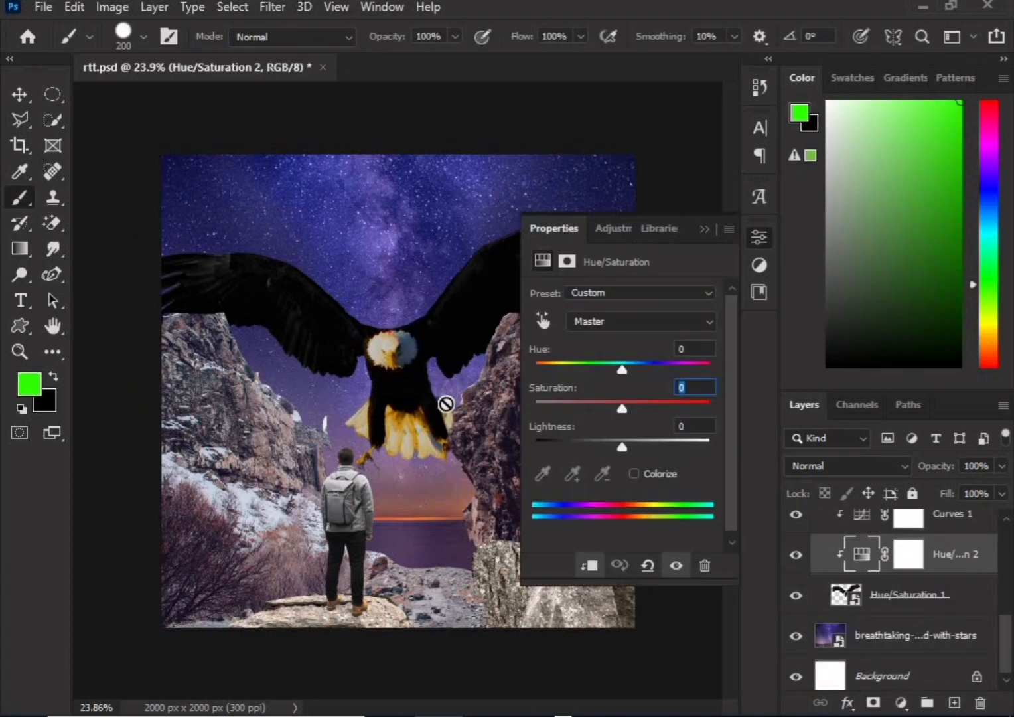
In the eagle's Hue/Saturation adjustment, set the Yellows saturation to -100 and the Blues saturation to -63
left_click(543, 320)
left_click_drag(407, 443, 368, 446)
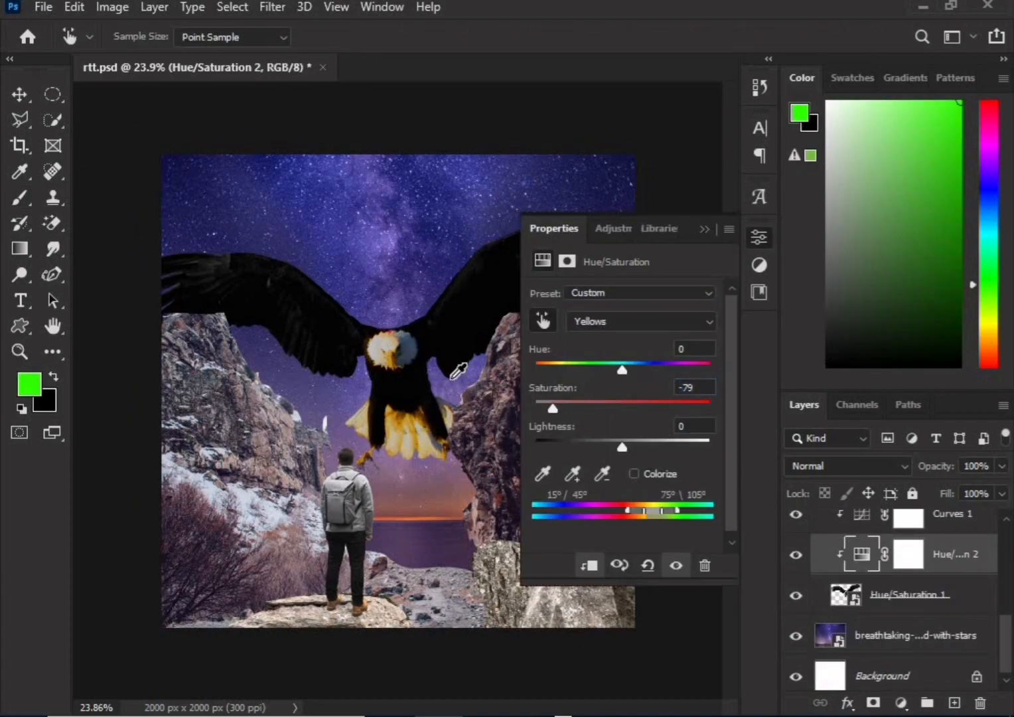
left_click_drag(401, 360, 374, 345)
left_click_drag(401, 346, 384, 346)
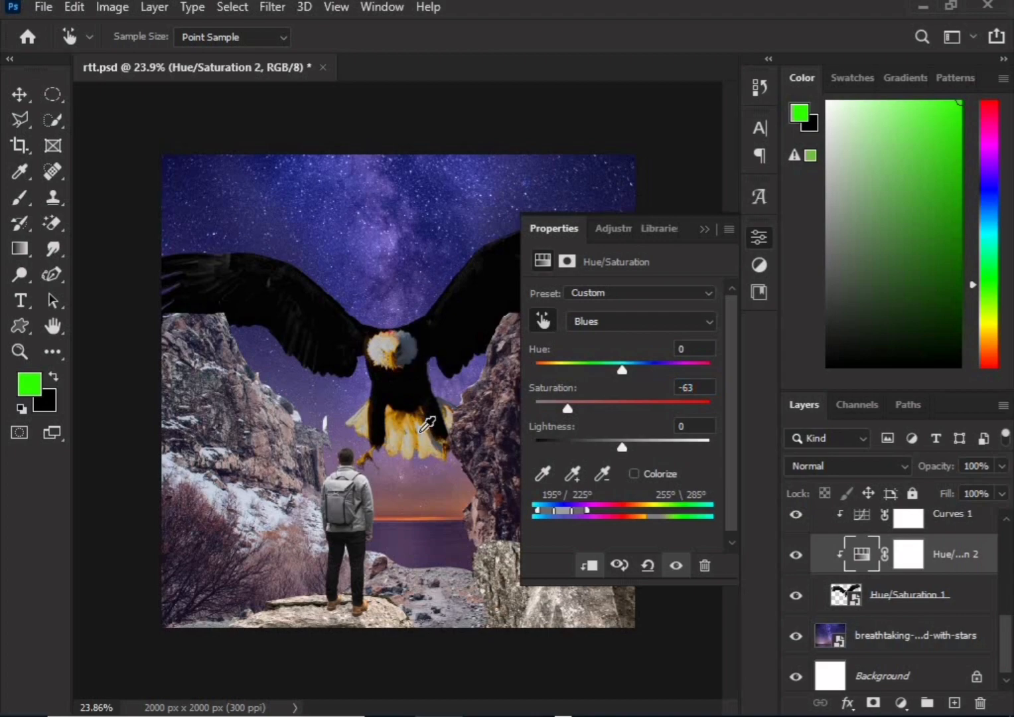
left_click_drag(426, 423, 403, 418)
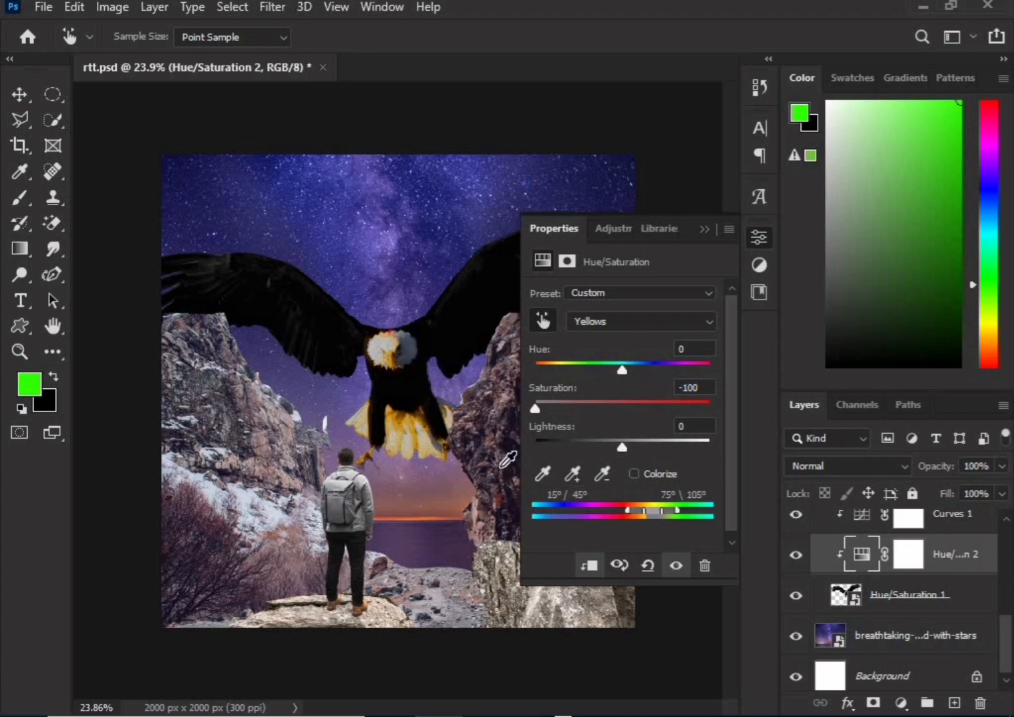
Neutralize the eagle's remaining colour fringes with on-image saturation adjustments and set the Reds saturation to +7
scroll(431, 464, "up", 3)
left_click_drag(276, 403, 476, 407)
left_click_drag(349, 420, 388, 428)
left_click_drag(450, 267, 411, 274)
scroll(479, 231, "down", 8)
scroll(493, 253, "up", 2)
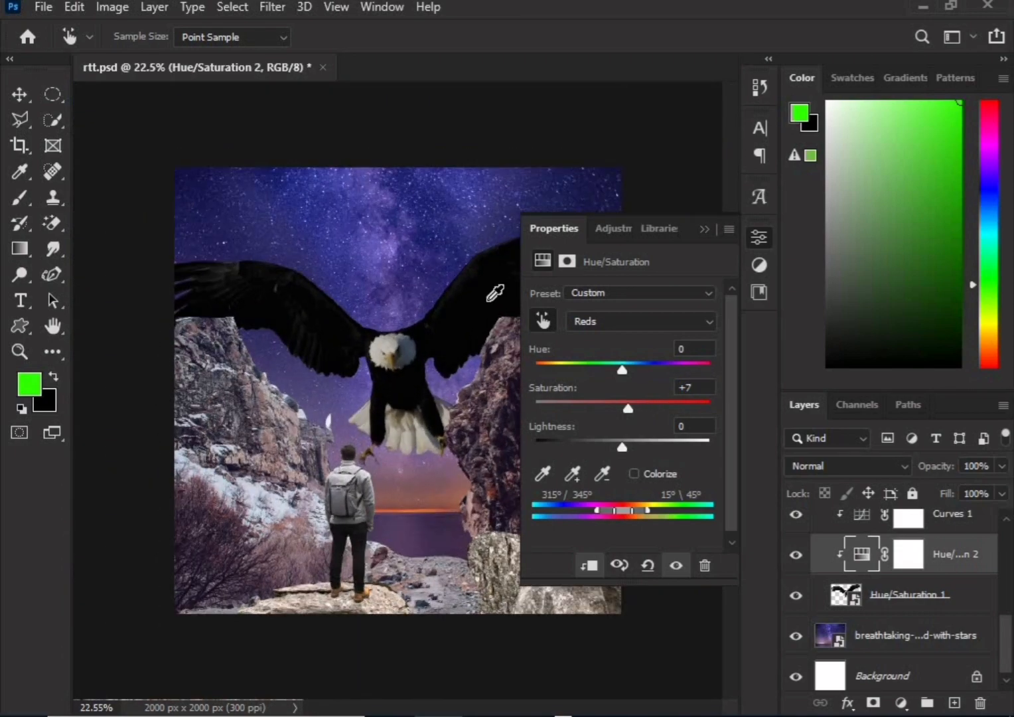
Check the eagle with Selective Color 1 shown and hidden, and set the eagle's Reds saturation to +35
scroll(475, 318, "up", 2)
scroll(839, 544, "up", 4)
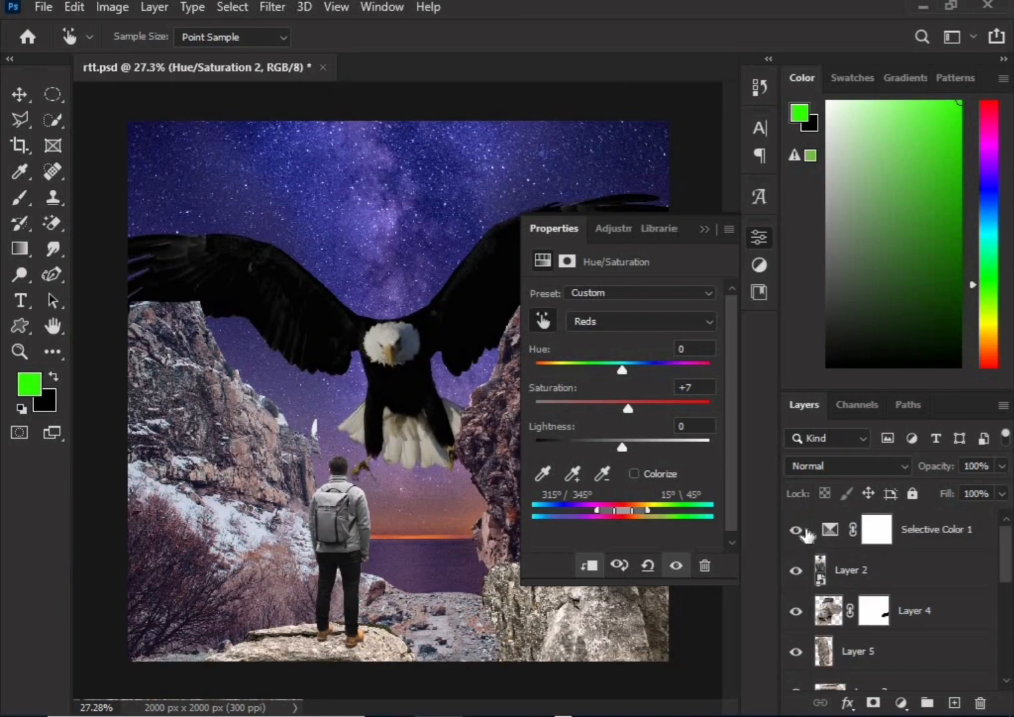
left_click(795, 529)
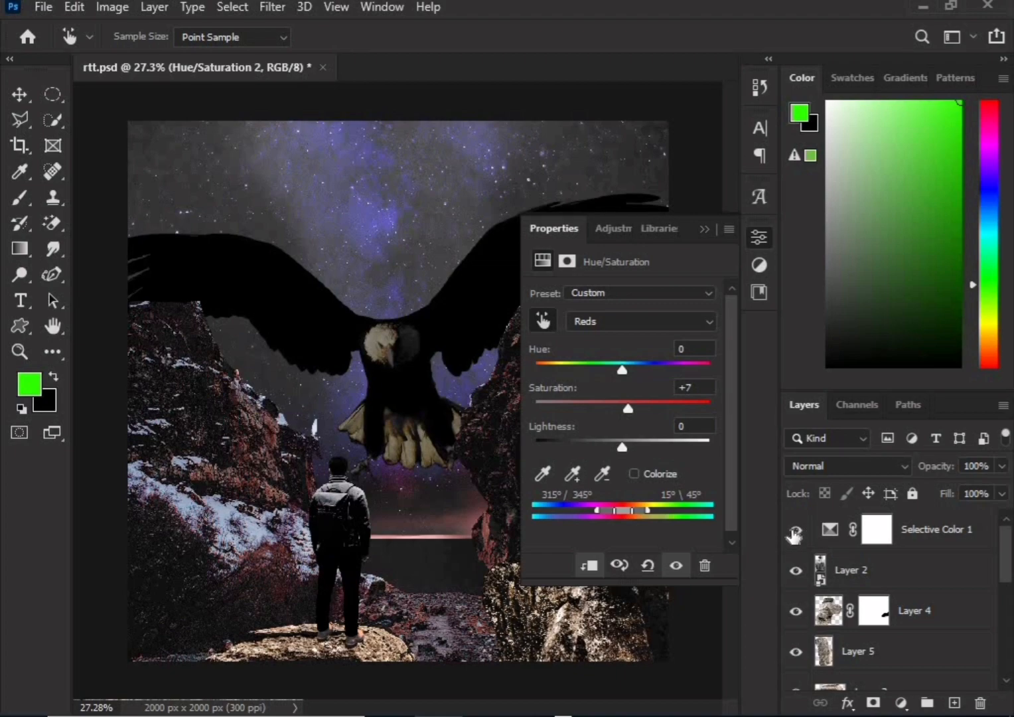
left_click(795, 530)
left_click_drag(484, 299, 437, 323)
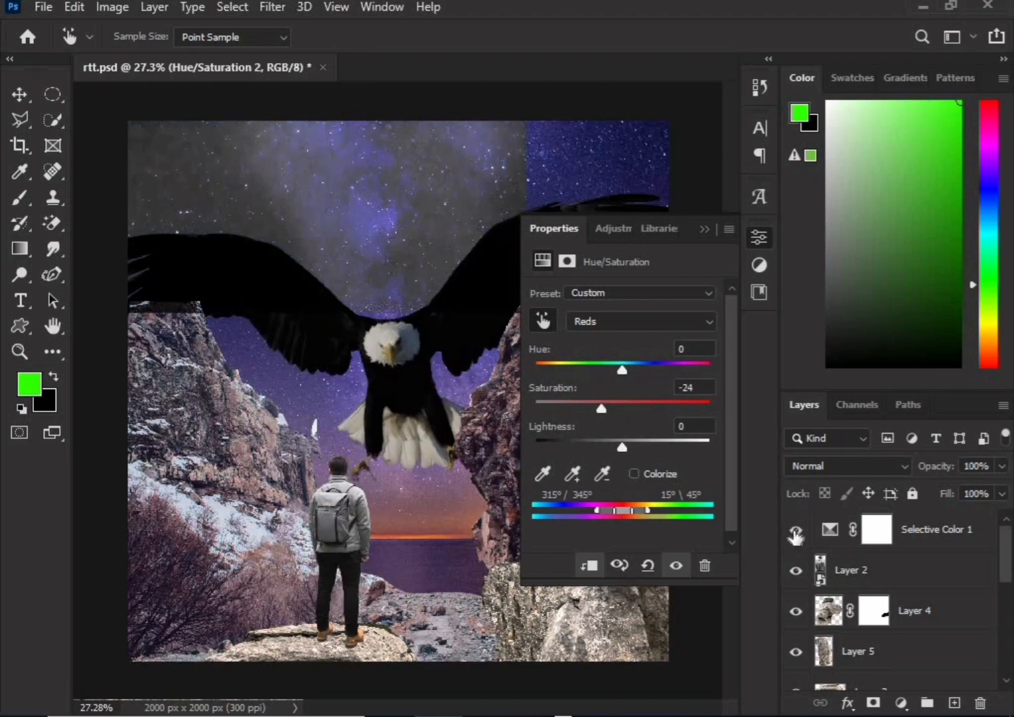
left_click(795, 531)
left_click_drag(312, 299, 259, 315)
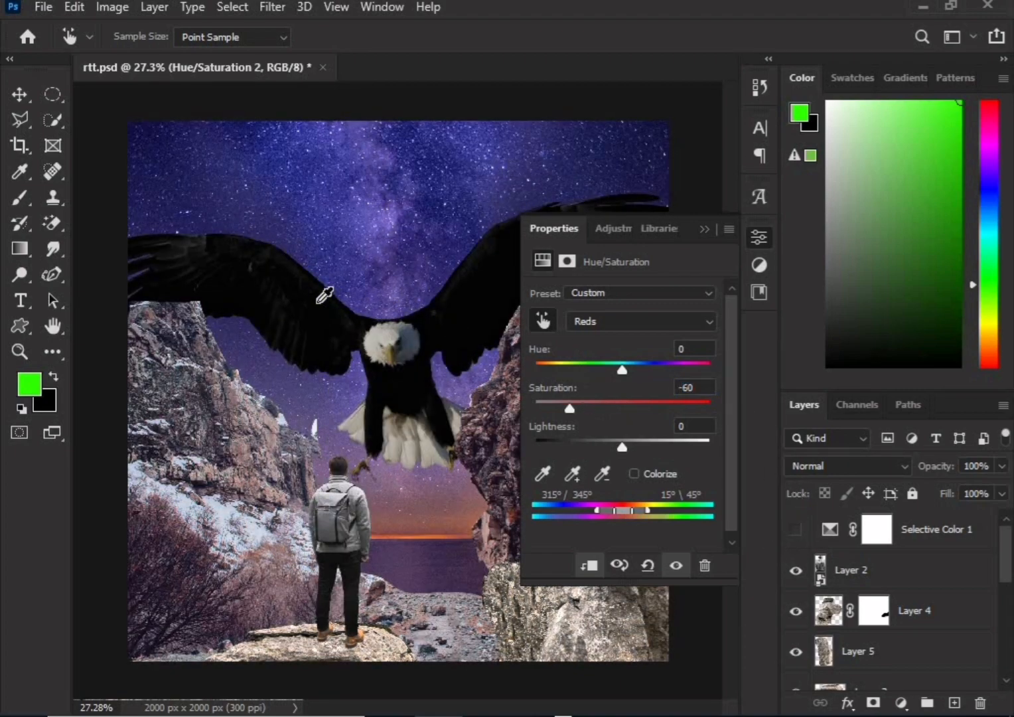
left_click_drag(324, 295, 519, 312)
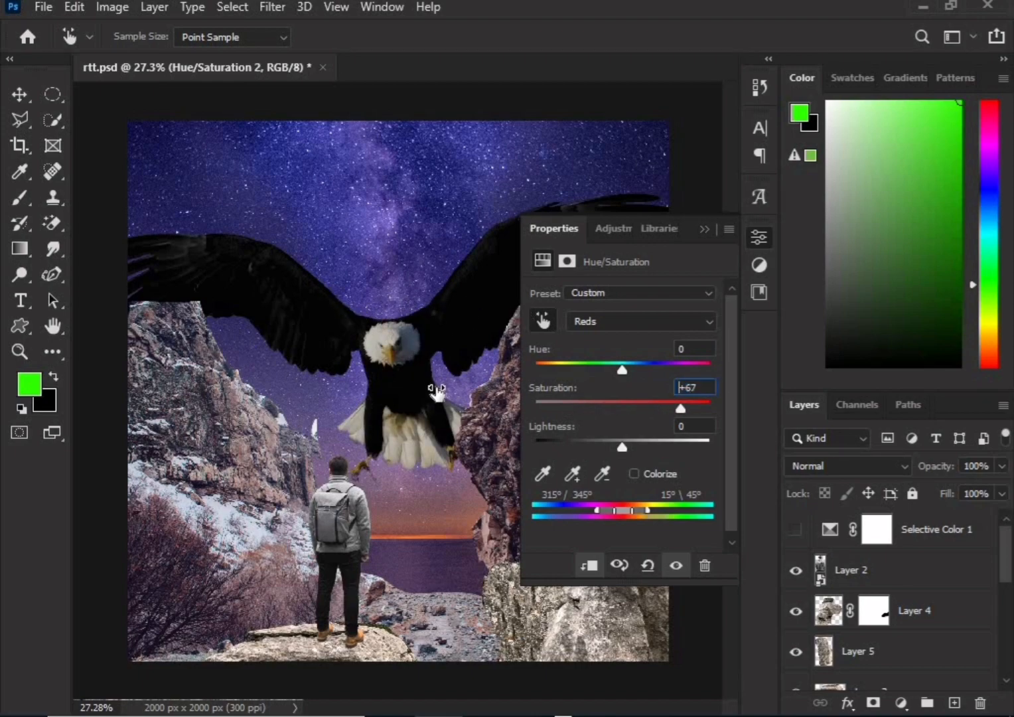
left_click_drag(437, 391, 381, 388)
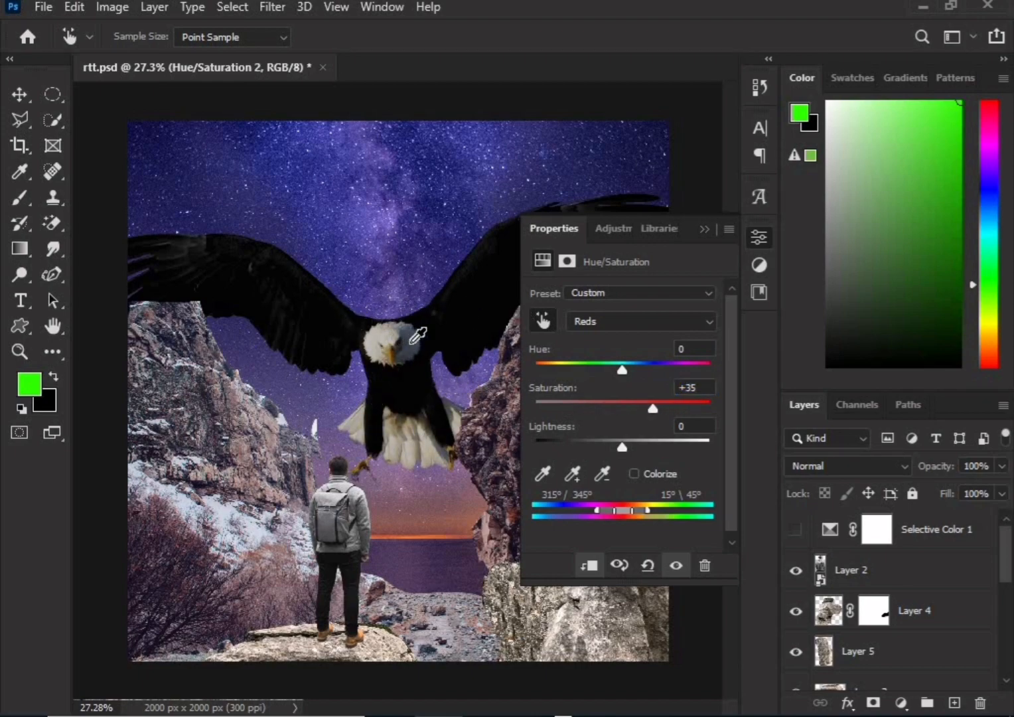
left_click(704, 229)
Add a new empty layer directly above the standing man's layer
scroll(856, 564, "down", 3)
scroll(856, 564, "up", 3)
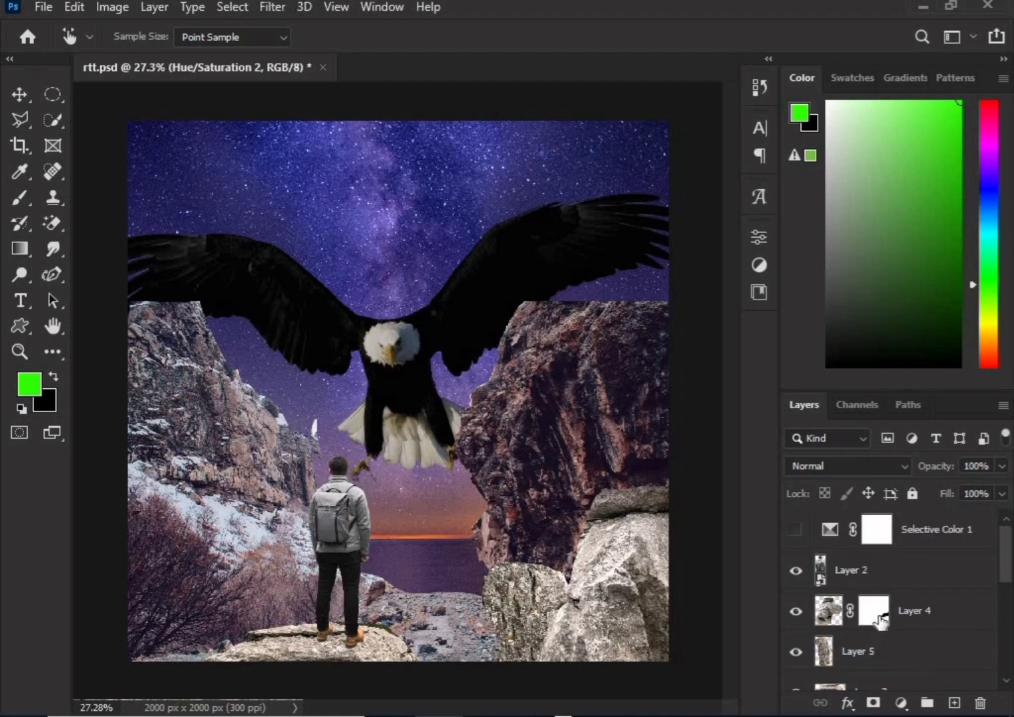
key("b")
left_click(914, 582)
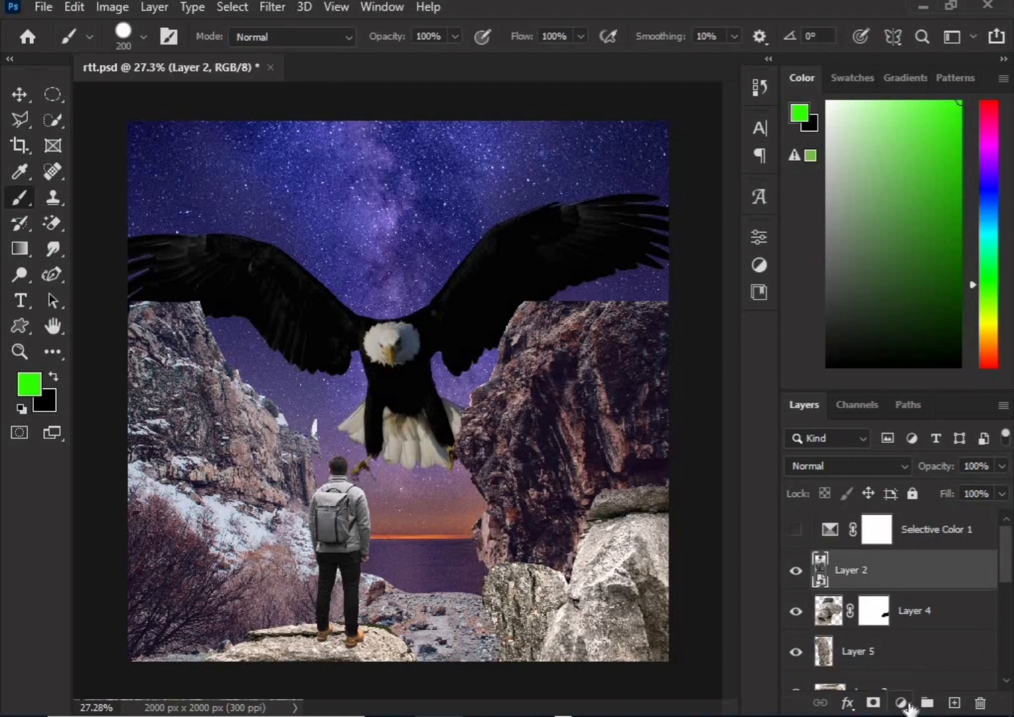
left_click(954, 702)
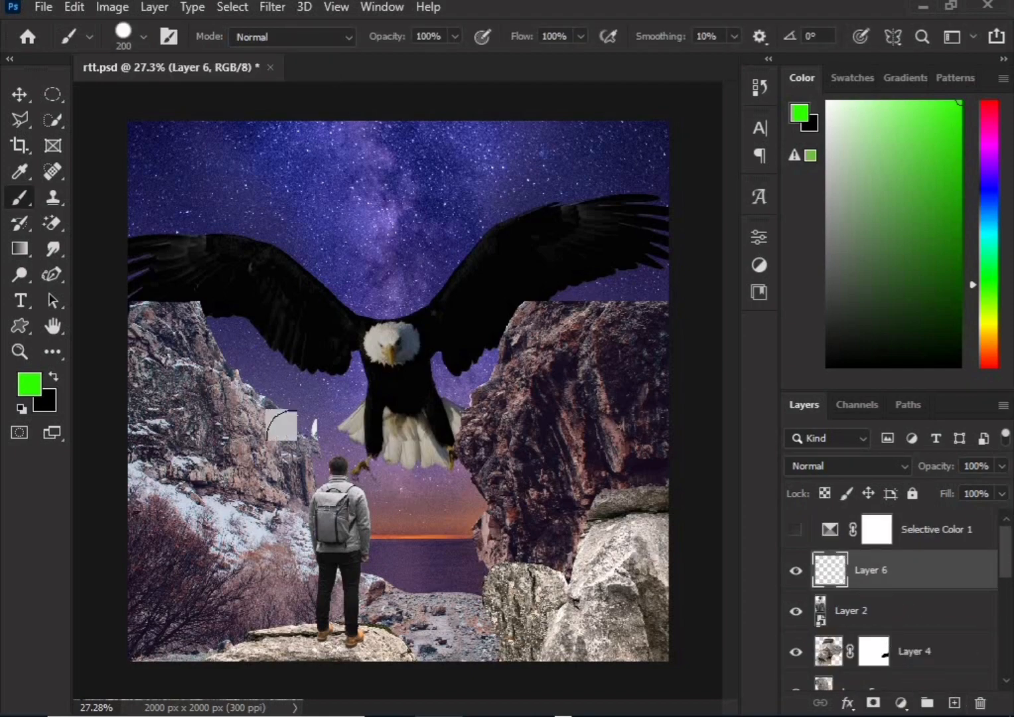
Fill the new layer with neutral grey #868686 and set its blend mode to Luminosity
left_click(22, 409)
left_click(29, 385)
mouse_move(279, 307)
left_mouse_down()
mouse_move(231, 311)
mouse_move(305, 316)
mouse_move(269, 302)
mouse_move(267, 262)
mouse_move(276, 263)
left_mouse_up()
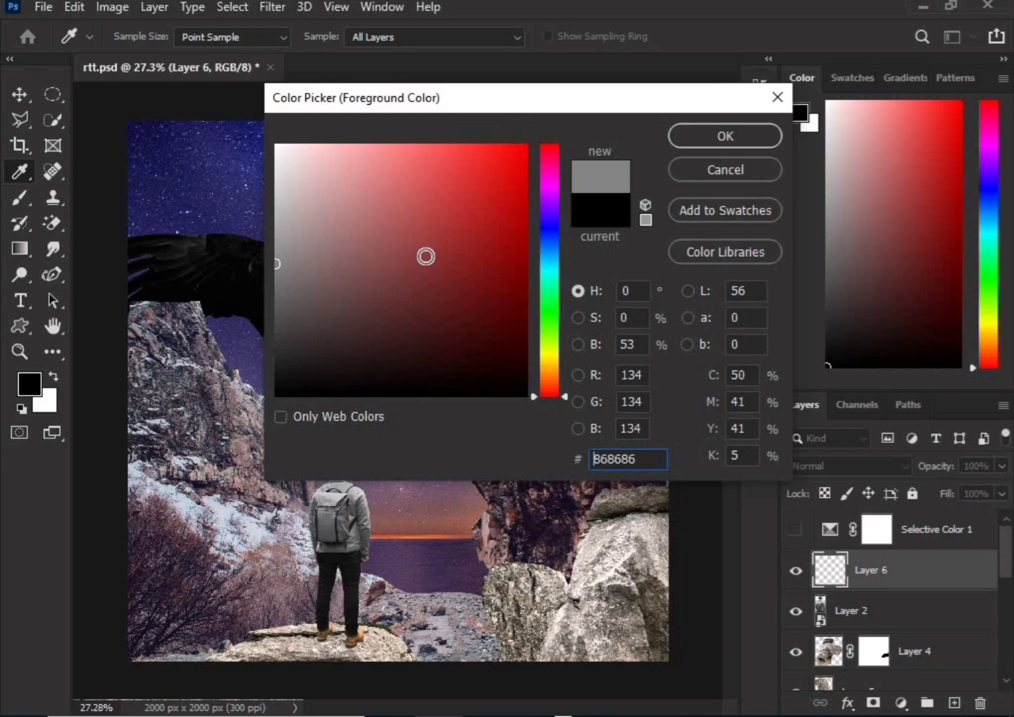
left_click(708, 137)
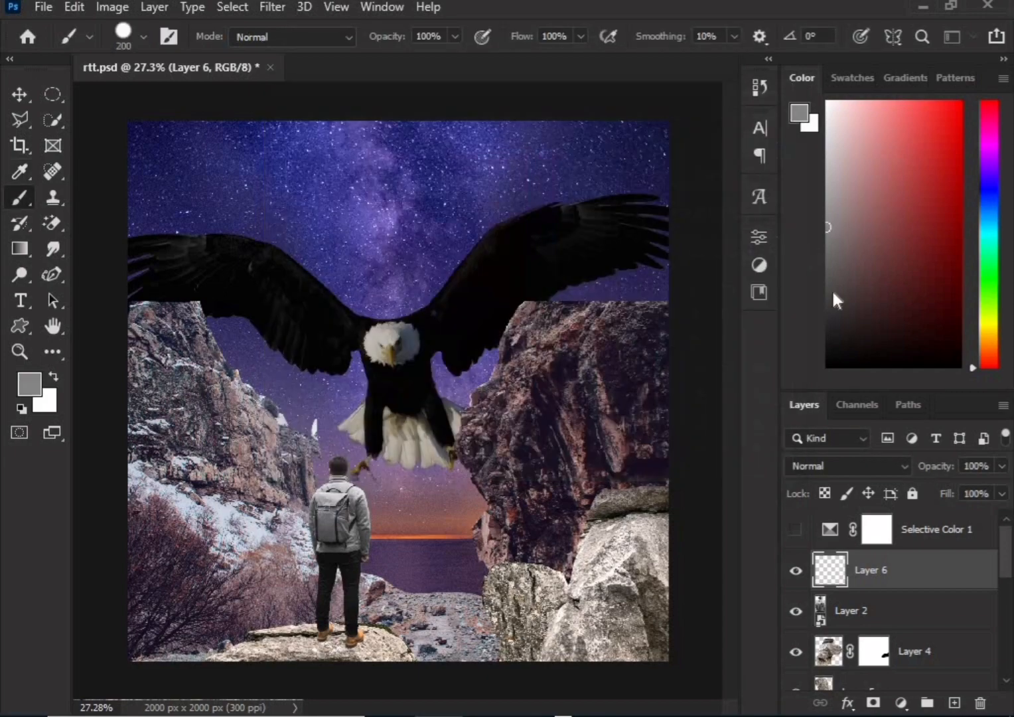
key("alt+BackSpace")
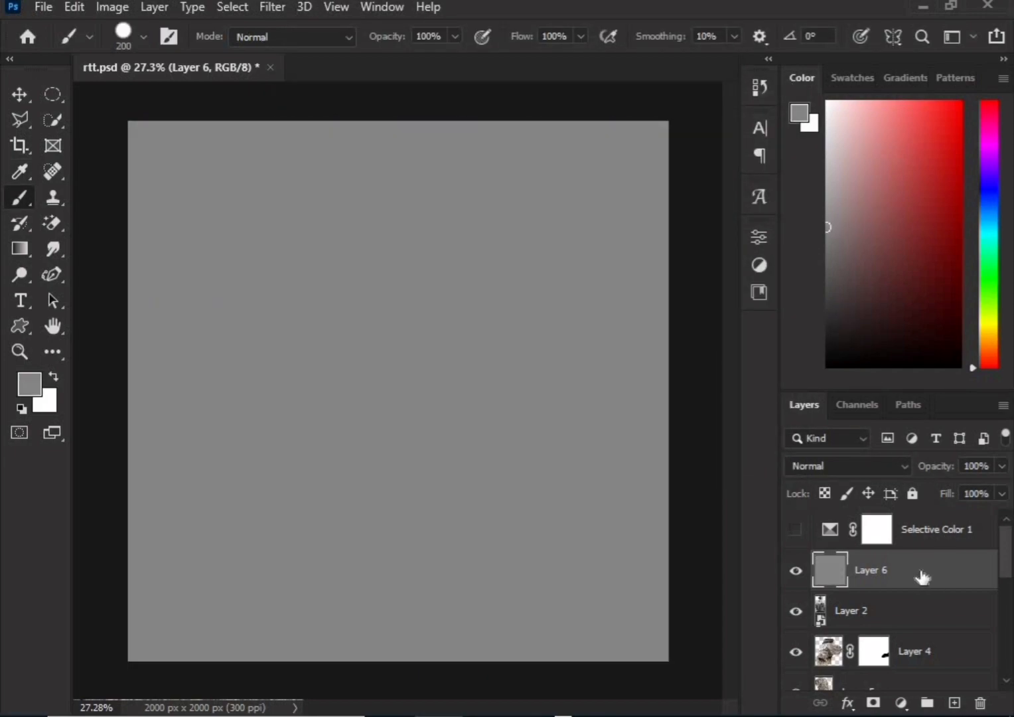
left_click(888, 459)
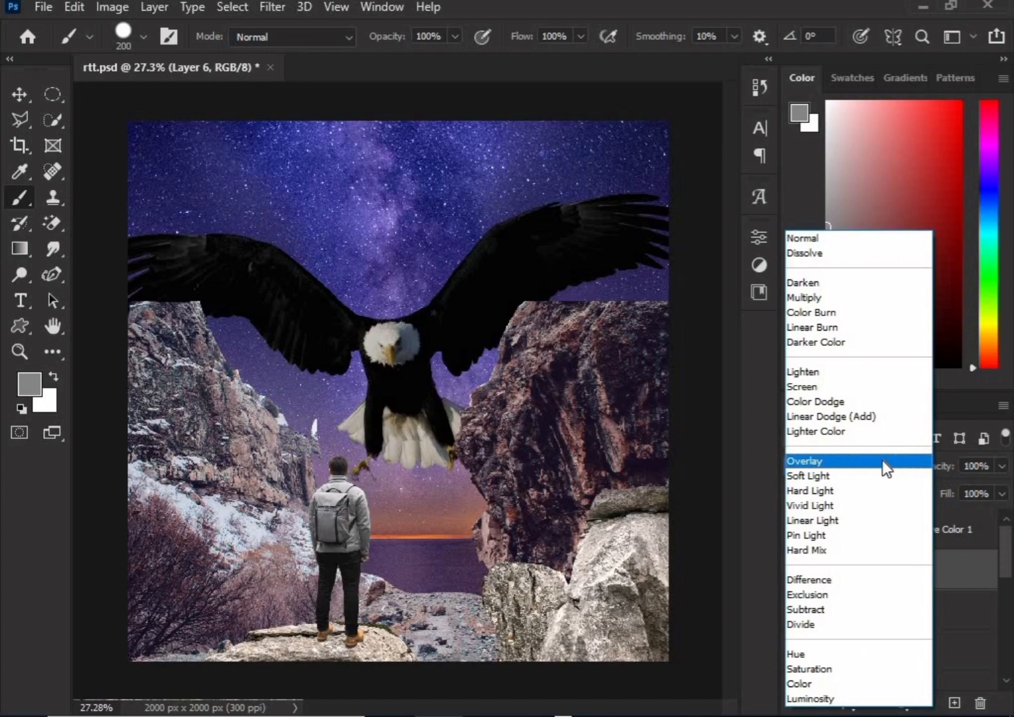
left_click(842, 698)
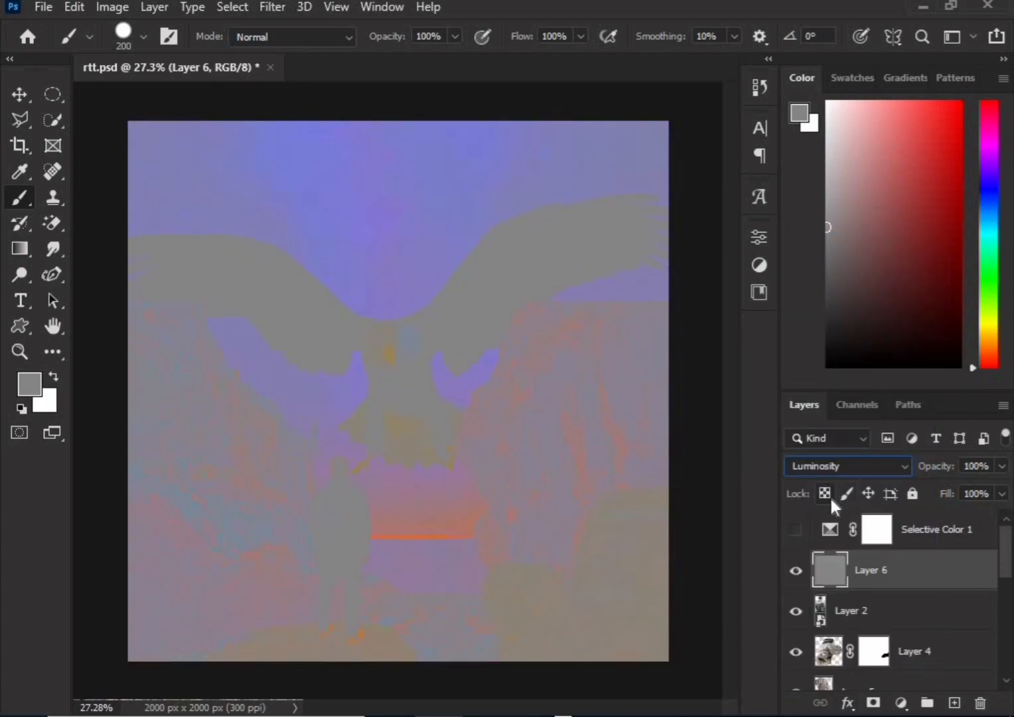
Add a Selective Color adjustment clipped to the eagle layer and set its Blacks to Cyan +19, Magenta +32 and Yellow -10
scroll(869, 590, "down", 10)
left_click(893, 589)
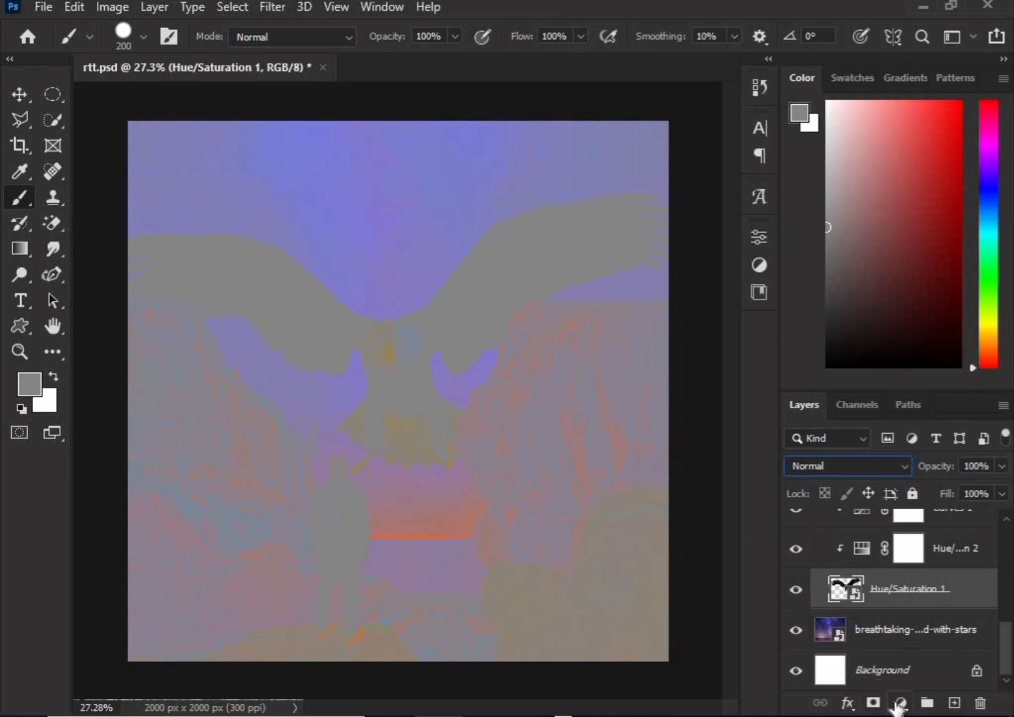
left_click(897, 705)
left_click(909, 689)
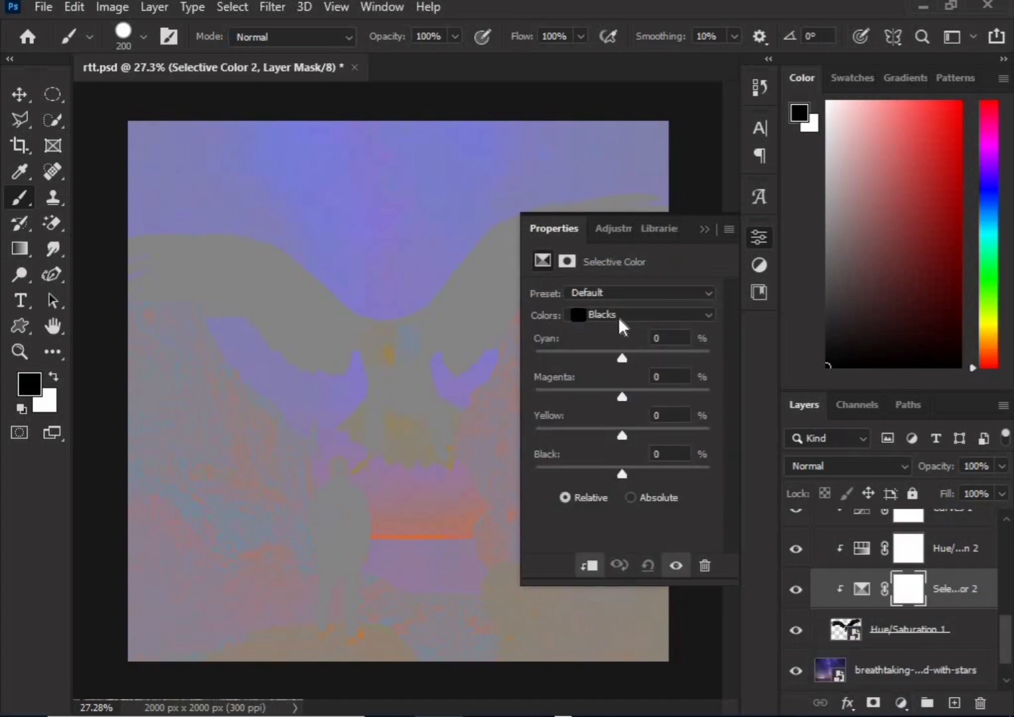
left_click_drag(623, 360, 638, 398)
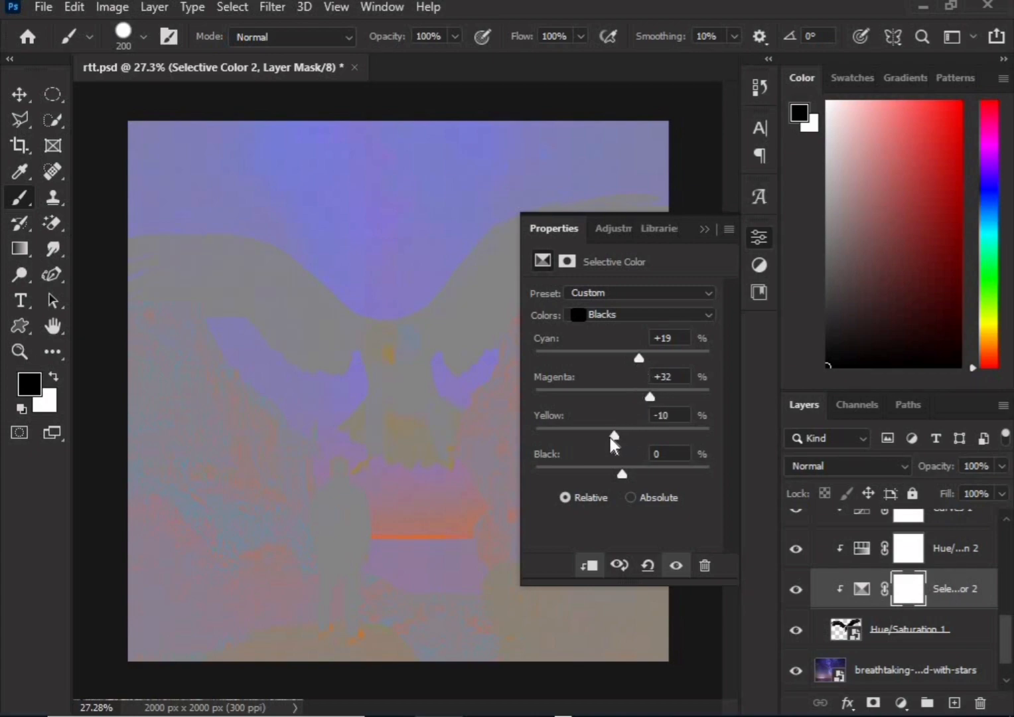
left_click_drag(610, 437, 617, 476)
Set the Reds of the eagle's Selective Color adjustment to Cyan +14, Magenta +19 and Yellow -19
left_click(618, 317)
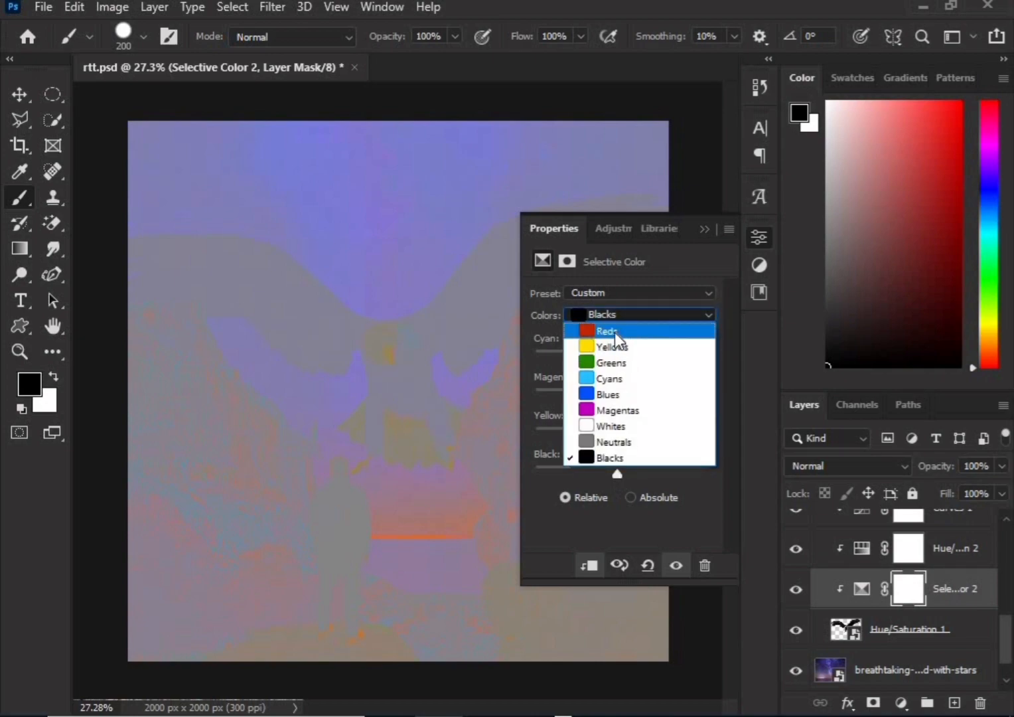
left_click(605, 330)
left_click_drag(624, 363, 634, 358)
left_click_drag(623, 397, 641, 391)
left_click_drag(621, 435, 606, 426)
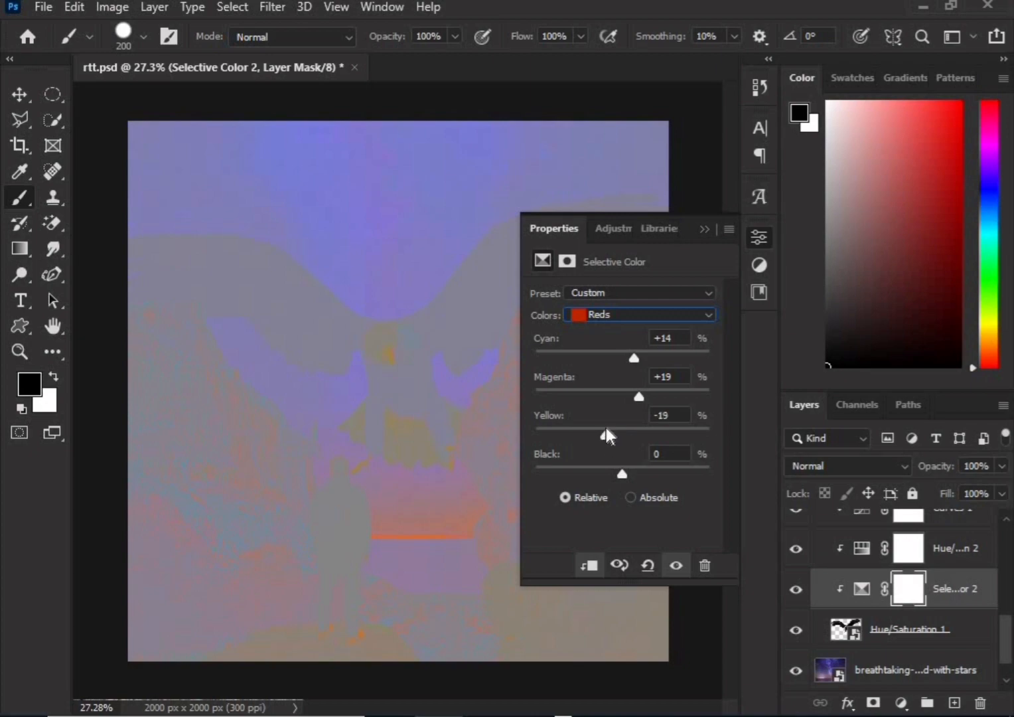
left_click(617, 314)
left_click(603, 362)
left_click(615, 317)
left_click(609, 410)
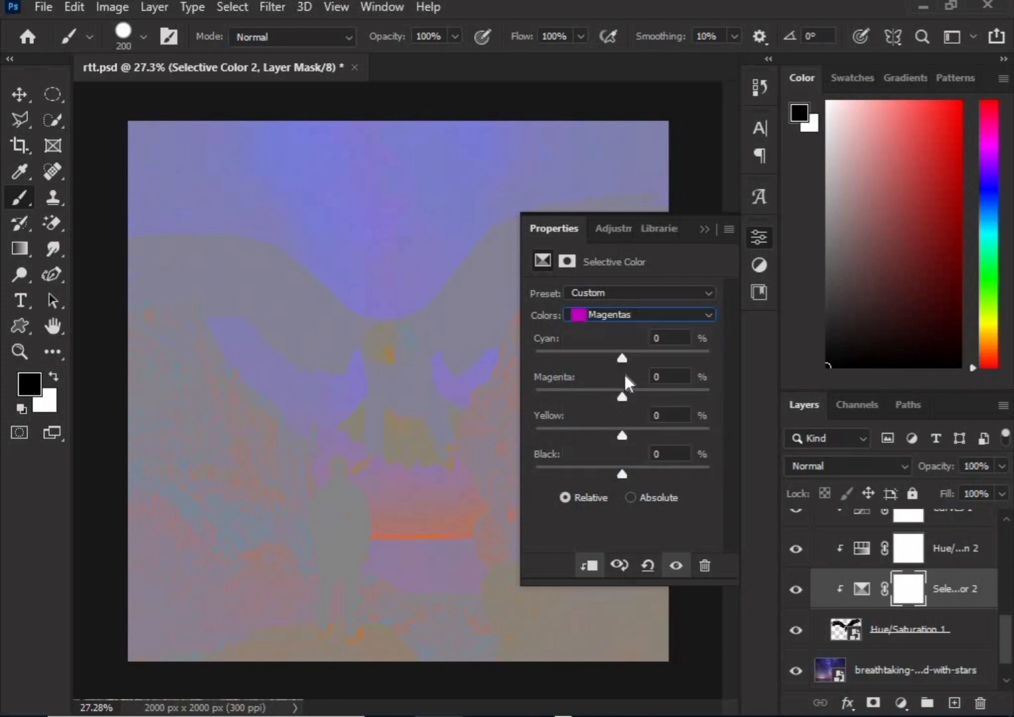
left_click(704, 228)
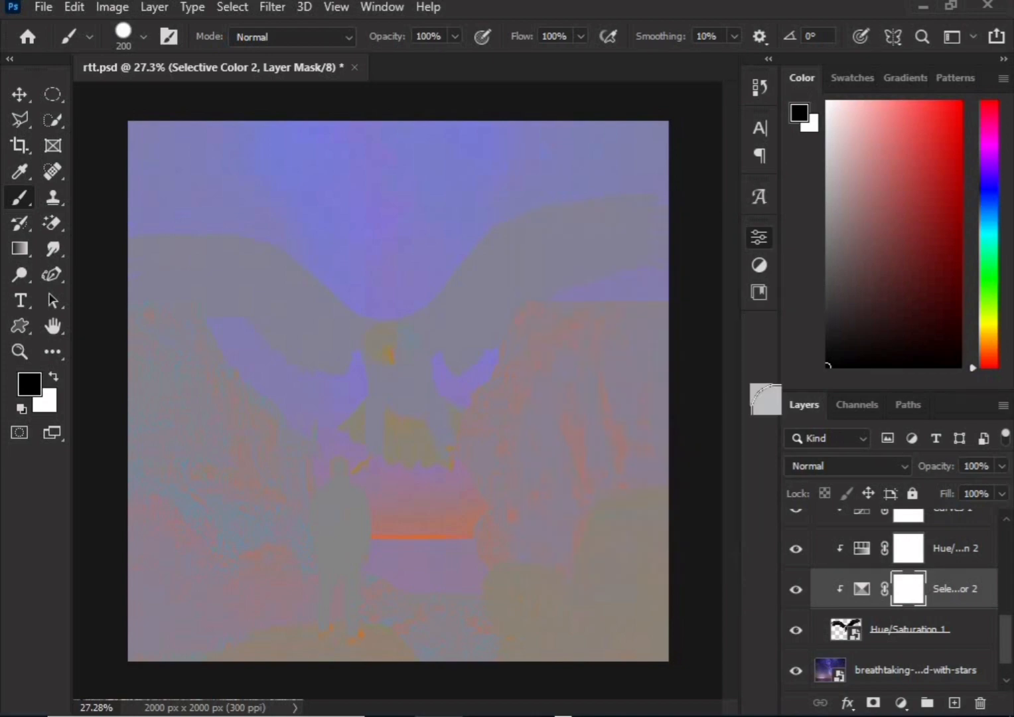
Hide the Selective Color 1 and grey Layer 6 check layers and inspect the eagle in full colour
scroll(801, 534, "up", 5)
left_click(796, 531)
left_click(795, 531)
left_click(795, 571)
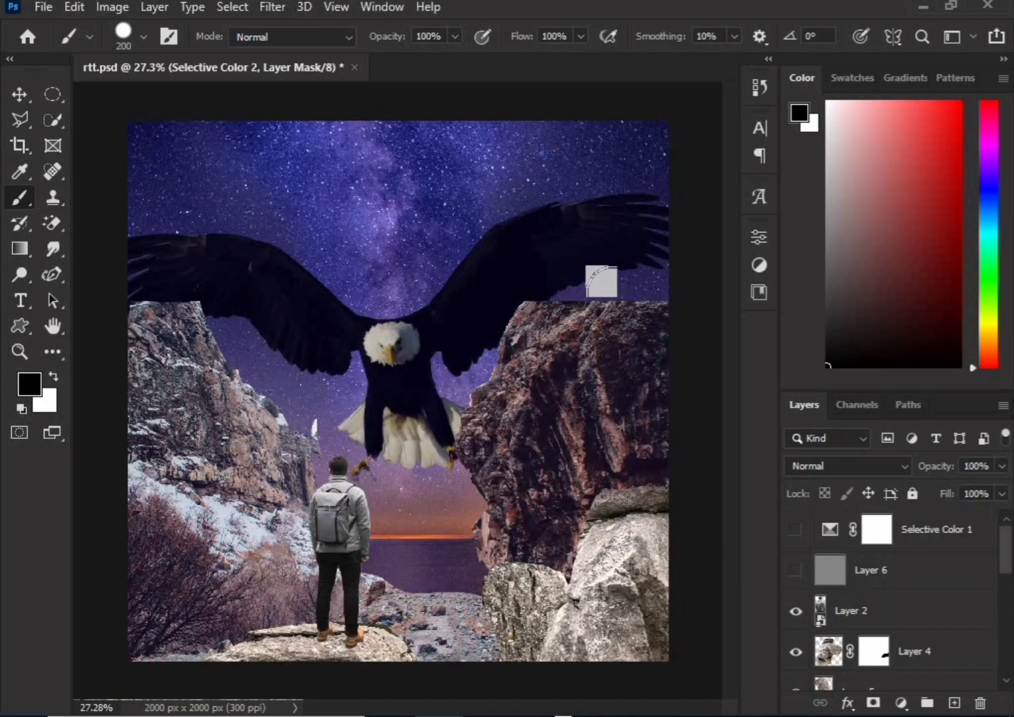
scroll(599, 282, "up", 4)
scroll(596, 231, "down", 4)
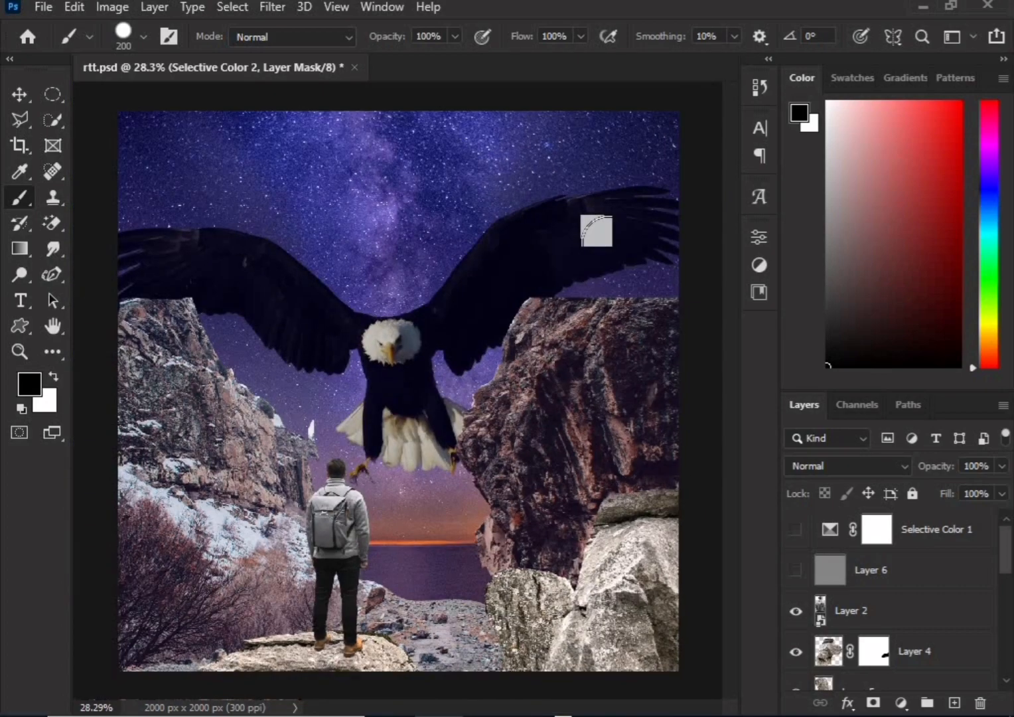
Reduce the Cyan and Magenta shift in the Blacks and Reds of Selective Color 2, setting the Reds' Magenta to +2
scroll(869, 578, "down", 5)
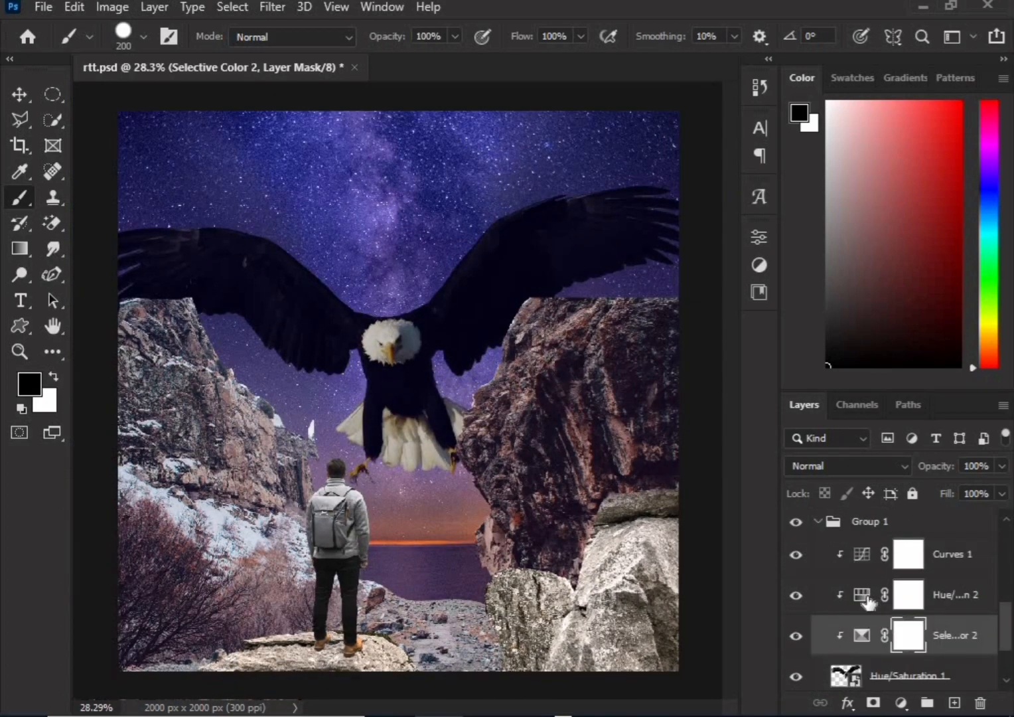
left_click(861, 636)
left_click_drag(638, 357, 620, 397)
left_click(640, 316)
left_click(637, 330)
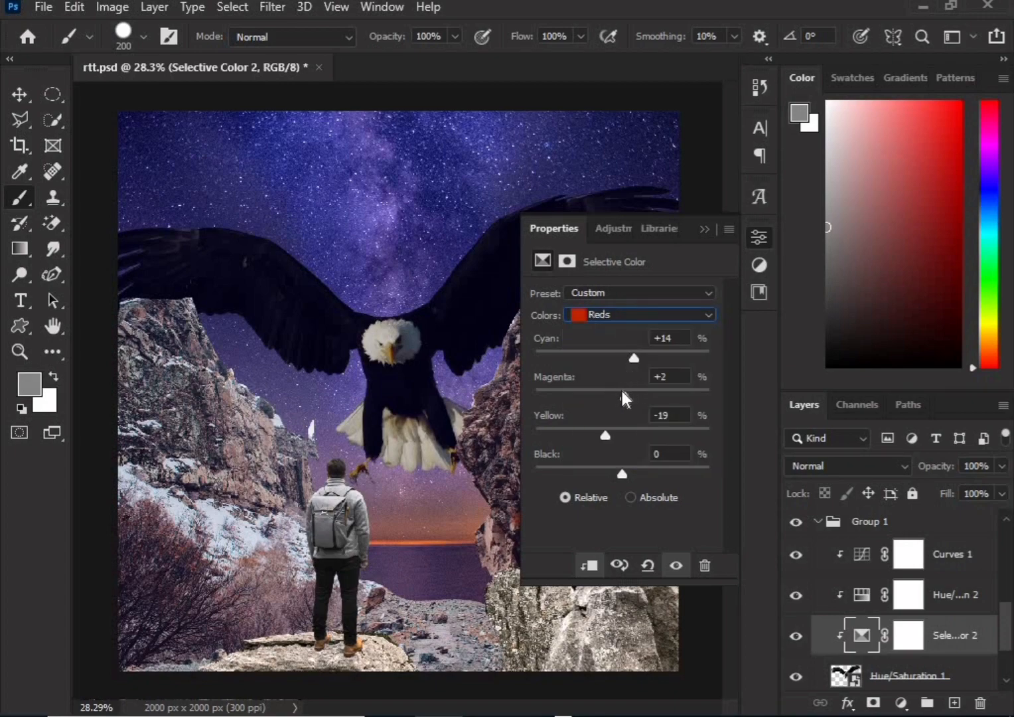
left_click(621, 359)
Add slight Cyan and Magenta to the eagle's Neutrals in Selective Color 2 and set its Whites to Cyan +8 and Magenta +13
left_click(625, 315)
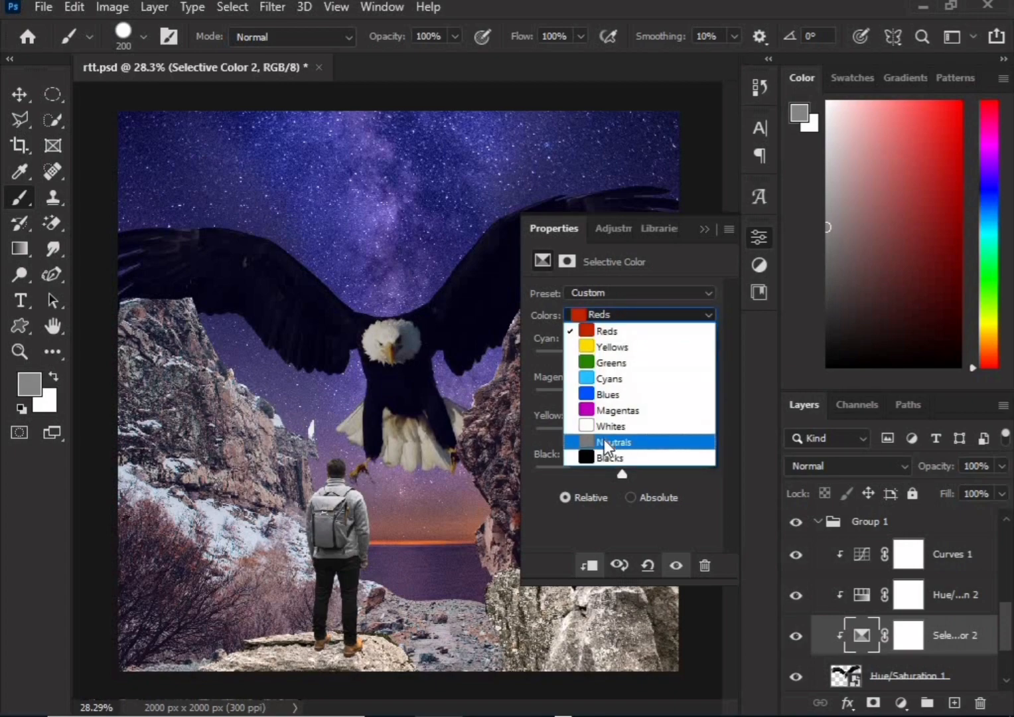
left_click(623, 443)
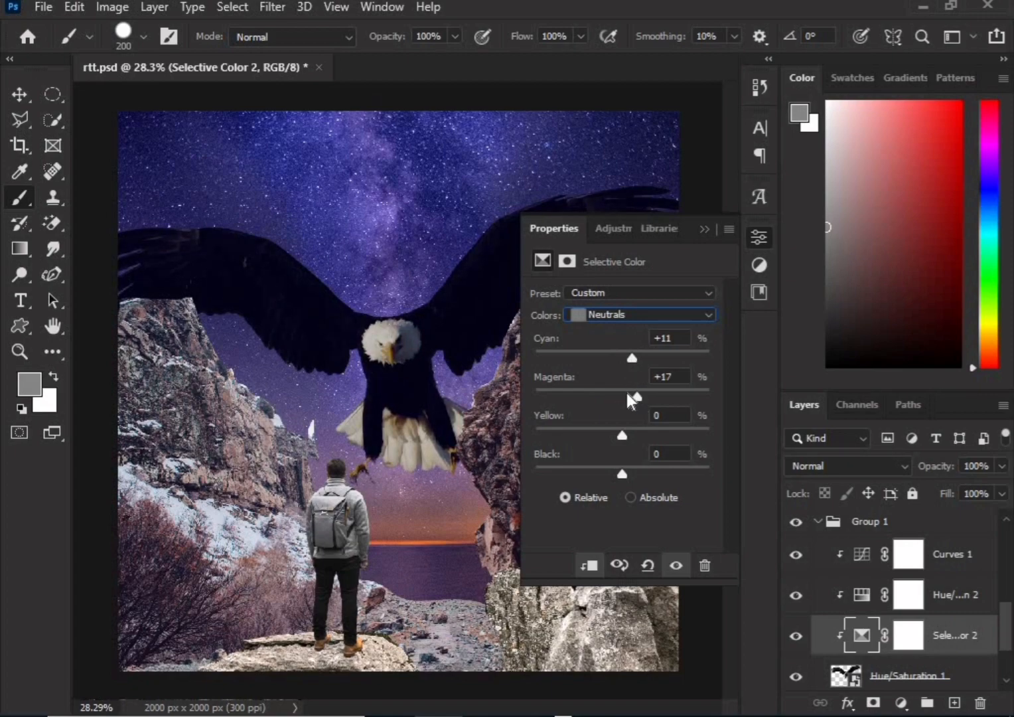
left_click_drag(626, 392, 628, 354)
left_click(634, 315)
left_click(614, 429)
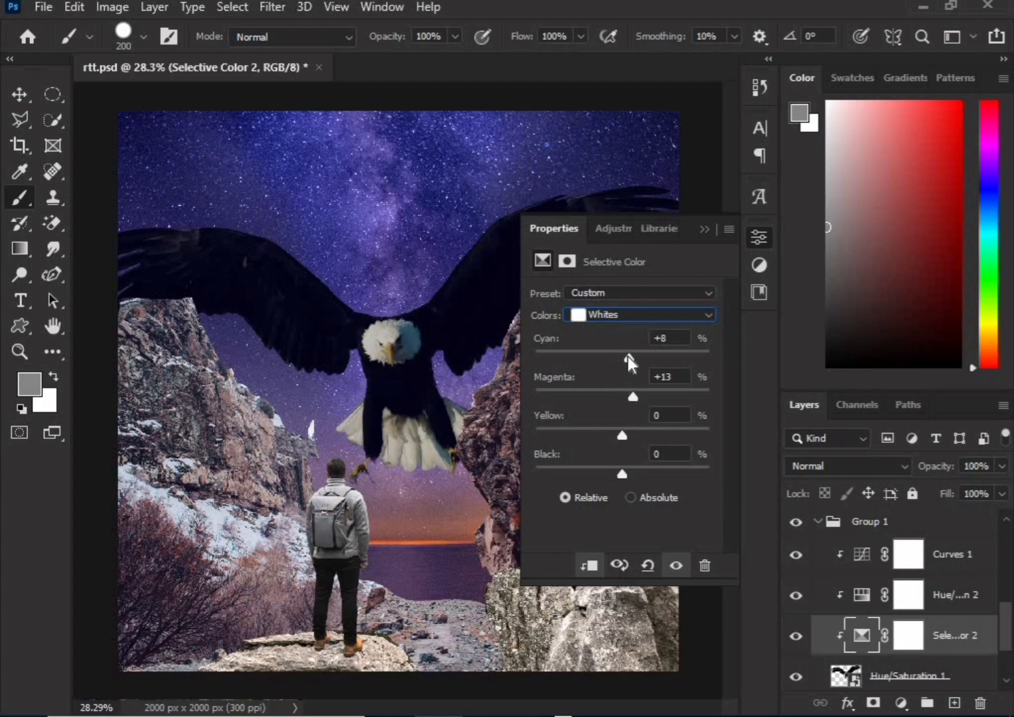
left_click(635, 314)
left_click(606, 408)
left_click(759, 237)
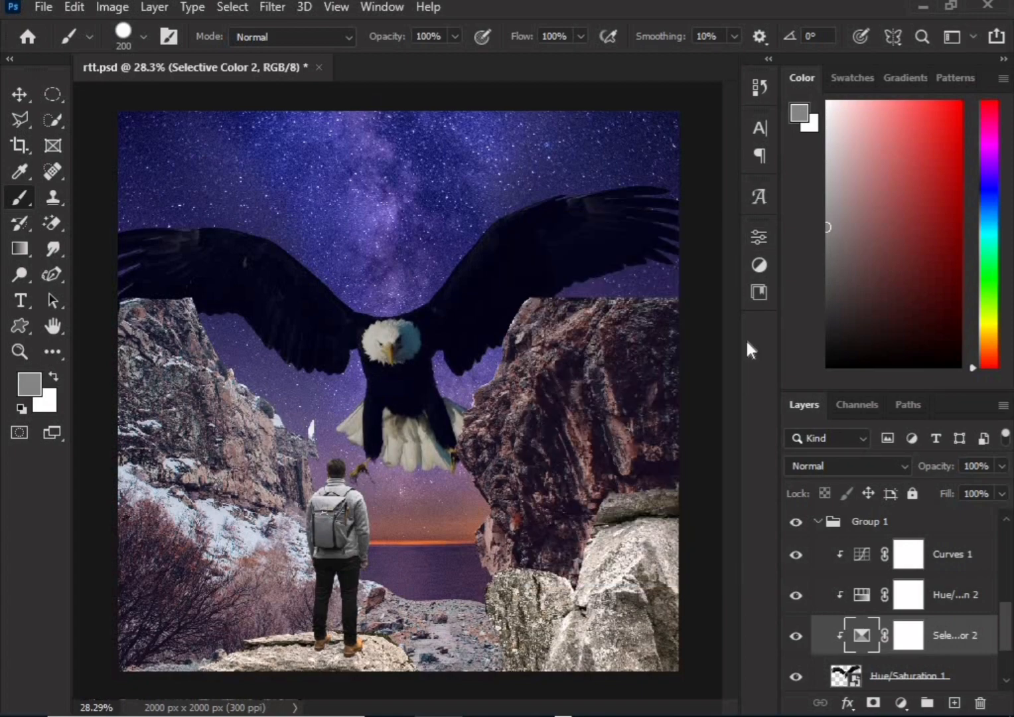
Duplicate the standing man's Group 5 layer, rasterize the copy and fill its silhouette with black
scroll(565, 487, "down", 3)
scroll(565, 486, "up", 2)
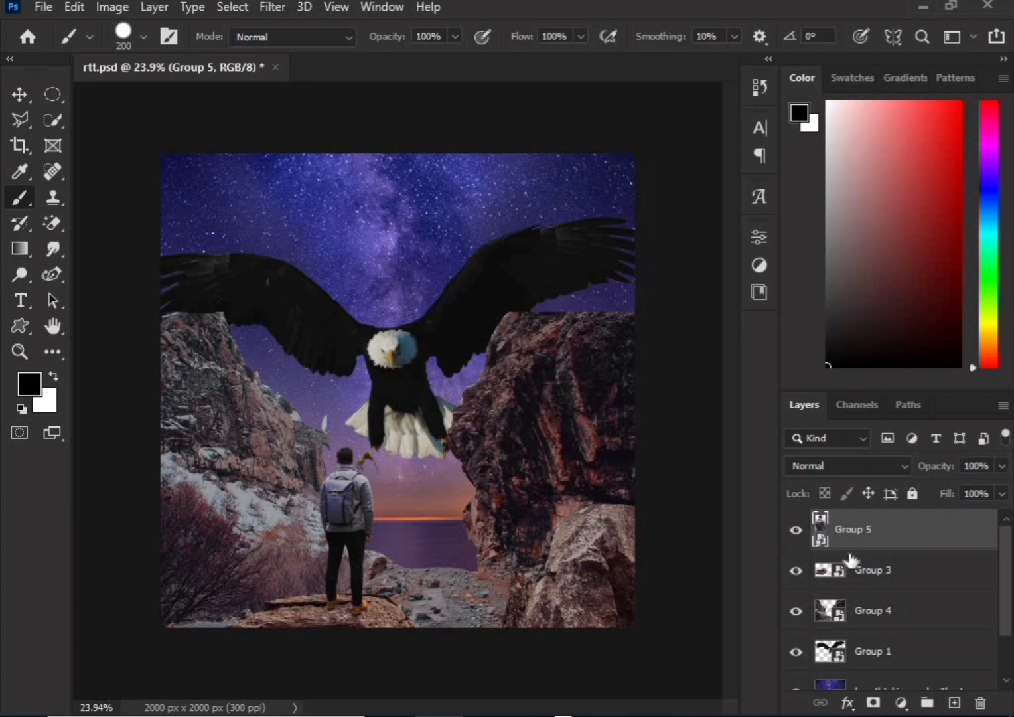
key("ctrl+j")
left_click(823, 538, "ctrl")
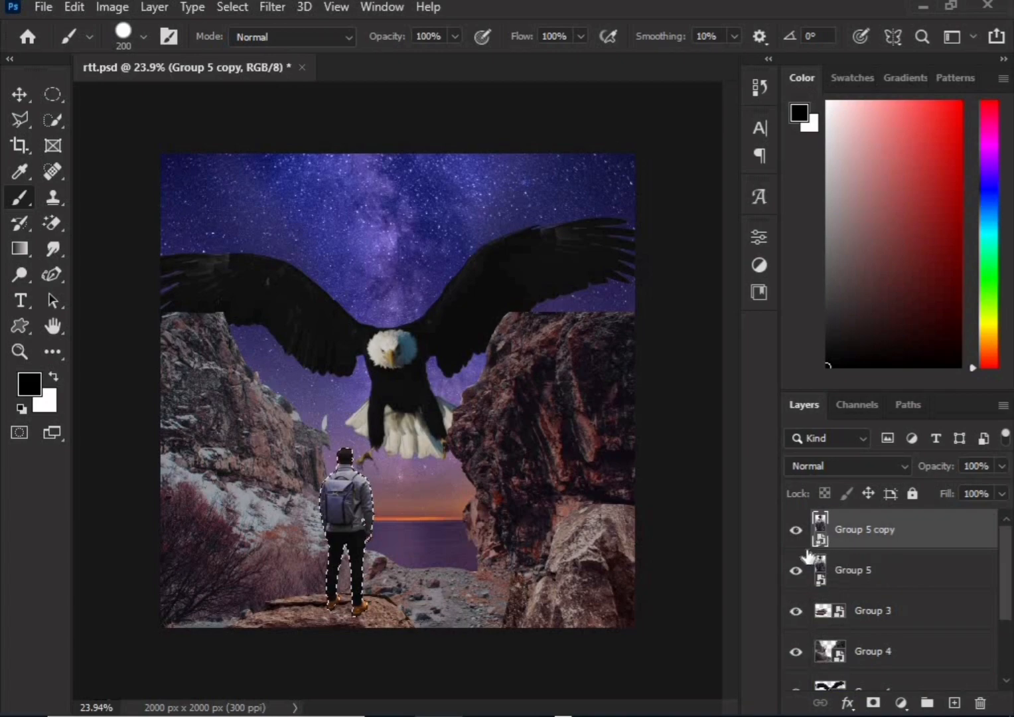
right_click(858, 539)
left_click(686, 382)
key("alt+space")
key("Escape")
key("alt+BackSpace")
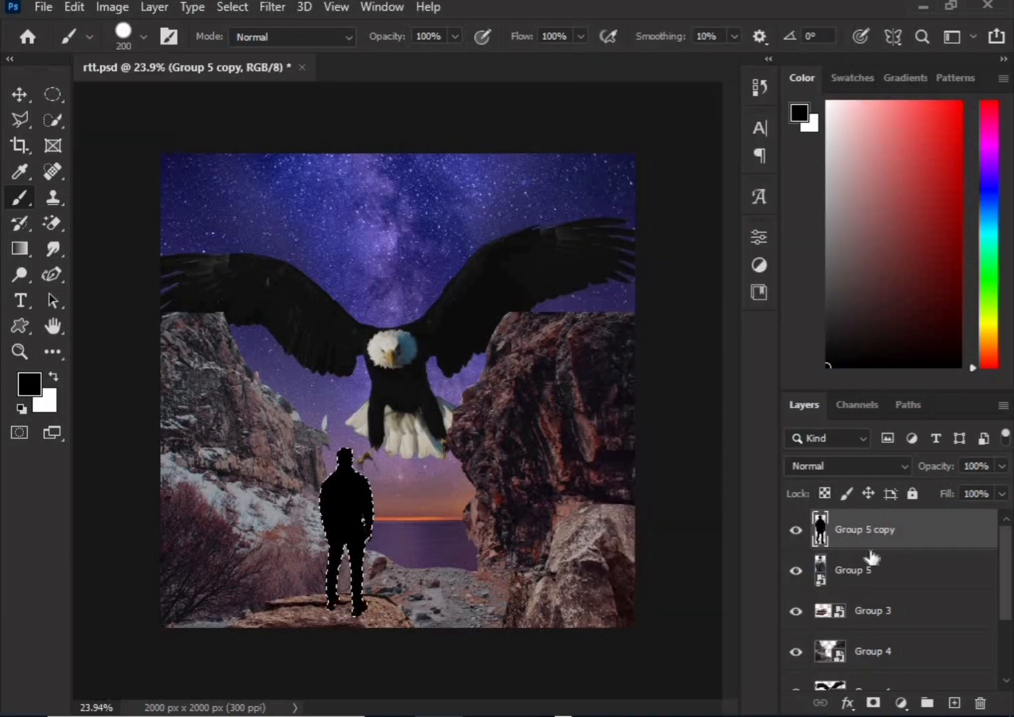
key("ctrl+d")
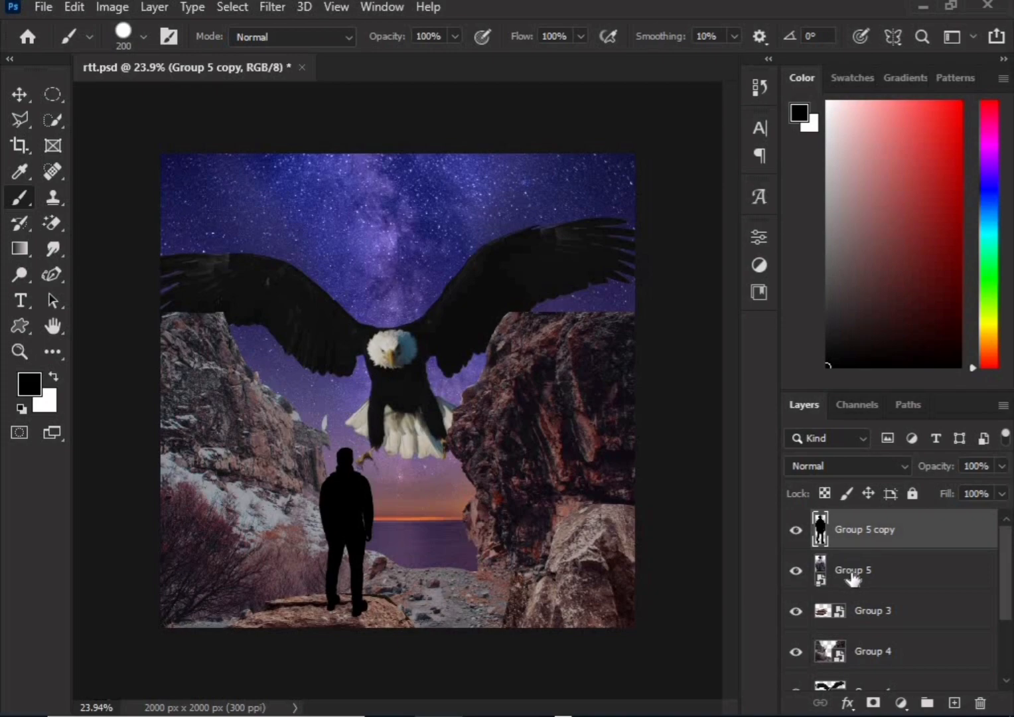
left_click_drag(882, 544, 864, 582)
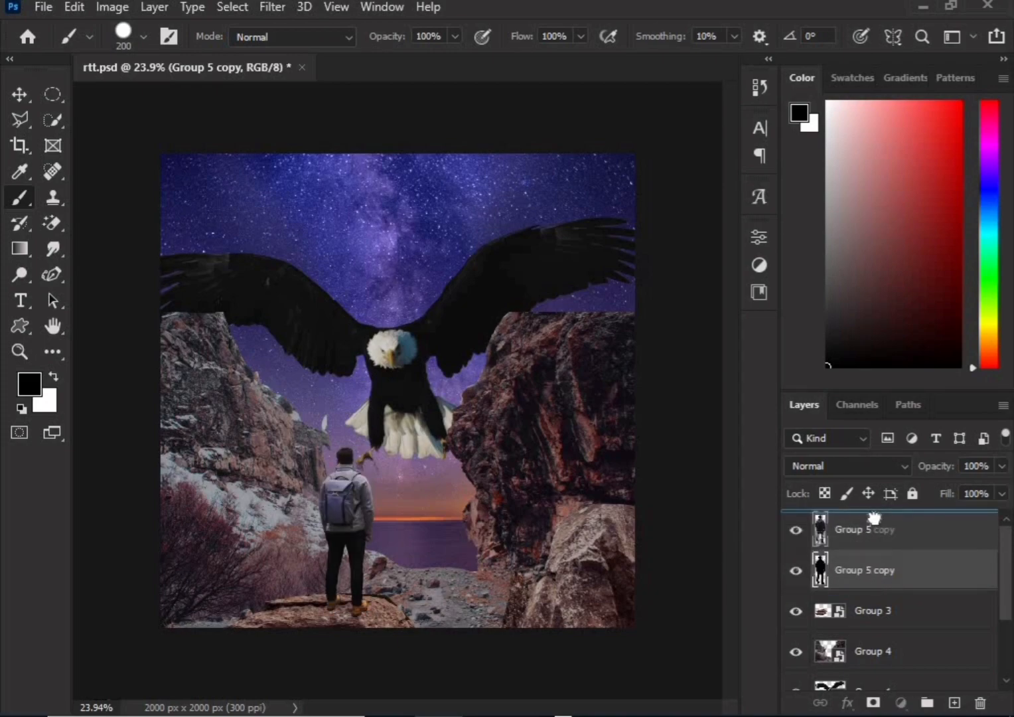
key("ctrl+f")
key("Escape")
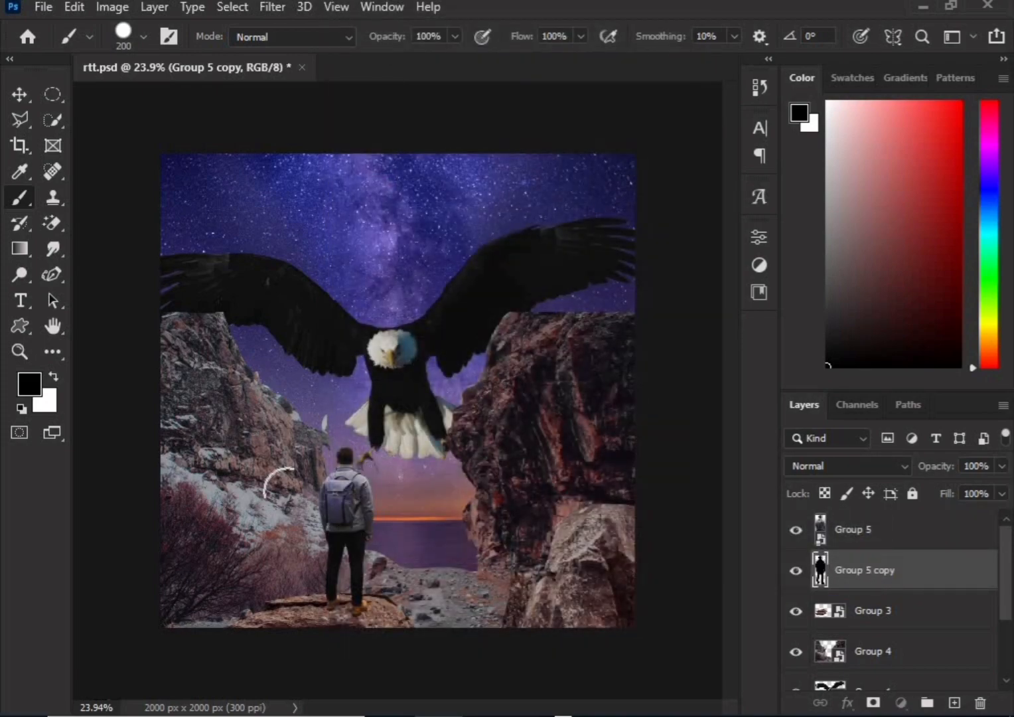
left_click_drag(866, 591, 874, 521)
Flip, squash and skew the black silhouette into a slanted shadow on the rock, about -25% high, skewed -64.5° and rotated -2.88°
key("ctrl+t")
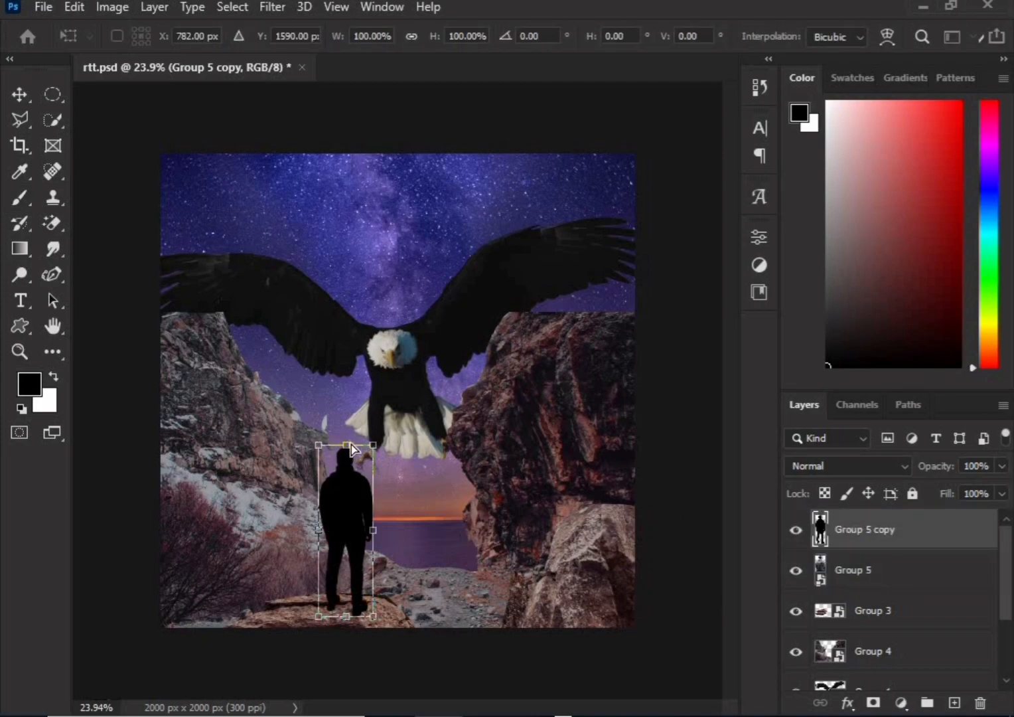
left_click_drag(351, 443, 283, 657)
left_click_drag(329, 622, 330, 613)
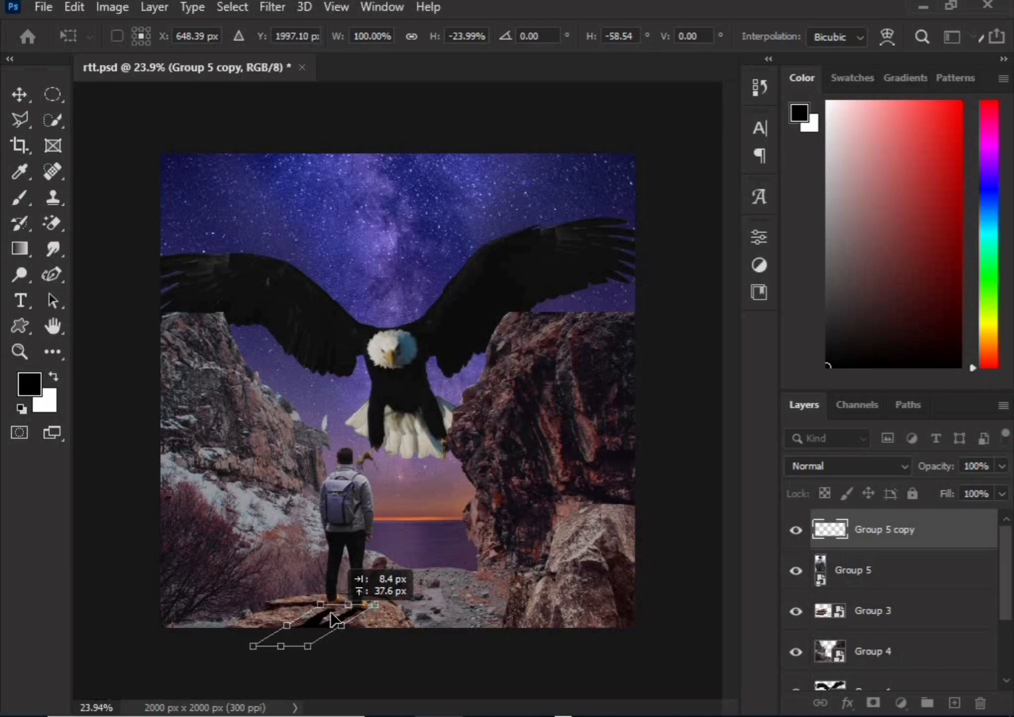
mouse_move(283, 651)
left_mouse_down()
mouse_move(304, 633)
mouse_move(303, 670)
mouse_move(292, 658)
left_mouse_up()
left_click_drag(268, 640, 267, 656)
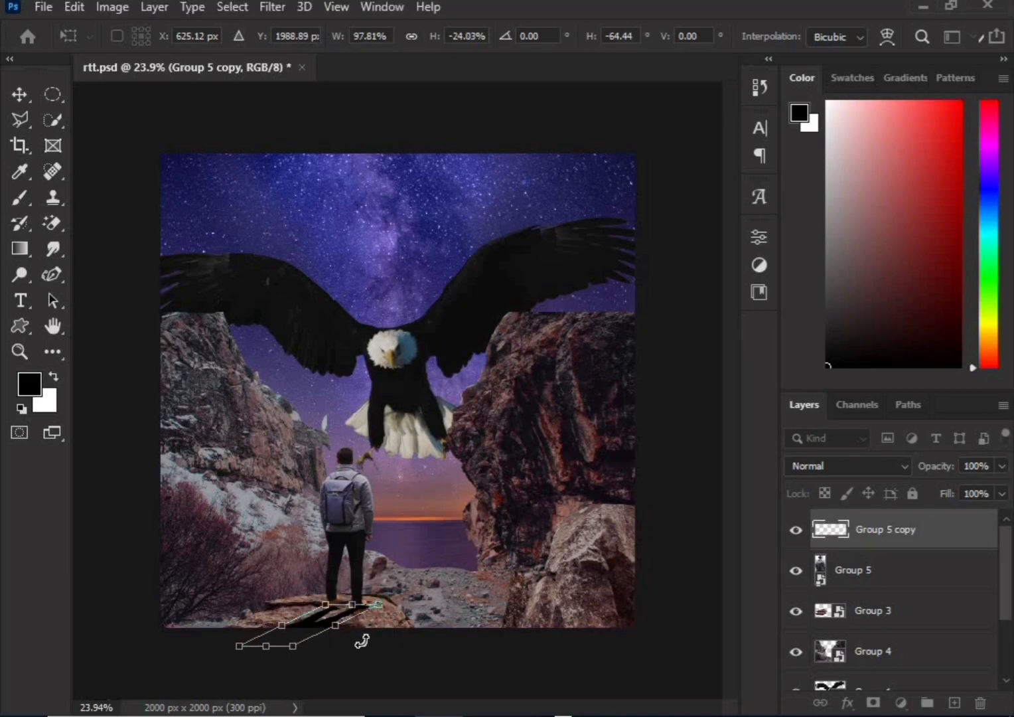
left_click_drag(362, 642, 330, 630)
mouse_move(330, 629)
left_mouse_down()
mouse_move(321, 625)
mouse_move(350, 603)
mouse_move(312, 622)
left_mouse_up()
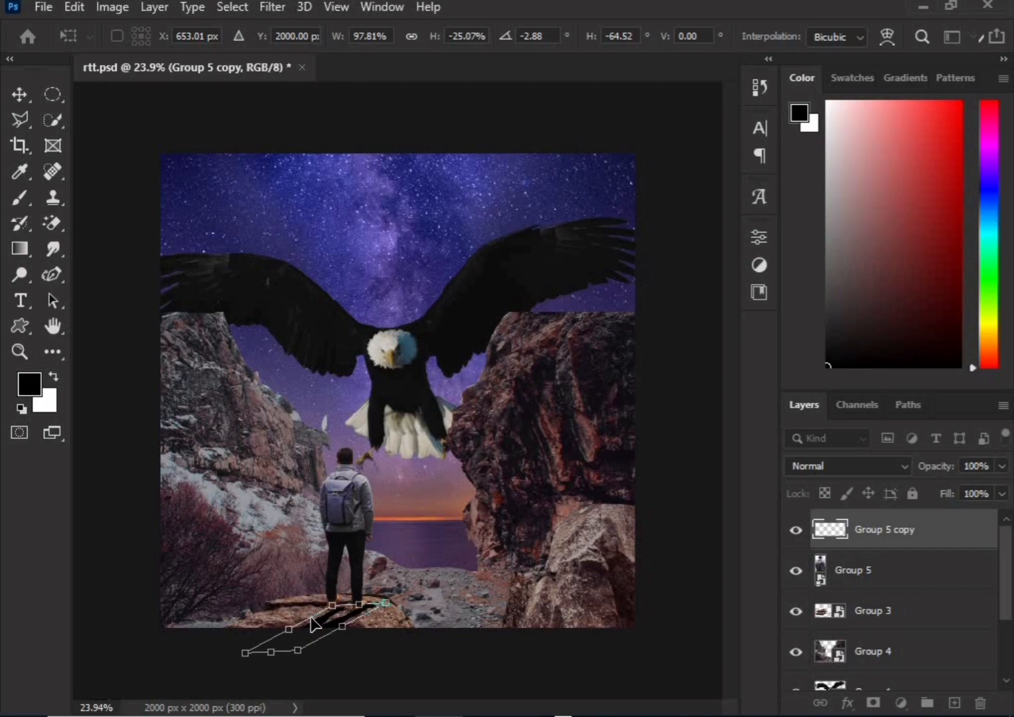
Nudge the shadow to about X 607 px, Y 2000 px so it meets the man's feet, and apply the transform
key("Left")
key("Left")
key("Left")
key("Left")
key("Left")
key("Left")
key("Left")
key("Left")
key("Left")
key("Left")
key("Left")
key("Left")
key("Left")
key("Left")
key("Left")
key("Up")
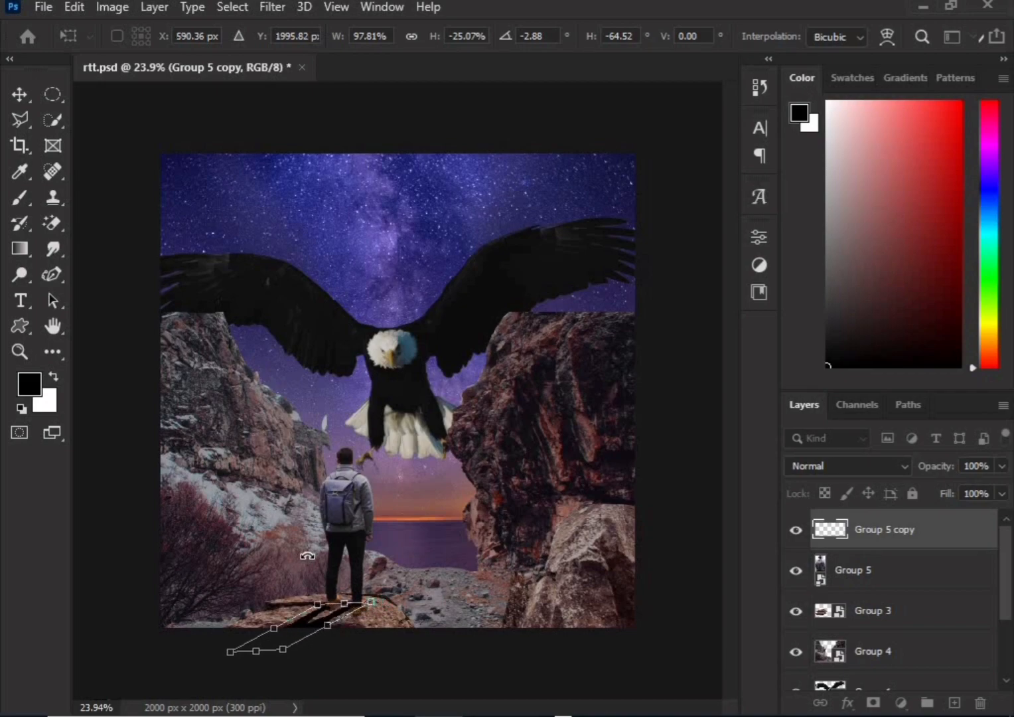
key("Right")
key("Right")
key("Right")
key("Right")
key("Down")
key("Down")
key("Up")
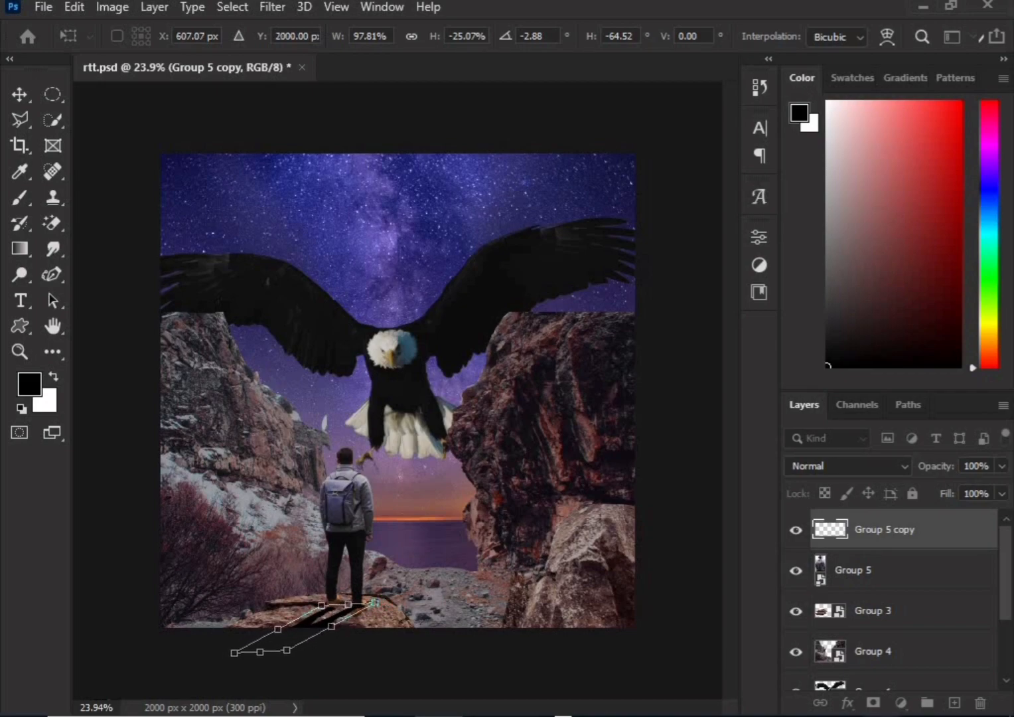
key("Return")
Place the shadow layer beneath the man's layer and nudge the shadow to about X 656 px, Y 1991 px
left_click_drag(935, 548, 941, 595)
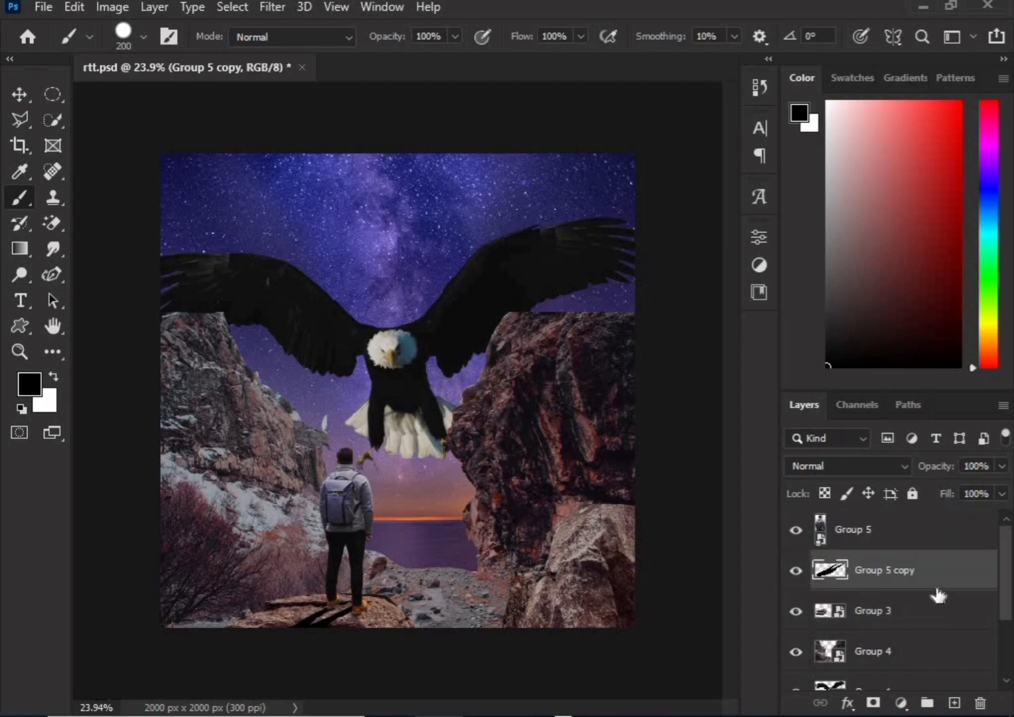
key("ctrl+t")
key("Right")
key("Right")
key("Right")
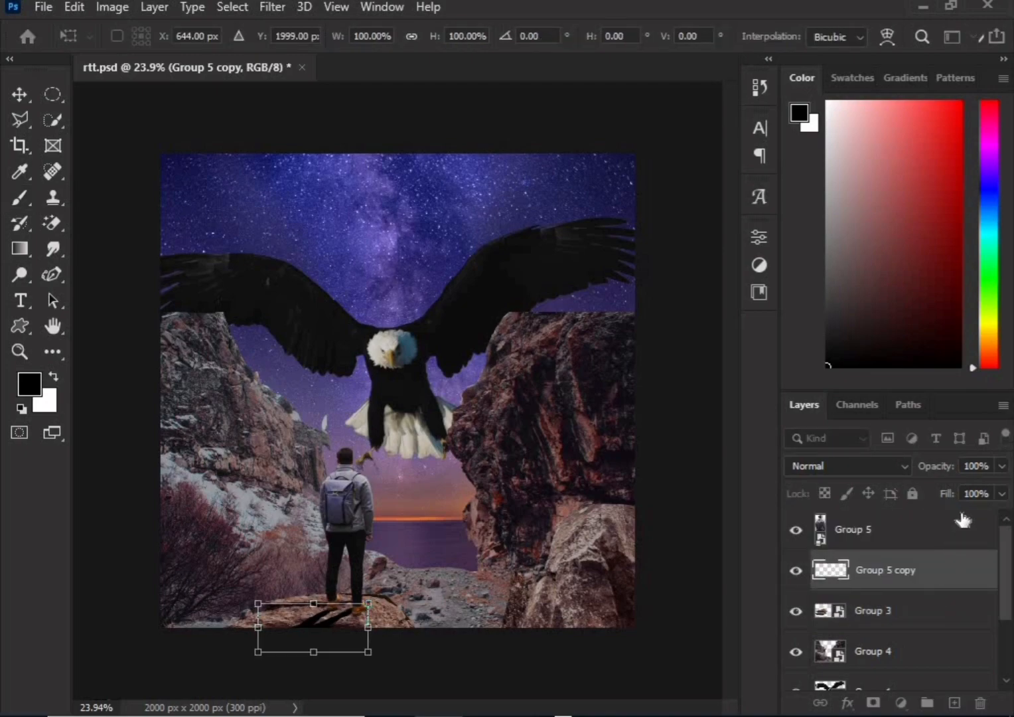
key("Down")
key("Right")
key("Up")
key("Up")
key("Up")
key("Right")
key("Right")
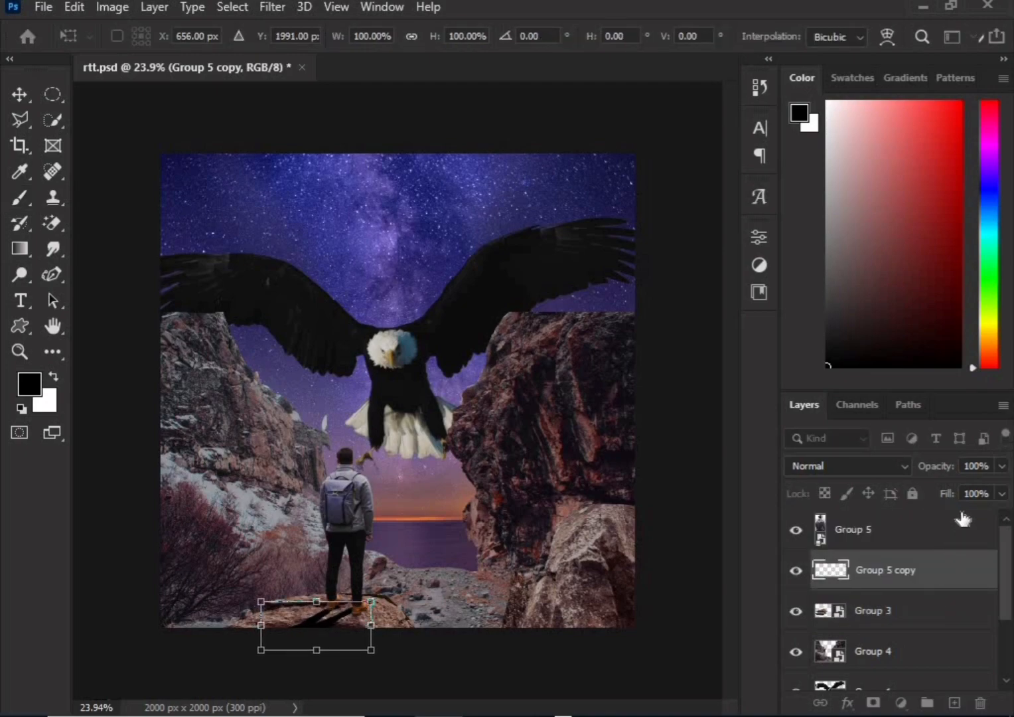
Rotate the shadow about 2.16°, scale it to about 102% by 112%, align it with the man's feet and apply the transform
left_click_drag(375, 636, 359, 638)
left_click_drag(315, 603, 364, 629)
left_click_drag(401, 670, 367, 653)
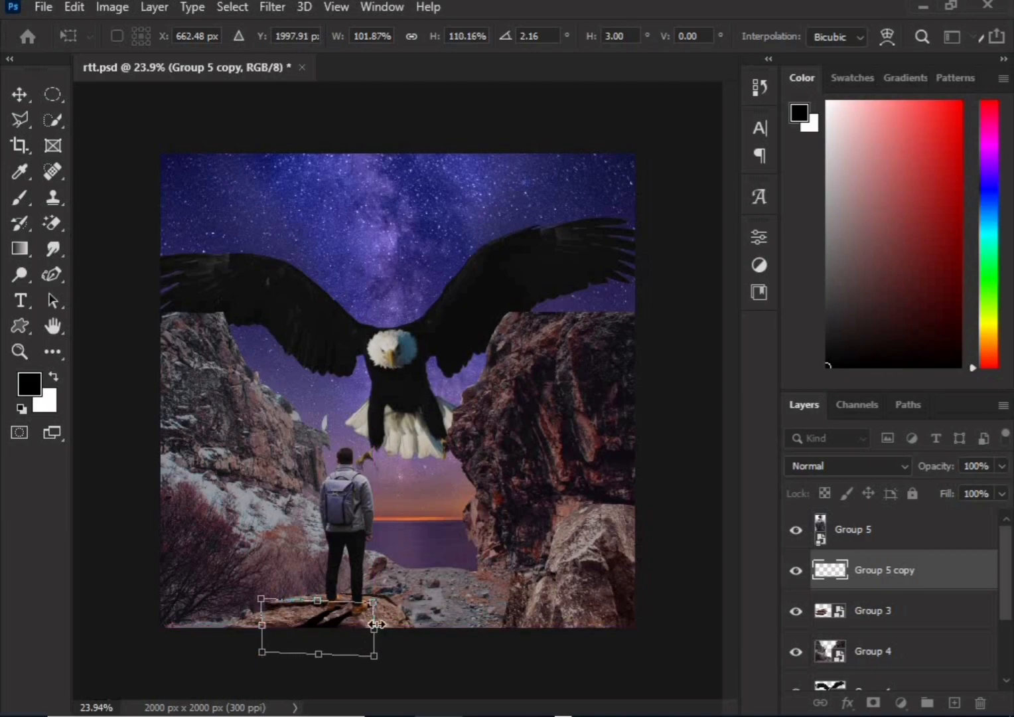
left_click_drag(380, 593, 372, 600)
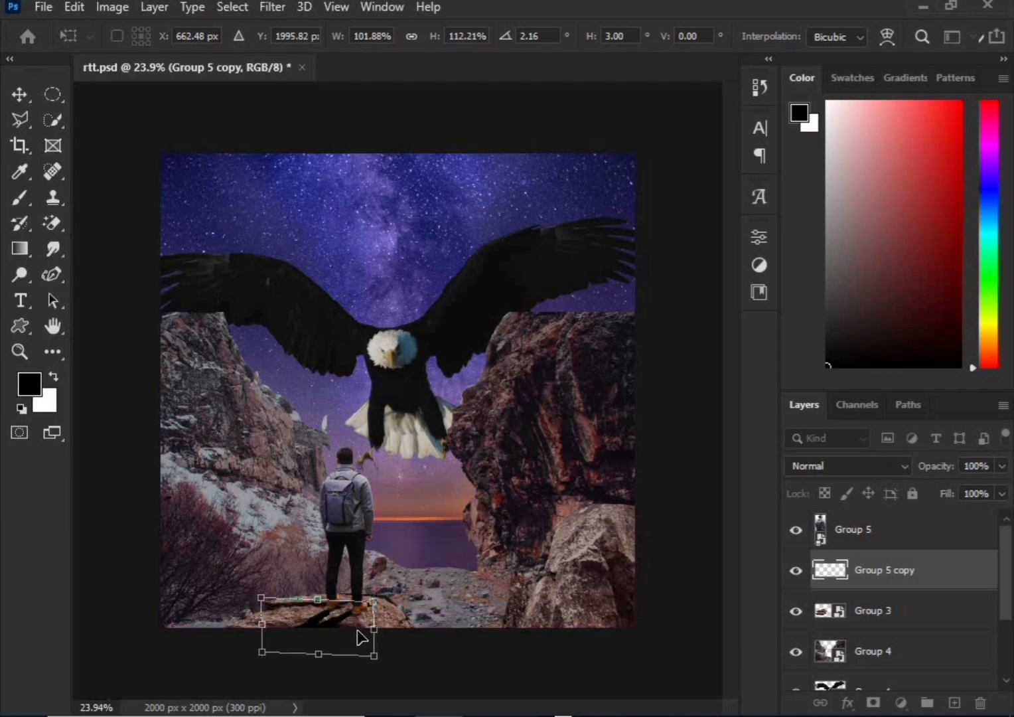
left_click_drag(316, 635, 315, 635)
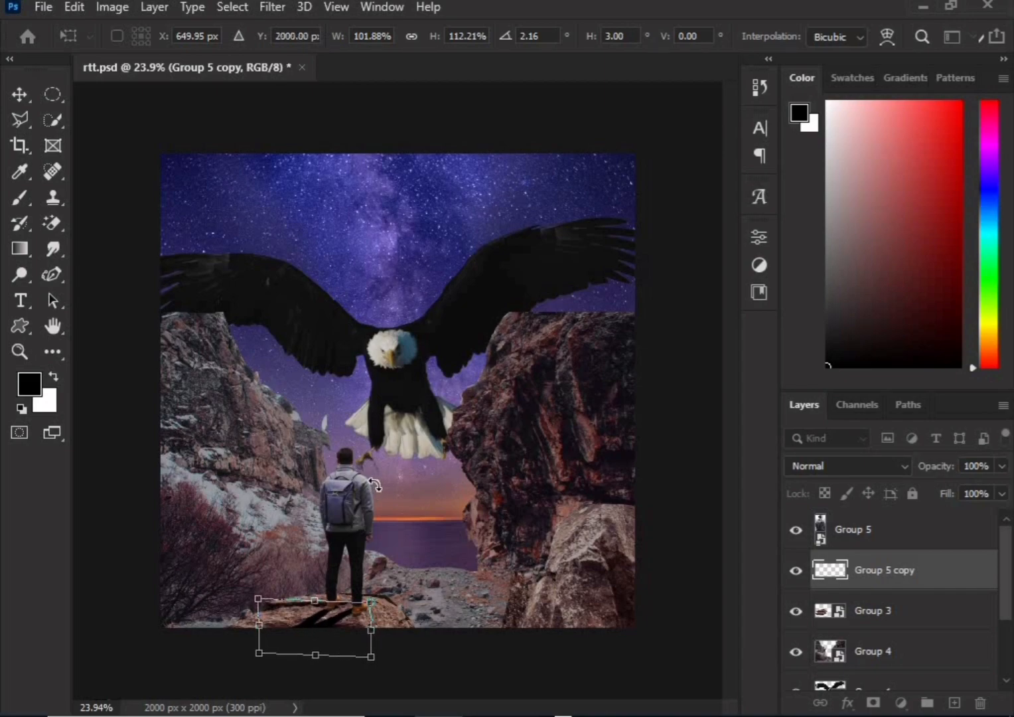
key("Return")
Set the cast shadow layer's opacity to 85% and soften the shadow with a Gaussian Blur
key("b")
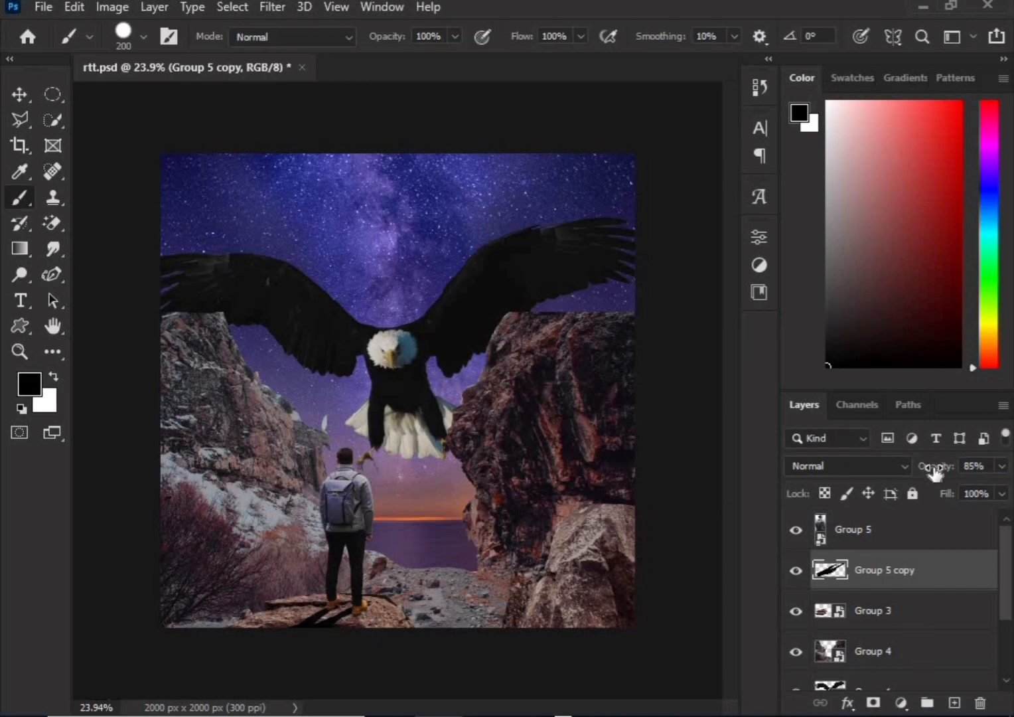
left_click(272, 7)
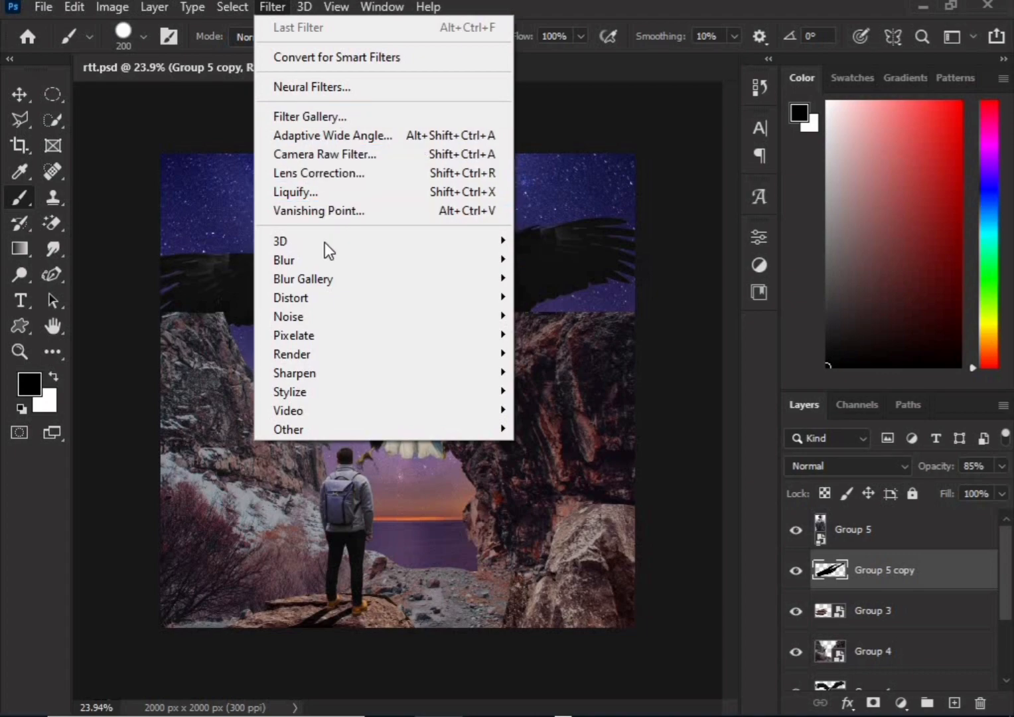
mouse_move(306, 276)
mouse_move(491, 259)
left_click(557, 334)
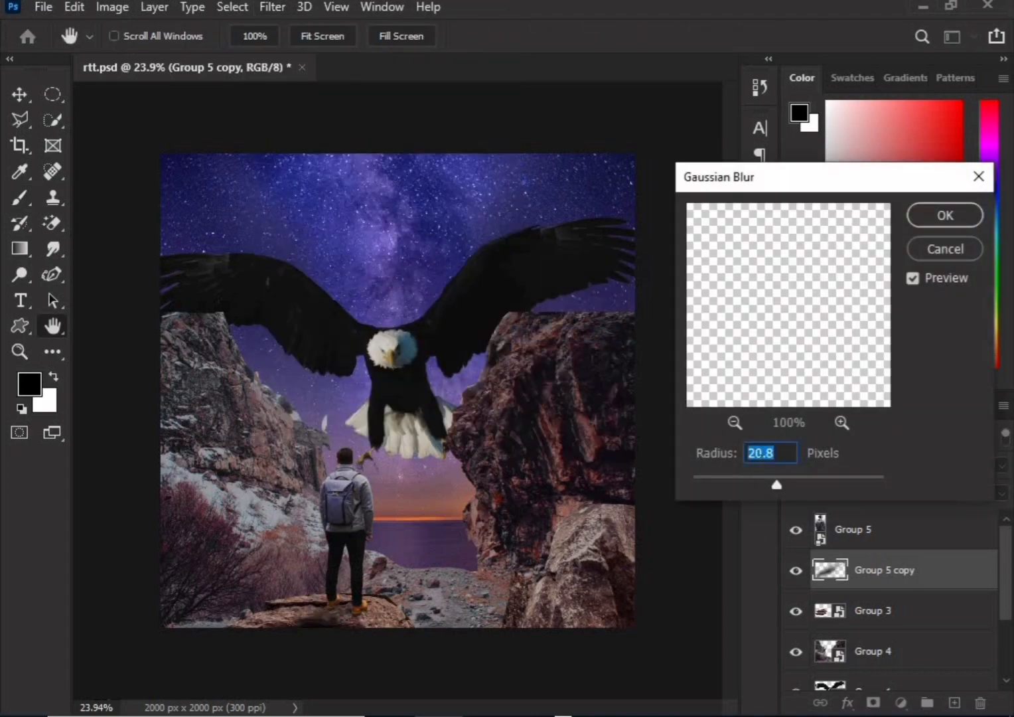
left_click(942, 211)
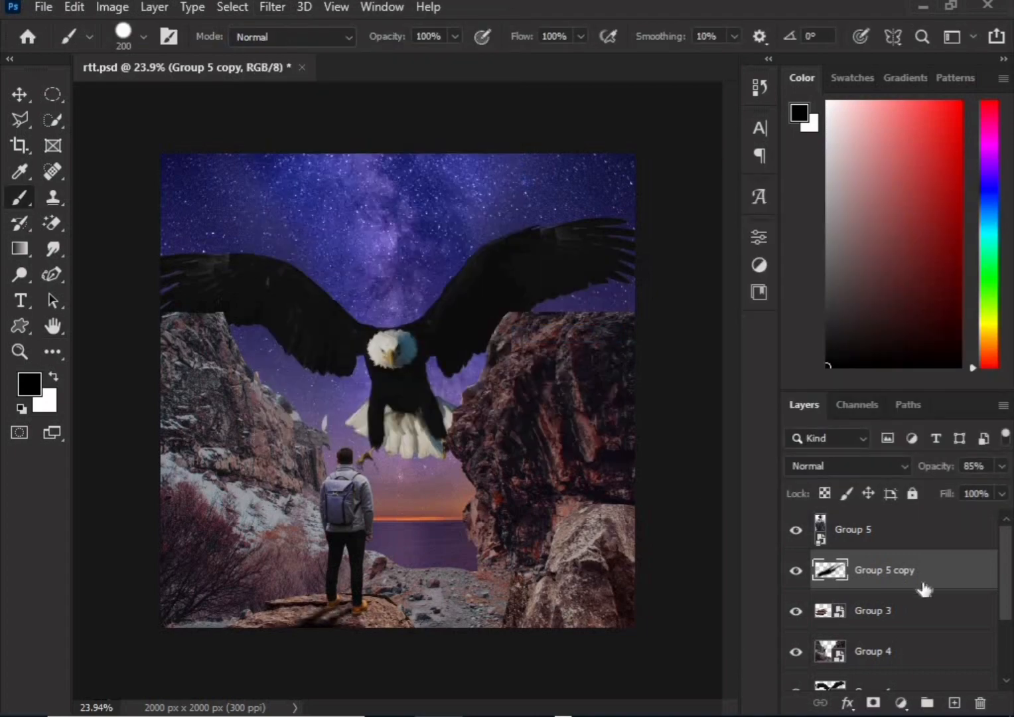
Add a new layer above the cast shadow and set up a Soft Round brush with 0% hardness and 60% flow
left_click(954, 702)
scroll(411, 504, "up", 3)
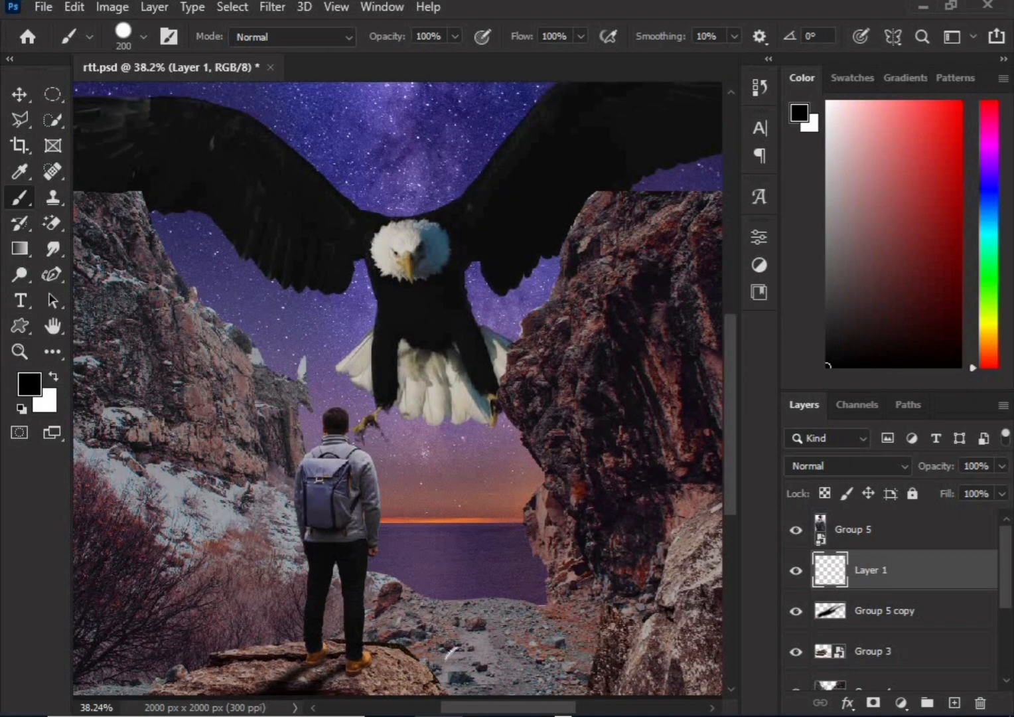
left_click(122, 30)
left_click(153, 276)
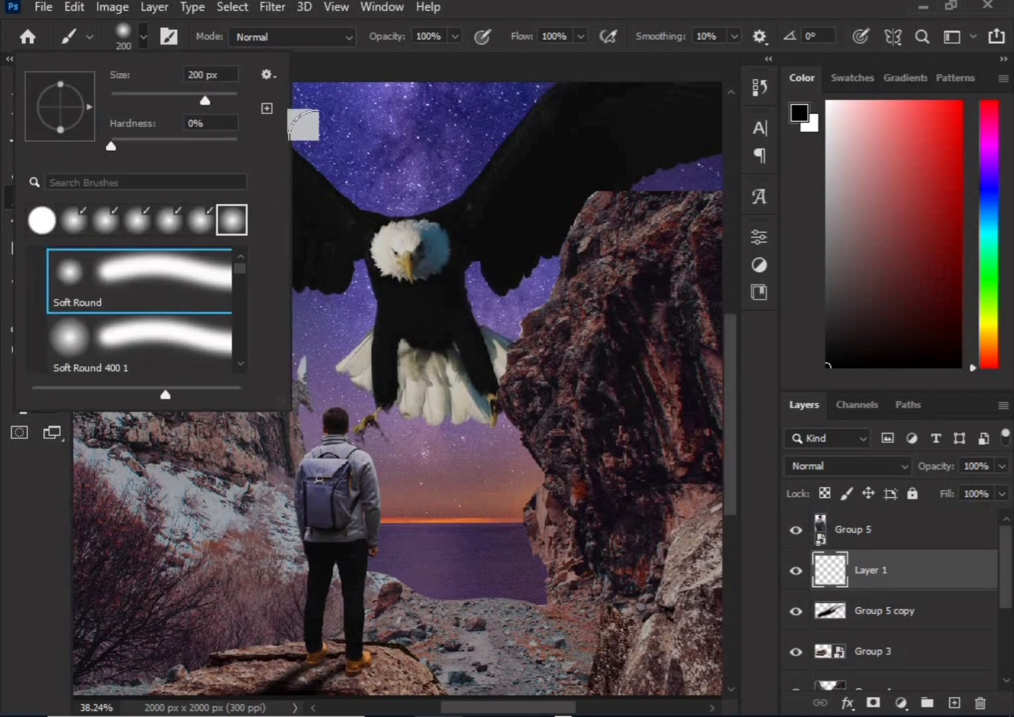
left_click_drag(534, 37, 528, 37)
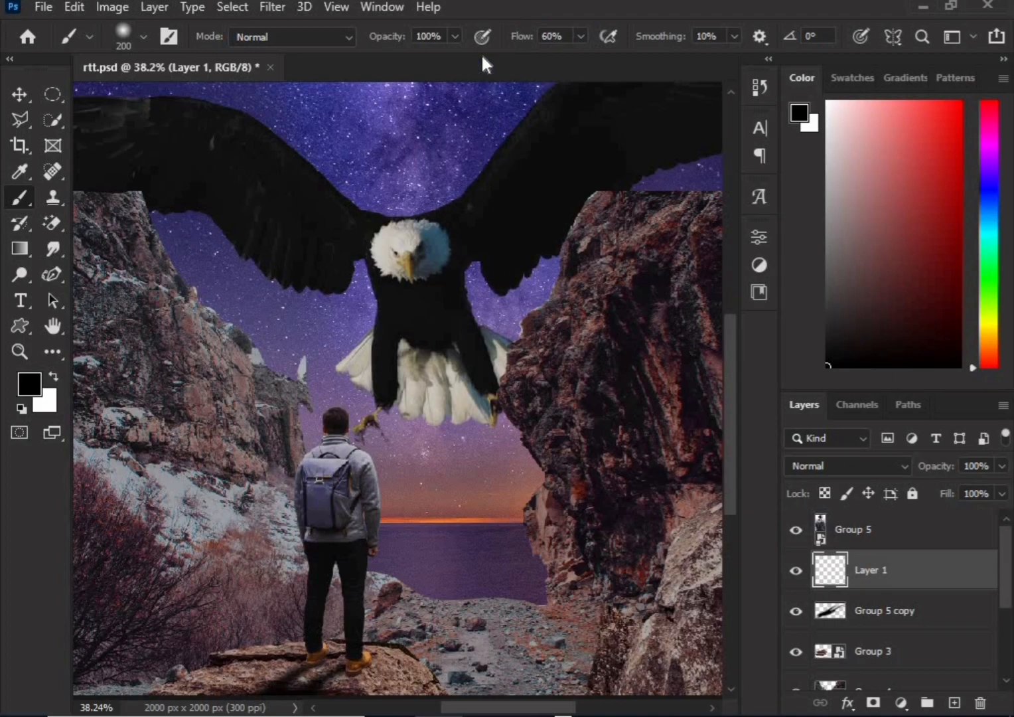
Reduce the brush to 25 px and paint a black contact shadow along the sole and outer edge of the man's right boot
key("bracketleft")
key("bracketleft")
key("bracketleft")
key("bracketleft")
key("bracketleft")
scroll(341, 666, "up", 14)
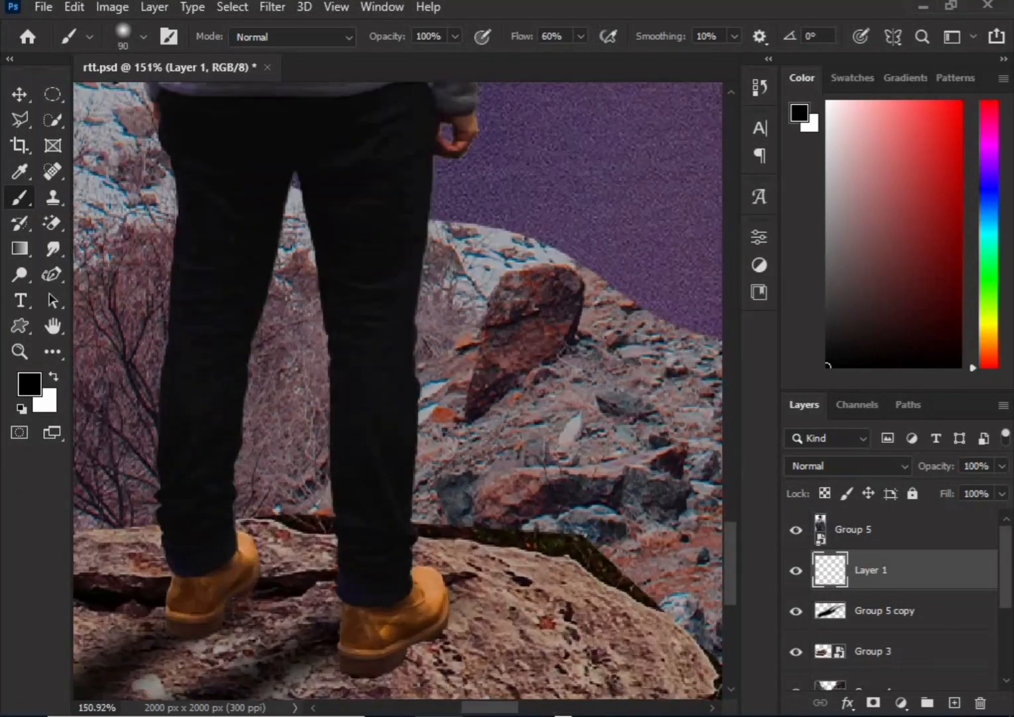
scroll(461, 646, "up", 5)
key("bracketleft")
key("bracketleft")
key("bracketleft")
key("bracketleft")
key("bracketleft")
key("bracketleft")
key("bracketleft")
key("bracketleft")
key("bracketleft")
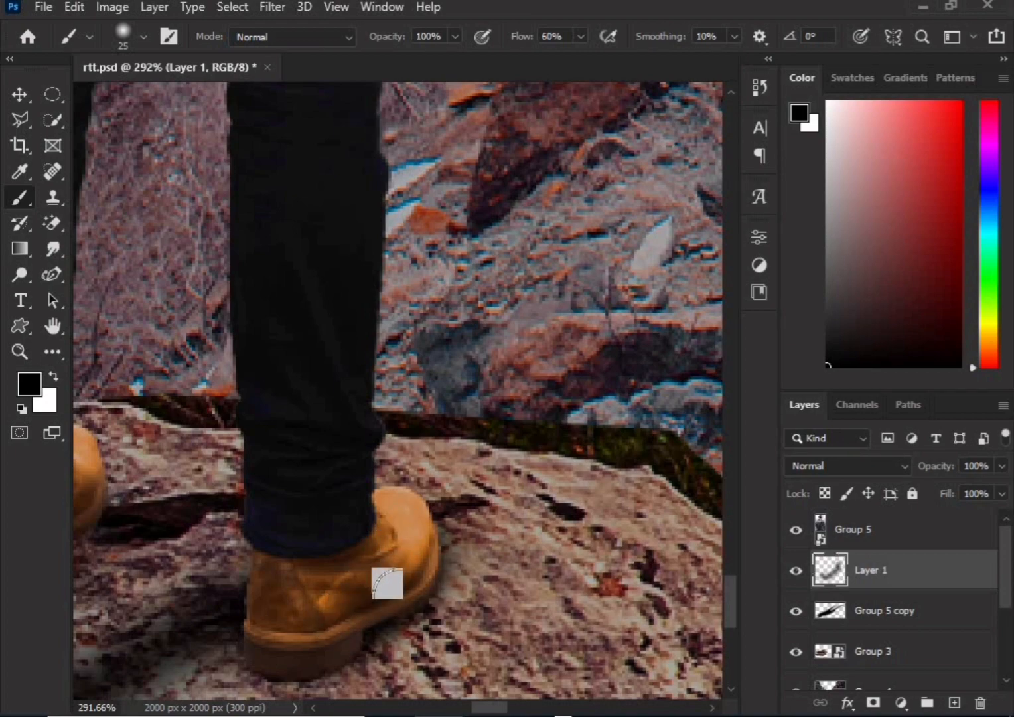
mouse_move(404, 599)
left_mouse_down()
mouse_move(408, 565)
mouse_move(357, 607)
mouse_move(408, 559)
mouse_move(360, 608)
mouse_move(278, 658)
left_mouse_up()
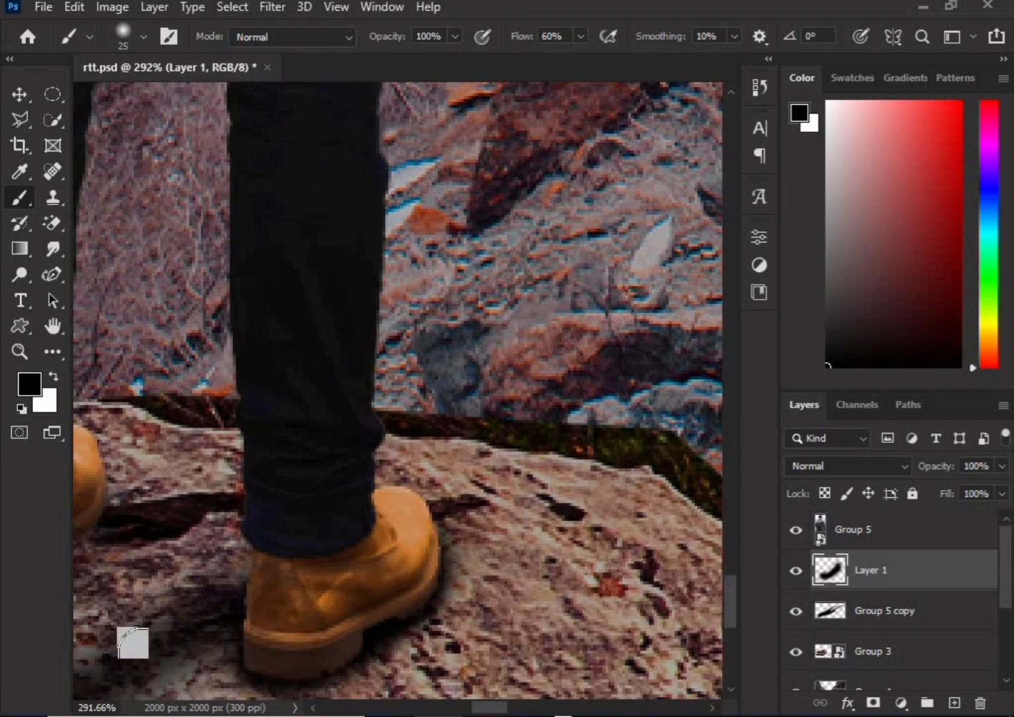
Paint a matching black contact shadow around the man's left boot with the 25 px brush
scroll(100, 551, "down", 8)
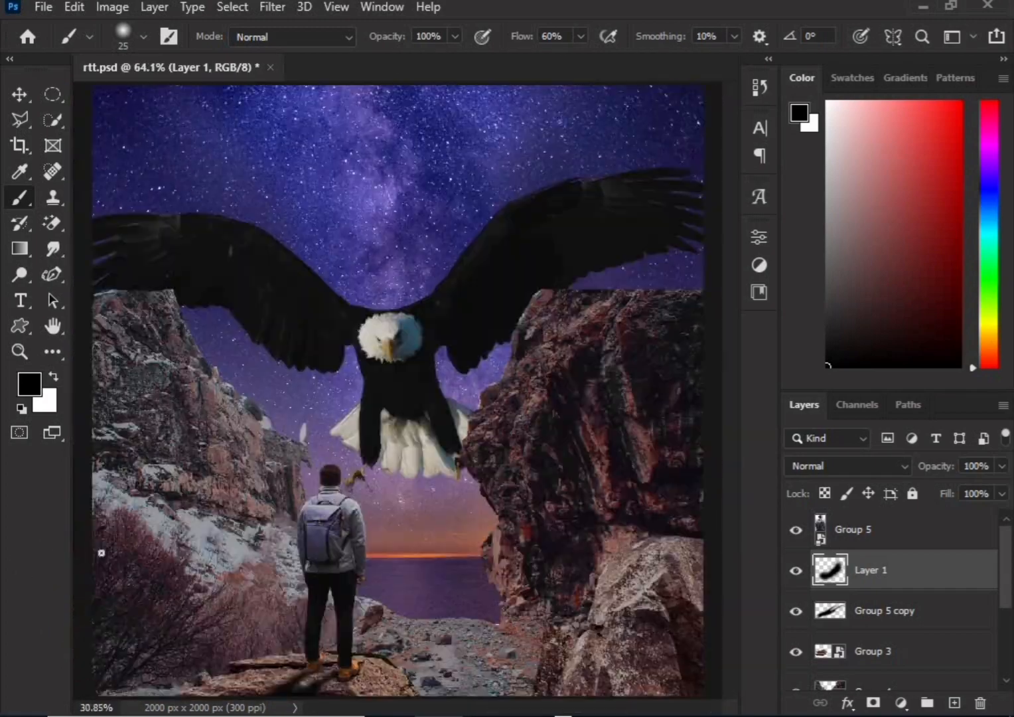
scroll(101, 552, "down", 3)
scroll(327, 667, "up", 8)
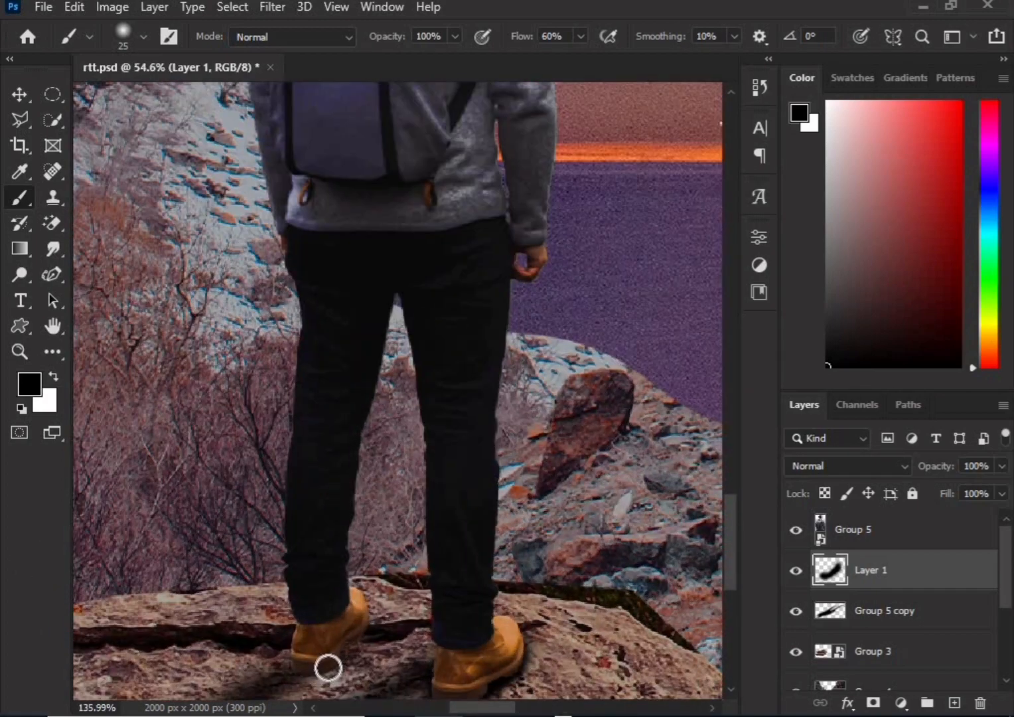
scroll(311, 649, "up", 3)
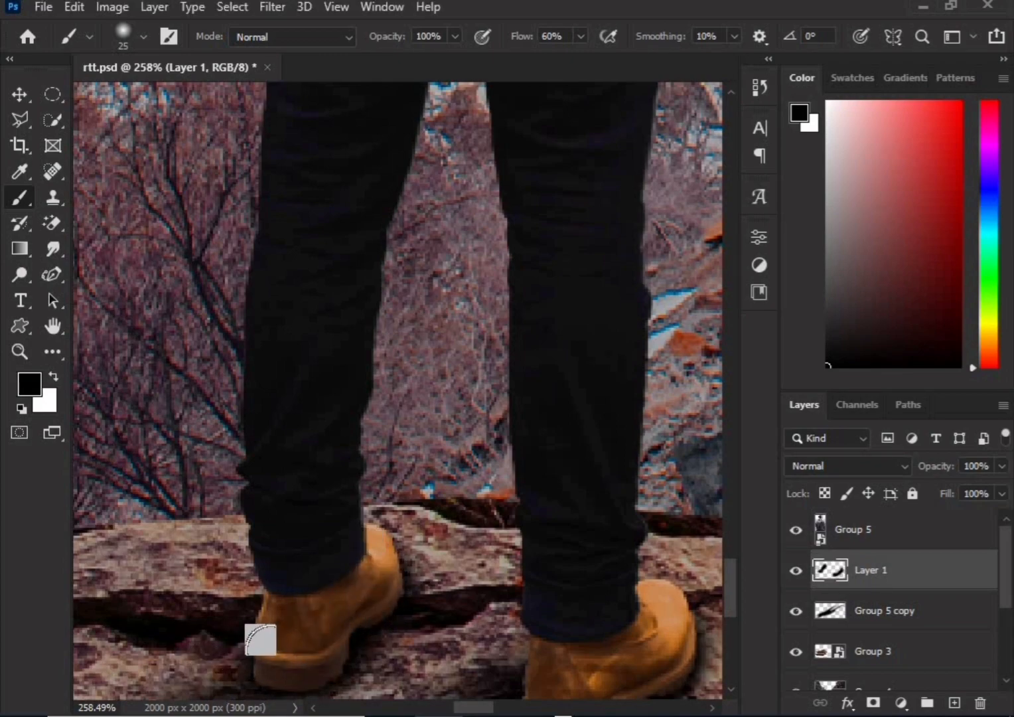
scroll(266, 657, "down", 6)
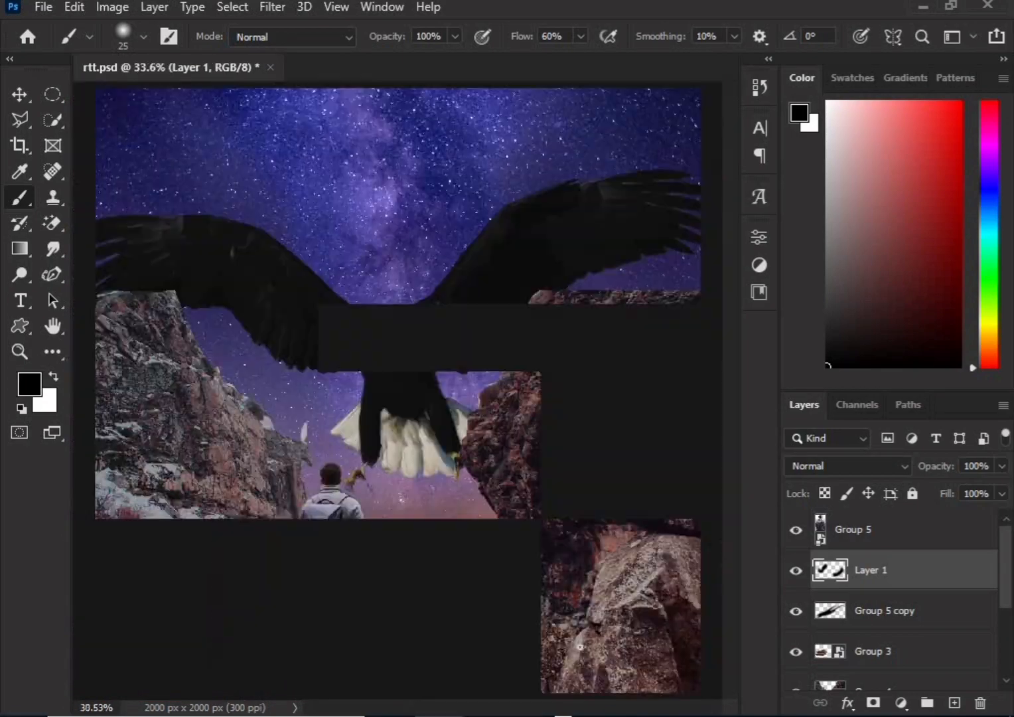
scroll(484, 640, "down", 1)
scroll(441, 670, "up", 1)
Add a white layer mask to the contact shadow layer and make white the foreground colour
left_click(899, 702)
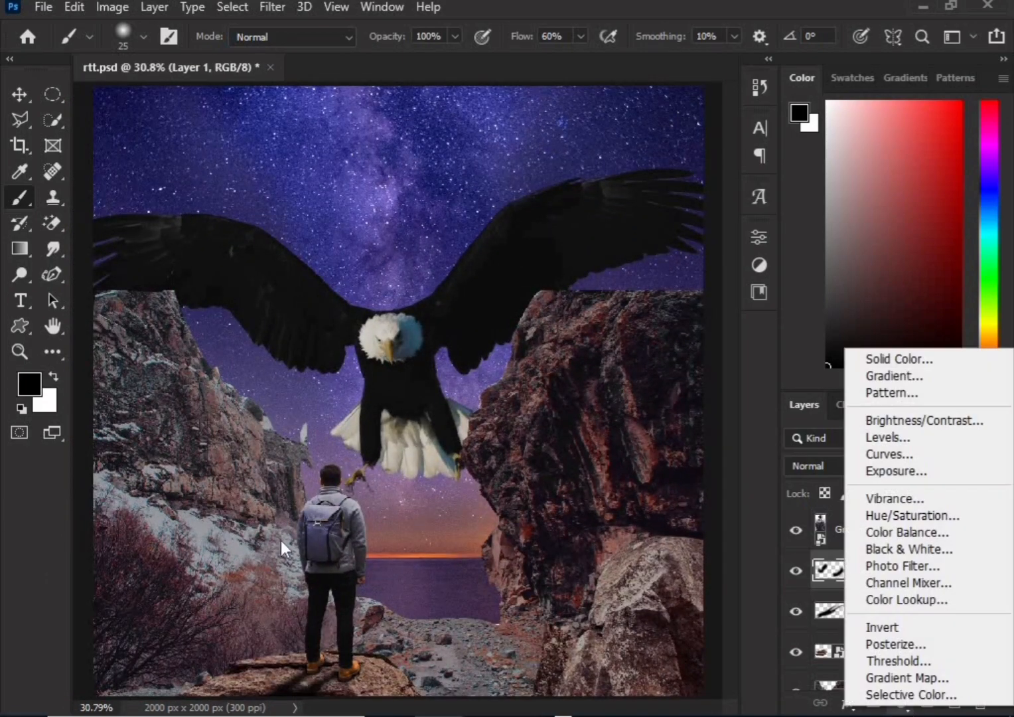
left_click(652, 644)
left_click(872, 702)
left_click(53, 376)
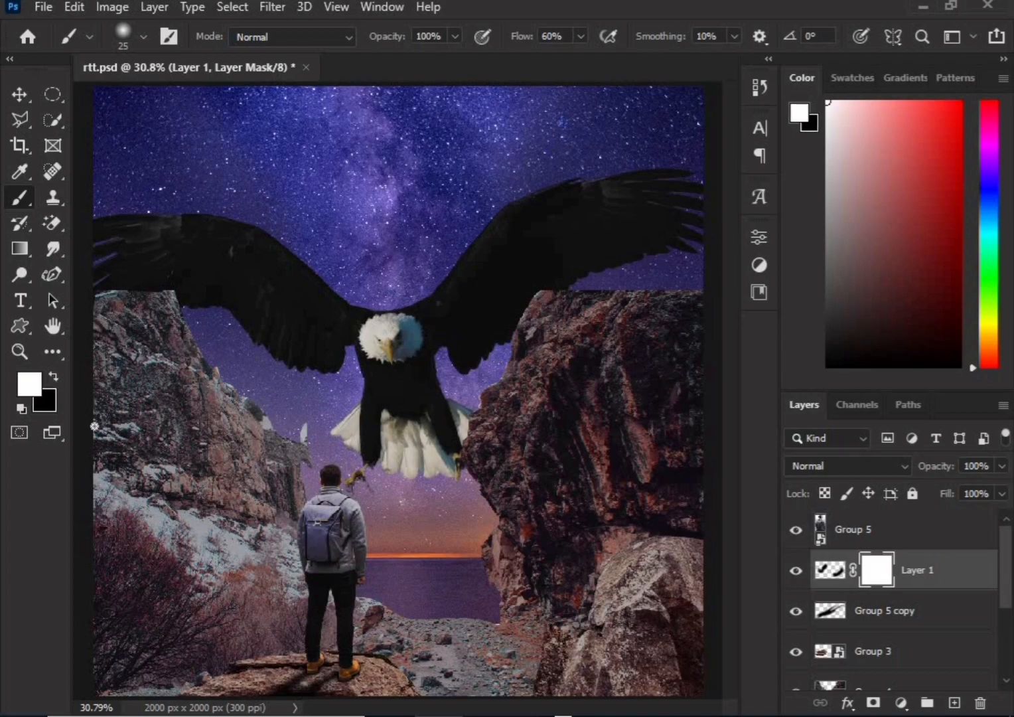
Try to refine the contact shadow around the boots on its mask, alternating between white and black brush colours
scroll(292, 544, "up", 1)
scroll(391, 690, "up", 8)
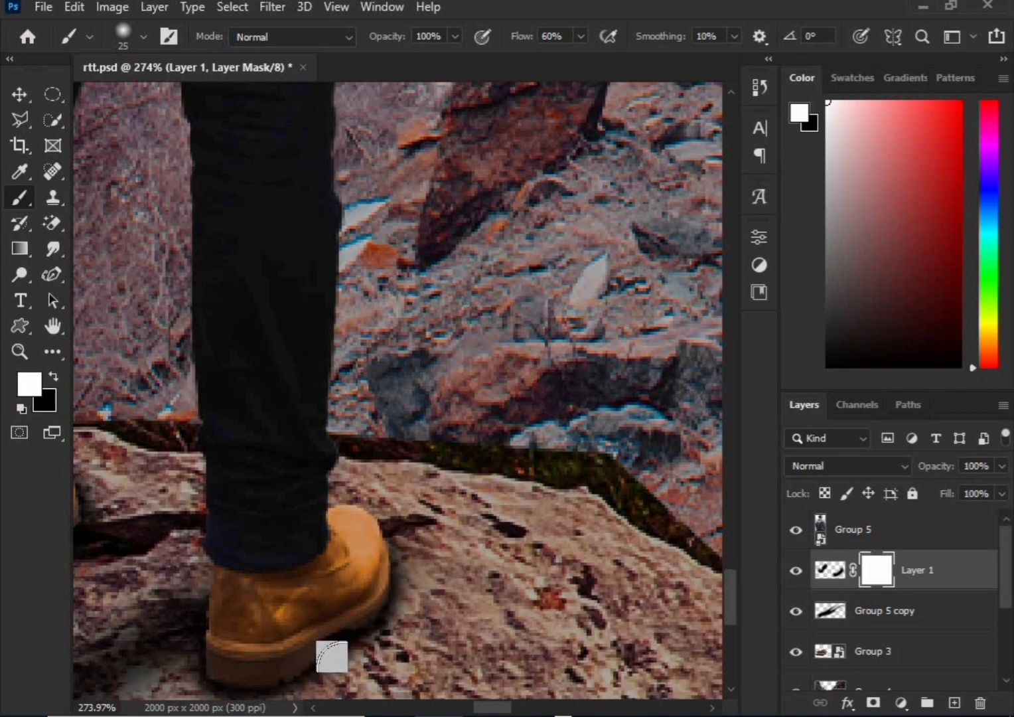
left_click(56, 378)
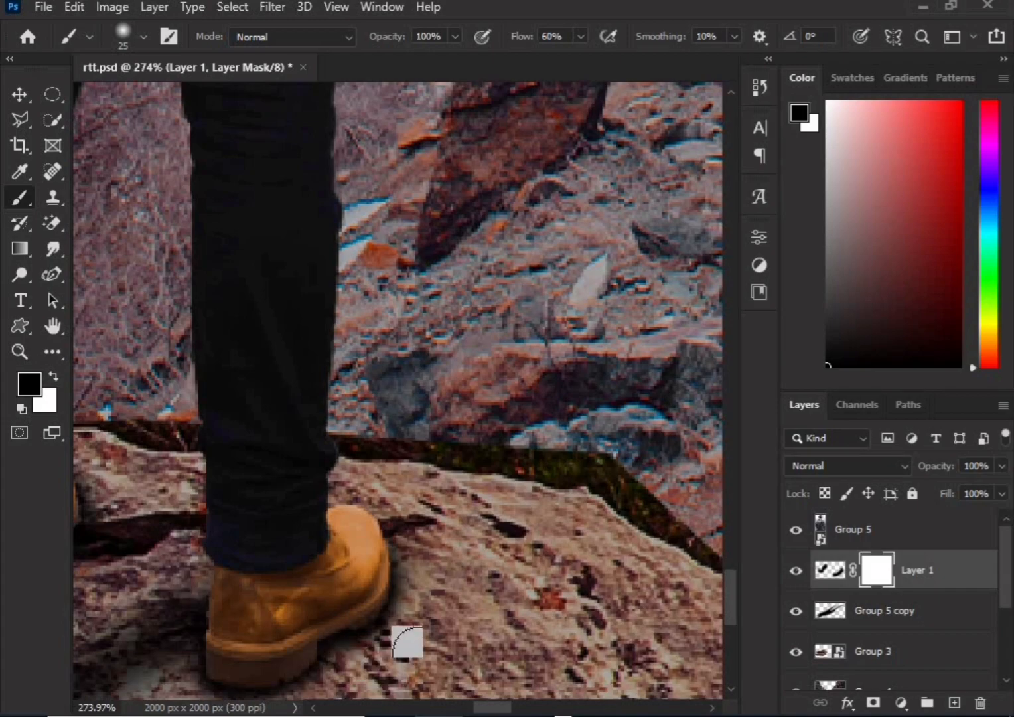
left_click(56, 378)
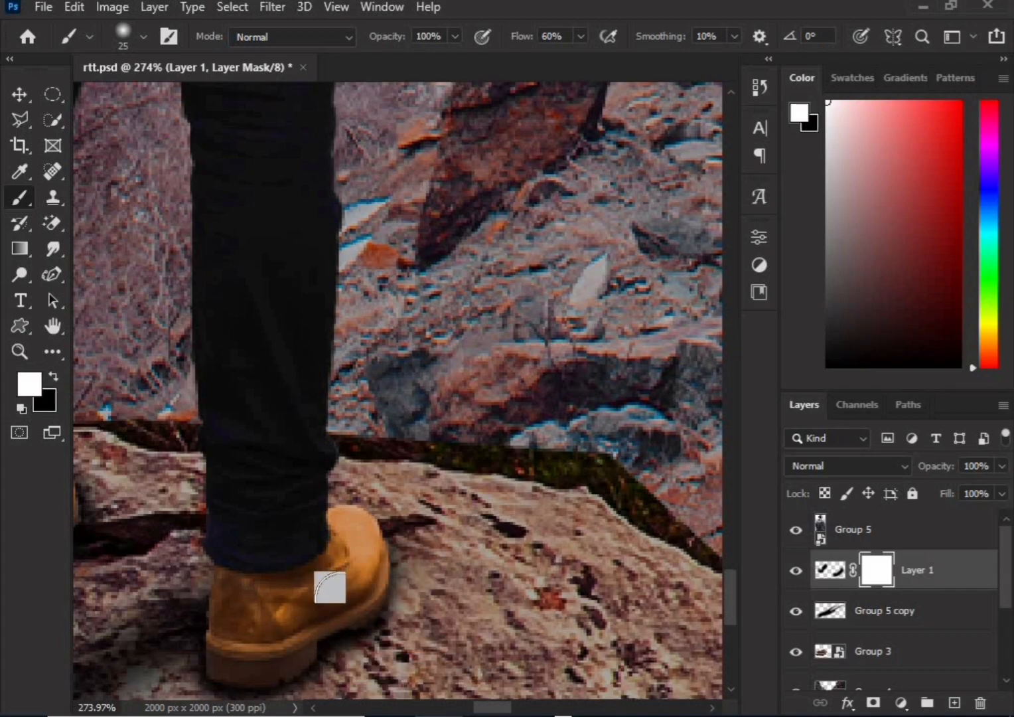
scroll(330, 594, "down", 5)
scroll(317, 640, "up", 4)
key("x")
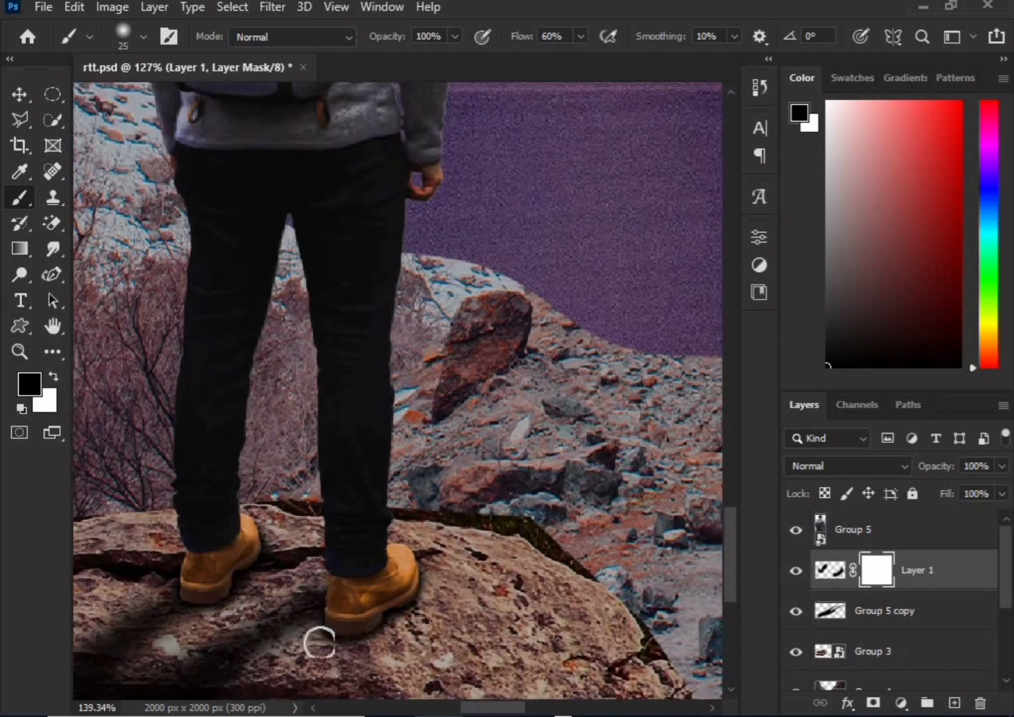
scroll(398, 671, "down", 6)
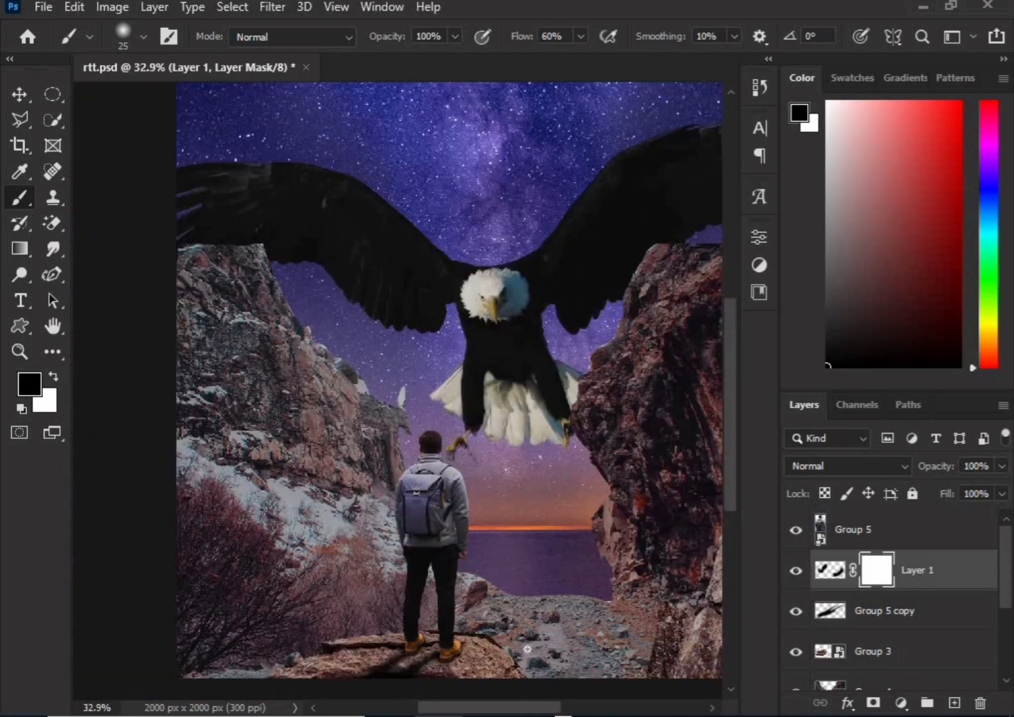
Nudge the cast shadow layer to about X 654.5 px, Y 2013.5 px and apply the transform
left_click(857, 609)
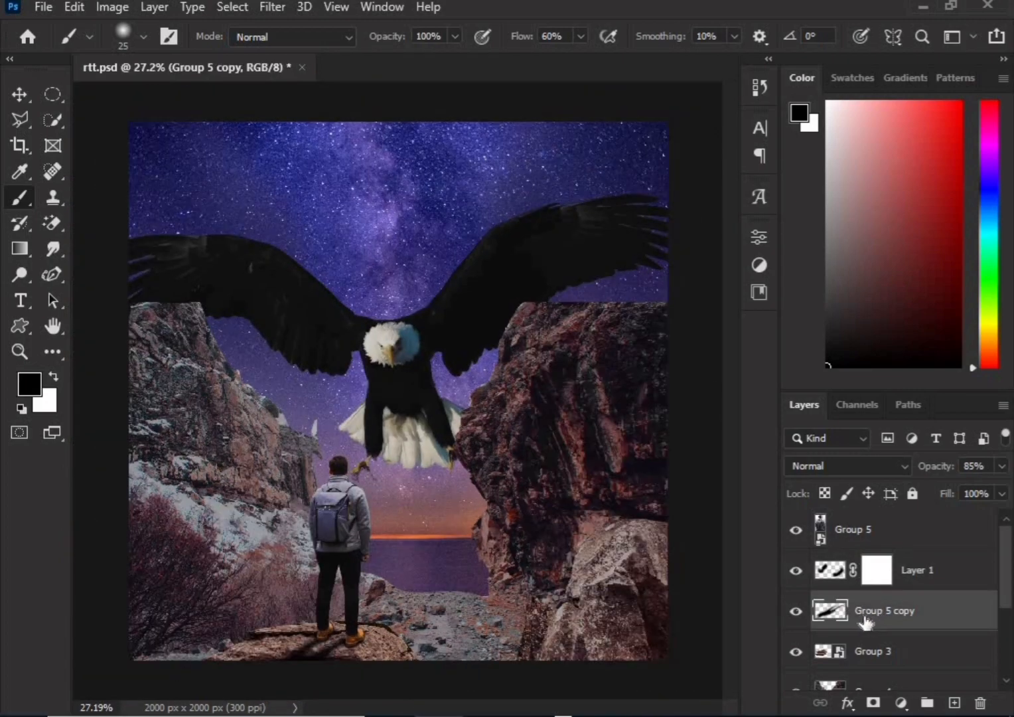
key("ctrl+t")
key("Right")
key("Down")
key("Down")
key("Down")
key("Down")
key("Down")
key("Down")
key("Down")
key("Down")
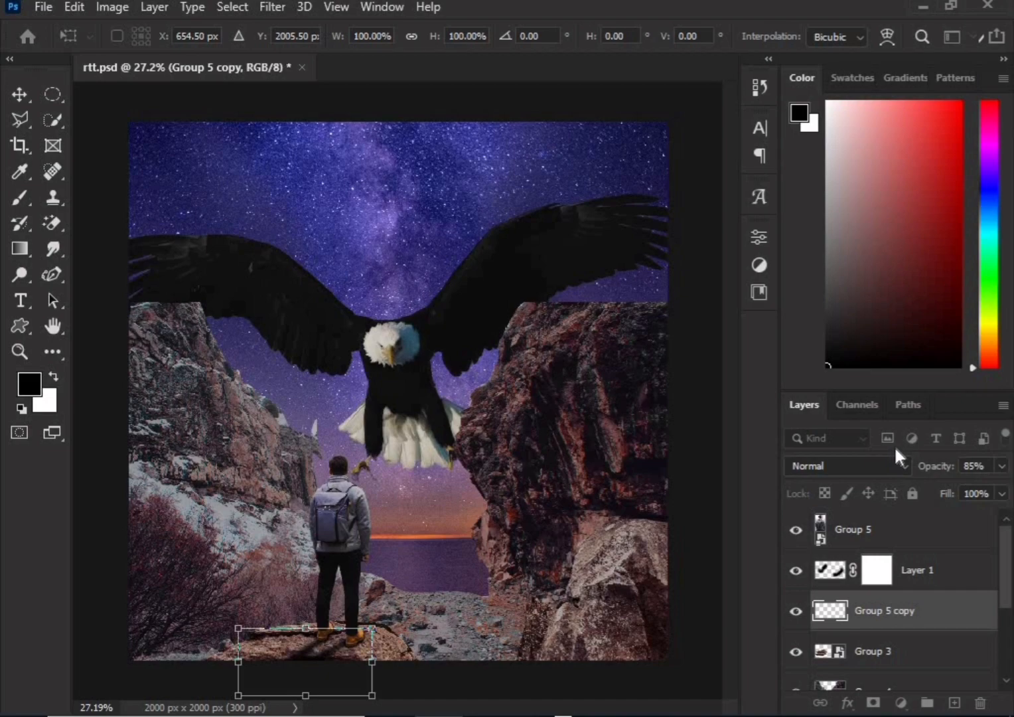
key("Down")
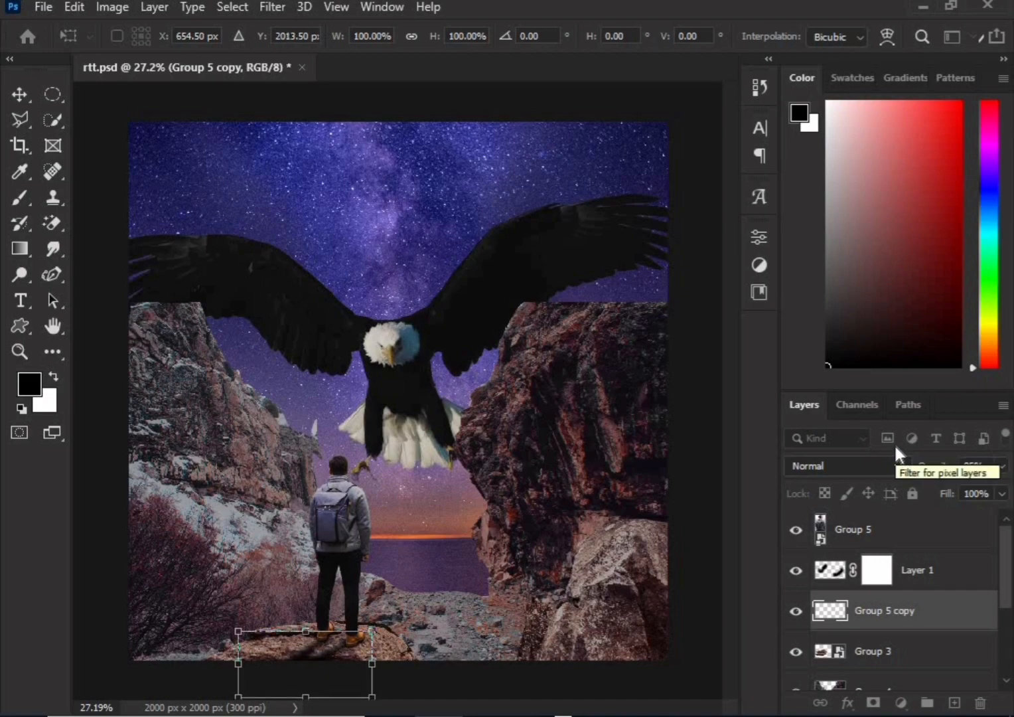
key("Return")
scroll(556, 517, "up", 2)
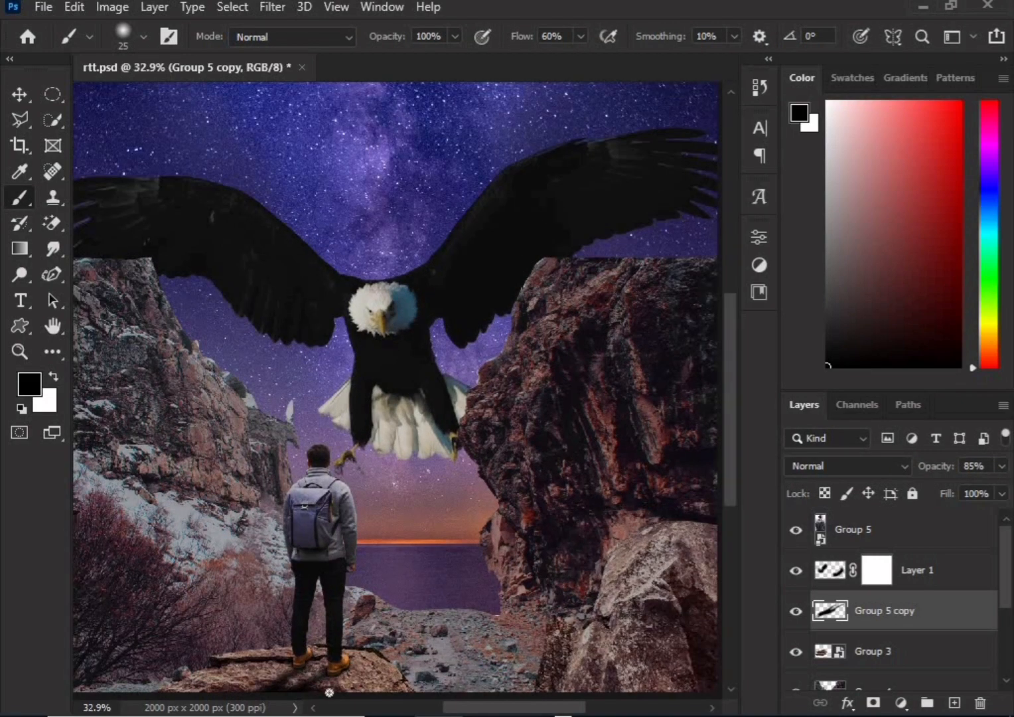
scroll(330, 685, "down", 3)
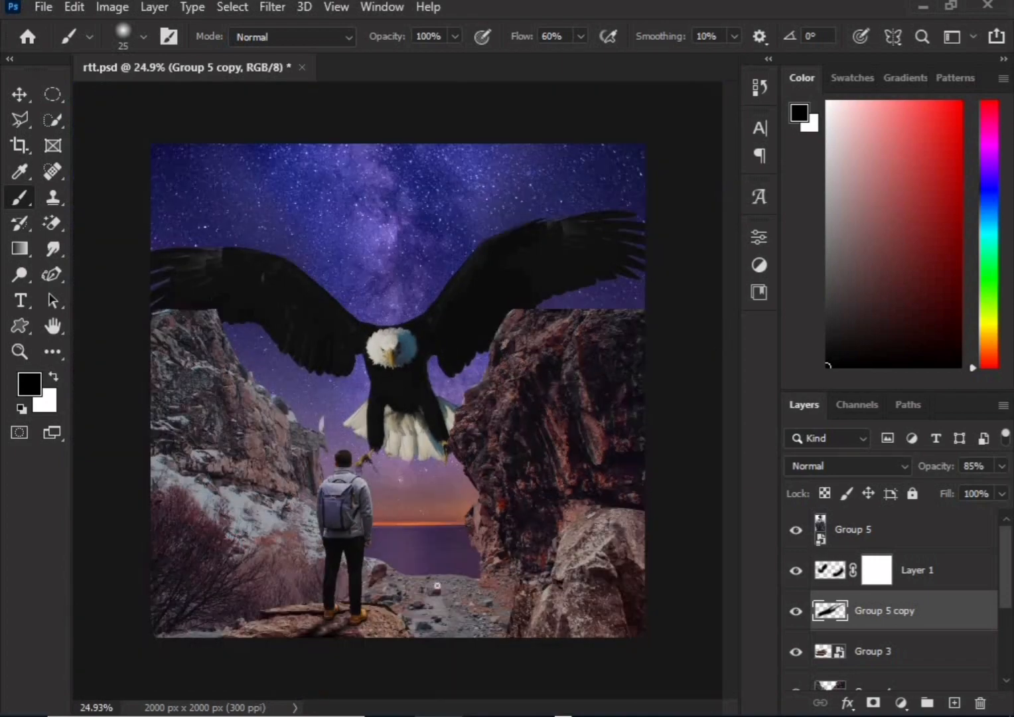
Group the man, contact shadow and cast shadow layers and name the group "prson"
left_click_drag(837, 615, 846, 592)
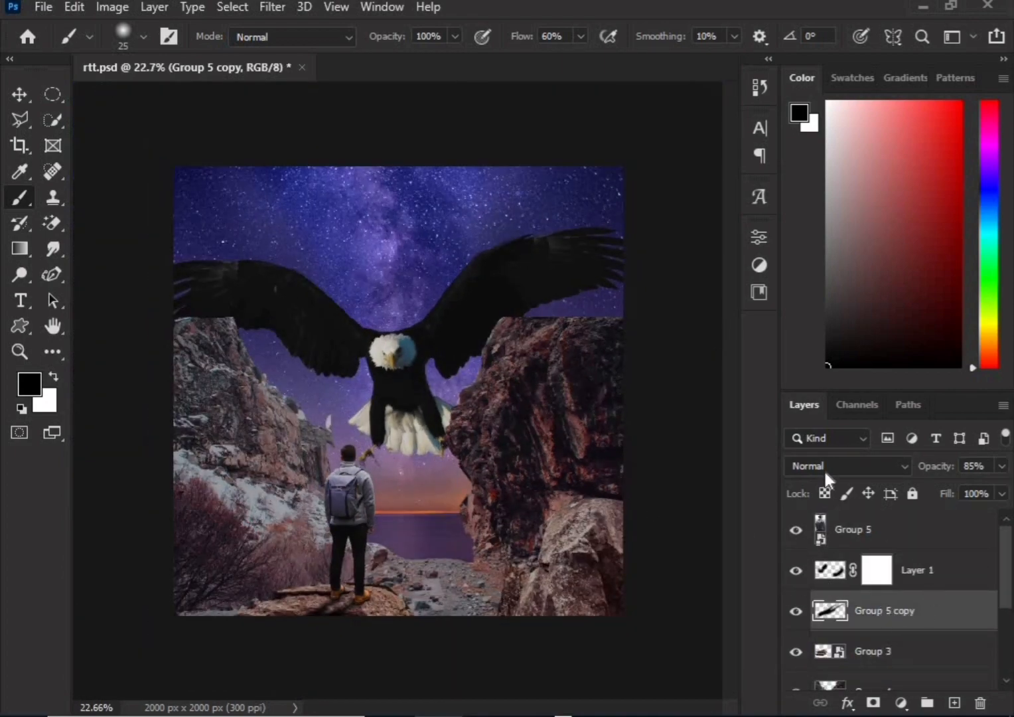
left_click(870, 545, "shift")
key("ctrl+g")
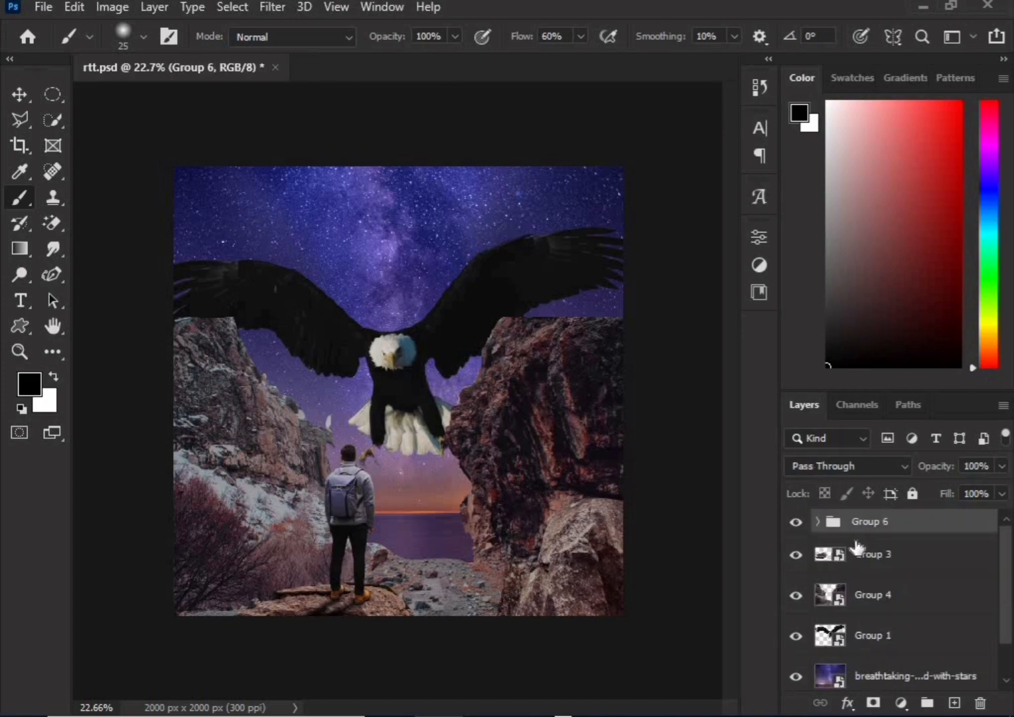
double_click(866, 524)
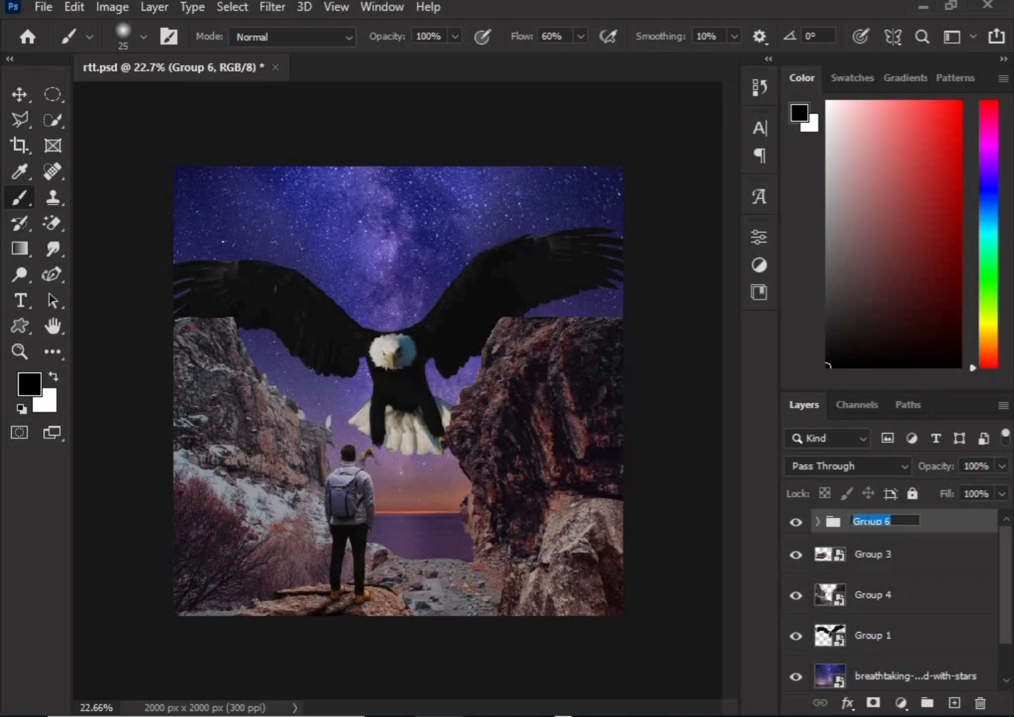
type("prson")
key("Return")
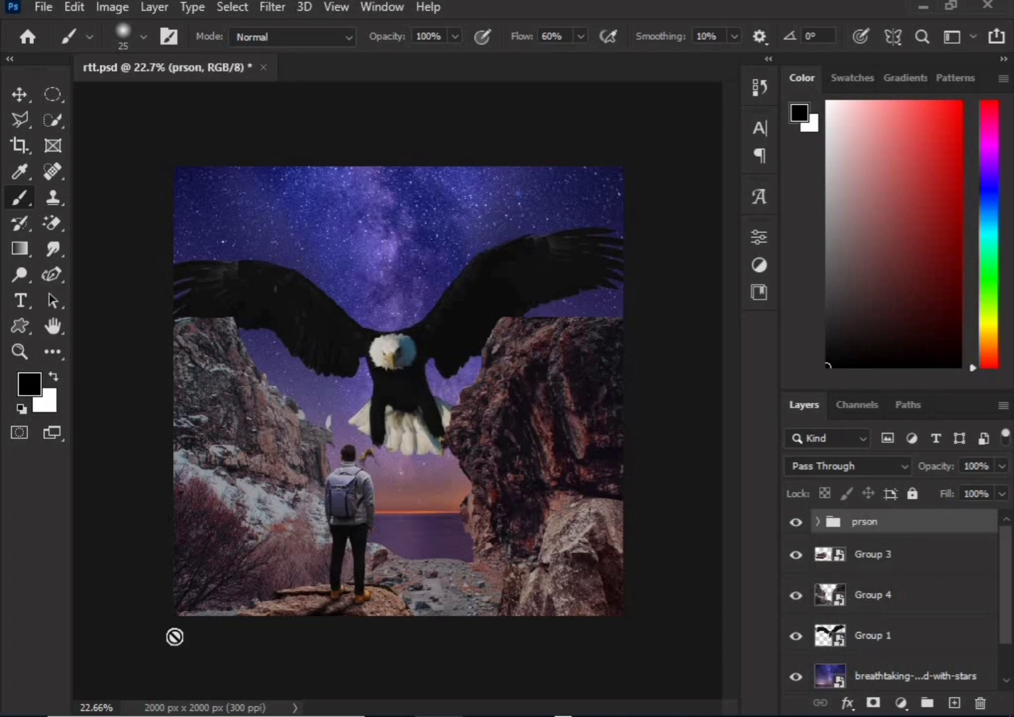
Add a Hue/Saturation adjustment above the eagle layer and clip it to the eagle
scroll(405, 397, "up", 1)
left_click(874, 636)
left_click(900, 702)
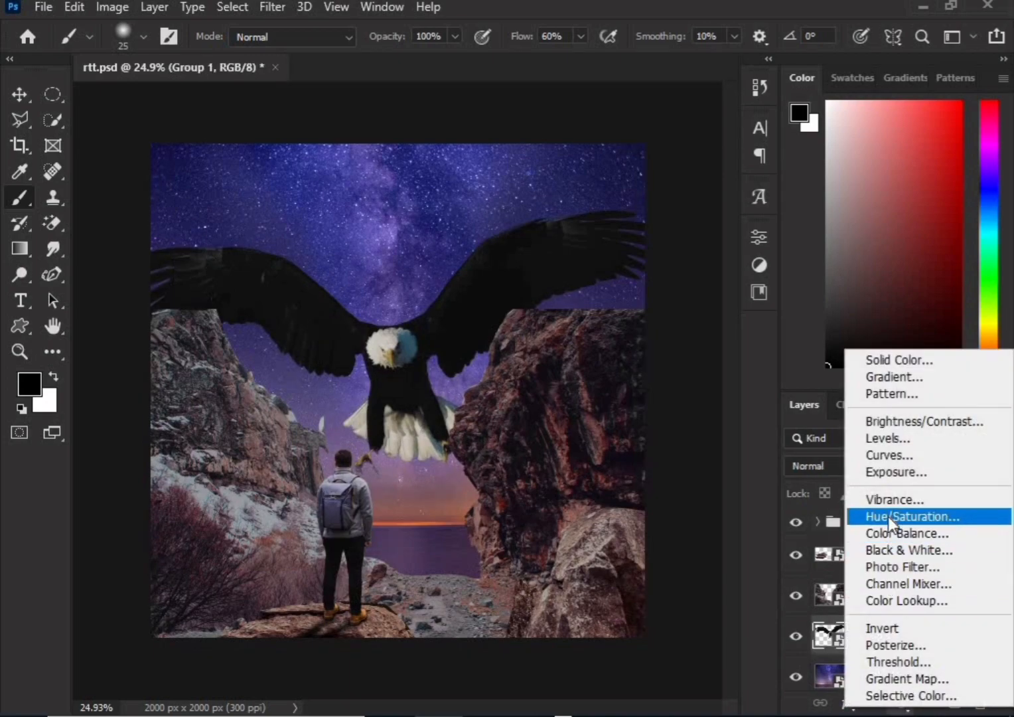
left_click(887, 516)
left_click(589, 565)
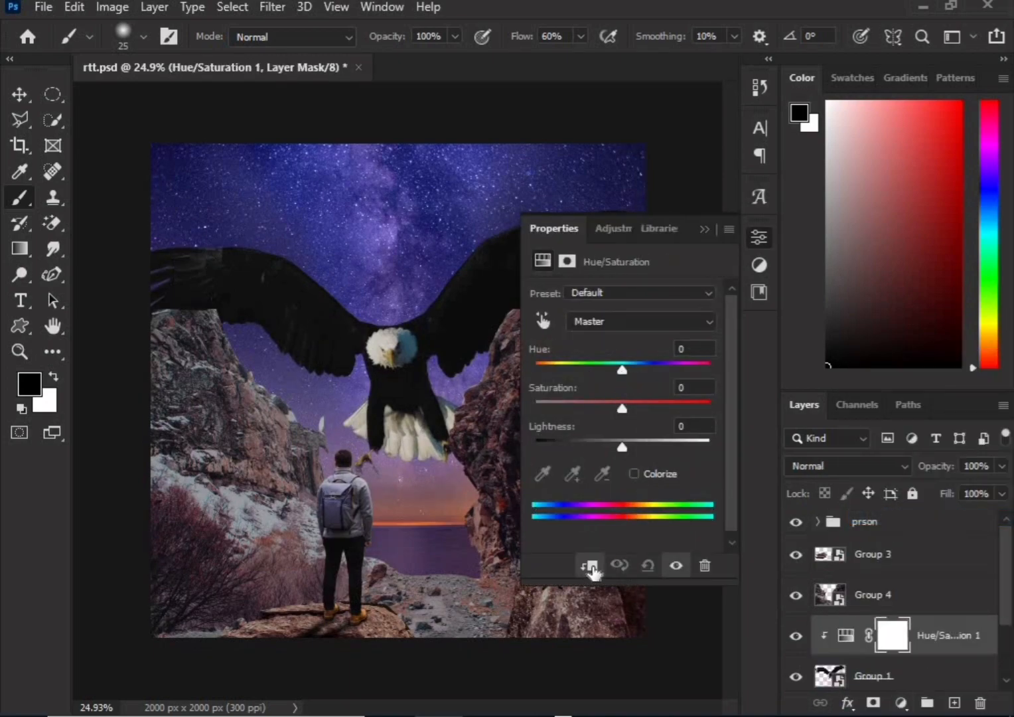
Colorize the eagle orange with hue 29, saturation 100 and lightness +11
left_click_drag(622, 369, 555, 370)
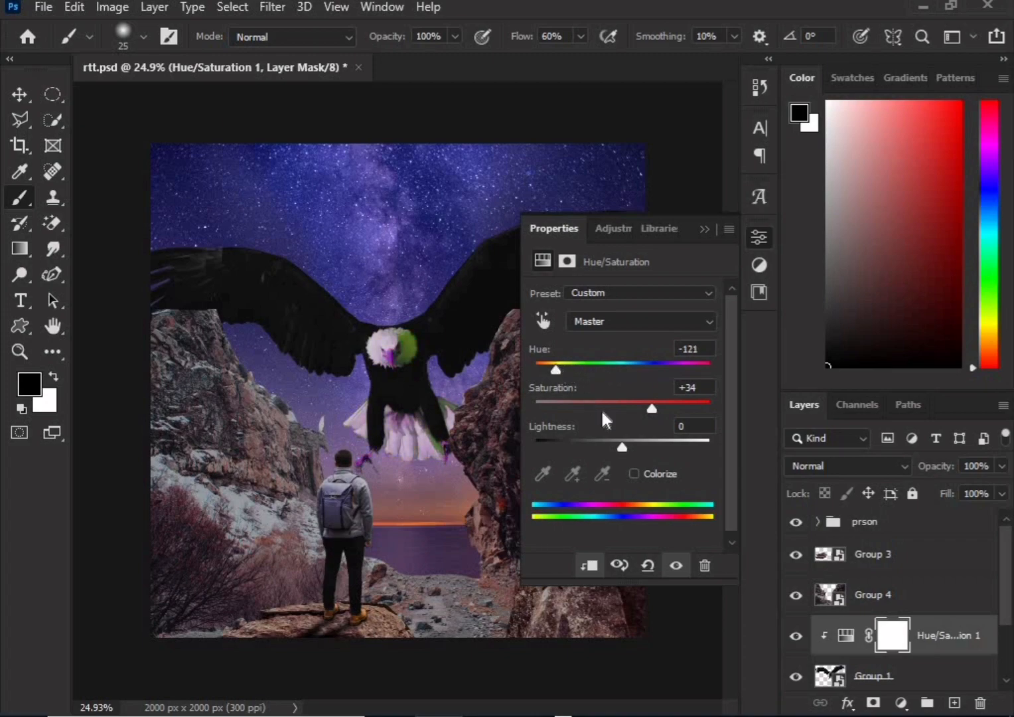
left_click(633, 473)
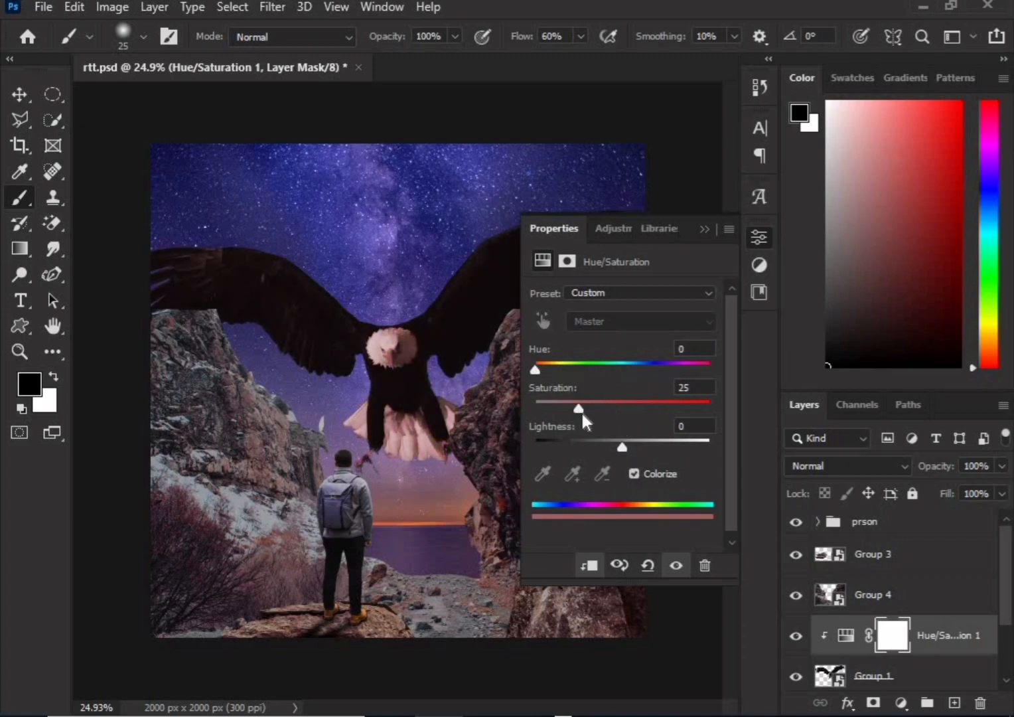
left_click_drag(581, 413, 672, 415)
left_click_drag(624, 446, 633, 443)
mouse_move(535, 369)
left_mouse_down()
mouse_move(562, 366)
mouse_move(549, 367)
left_mouse_up()
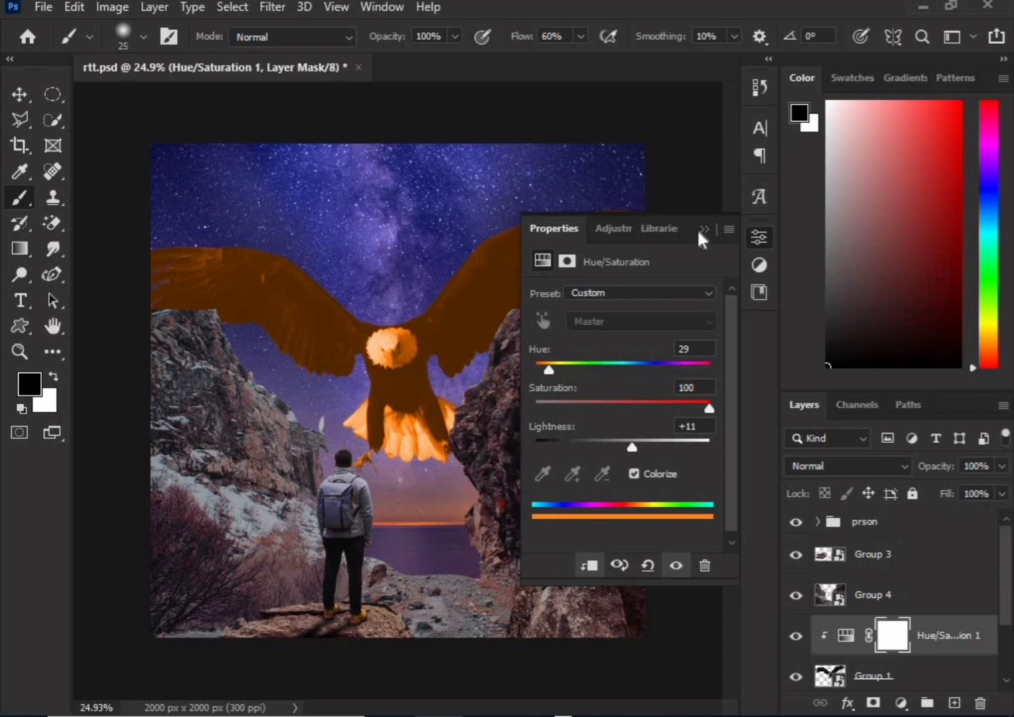
Raise the eagle colorize adjustment's lightness to +24 and invert its white mask to black
left_click_drag(641, 448, 642, 450)
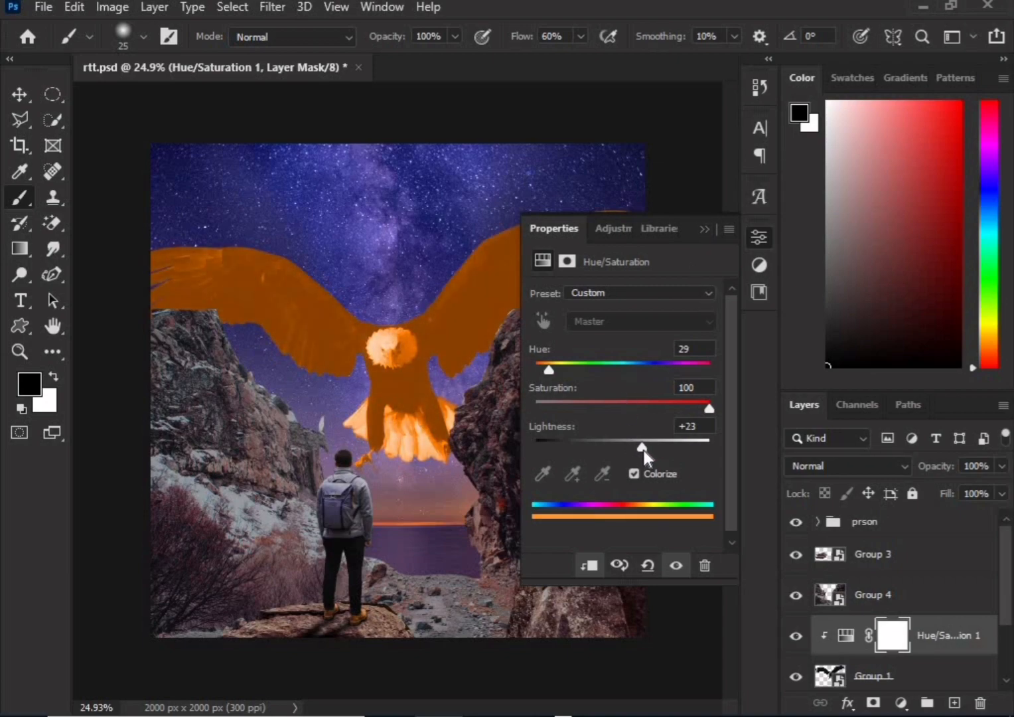
left_click(704, 229)
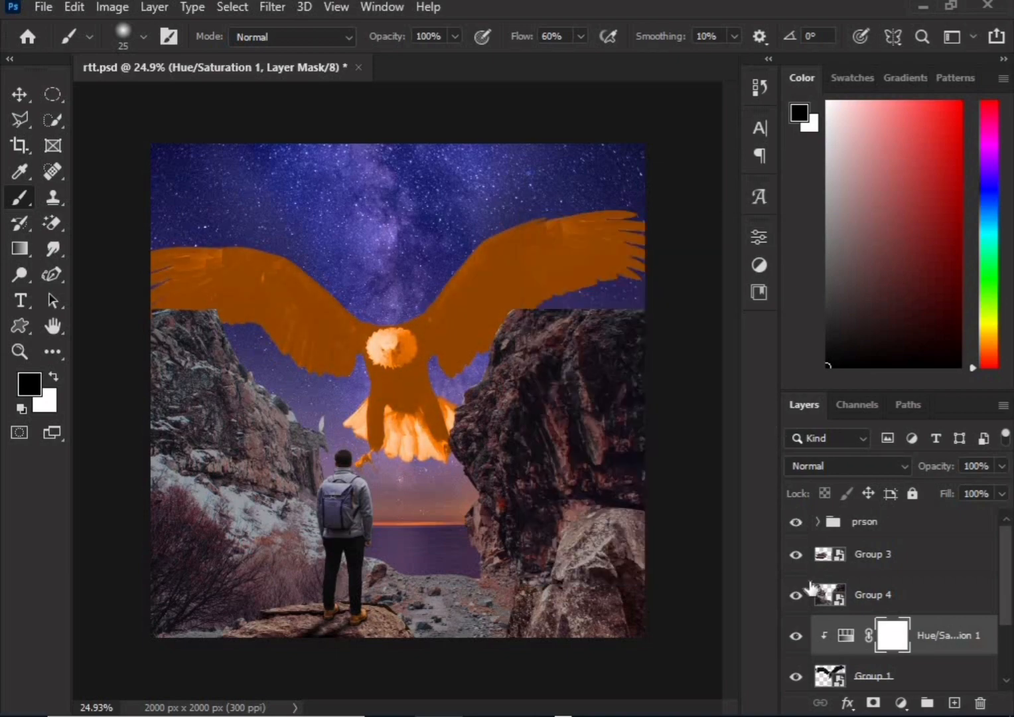
key("ctrl+i")
Paint white on the adjustment mask along the left wingtip's upper edge with a size 70 brush at 33% flow
left_click_drag(532, 44, 503, 42)
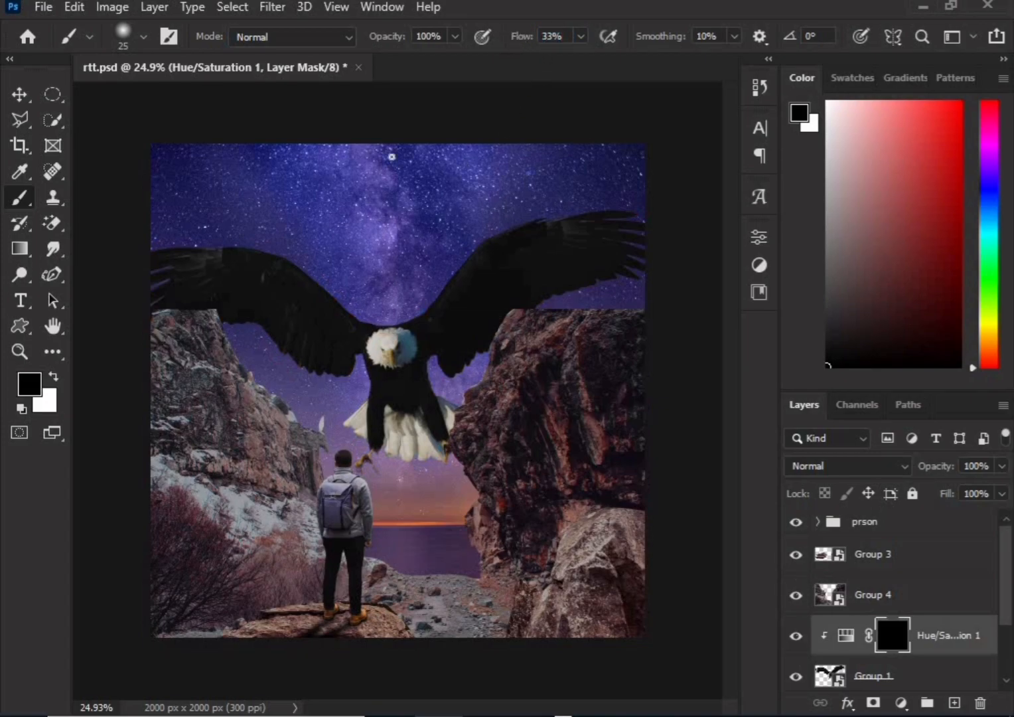
scroll(90, 232, "up", 3)
scroll(96, 218, "down", 3)
key("bracketright")
key("bracketright")
key("bracketright")
scroll(106, 233, "up", 5)
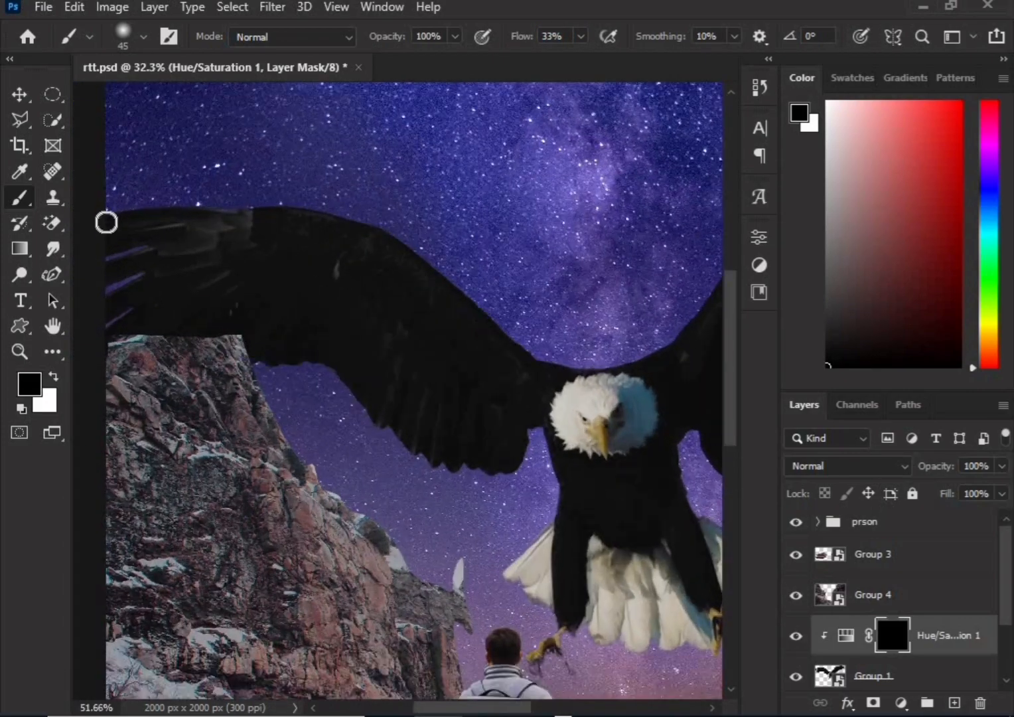
left_click(53, 376)
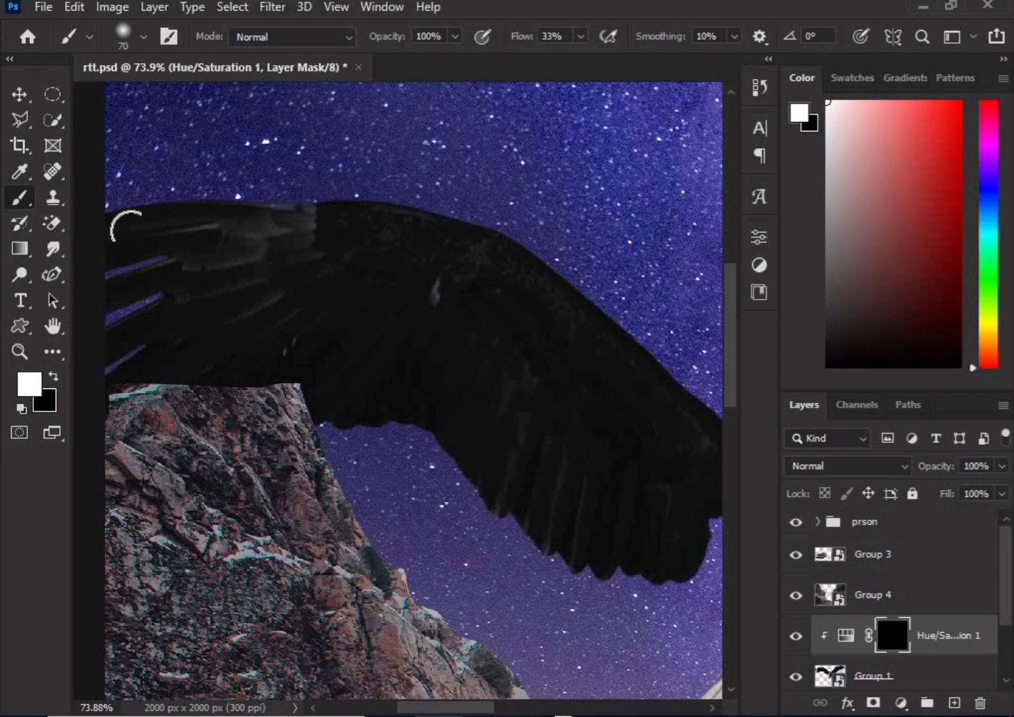
mouse_move(131, 228)
left_mouse_down()
mouse_move(153, 196)
mouse_move(348, 184)
left_mouse_up()
Lower the brush flow to 5% and brush faint orange over the left wing's upper edge and feathers
left_click_drag(521, 42, 503, 47)
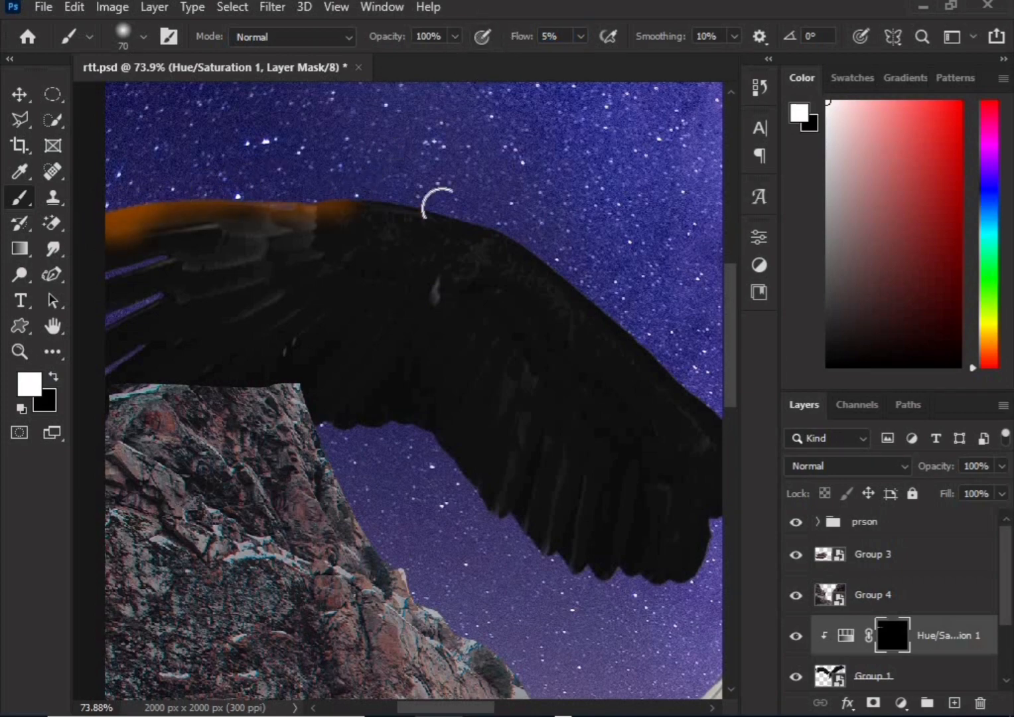
left_click_drag(425, 206, 717, 412)
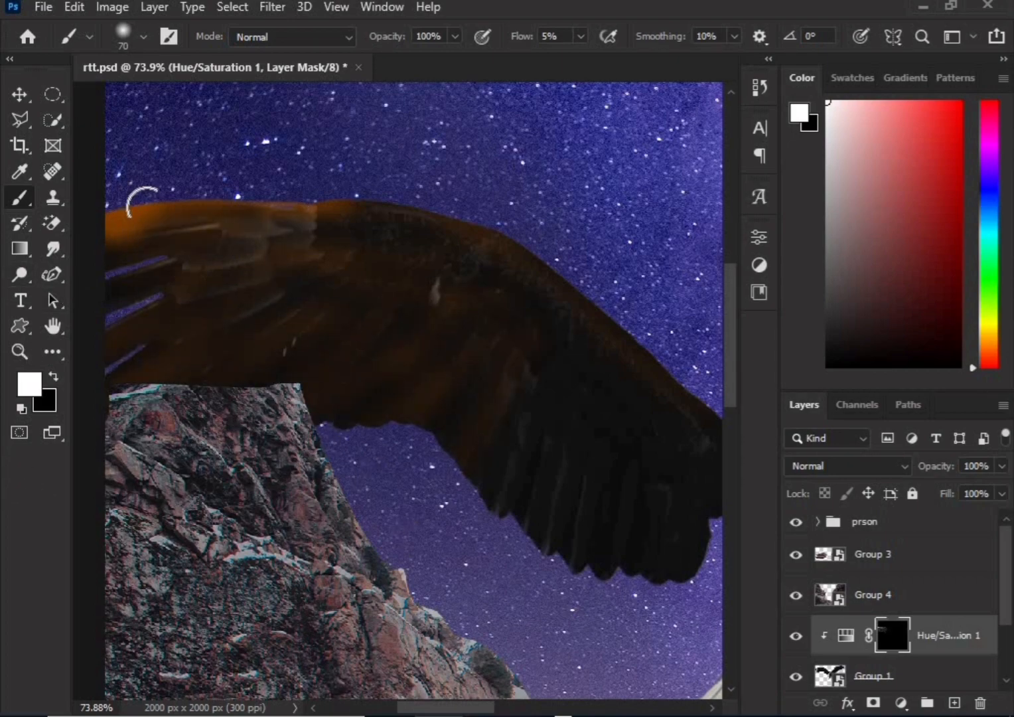
left_click(54, 377)
left_click(54, 377)
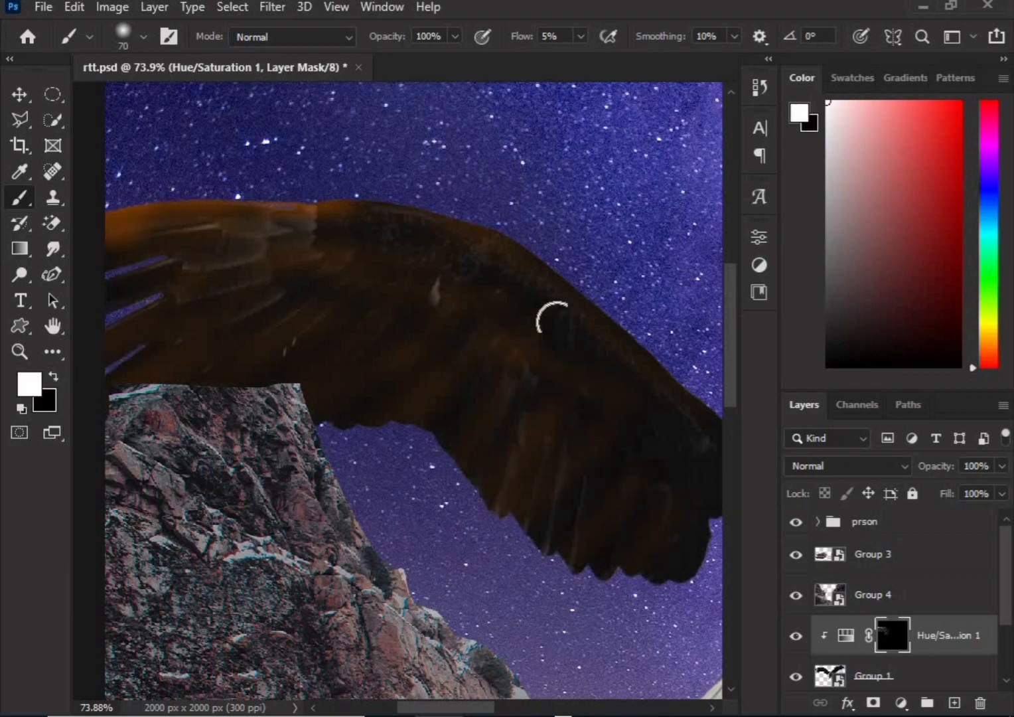
key("ctrl+0")
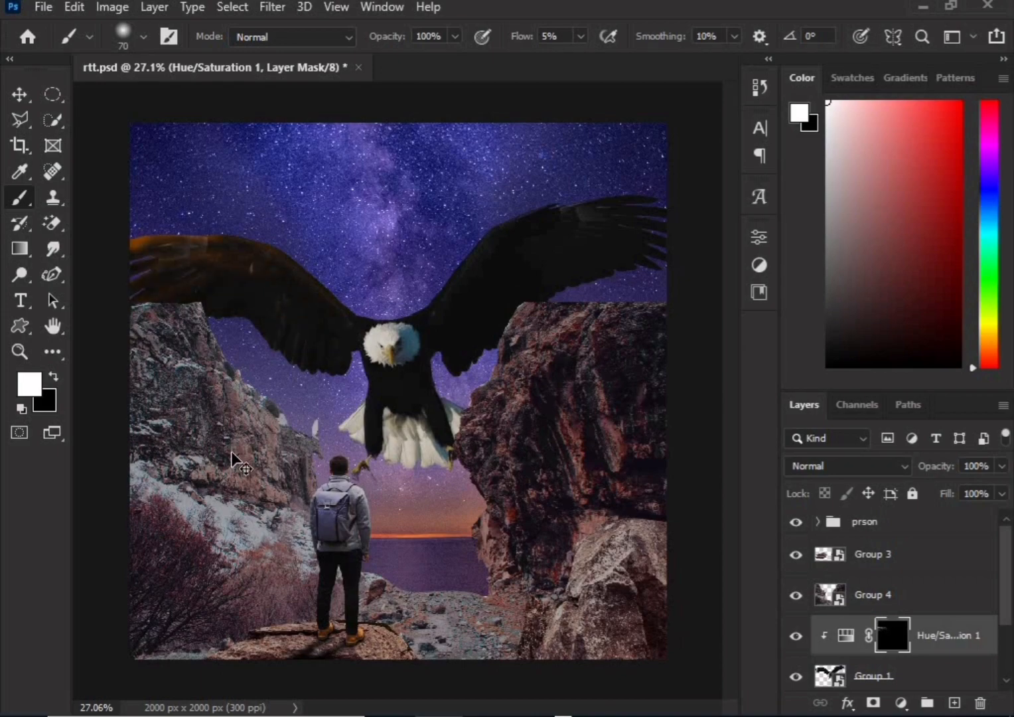
Build up soft orange light along the left wing's upper edge to the neck, with white mask strokes at 5% flow
scroll(177, 290, "up", 2)
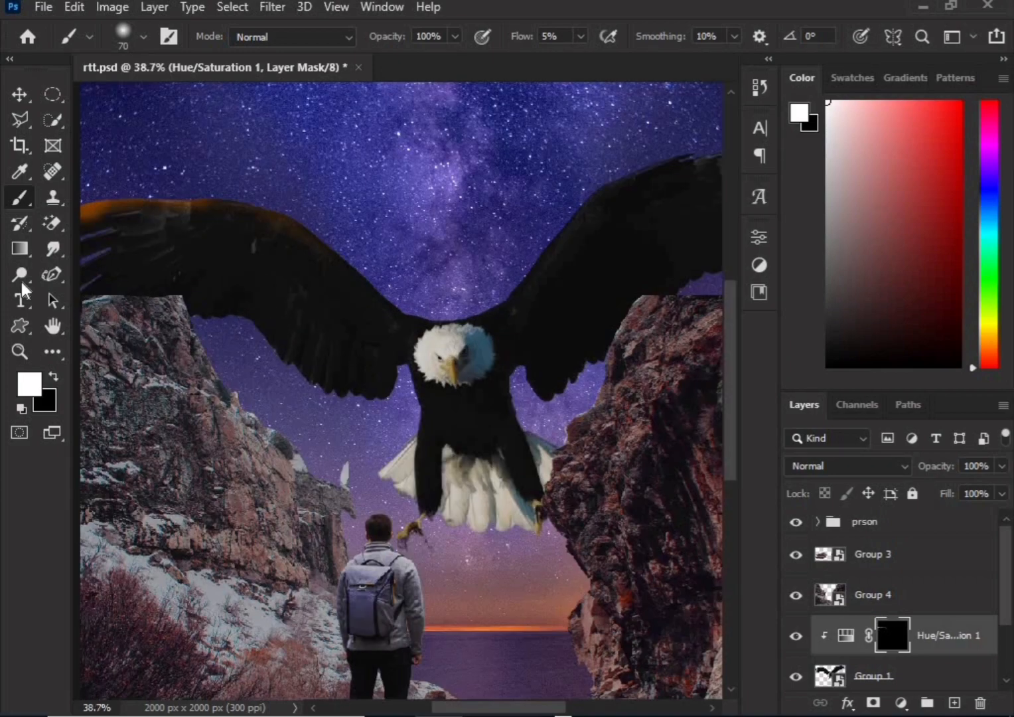
left_click_drag(136, 213, 147, 222)
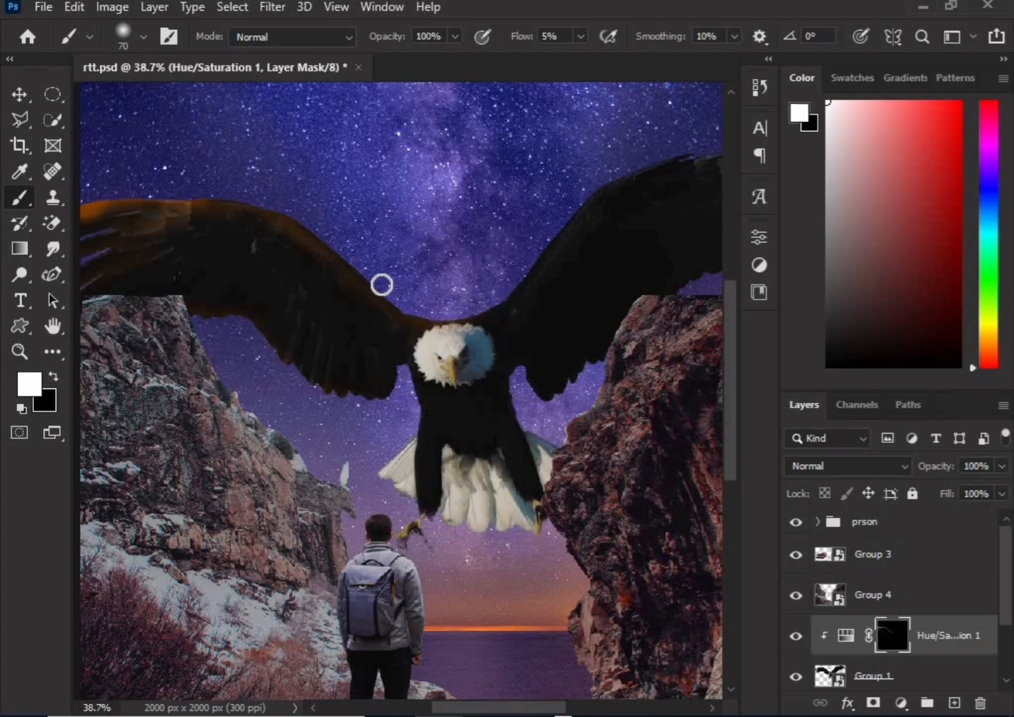
scroll(425, 294, "down", 3)
scroll(132, 186, "up", 3)
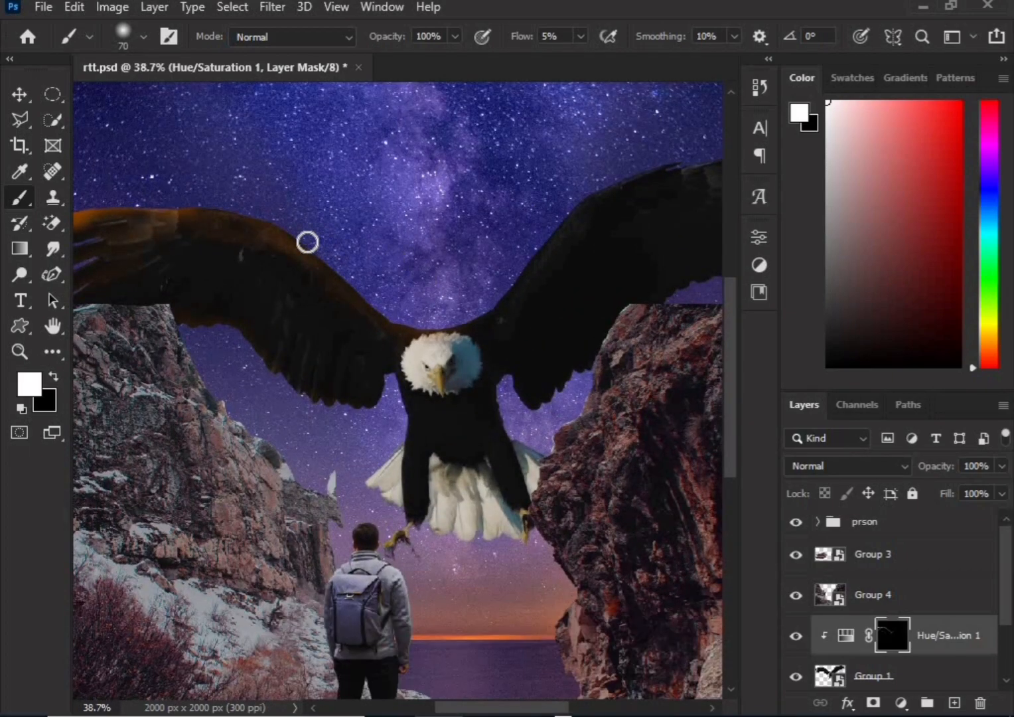
mouse_move(307, 242)
left_mouse_down()
mouse_move(223, 234)
mouse_move(225, 220)
mouse_move(314, 269)
mouse_move(311, 292)
mouse_move(339, 302)
mouse_move(227, 232)
mouse_move(191, 222)
mouse_move(242, 269)
mouse_move(350, 326)
mouse_move(323, 293)
mouse_move(349, 307)
mouse_move(146, 219)
mouse_move(130, 293)
mouse_move(269, 267)
mouse_move(206, 219)
mouse_move(312, 263)
mouse_move(196, 233)
mouse_move(104, 231)
mouse_move(161, 213)
left_mouse_up()
scroll(238, 343, "down", 7)
scroll(193, 325, "up", 2)
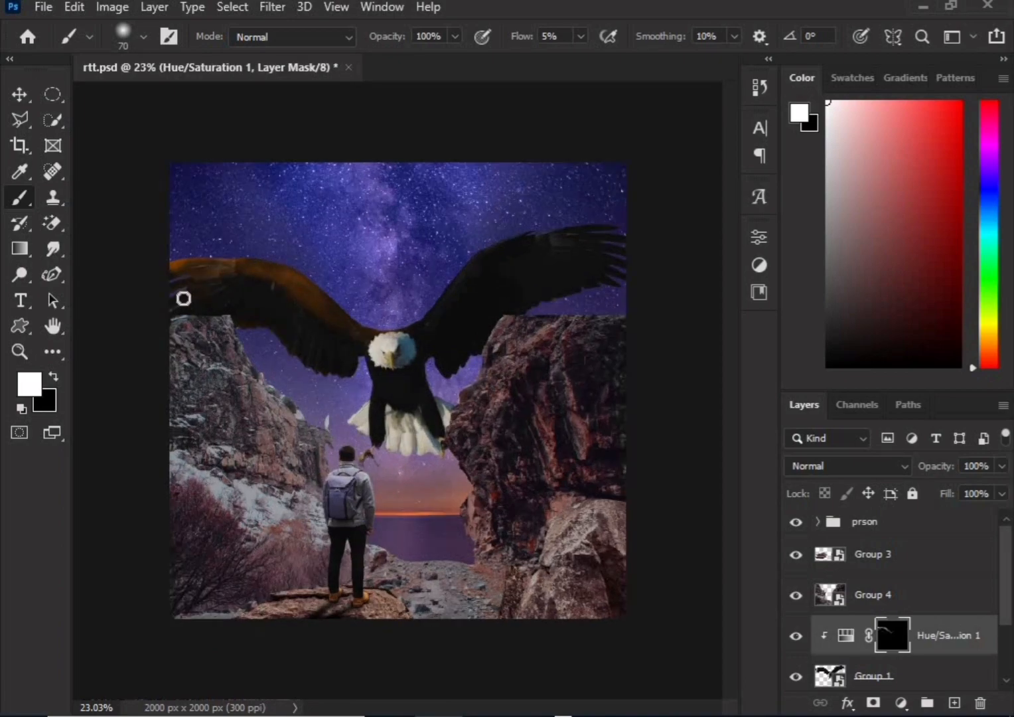
scroll(358, 351, "up", 1)
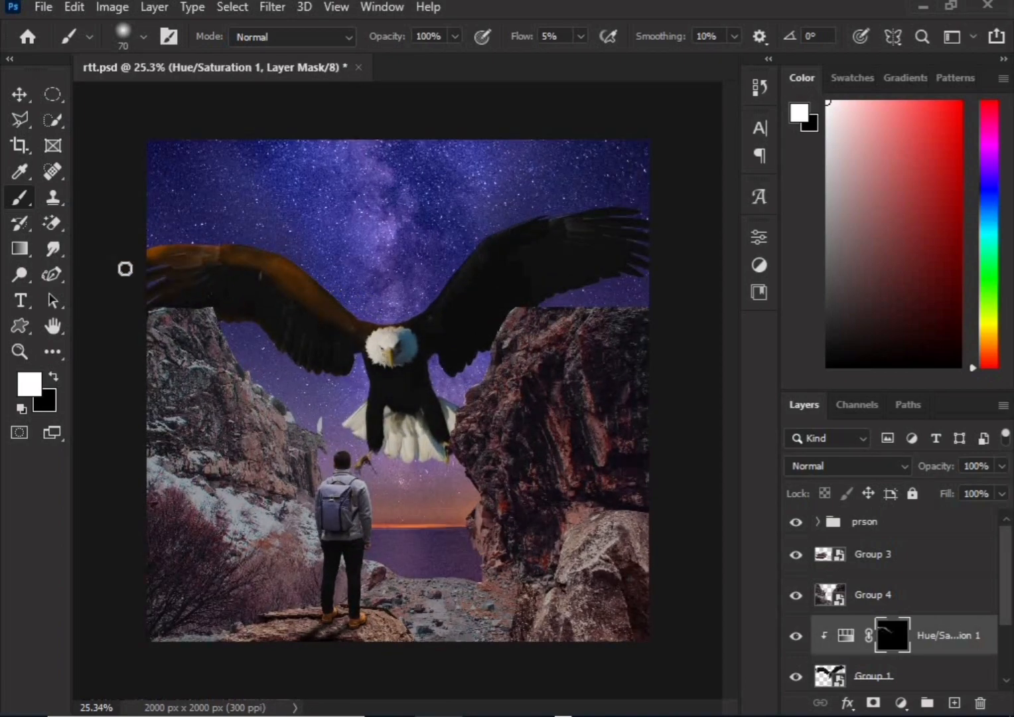
scroll(190, 257, "up", 2)
key("x")
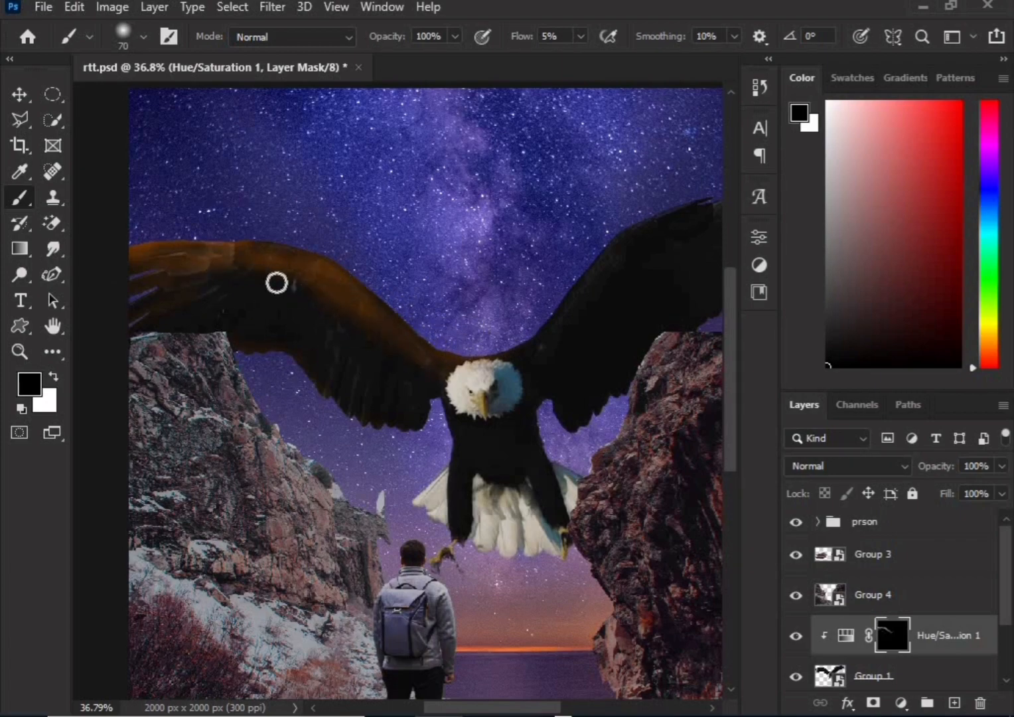
scroll(398, 401, "down", 3)
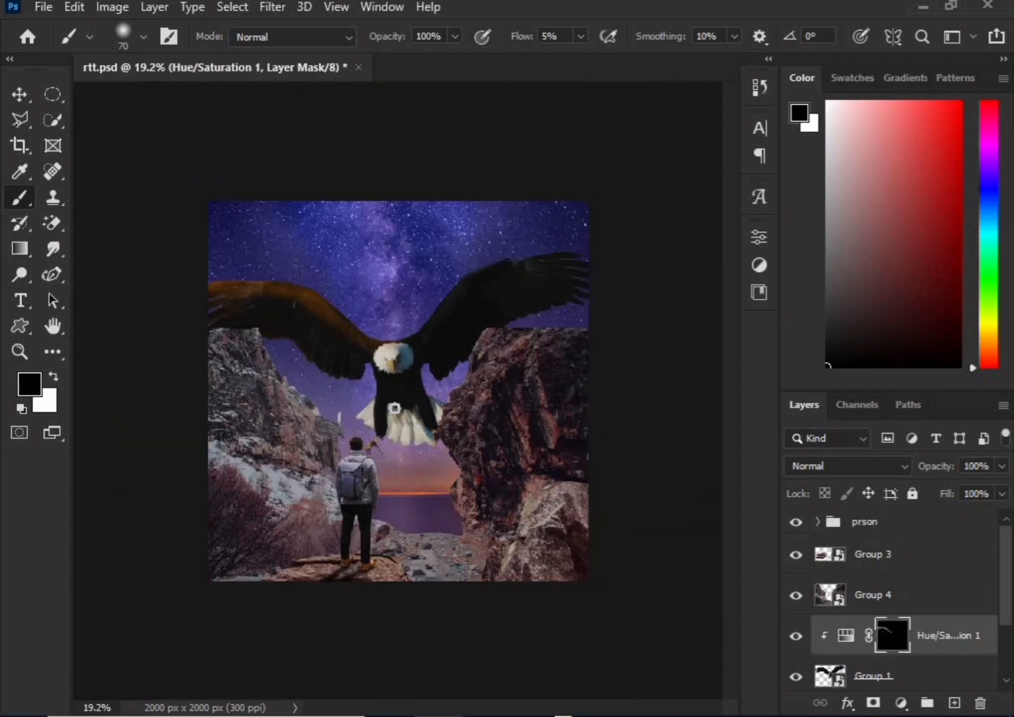
scroll(140, 303, "up", 2)
scroll(209, 240, "up", 2)
key("ctrl+0")
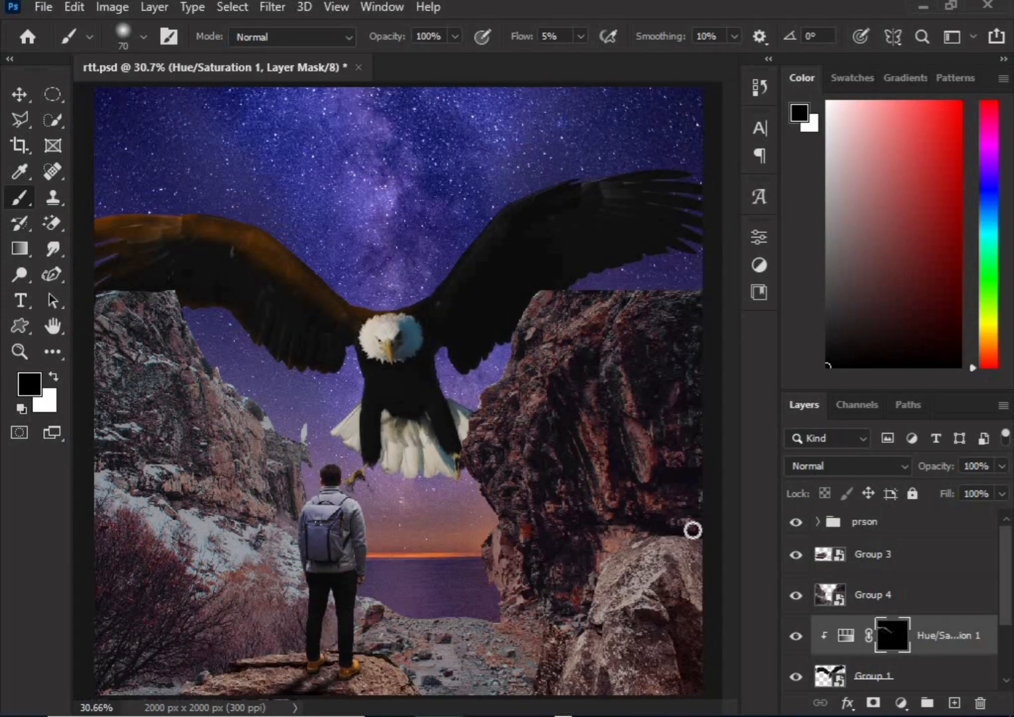
Duplicate the Hue/Saturation adjustment, reset the copy's mask to solid black, and clip the copy to the eagle
left_click_drag(947, 704, 947, 704)
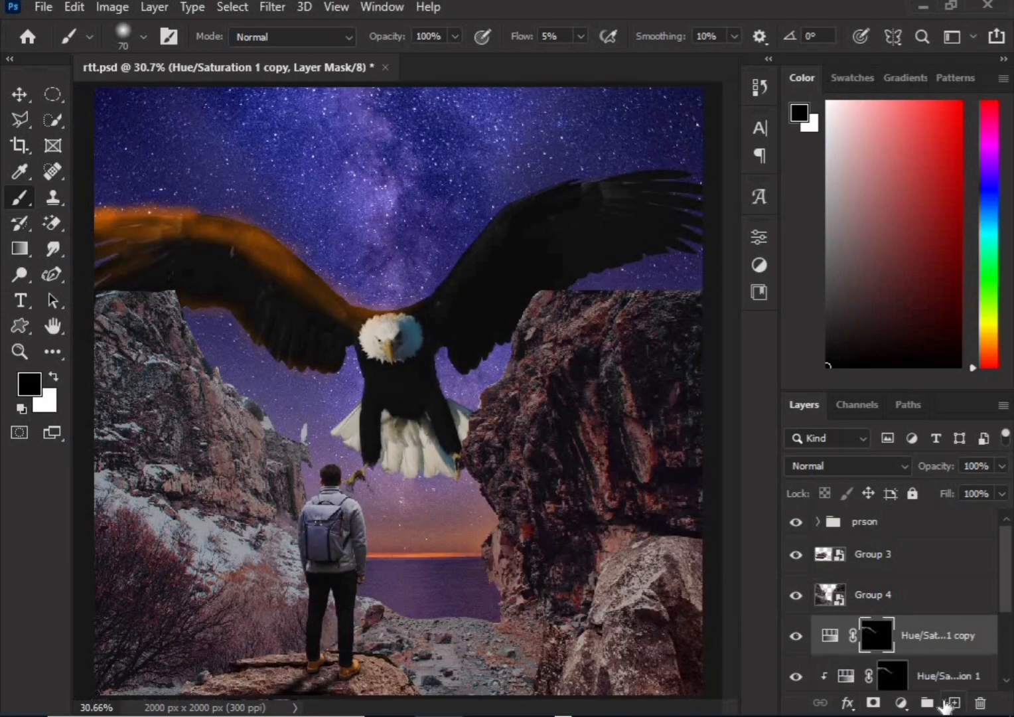
left_click(877, 650, "ctrl")
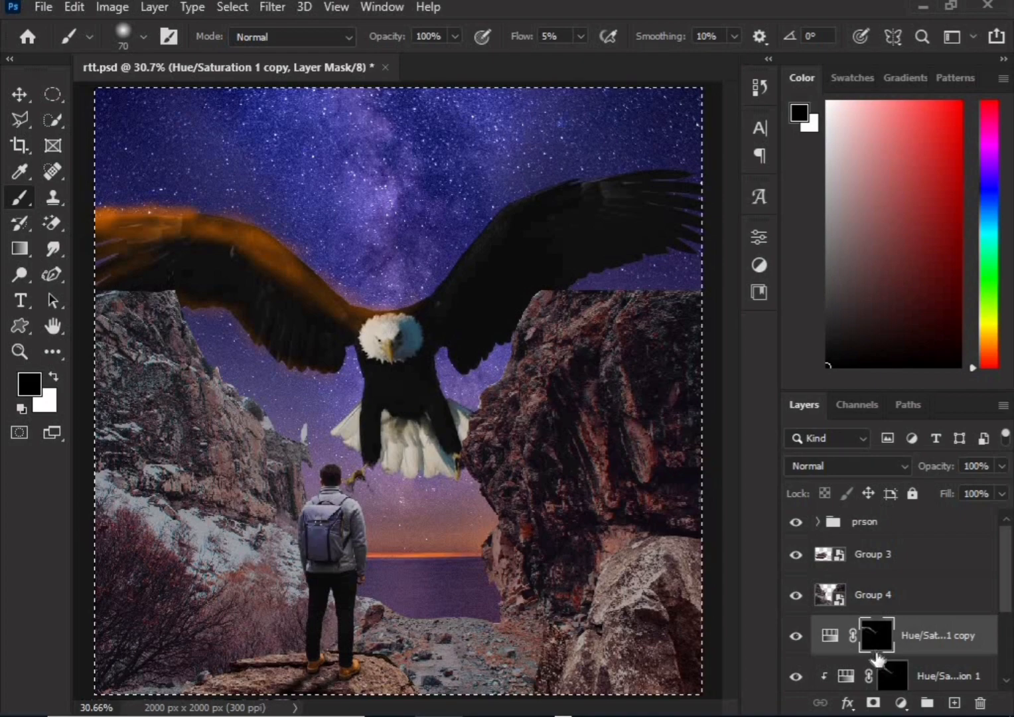
key("ctrl+BackSpace")
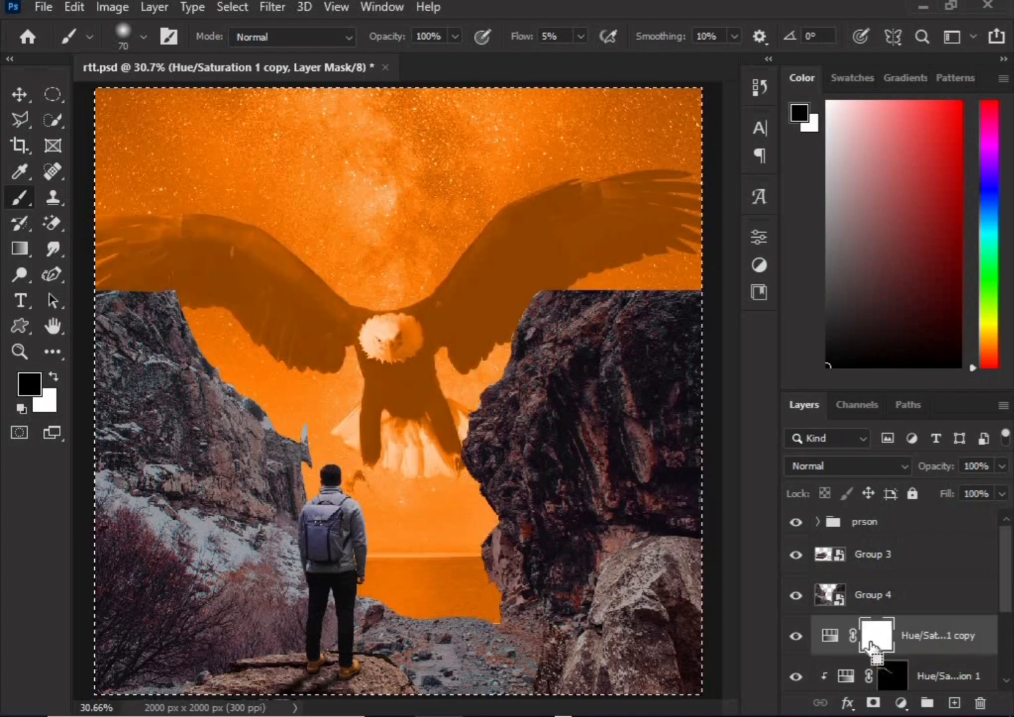
key("ctrl+d")
key("ctrl+i")
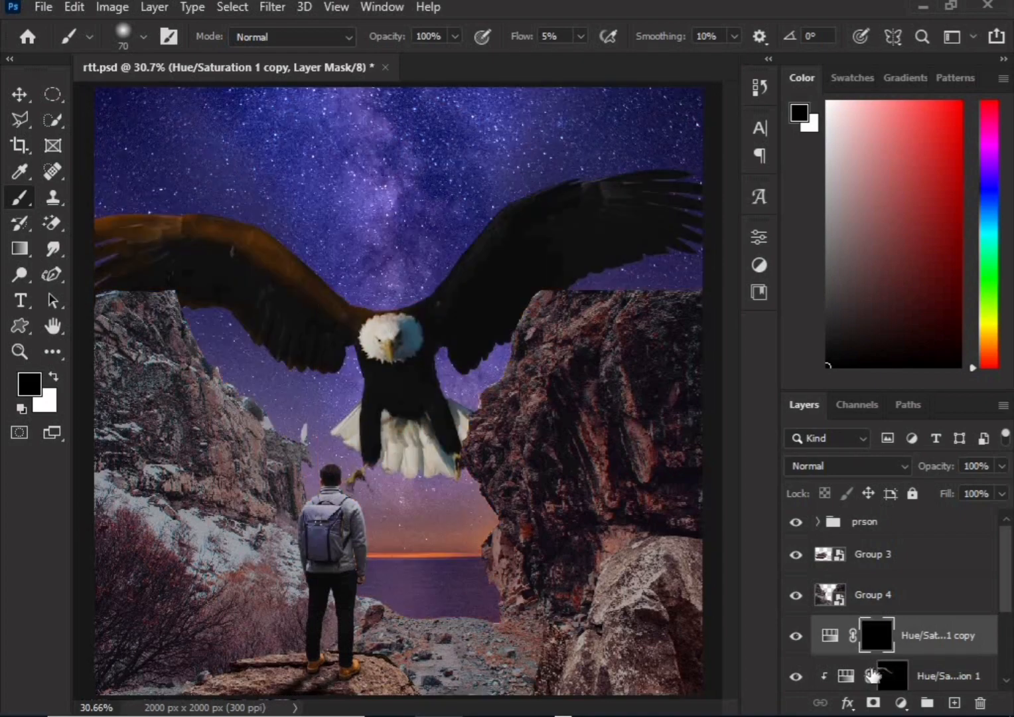
left_click(884, 654, "alt")
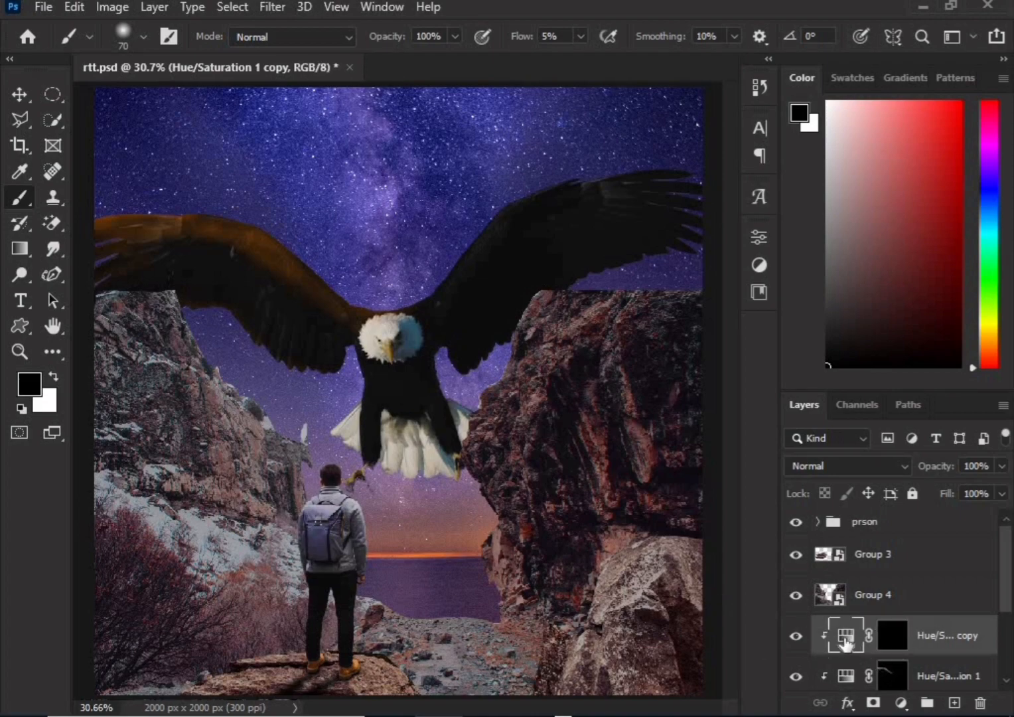
Set the duplicate adjustment's lightness to +50 with its mask inverted to white for preview, and invert the mask back to black
double_click(845, 640)
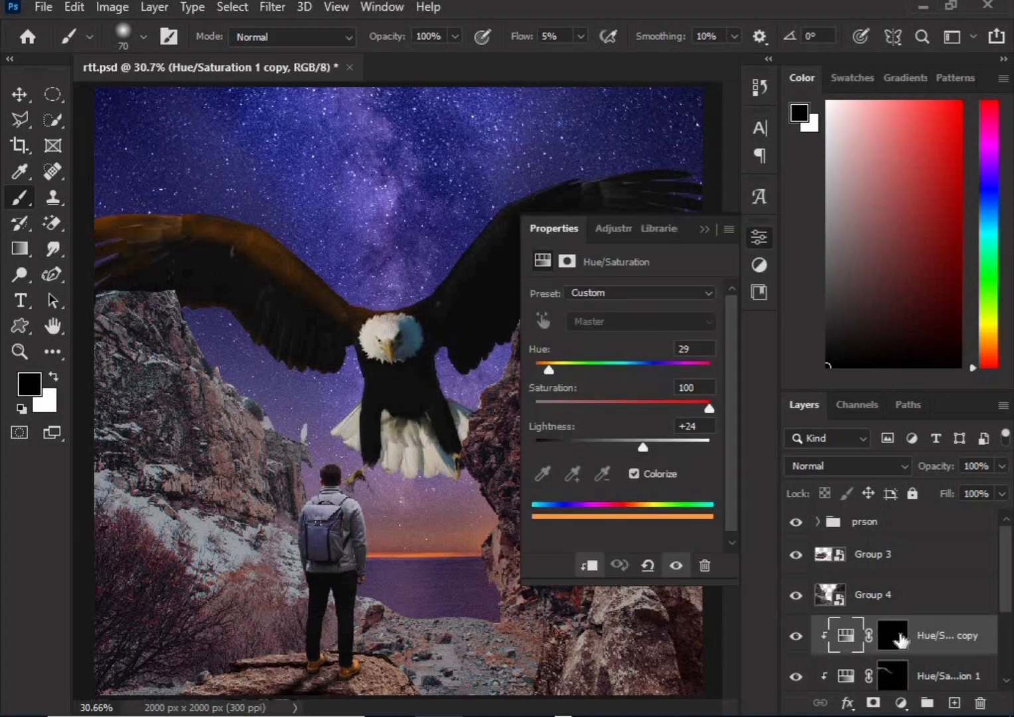
left_click(892, 636)
key("ctrl+i")
left_click(846, 636)
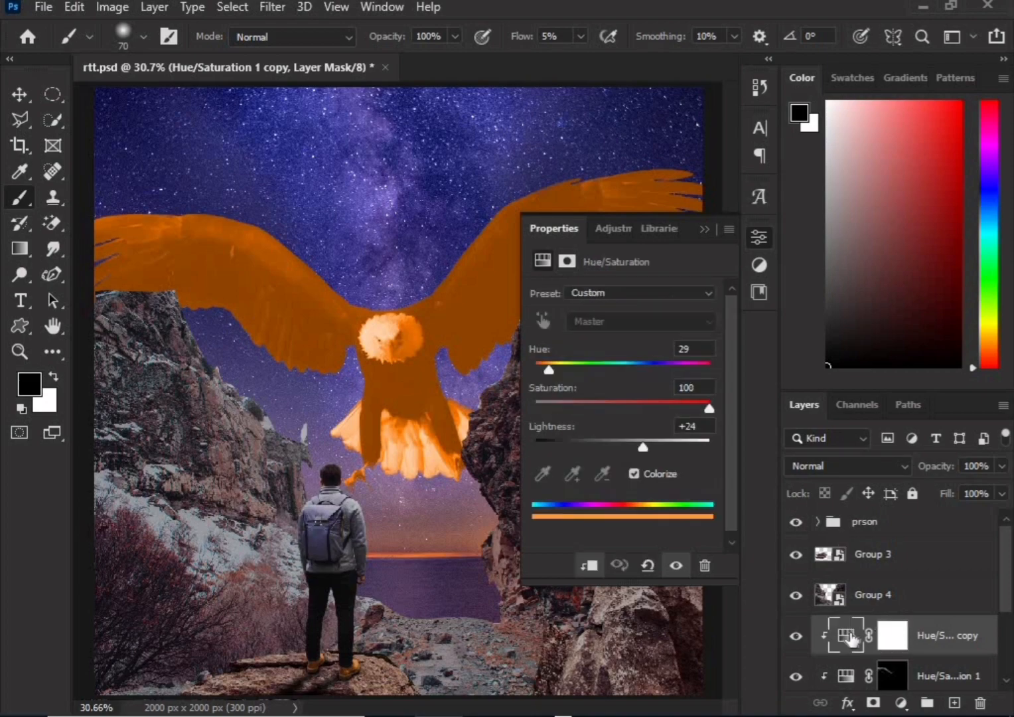
left_click_drag(643, 440, 666, 449)
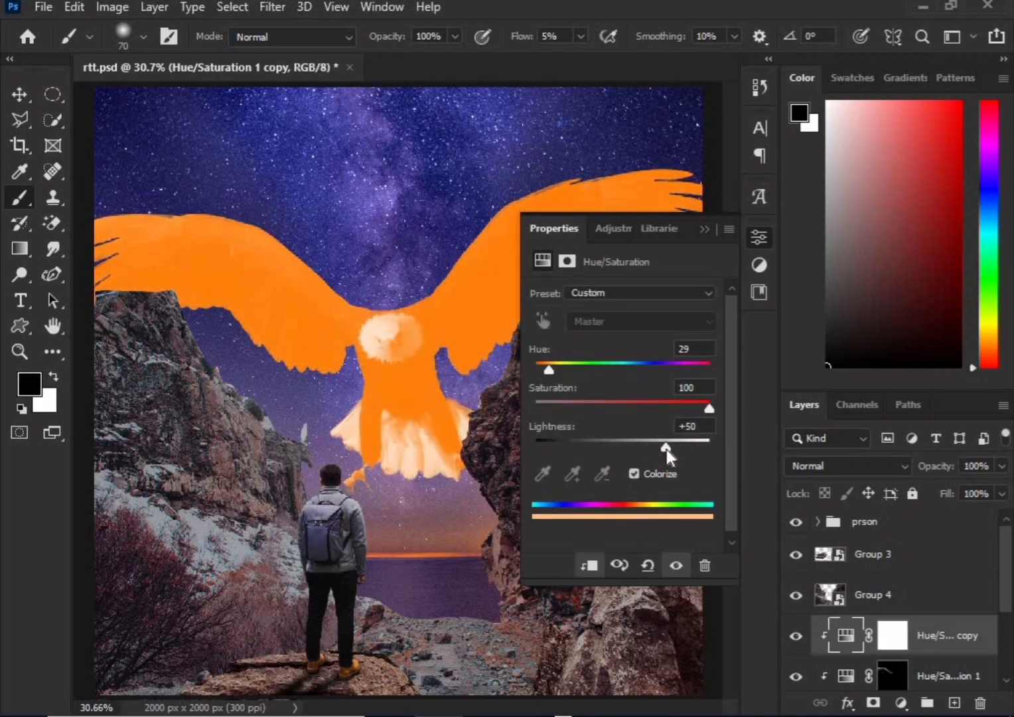
left_click(704, 229)
left_click(894, 637)
key("ctrl+i")
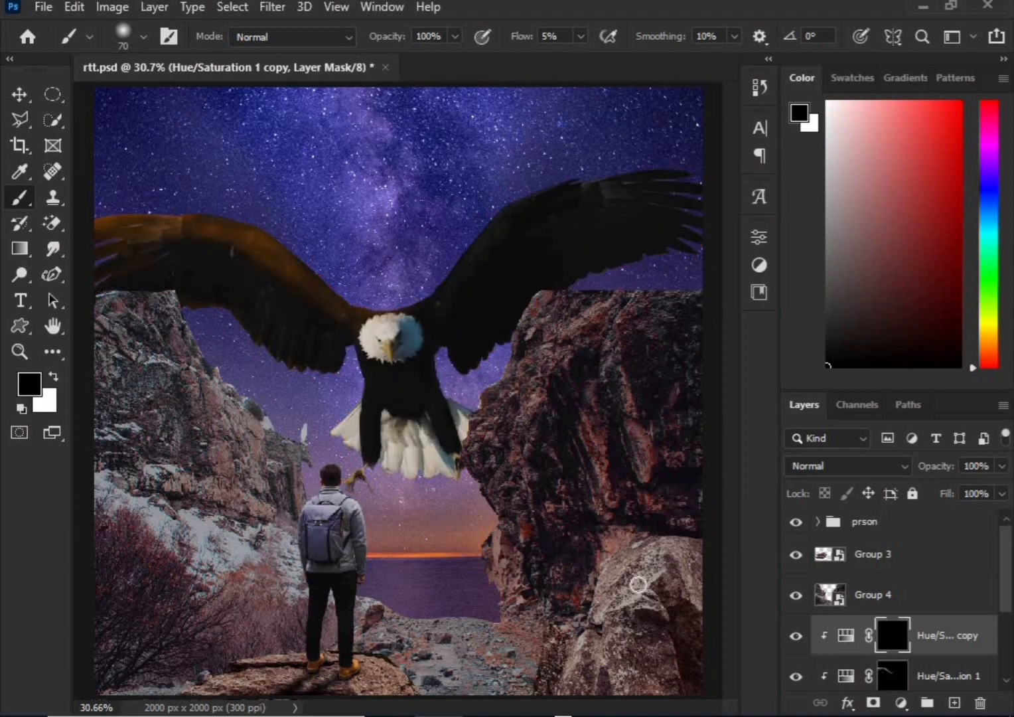
Paint a brighter orange highlight along the left wing's upper edge on the copy's mask, using a white size 45 brush at 14% flow
scroll(176, 222, "up", 5)
key("bracketleft")
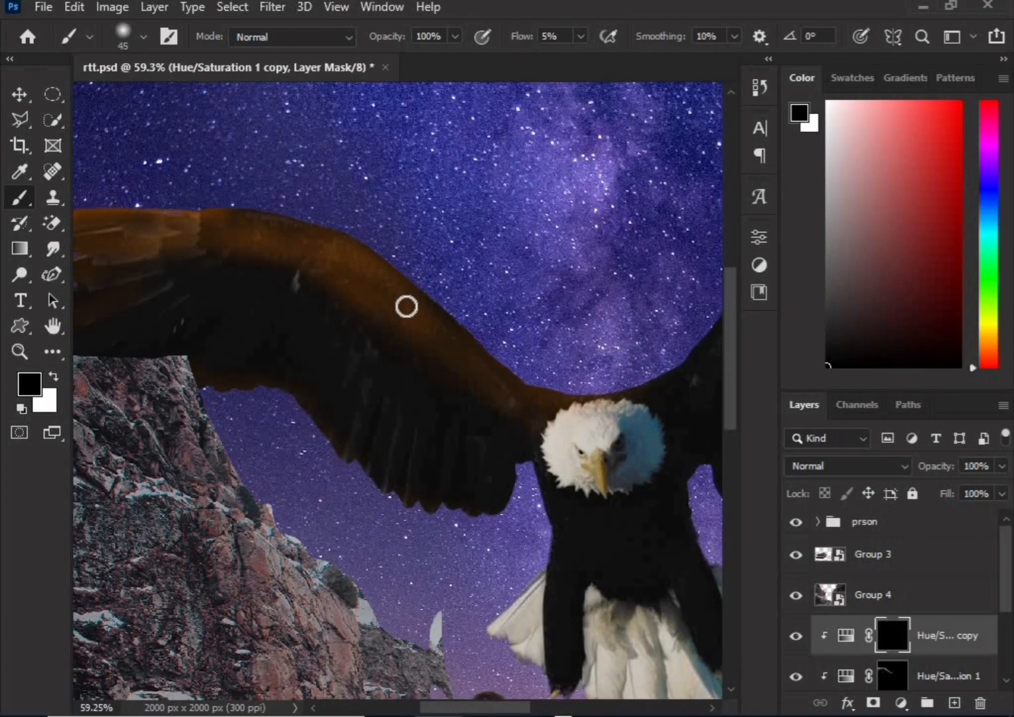
key("bracketleft")
key("bracketleft")
key("x")
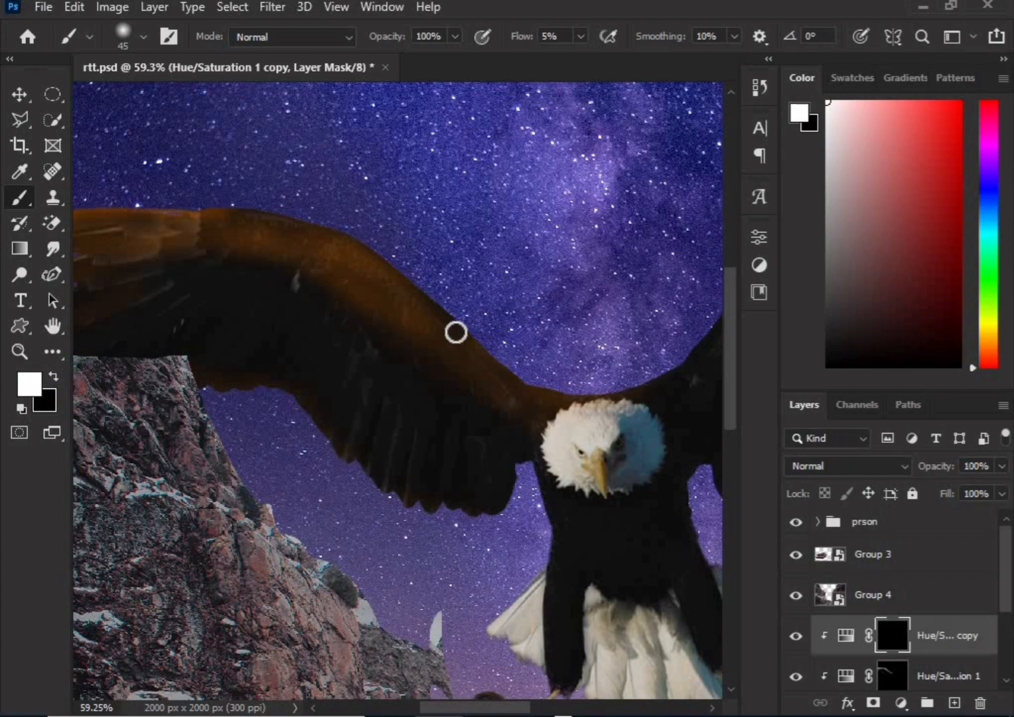
left_click_drag(455, 331, 420, 290)
left_click_drag(512, 38, 518, 39)
mouse_move(499, 352)
left_mouse_down()
mouse_move(346, 237)
mouse_move(297, 213)
mouse_move(262, 219)
mouse_move(122, 192)
mouse_move(172, 207)
mouse_move(240, 203)
mouse_move(442, 281)
mouse_move(439, 289)
mouse_move(398, 263)
mouse_move(535, 386)
mouse_move(563, 394)
mouse_move(644, 379)
mouse_move(623, 380)
left_mouse_up()
scroll(172, 218, "down", 4)
scroll(78, 211, "up", 3)
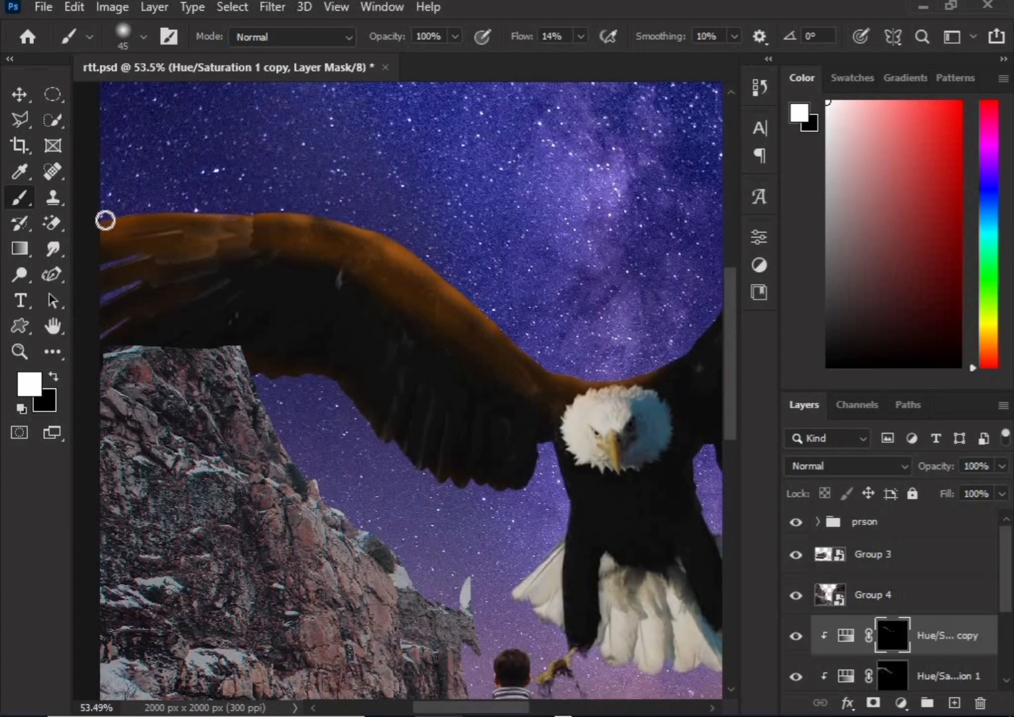
mouse_move(104, 220)
left_mouse_down()
mouse_move(227, 210)
mouse_move(372, 230)
left_mouse_up()
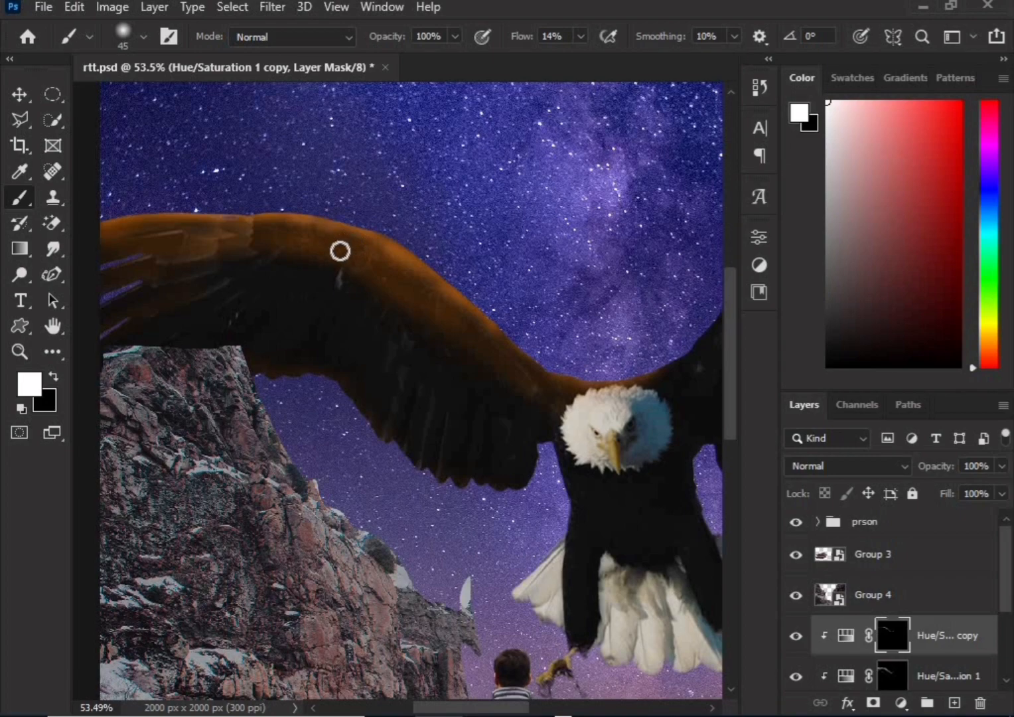
Paint short slanted orange highlight strokes along the left wing's feathers on the duplicate adjustment's mask
left_click_drag(401, 371, 387, 434)
left_click_drag(375, 339, 363, 375)
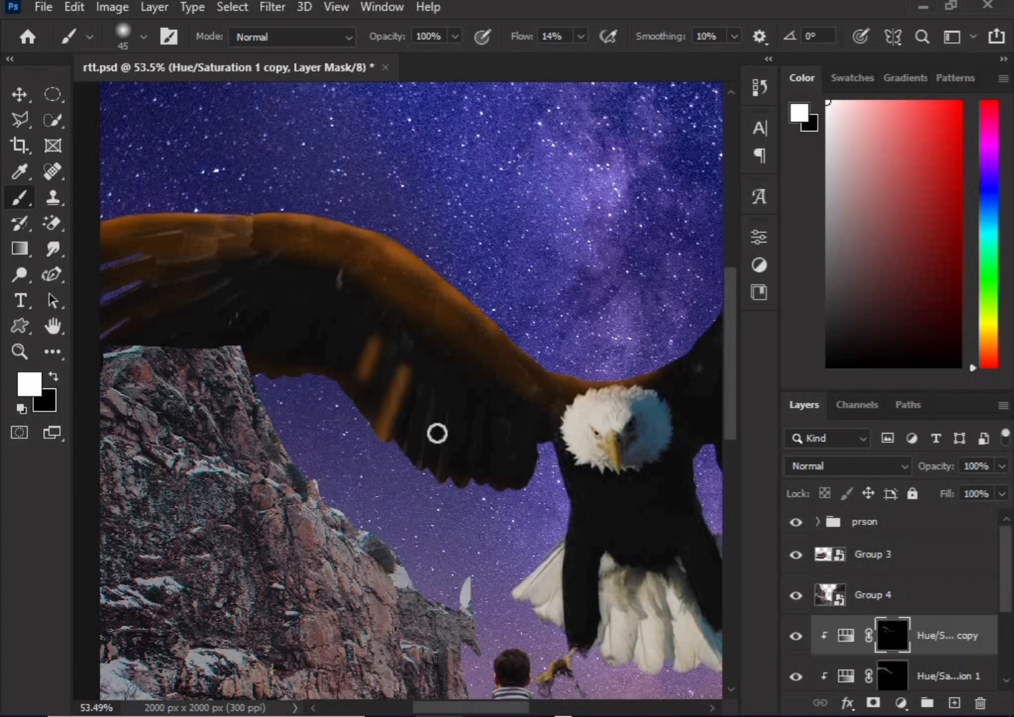
mouse_move(450, 408)
left_mouse_down()
mouse_move(444, 473)
mouse_move(424, 462)
left_mouse_up()
left_click_drag(477, 423, 492, 483)
left_click_drag(345, 317, 312, 369)
mouse_move(302, 287)
left_mouse_down()
mouse_move(227, 505)
mouse_move(276, 345)
left_mouse_up()
mouse_move(269, 286)
left_mouse_down()
mouse_move(249, 365)
mouse_move(171, 341)
left_mouse_up()
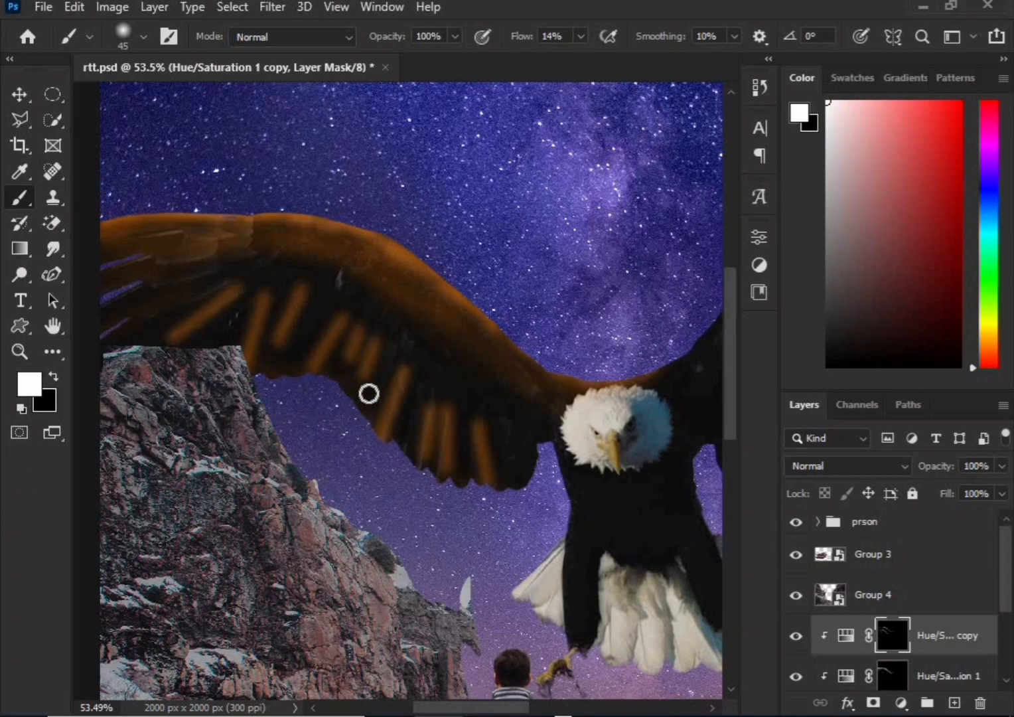
left_click_drag(386, 376, 370, 418)
mouse_move(353, 357)
left_mouse_down()
mouse_move(340, 381)
mouse_move(351, 416)
left_mouse_up()
left_click_drag(312, 319, 277, 373)
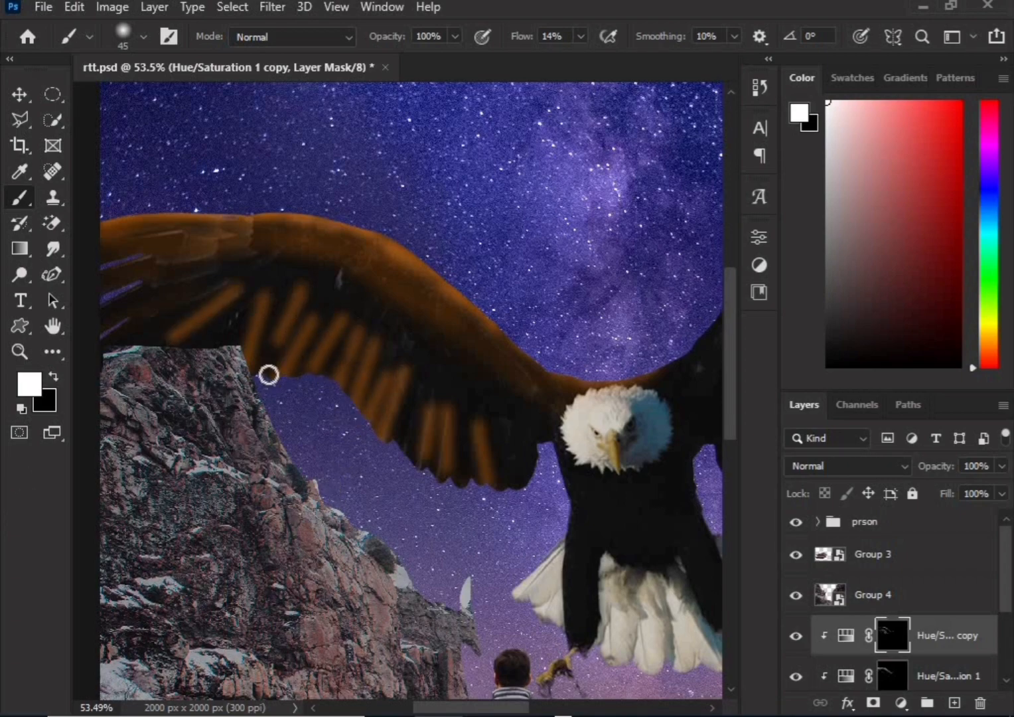
left_click_drag(427, 313, 415, 328)
left_click_drag(400, 326, 333, 418)
mouse_move(375, 280)
left_mouse_down()
mouse_move(331, 392)
mouse_move(338, 331)
left_mouse_up()
left_click_drag(333, 283, 282, 367)
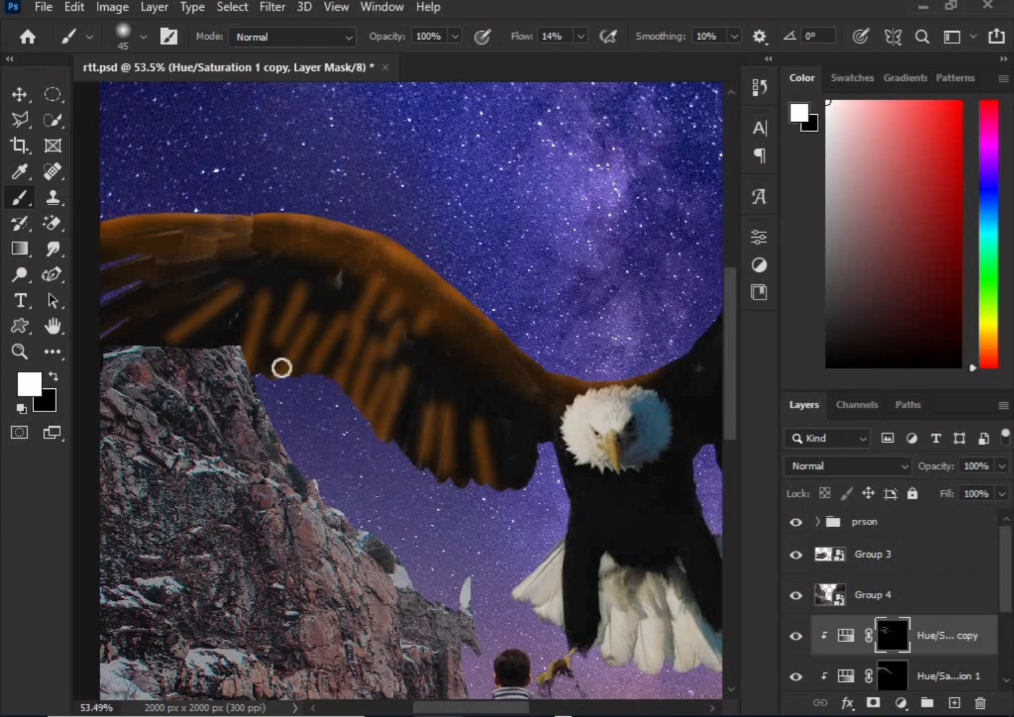
left_click_drag(468, 353, 421, 406)
left_click_drag(442, 337, 428, 365)
left_click_drag(483, 378, 470, 421)
scroll(451, 497, "down", 2)
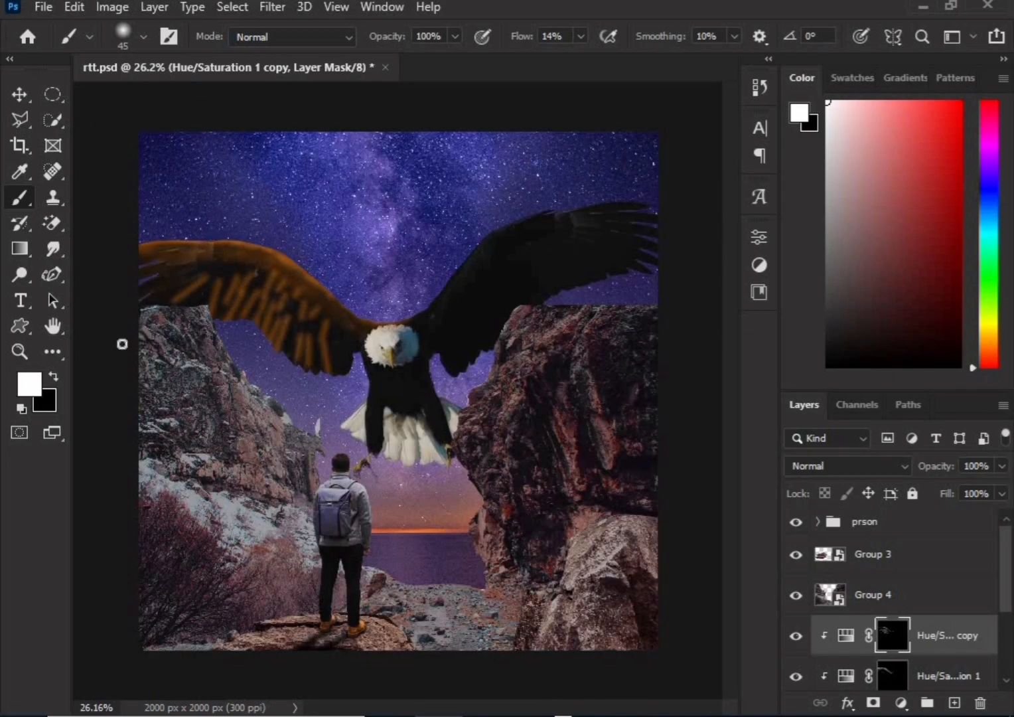
Paint an orange highlight along the left wing's outer feathers near the tip on the duplicate adjustment's mask
scroll(166, 278, "up", 2)
mouse_move(204, 242)
left_mouse_down()
mouse_move(117, 272)
mouse_move(166, 274)
left_mouse_up()
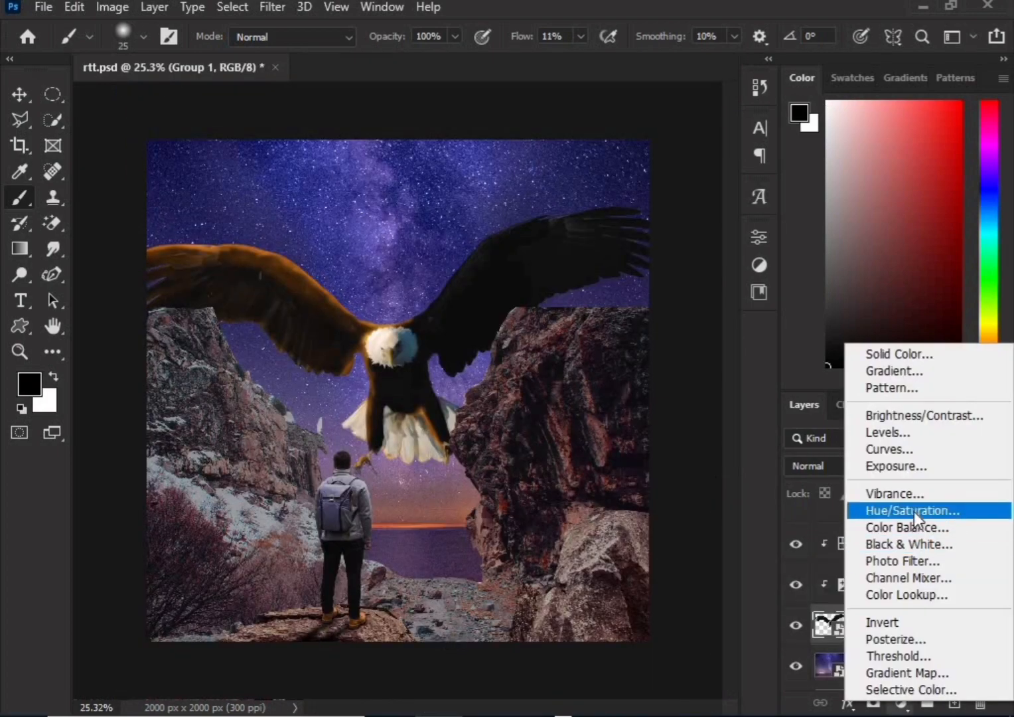
Add a Hue/Saturation adjustment clipped to the eagle with Colorize, hue 192, saturation 77 and lightness +43, and invert its mask to black
left_click(913, 510)
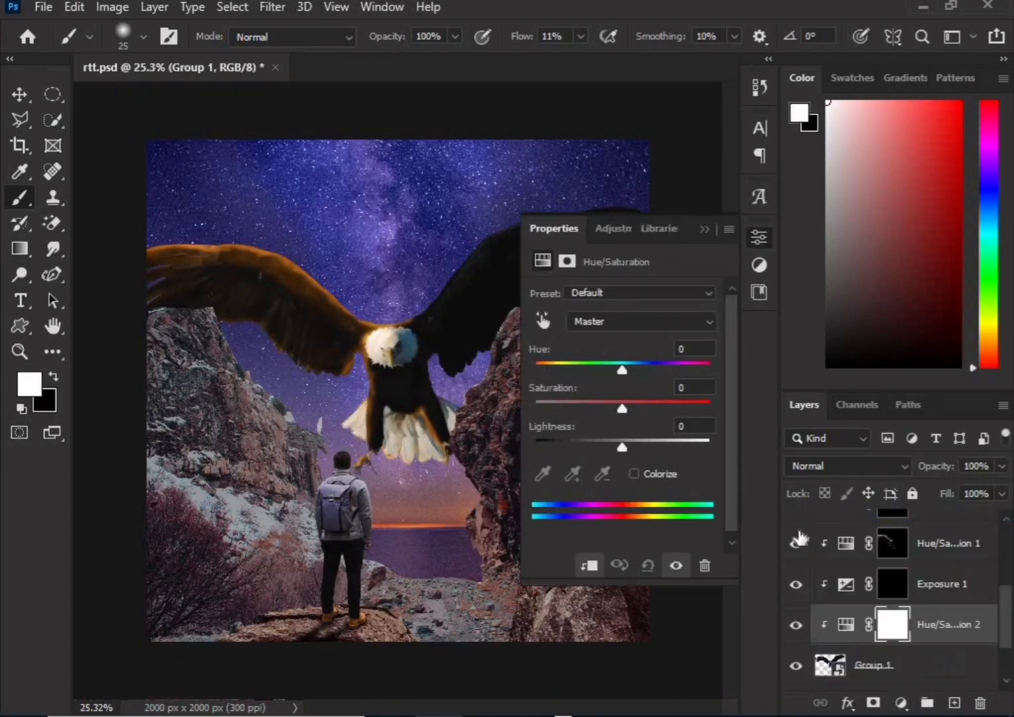
left_click(633, 472)
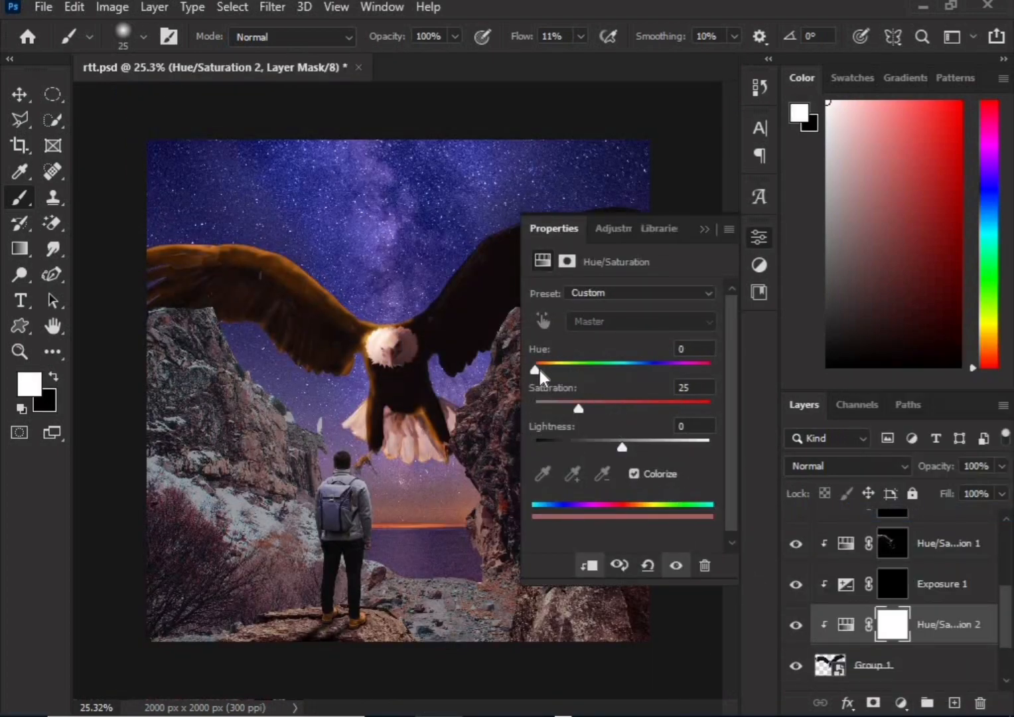
left_click_drag(540, 369, 625, 369)
left_click_drag(578, 406, 620, 369)
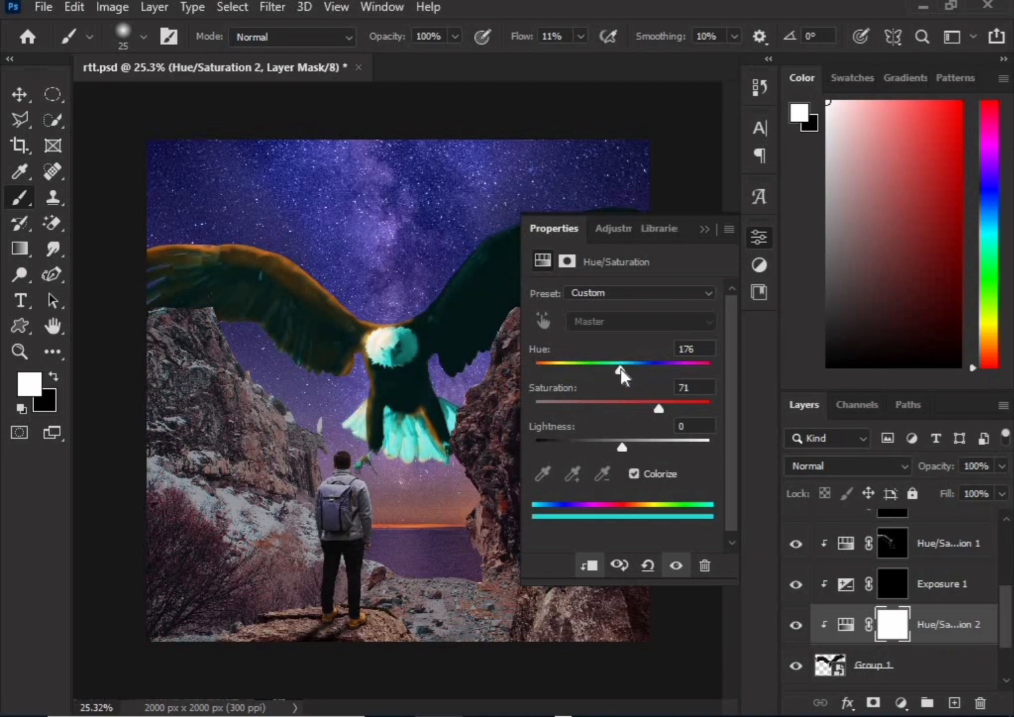
left_click_drag(622, 446, 657, 405)
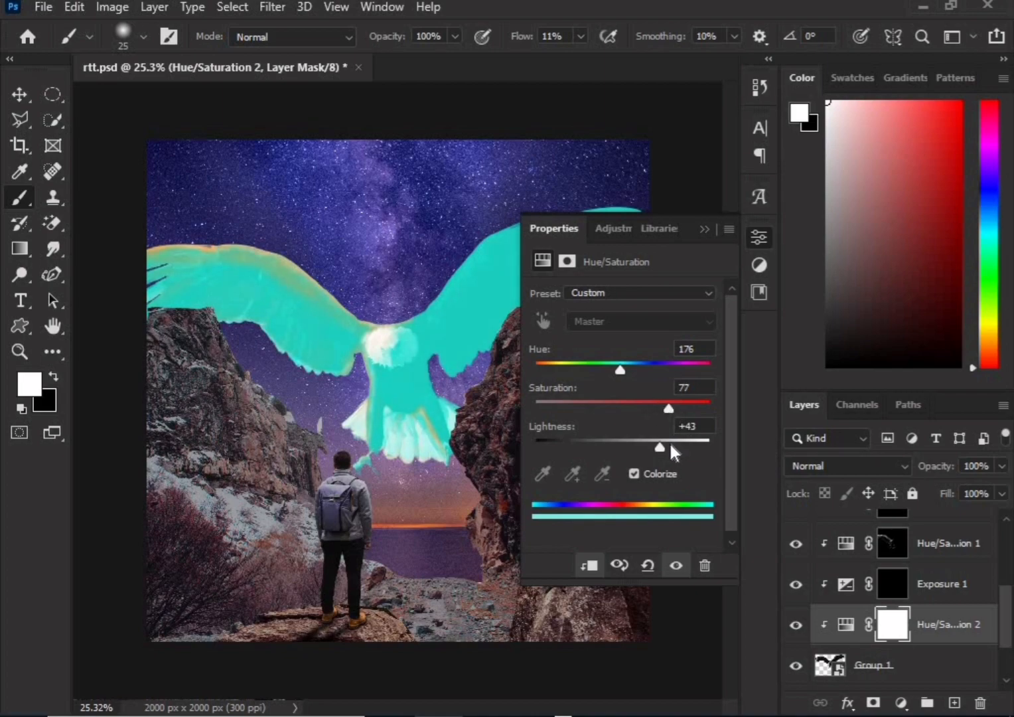
left_click_drag(631, 368, 627, 371)
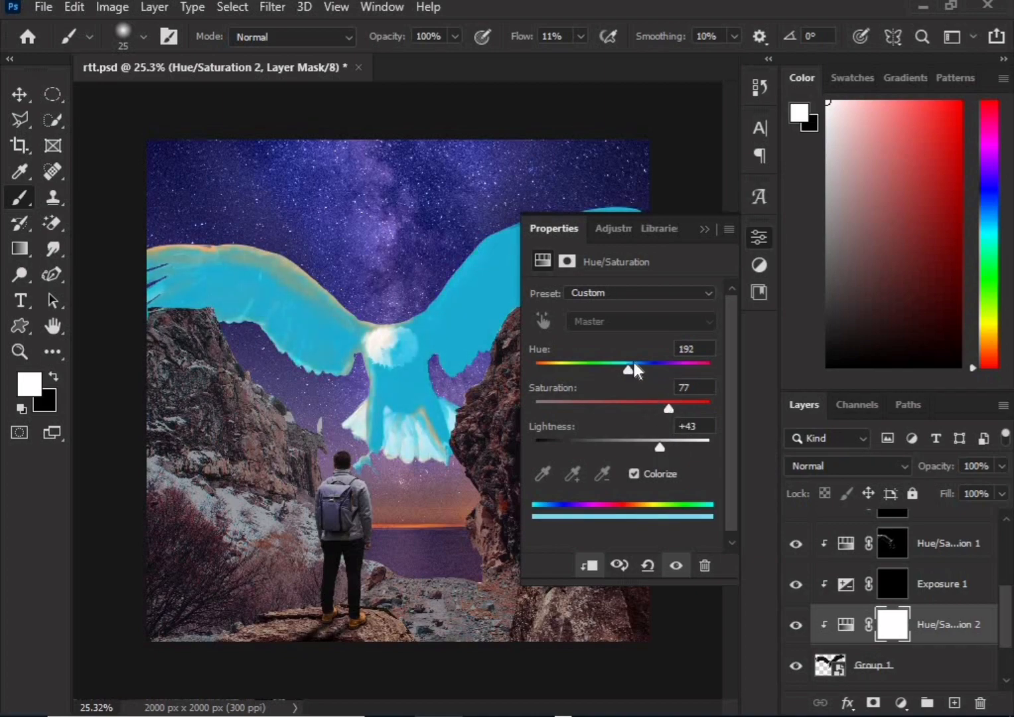
left_click(706, 228)
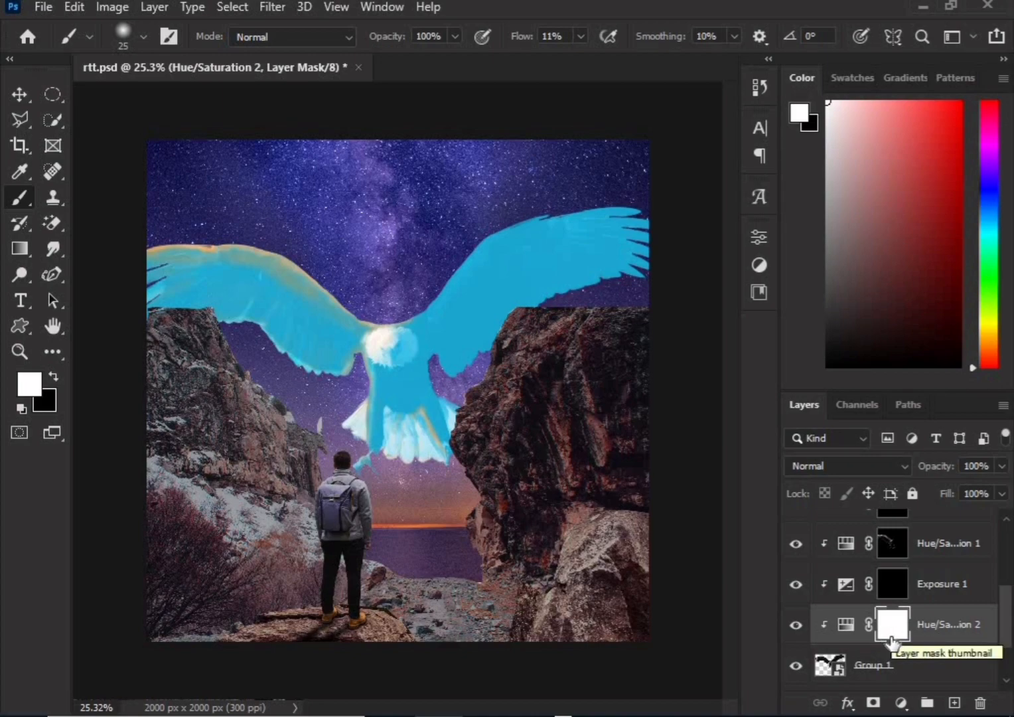
left_click_drag(891, 637, 885, 635)
key("ctrl+i")
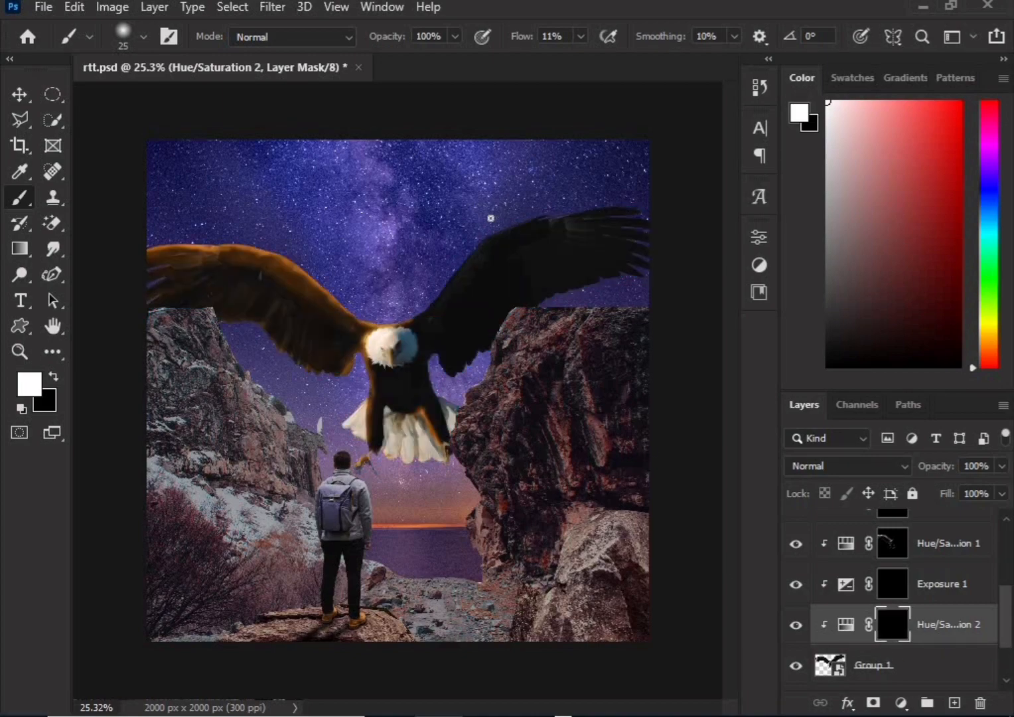
Try a broad cyan highlight over the right wing on the mask with a white size 200 brush, and undo the last strokes
key("bracketright")
key("bracketright")
key("bracketright")
key("bracketright")
key("bracketright")
key("bracketright")
key("bracketright")
key("bracketright")
key("bracketright")
key("bracketright")
scroll(441, 276, "up", 4)
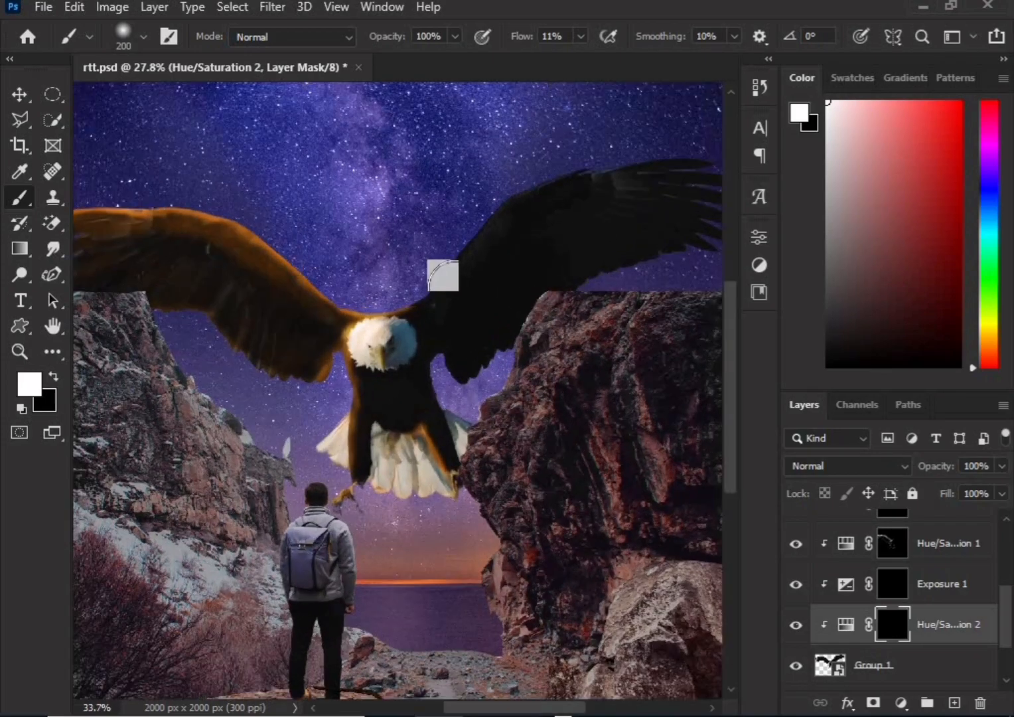
mouse_move(409, 278)
left_mouse_down()
mouse_move(443, 223)
mouse_move(478, 203)
mouse_move(468, 228)
mouse_move(433, 238)
mouse_move(571, 124)
mouse_move(640, 141)
left_mouse_up()
scroll(640, 142, "down", 3)
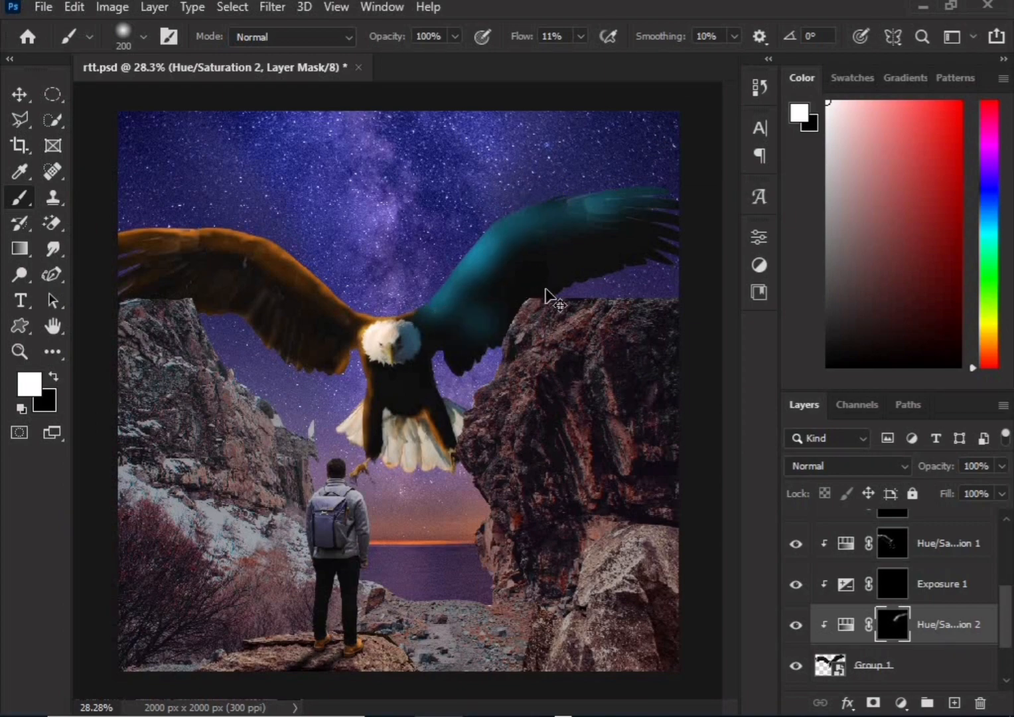
key("ctrl+z")
key("ctrl+z")
Paint a narrower cyan highlight along the right wing's upper edge from the shoulder outward, using a smaller white brush at 11% flow
key("bracketleft")
key("bracketleft")
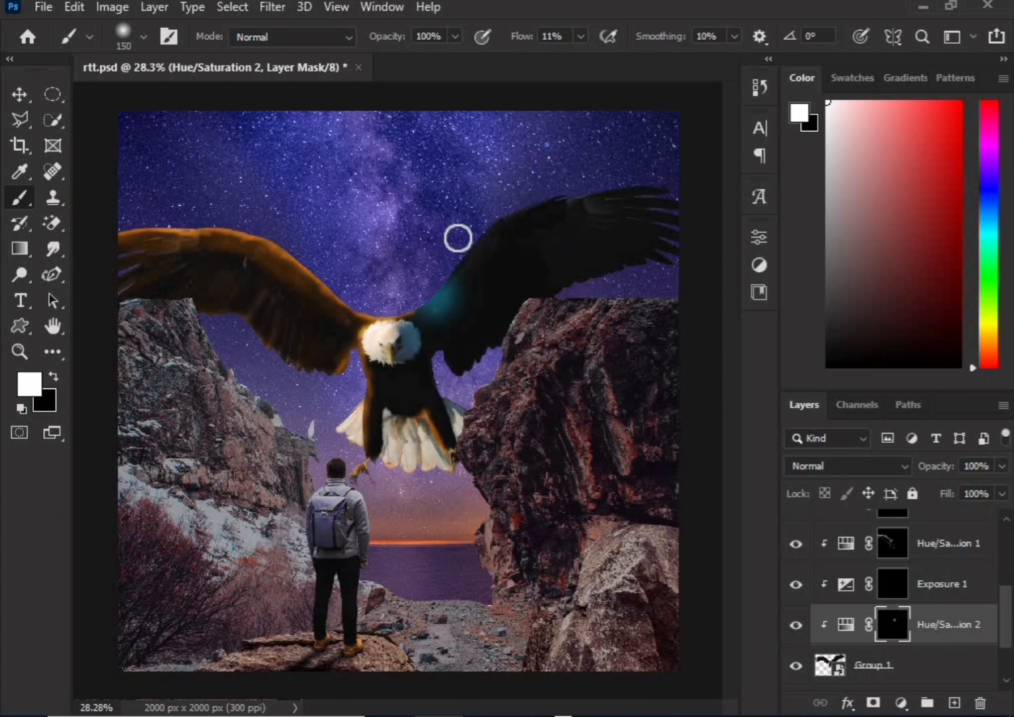
key("bracketleft")
scroll(451, 254, "up", 5)
mouse_move(449, 300)
left_mouse_down()
mouse_move(480, 243)
mouse_move(481, 264)
mouse_move(593, 138)
left_mouse_up()
scroll(597, 133, "down", 1)
Paint a short slanted cyan stroke on the right wing's inner feathers with a size 60 brush, and undo the second stroke
key("bracketleft")
key("bracketleft")
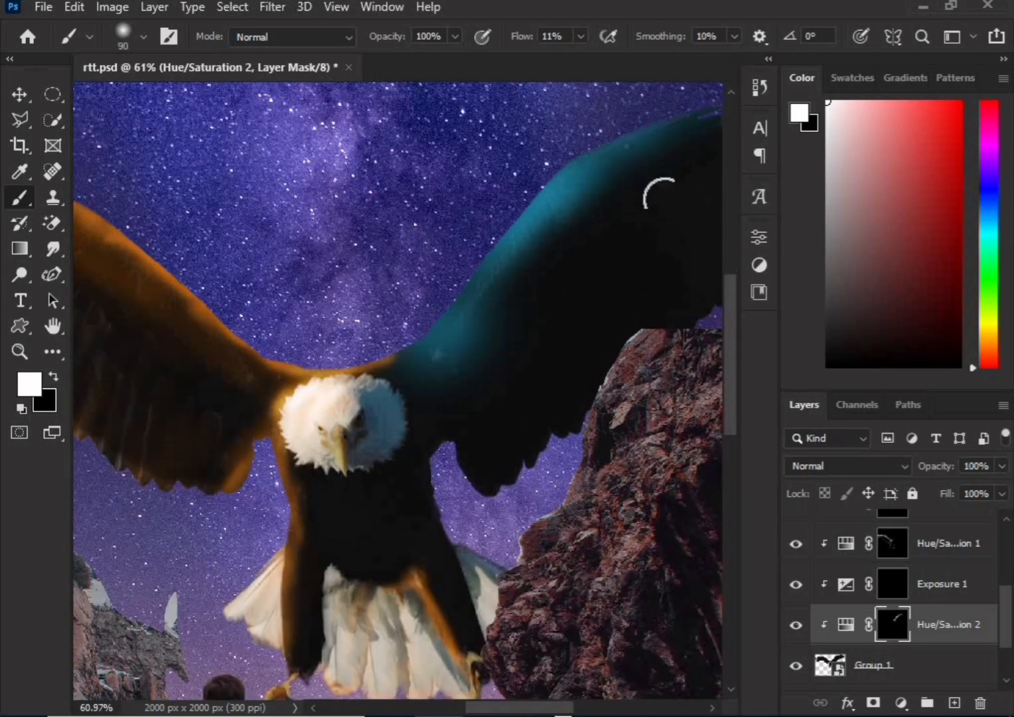
key("bracketleft")
key("bracketleft")
key("bracketleft")
left_click_drag(673, 224, 699, 266)
left_click_drag(622, 273, 651, 310)
key("ctrl+z")
scroll(565, 293, "down", 1)
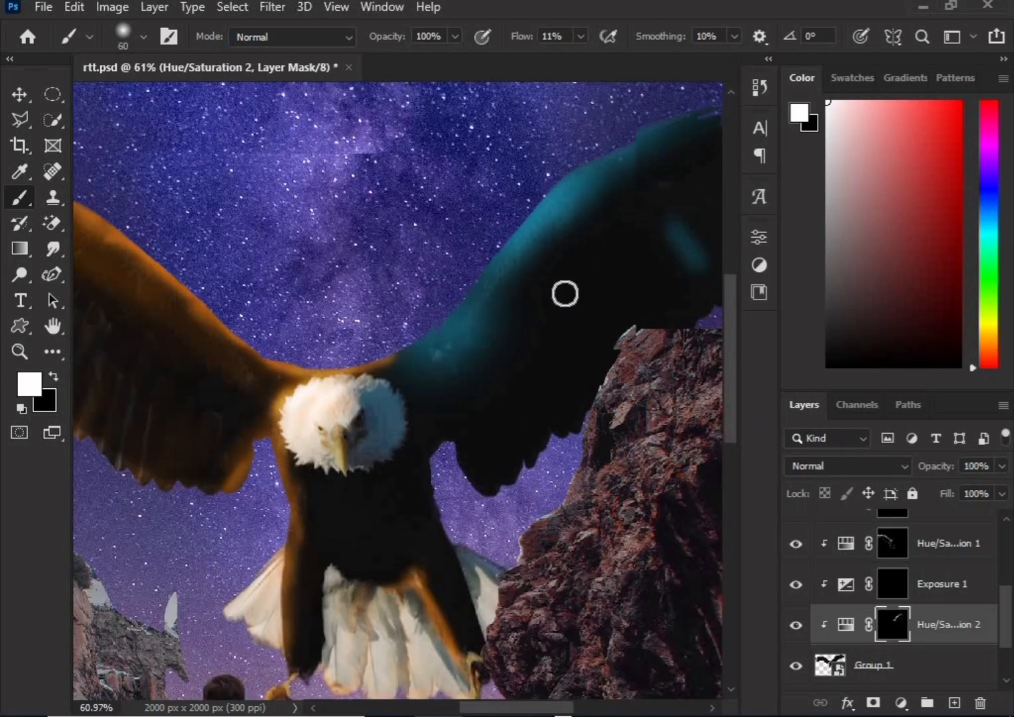
Extend the cyan highlight along the right wing's upper edge out to the topmost tip feather
scroll(690, 204, "down", 3)
scroll(616, 186, "up", 4)
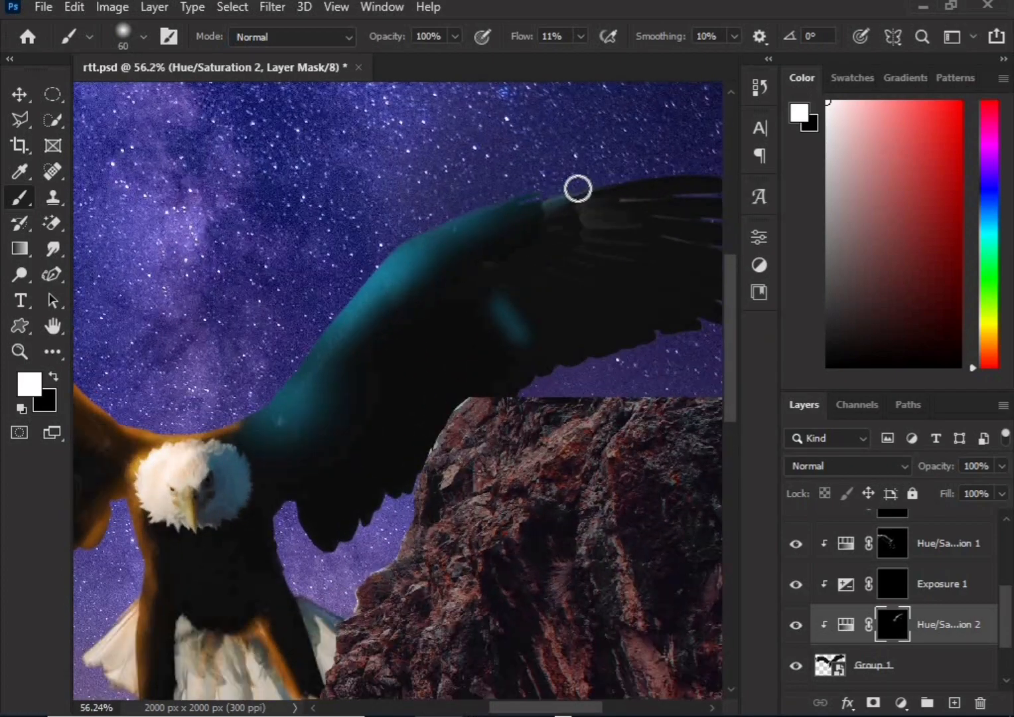
scroll(697, 205, "down", 3)
scroll(592, 239, "up", 2)
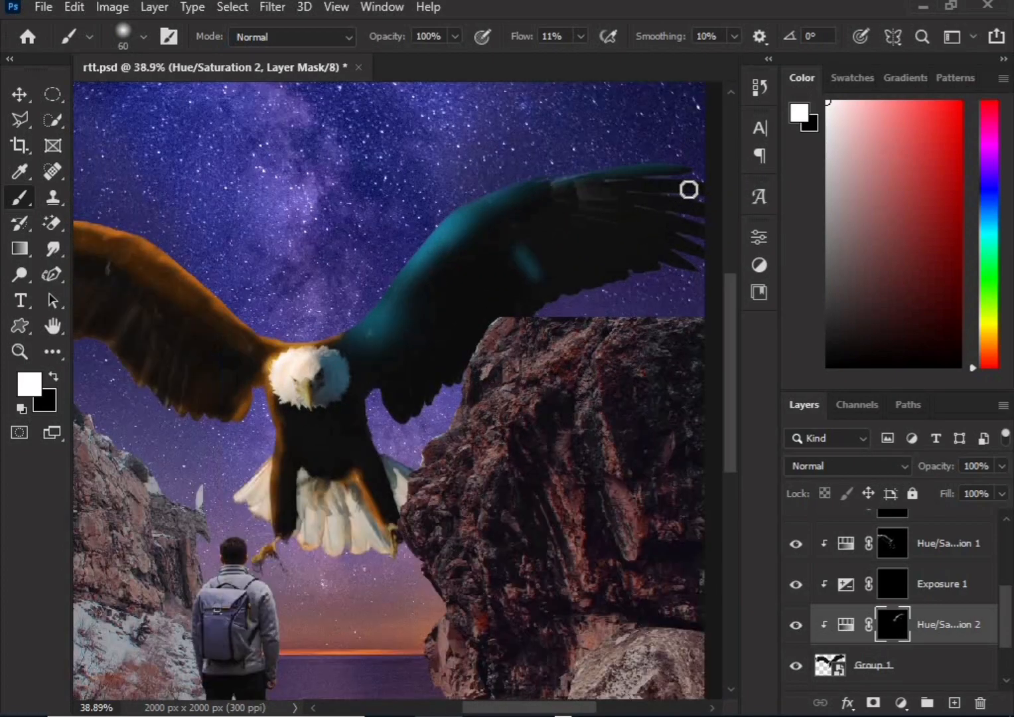
key("bracketleft")
scroll(663, 212, "down", 1)
scroll(703, 192, "up", 4)
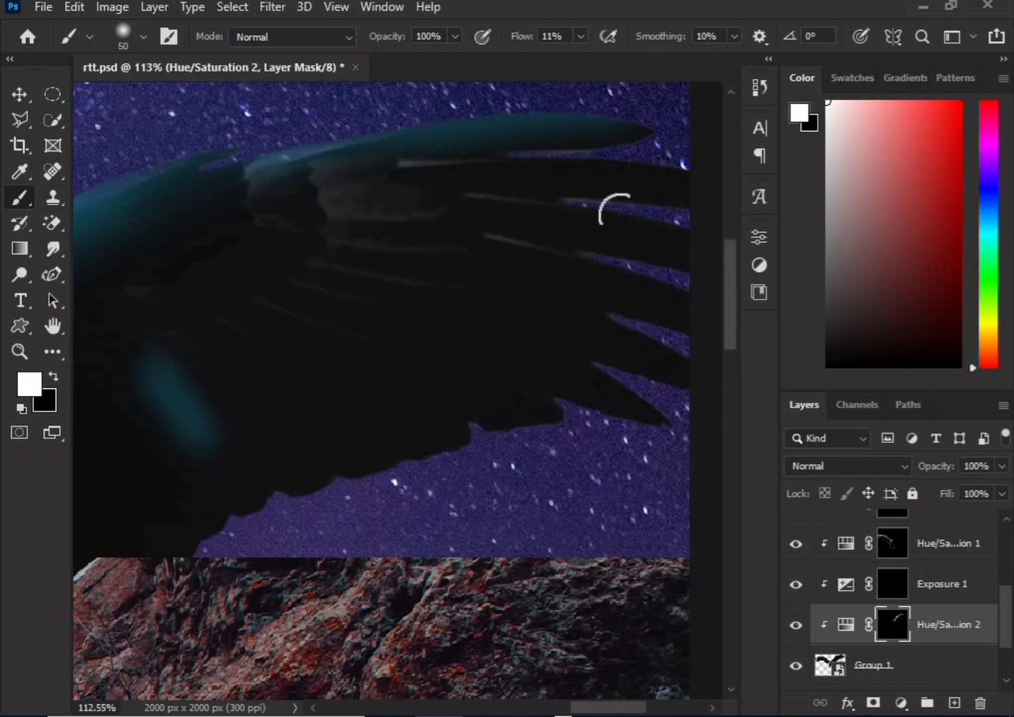
Paint thin cyan rim light on the separate tip feathers and the trailing edge of the right wing with size 20 and 15 brushes
key("bracketleft")
key("bracketleft")
key("bracketleft")
left_click_drag(491, 162, 686, 166)
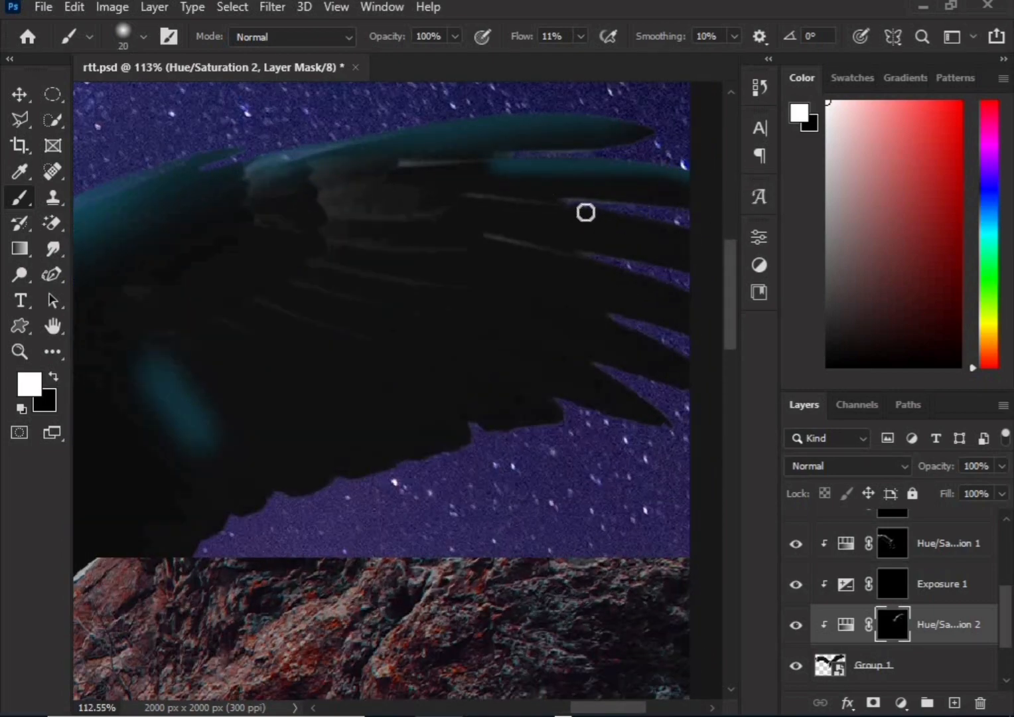
left_click_drag(585, 212, 792, 257)
key("bracketleft")
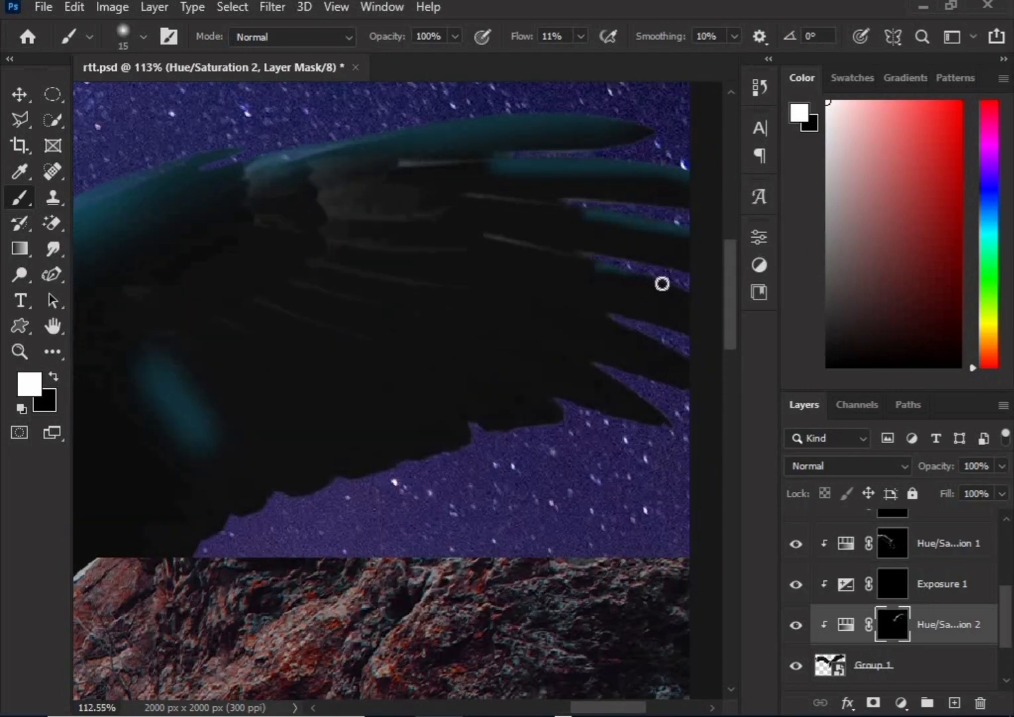
left_click_drag(618, 327, 687, 357)
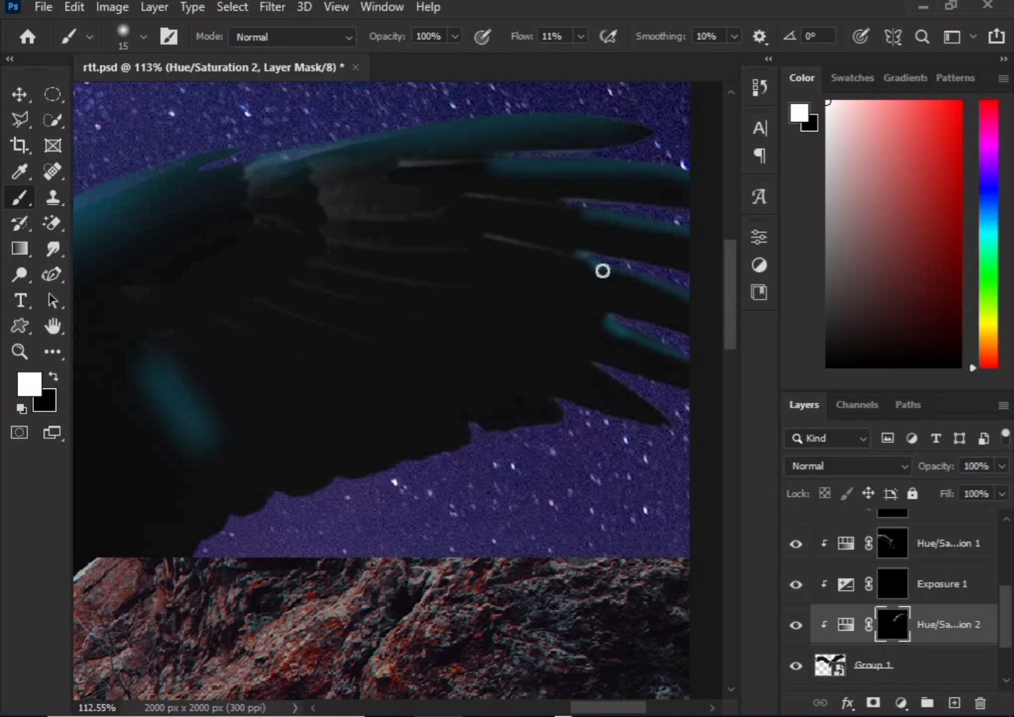
left_click_drag(611, 372, 671, 426)
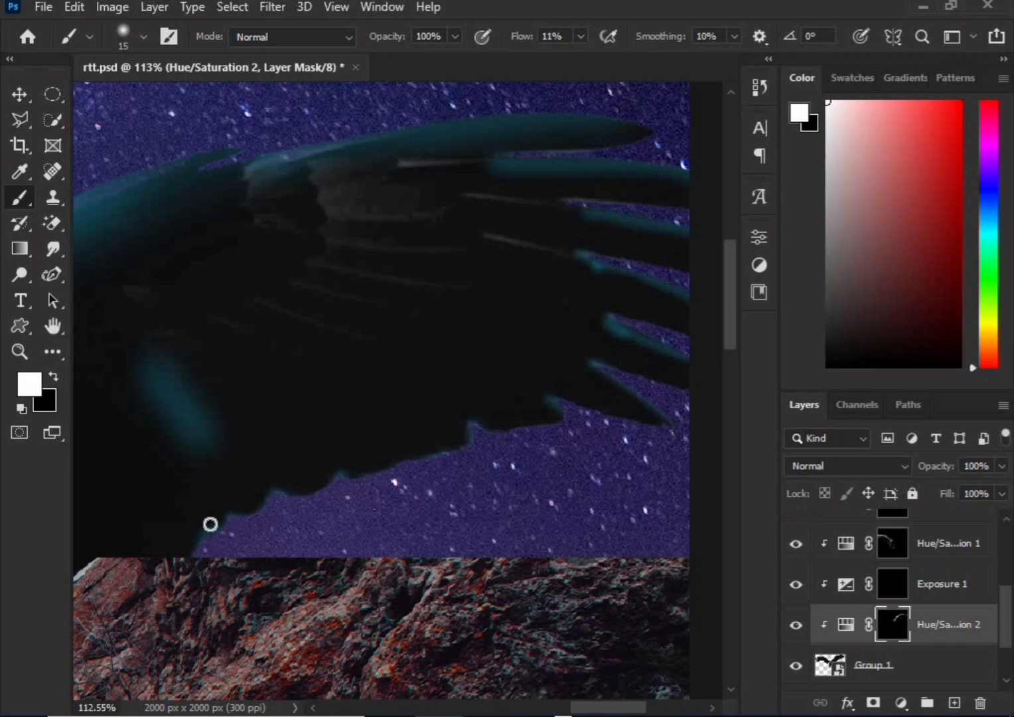
Fade the short cyan stroke inside the right wing by painting black on the adjustment's mask at 11% flow
scroll(210, 524, "down", 6)
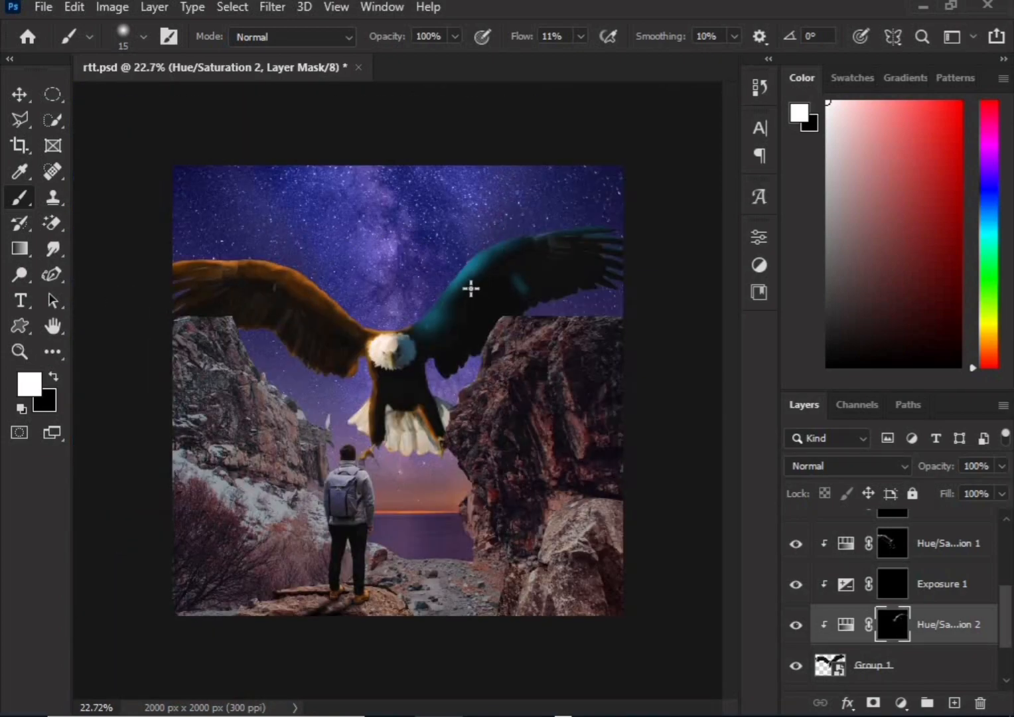
scroll(418, 388, "up", 2)
key("x")
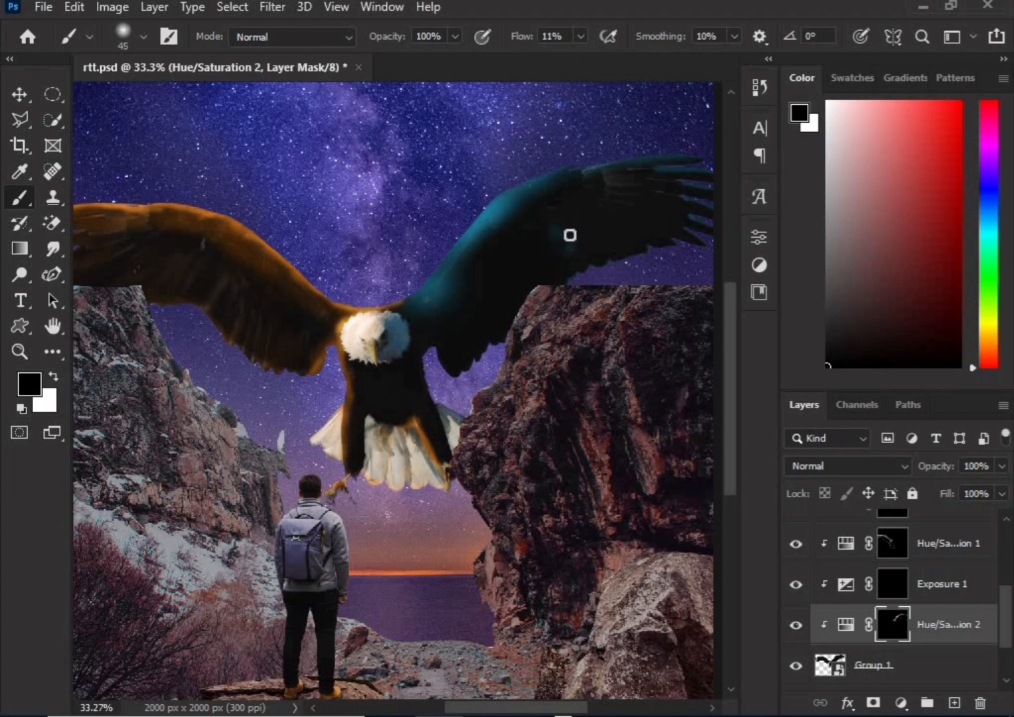
scroll(550, 238, "up", 2)
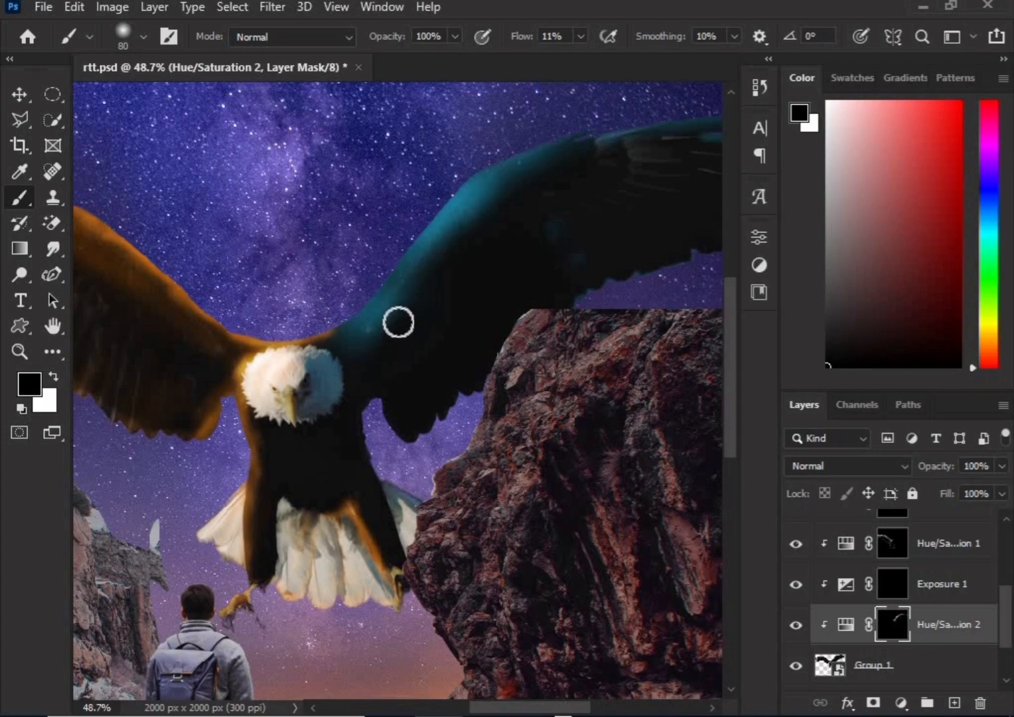
Set the brush flow to 1% and paint a faint cyan tint over the right wing's dark interior with a white size 100 brush
left_click_drag(516, 41, 513, 40)
left_click(53, 374)
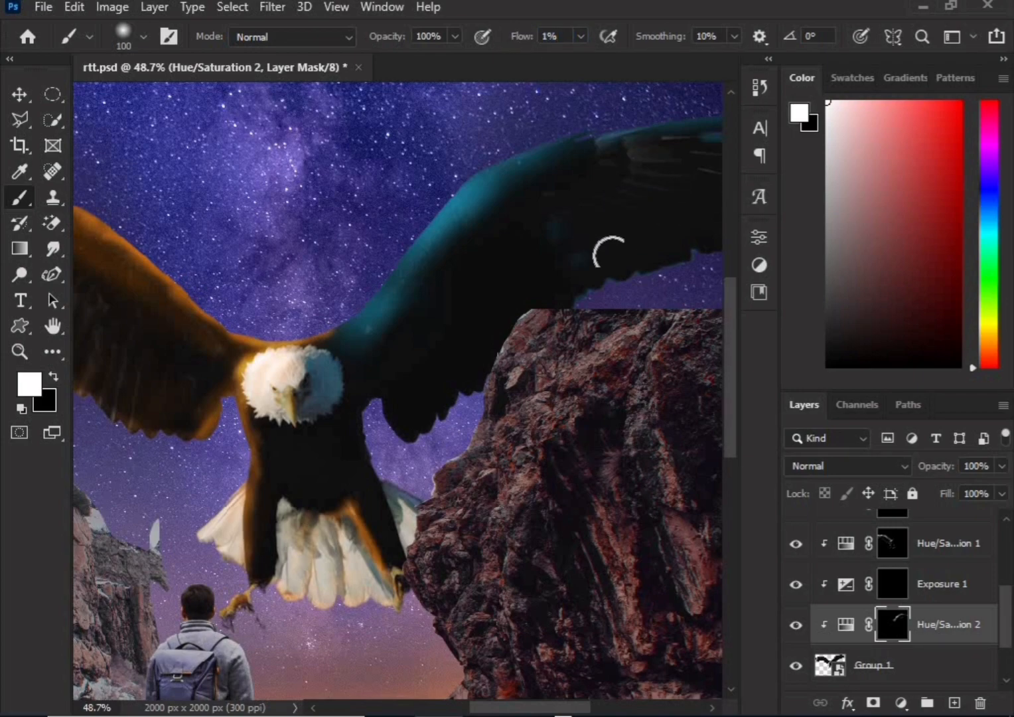
left_click(53, 375)
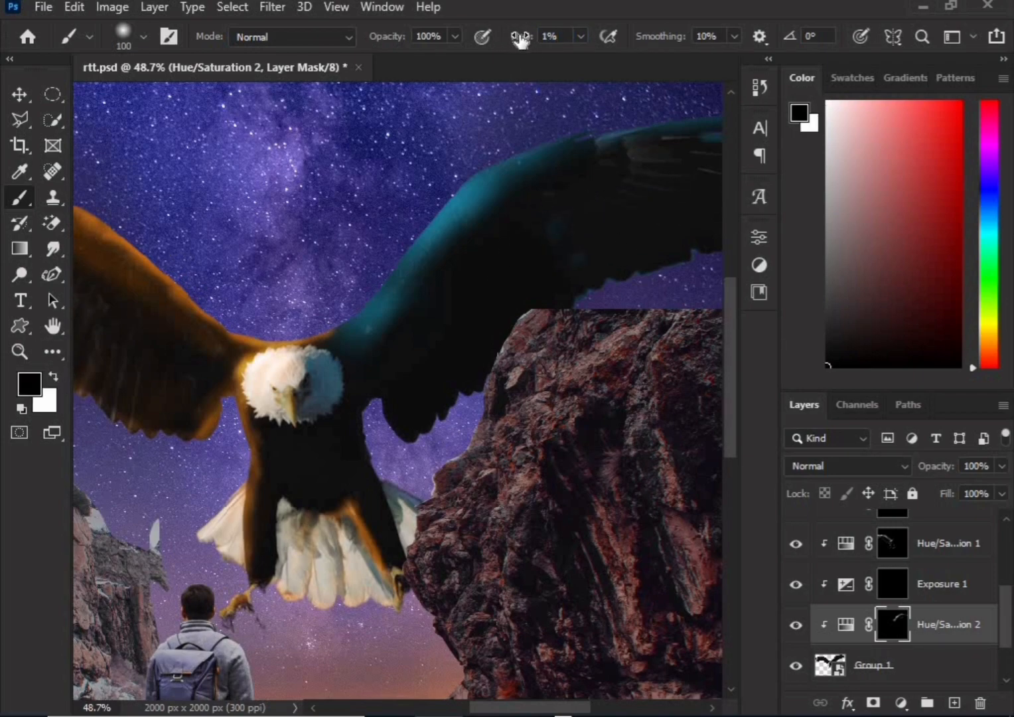
left_click_drag(521, 39, 553, 42)
left_click(53, 375)
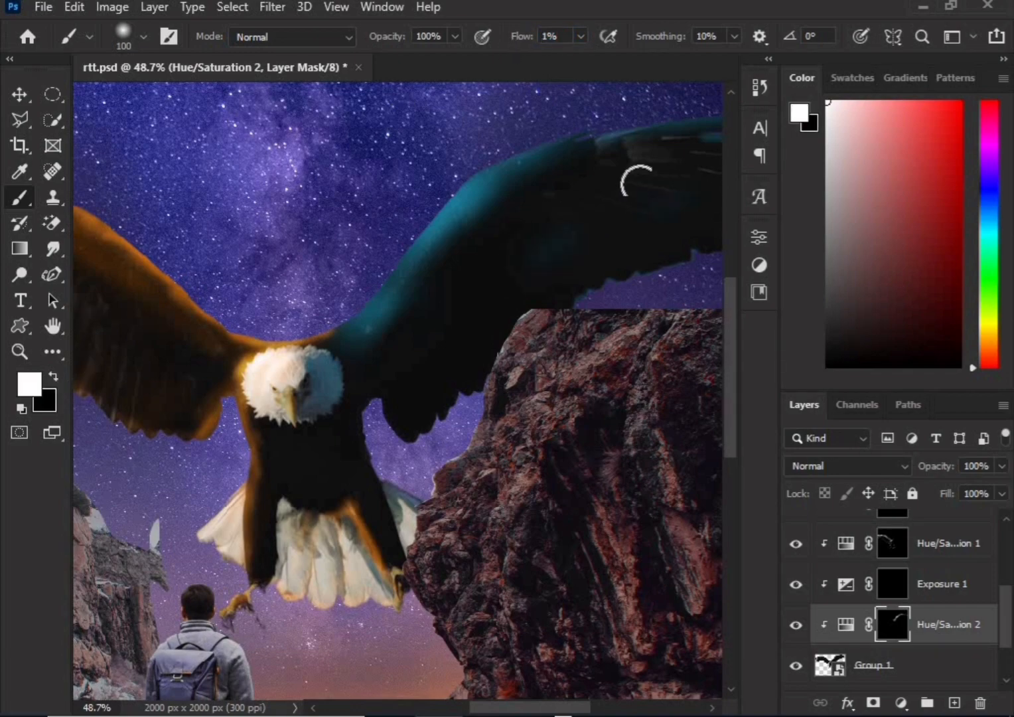
Paint faint cyan streaks over the right wing's lower inner feathers with a size 40 brush at 1% flow
scroll(524, 260, "up", 3)
key("bracketleft")
key("bracketleft")
key("bracketleft")
key("bracketleft")
key("bracketleft")
key("bracketleft")
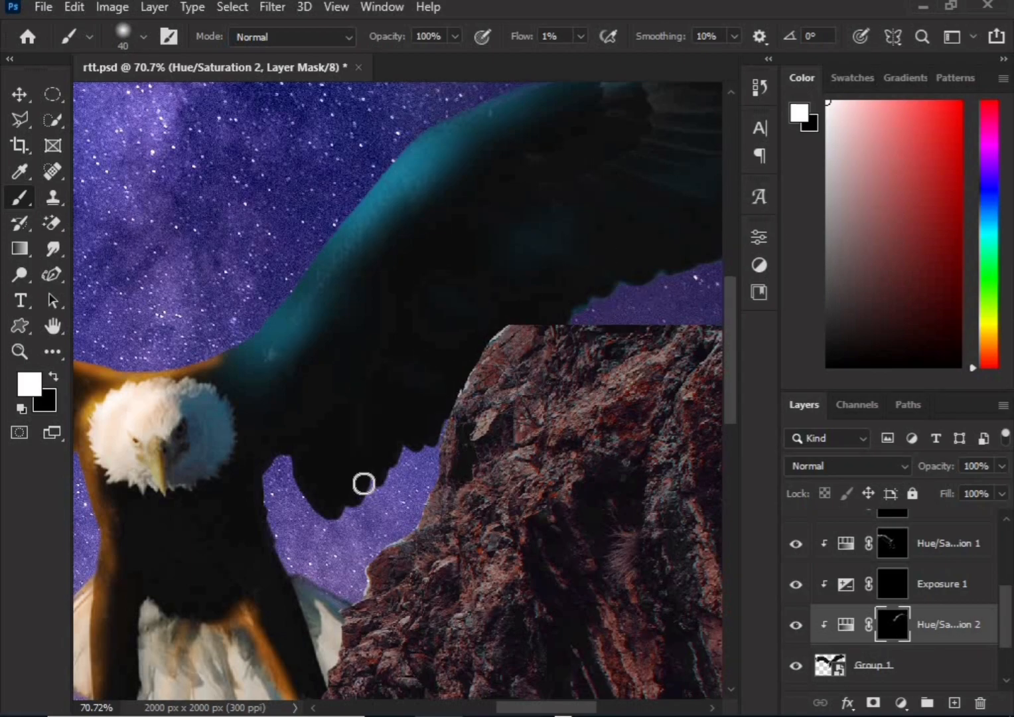
scroll(667, 244, "down", 7)
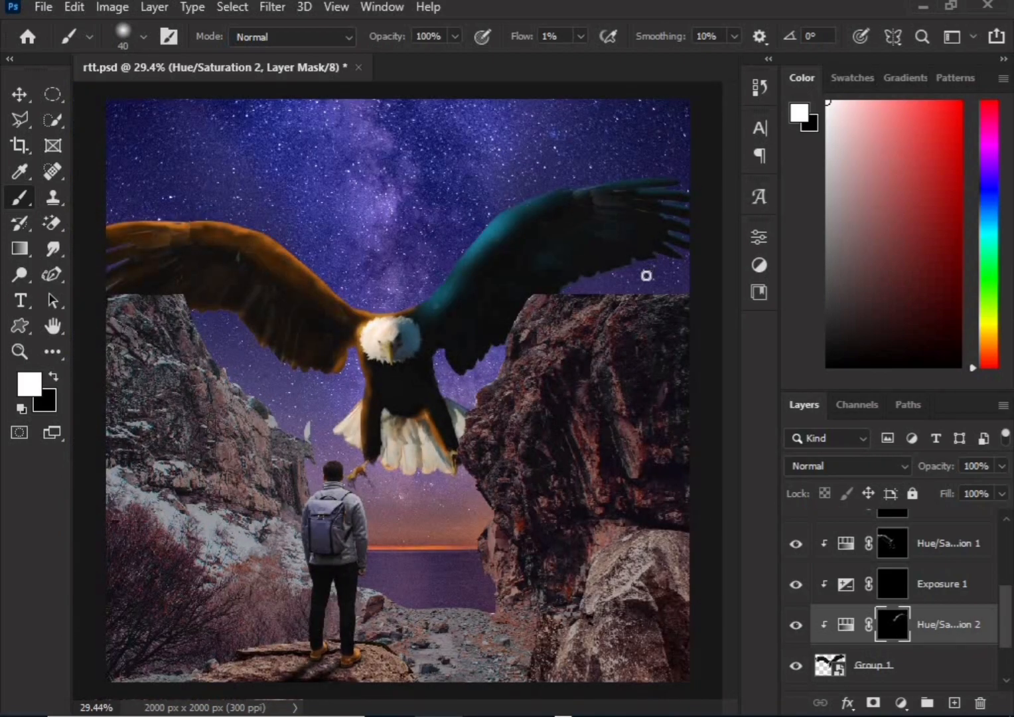
Paint cyan rim light along the right wing's ragged lower edge beside the cliff, using a size 40 brush at 34% flow
scroll(507, 306, "up", 11)
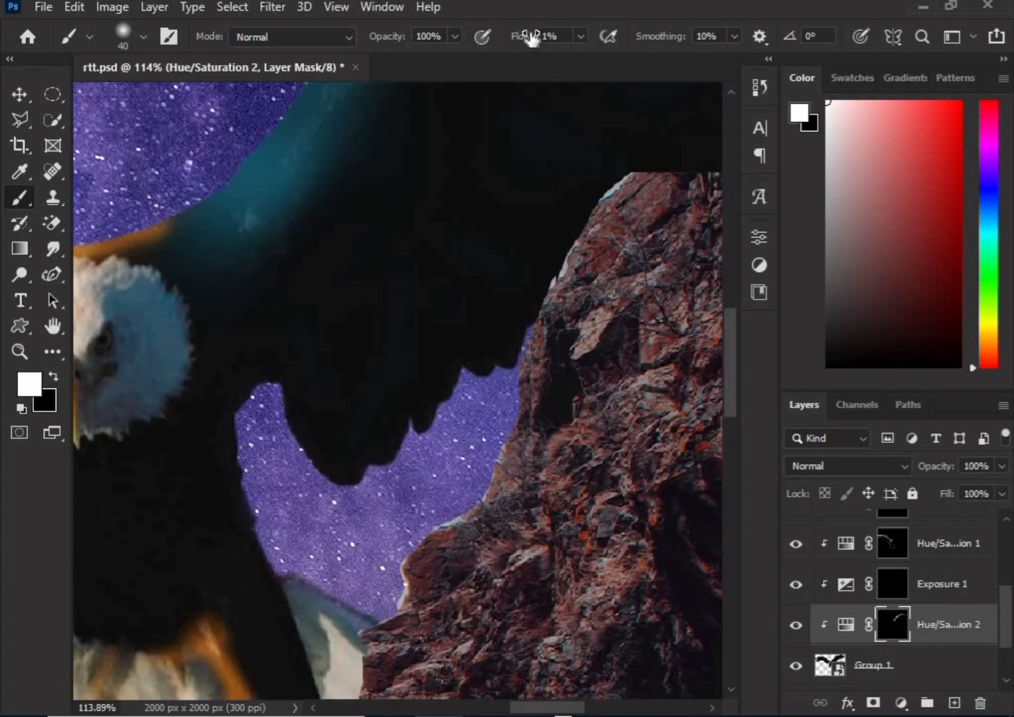
scroll(514, 539, "up", 2)
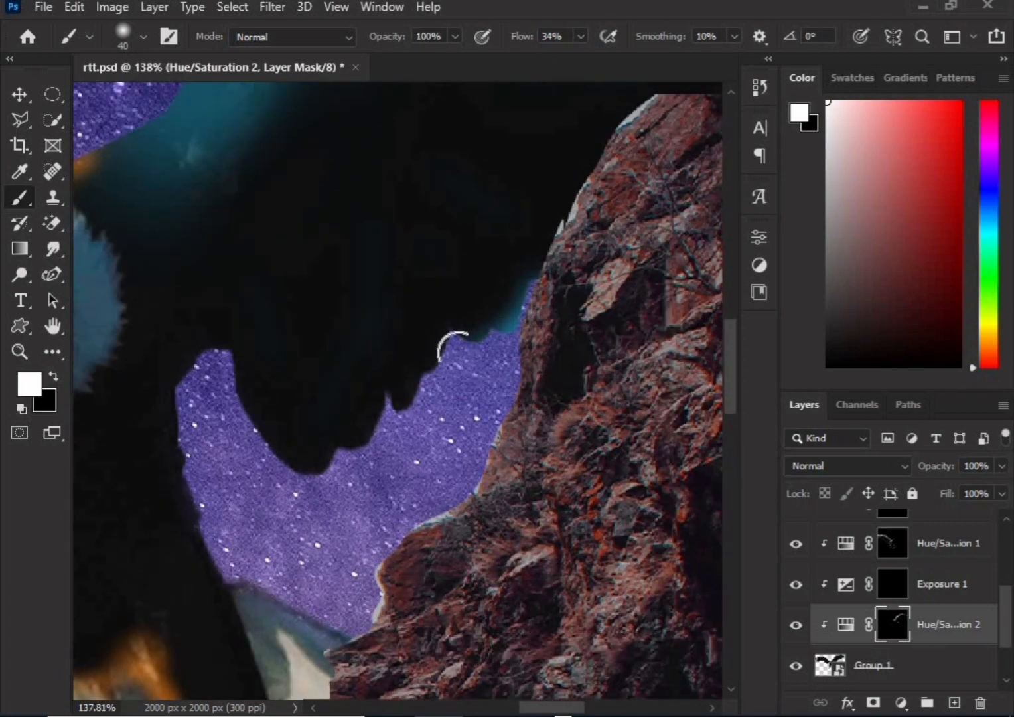
mouse_move(445, 379)
left_mouse_down()
mouse_move(375, 418)
mouse_move(330, 462)
mouse_move(294, 473)
left_mouse_up()
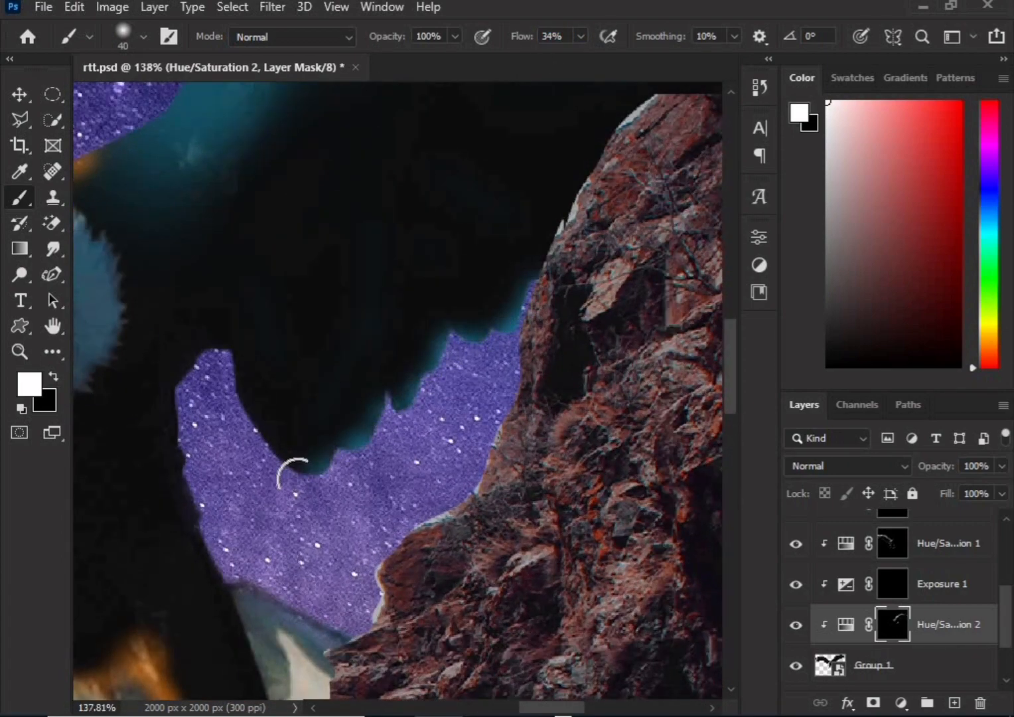
Paint cyan rim light around the gap between the right wing and the eagle's body with a size 25 brush
key("bracketleft")
key("bracketleft")
key("bracketleft")
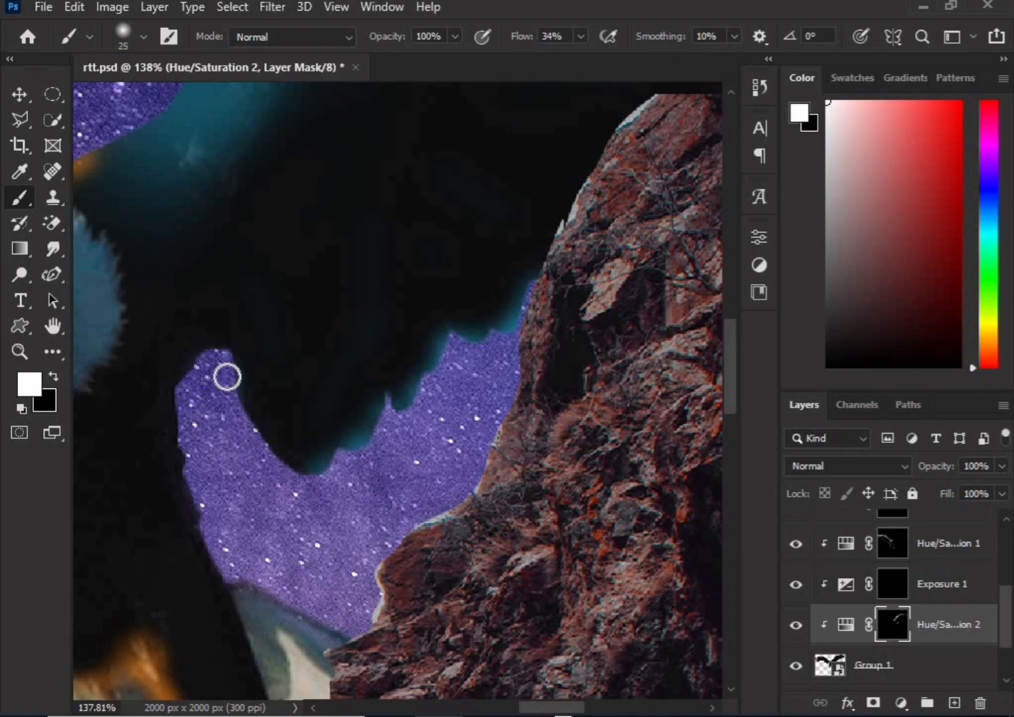
left_click_drag(226, 375, 272, 455)
mouse_move(244, 376)
left_mouse_down()
mouse_move(195, 377)
mouse_move(175, 429)
mouse_move(197, 509)
mouse_move(249, 591)
left_mouse_up()
Paint cyan rim light beside the eagle's right leg and along its left leg's inner edge, reducing the brush to size 15 and 21% flow
scroll(287, 676, "down", 6)
scroll(408, 366, "up", 5)
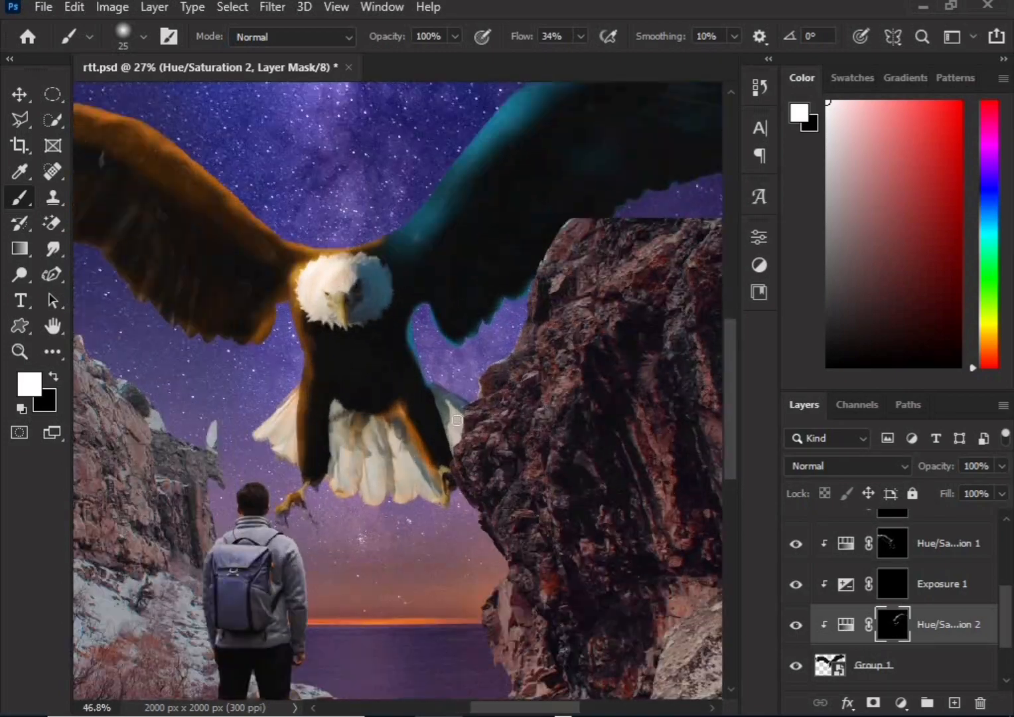
mouse_move(426, 352)
left_mouse_down()
mouse_move(464, 377)
mouse_move(460, 473)
mouse_move(414, 462)
left_mouse_up()
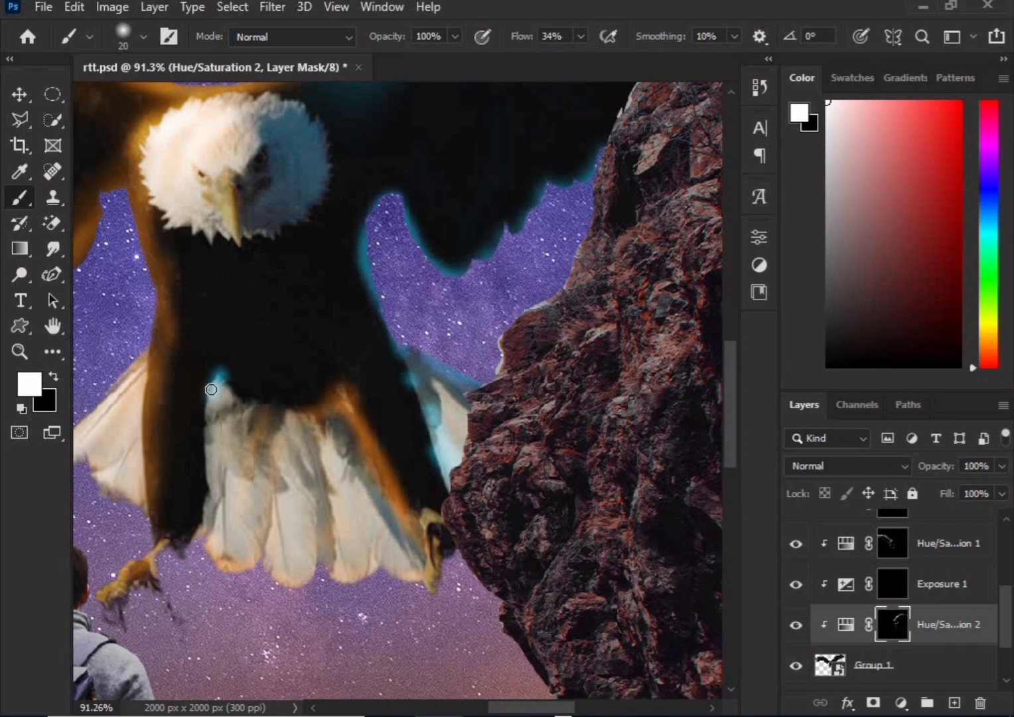
key("ctrl+z")
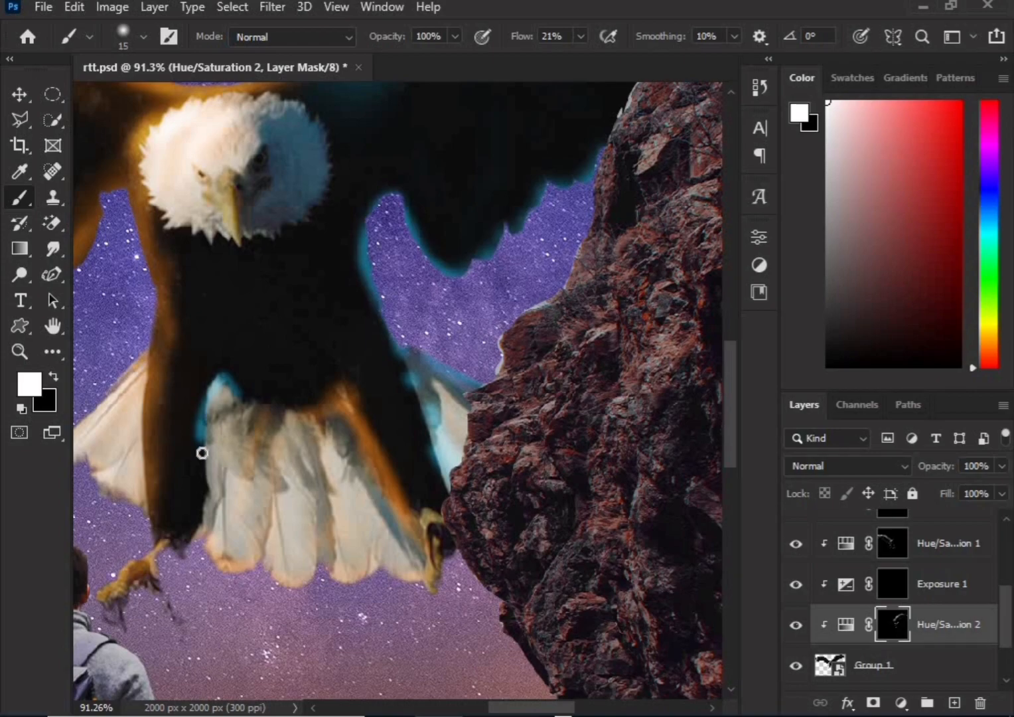
left_click_drag(202, 453, 198, 534)
Duplicate the Hue/Saturation 2 adjustment layer and fill the copy's mask with black
scroll(273, 442, "down", 5, "alt")
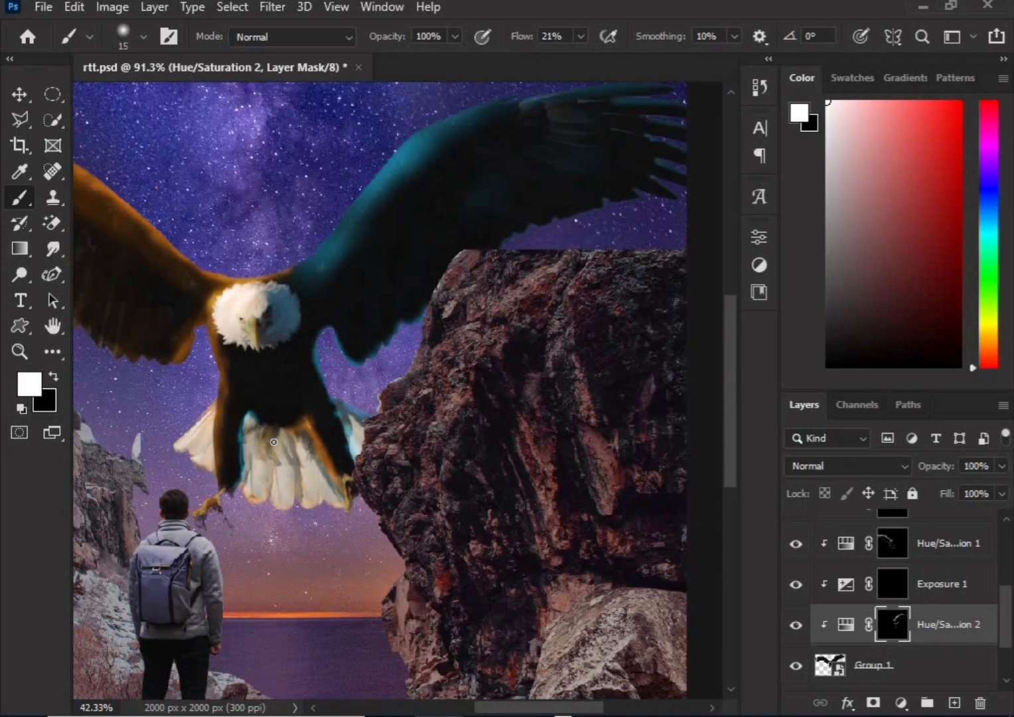
scroll(276, 447, "down", 3, "alt")
scroll(364, 463, "up", 4, "alt")
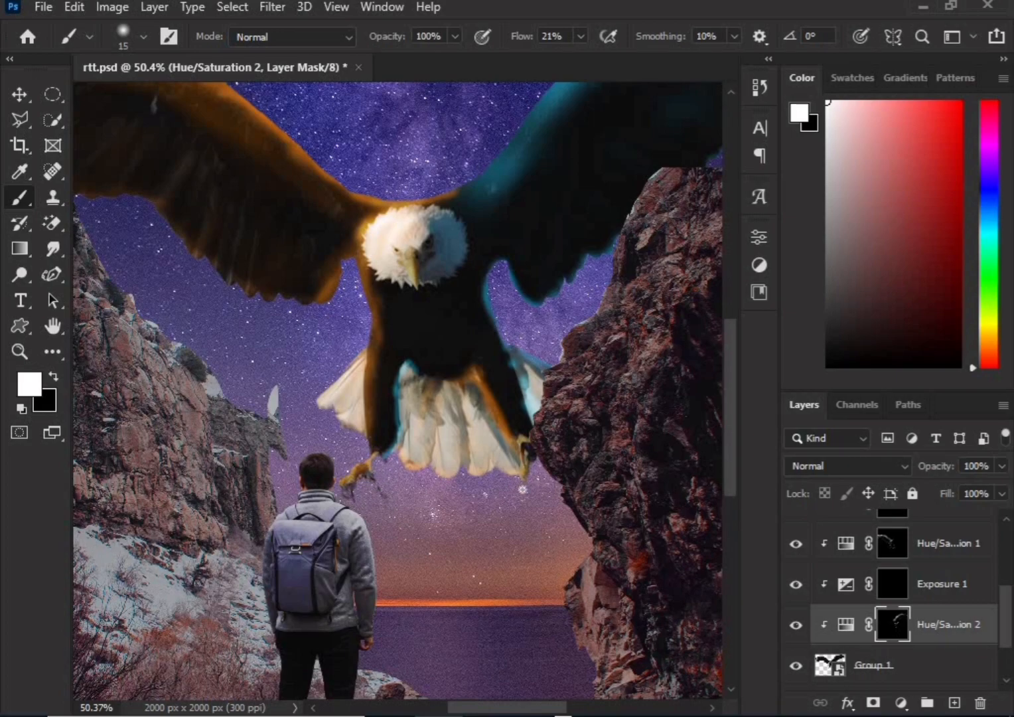
scroll(523, 489, "up", 1, "alt")
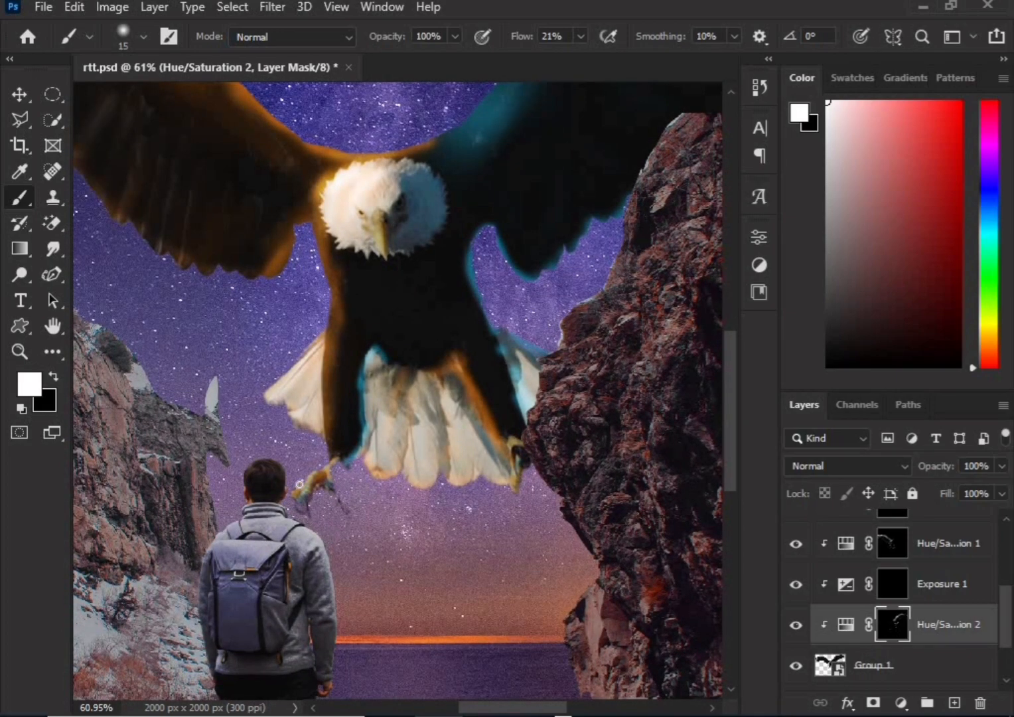
scroll(299, 485, "down", 5, "alt")
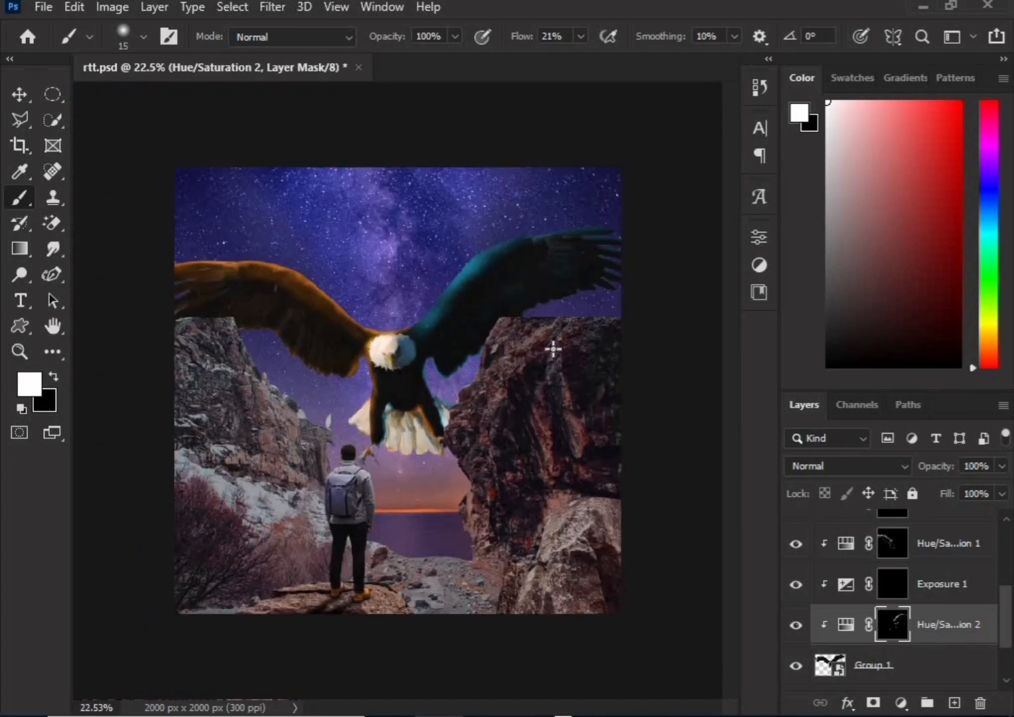
scroll(531, 305, "up", 4, "alt")
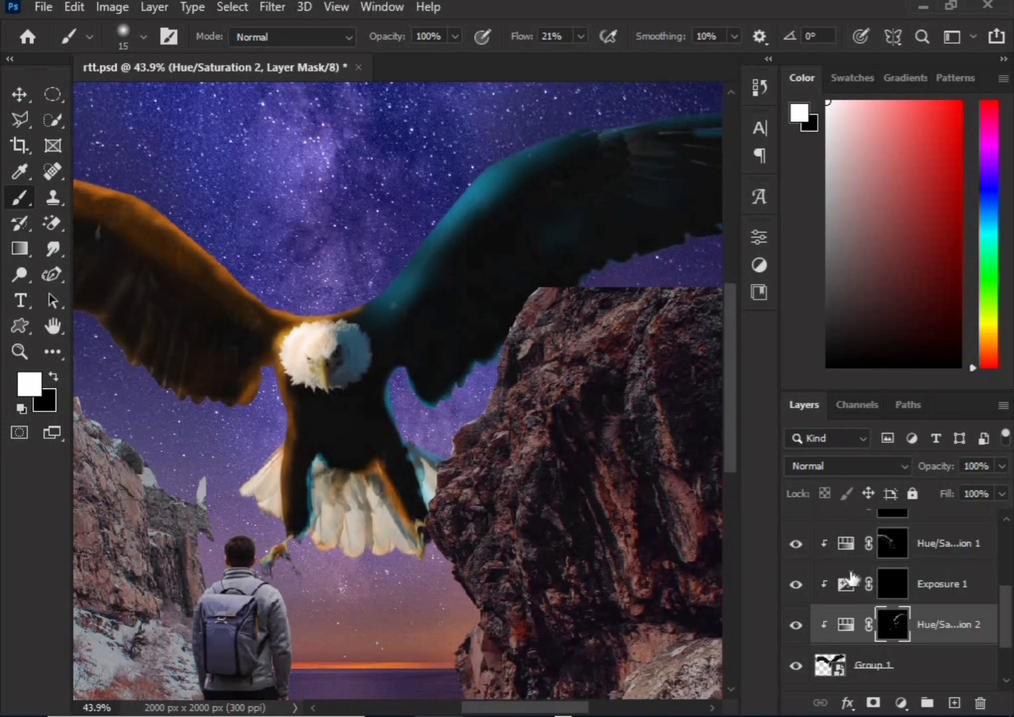
left_click_drag(899, 637, 899, 634)
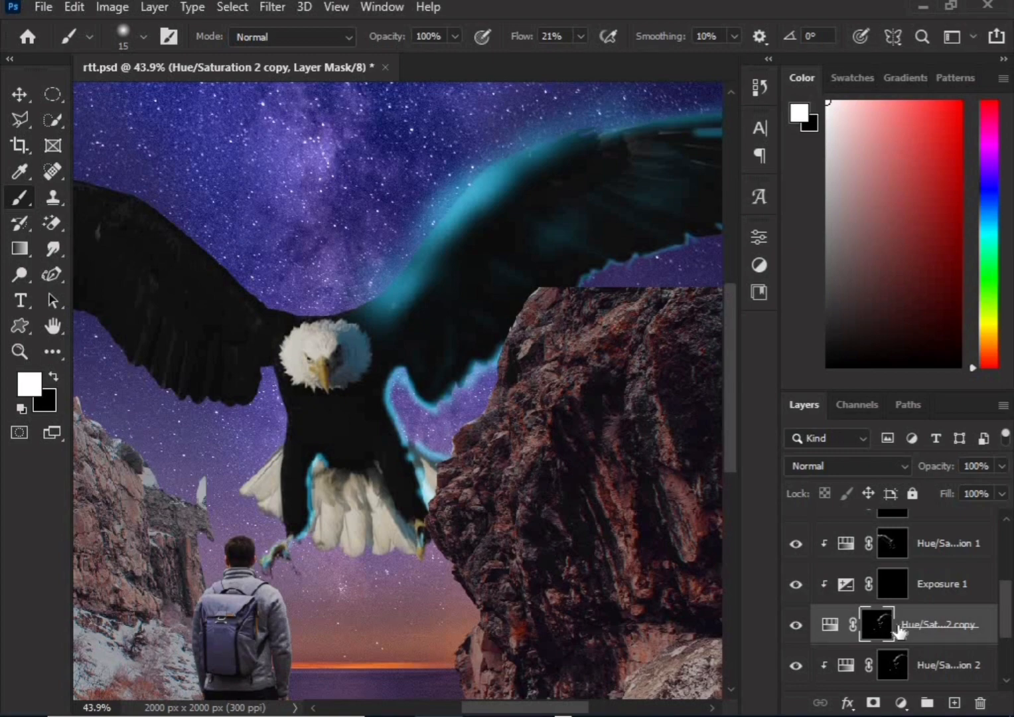
key("ctrl+BackSpace")
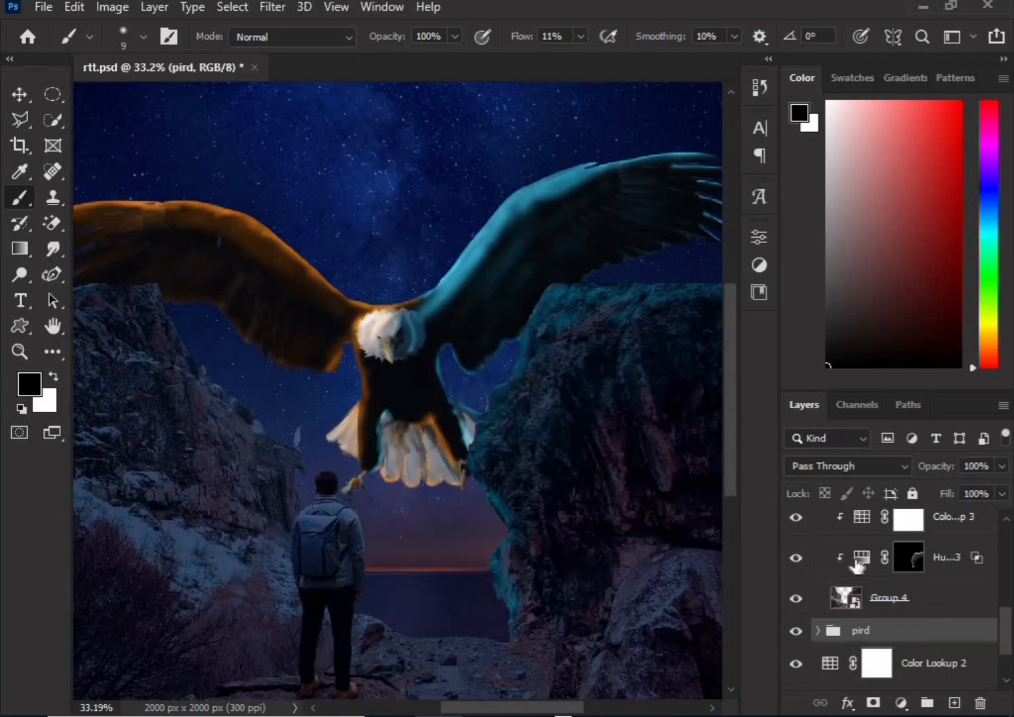
Group the rock layer Group 3 with its clipped adjustment layers up to Color Lookup 4 and rename the group
scroll(858, 564, "up", 3)
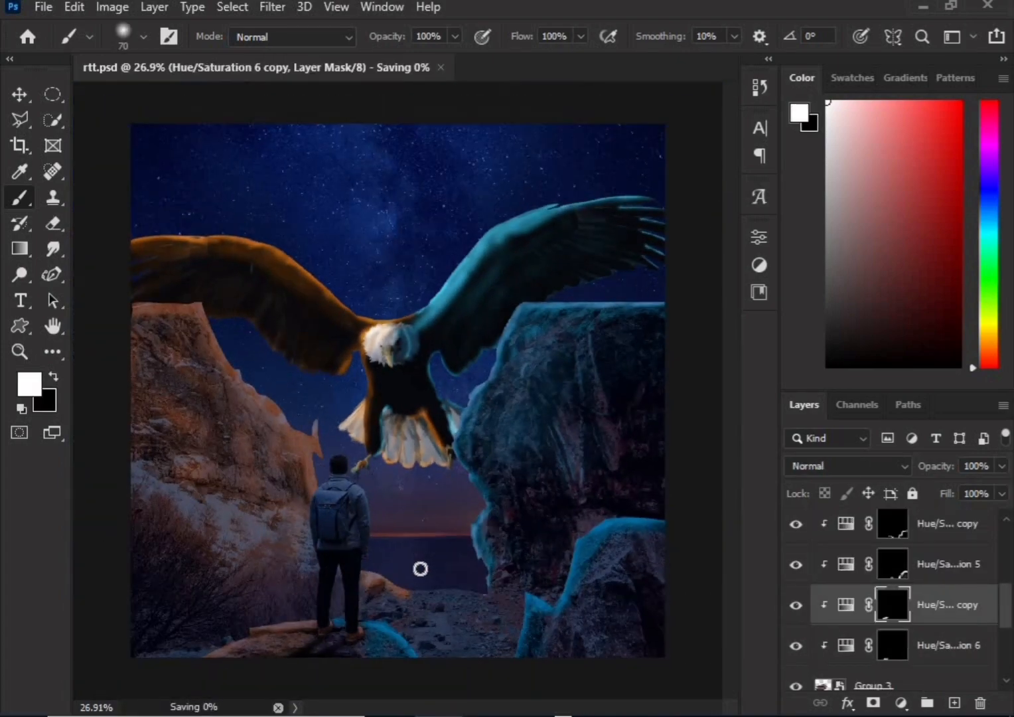
scroll(420, 569, "down", 1)
scroll(882, 576, "up", 3)
scroll(871, 584, "down", 6)
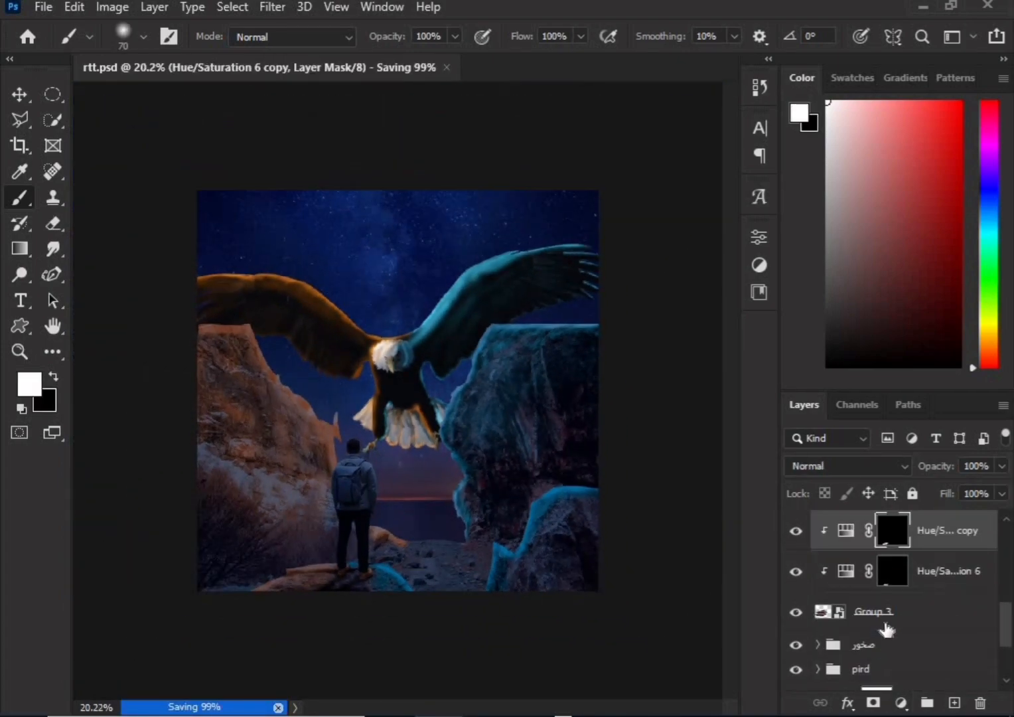
left_click(885, 629)
scroll(928, 601, "up", 3)
scroll(938, 584, "up", 1)
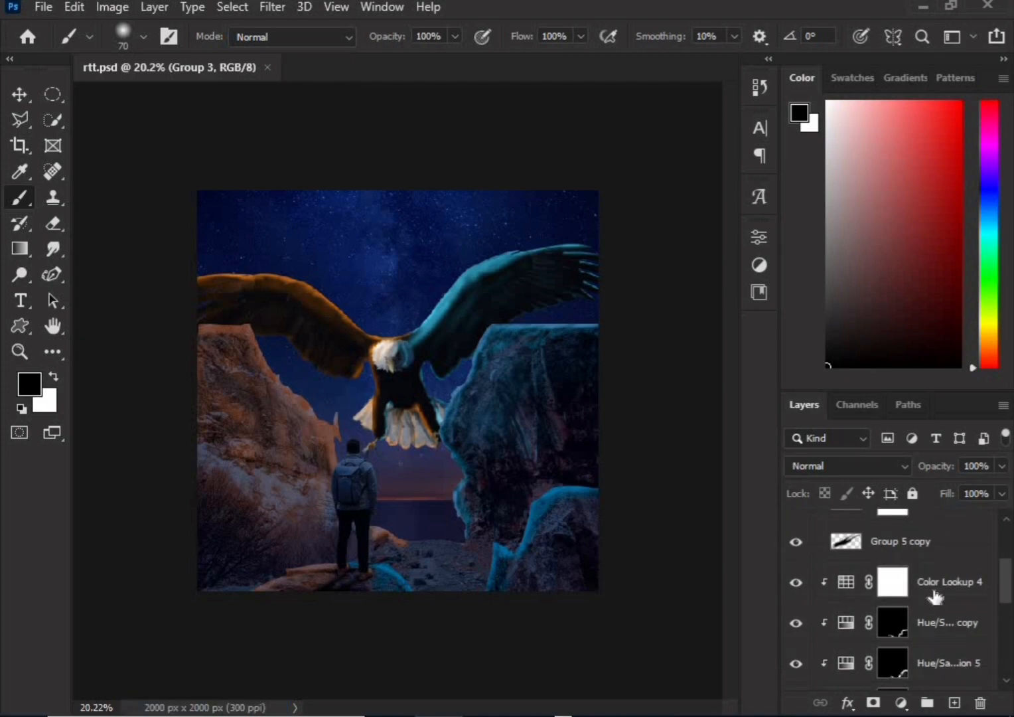
left_click(936, 597, "shift")
key("ctrl+g")
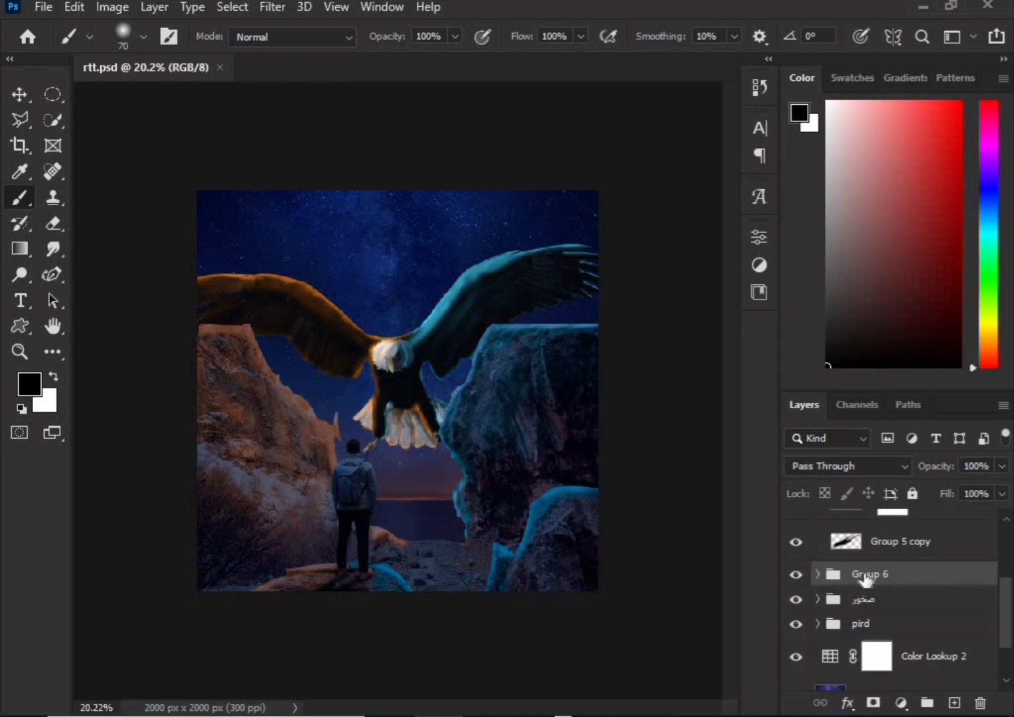
key("Return")
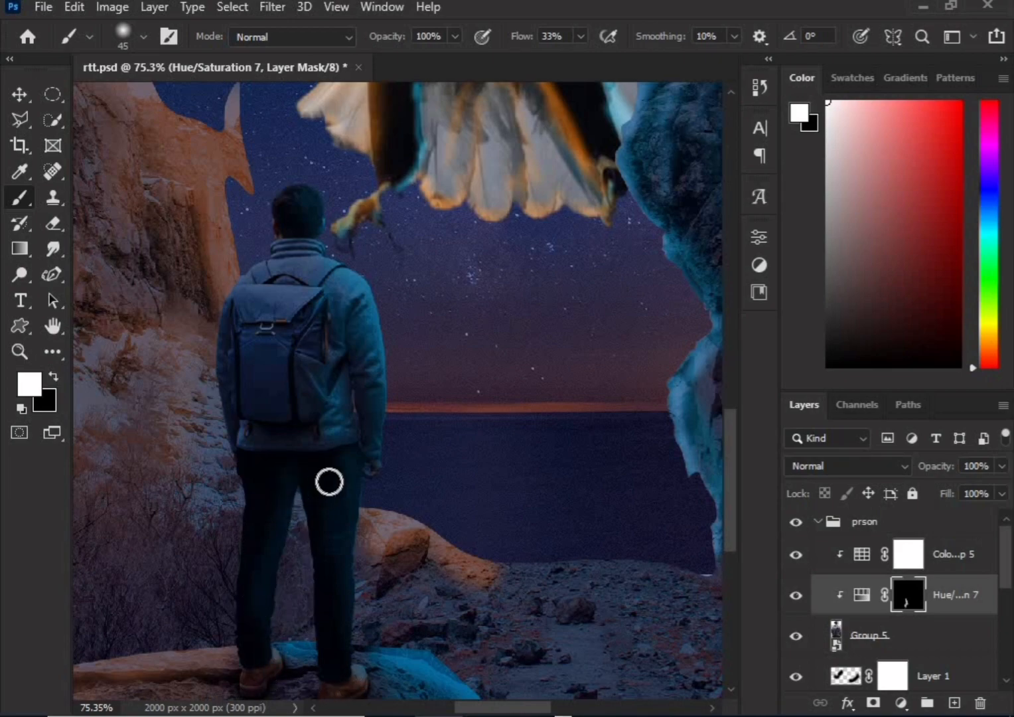
Duplicate the man's Hue/Saturation 7 adjustment, reset the copy's mask to plain white and clip it to the man's layer
scroll(749, 527, "down", 3)
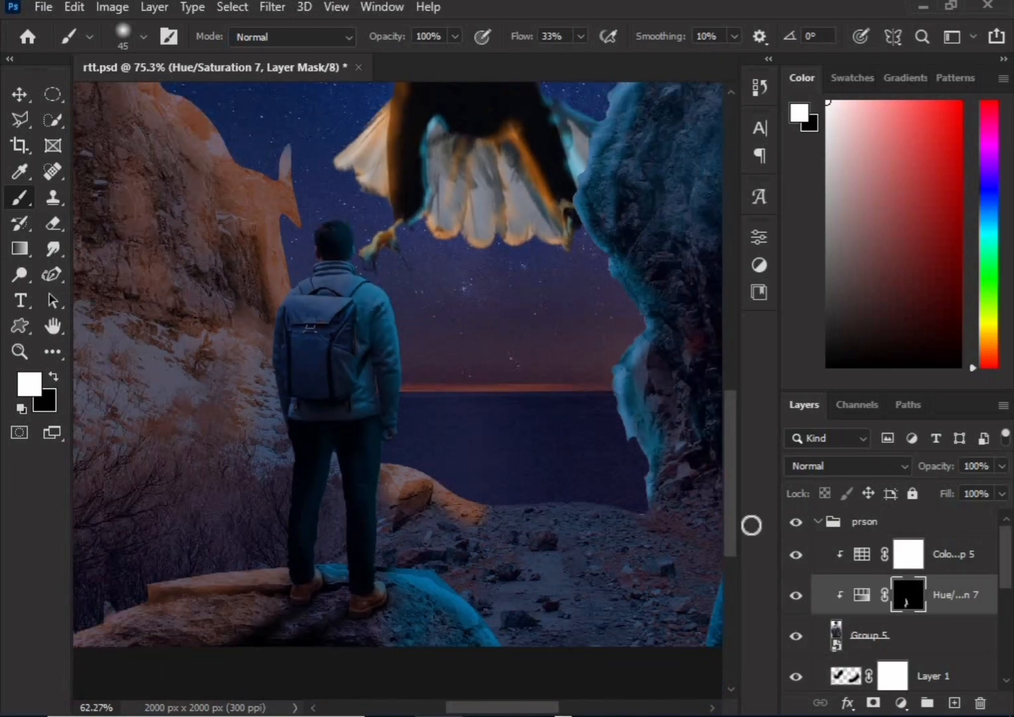
scroll(870, 600, "down", 1)
key("ctrl+j")
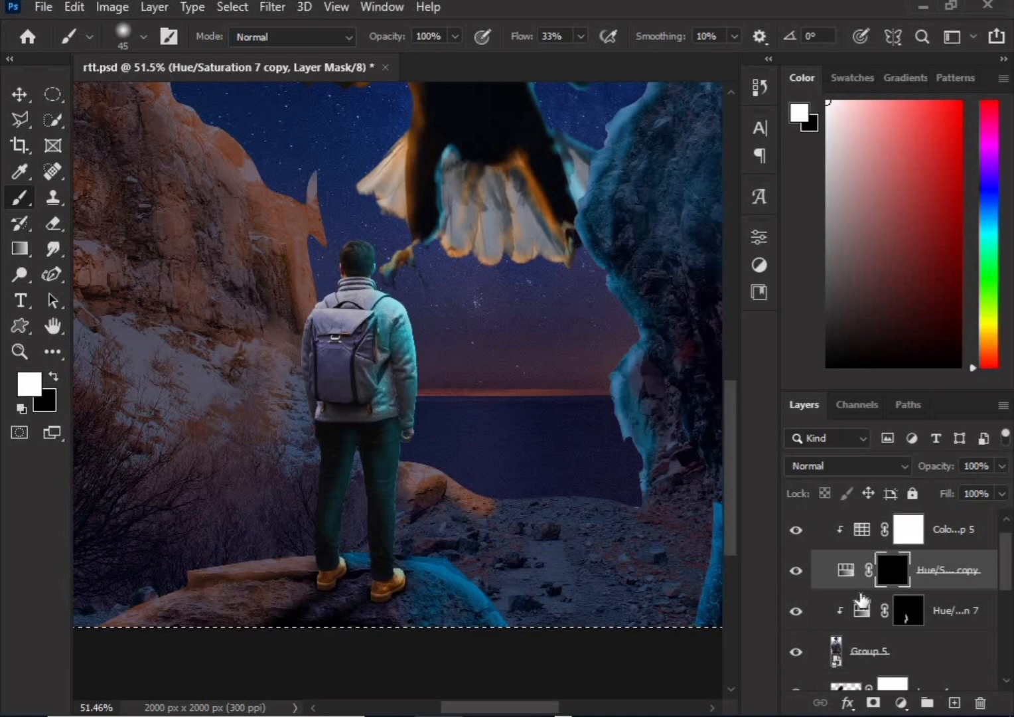
key("ctrl+f")
left_click(671, 19)
key("ctrl+i")
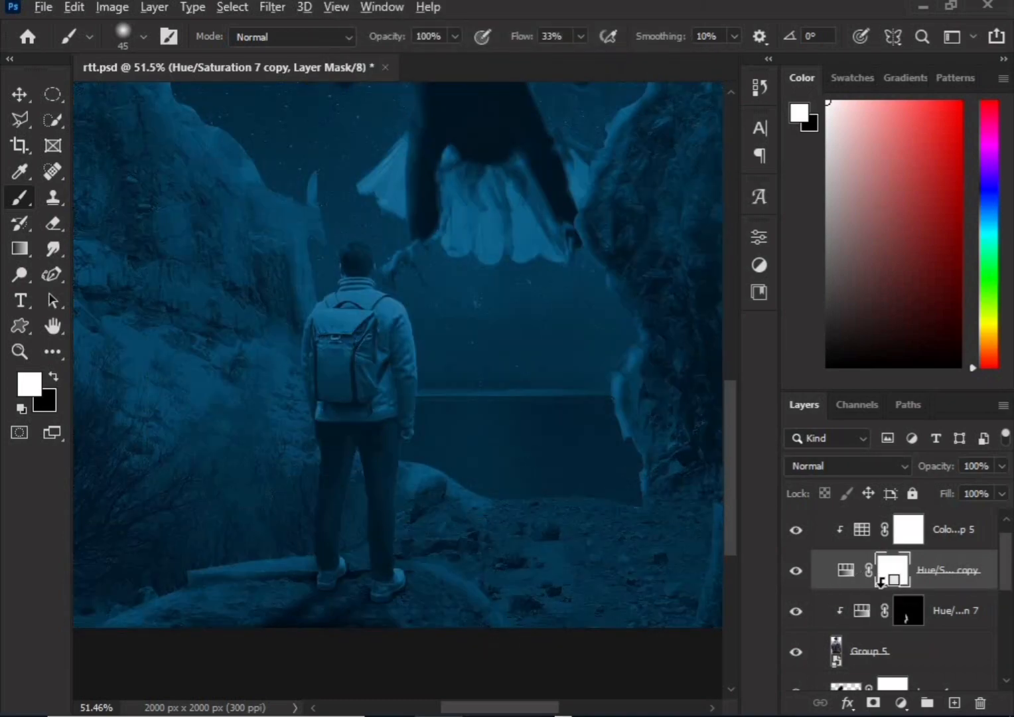
left_click(880, 582, "alt")
Set the copied Hue/Saturation adjustment to saturation 80 and lightness +53, and invert its mask to black
double_click(862, 569)
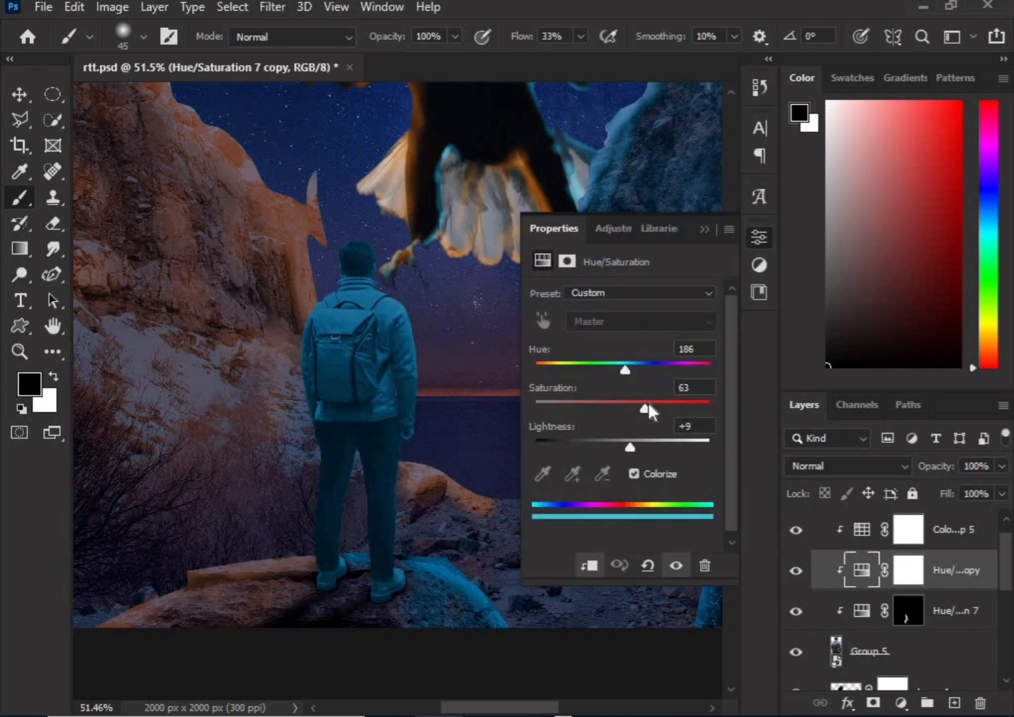
left_click_drag(647, 403, 680, 405)
left_click(669, 442)
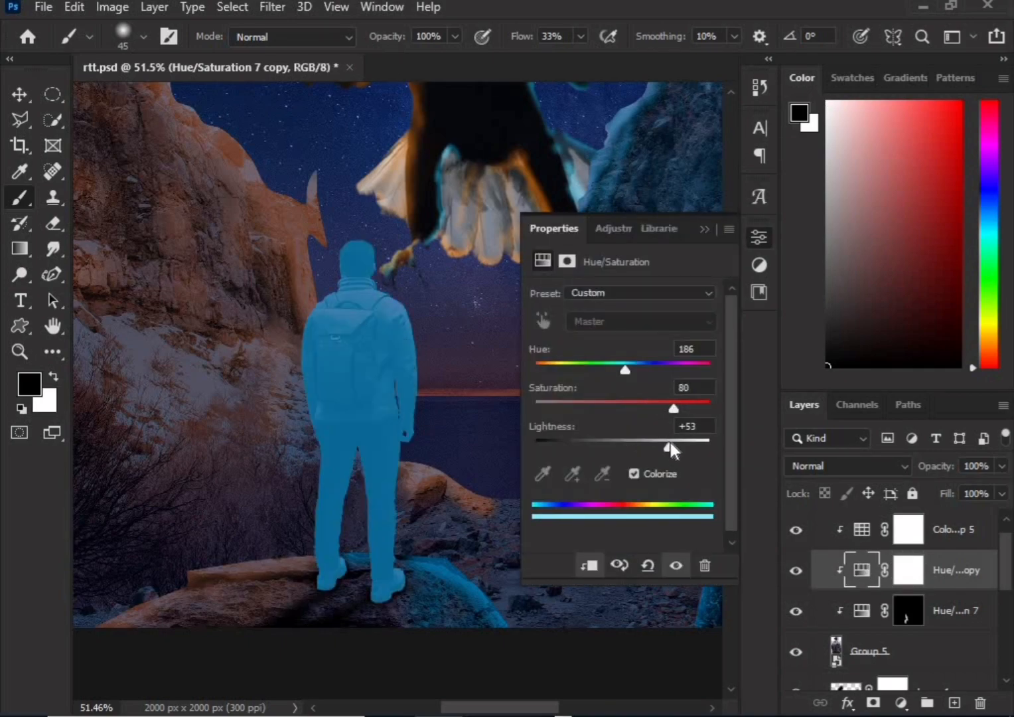
left_click(910, 572)
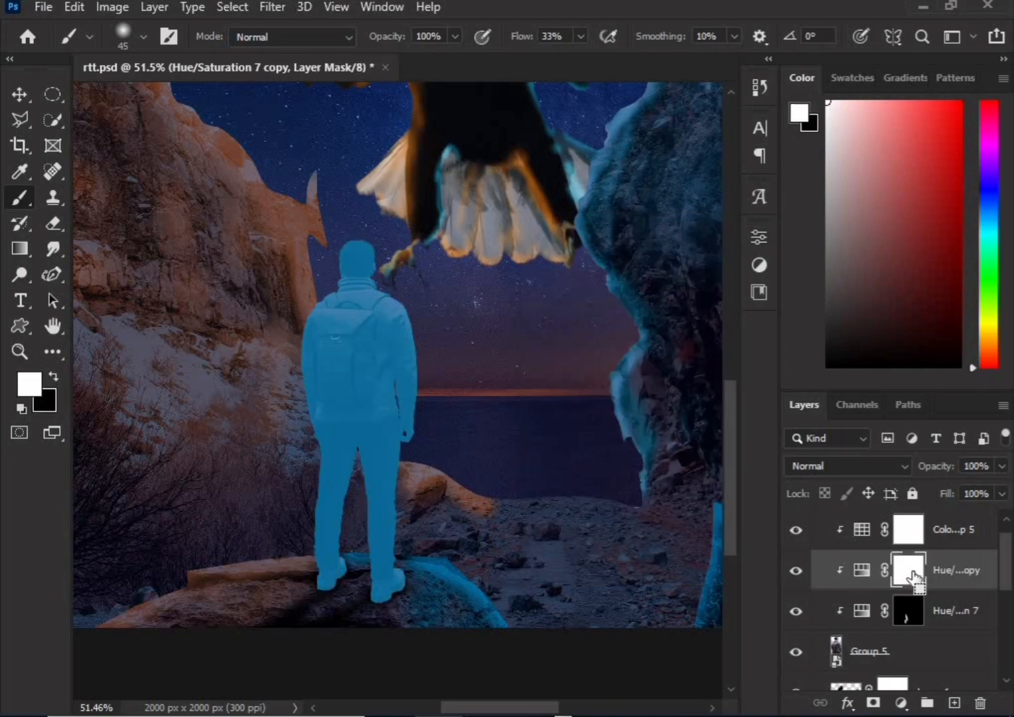
key("ctrl+i")
Paint cyan rim light along the man's right shoulder, arm and both trouser legs using a white size 45 brush at 33% flow
scroll(384, 305, "up", 4)
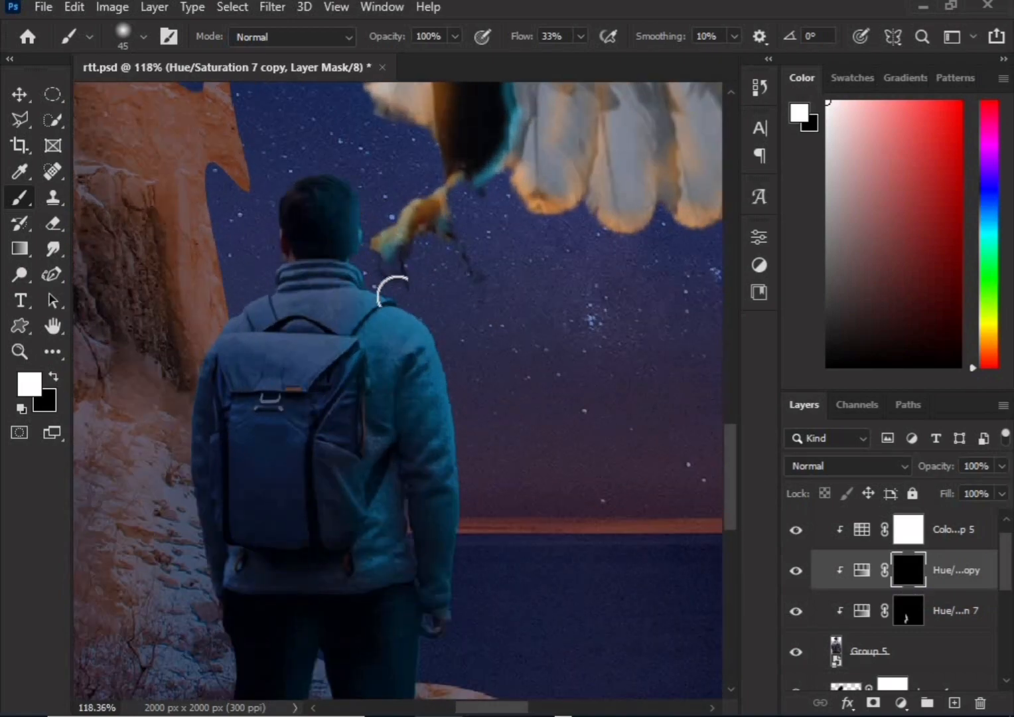
mouse_move(392, 291)
left_mouse_down()
mouse_move(464, 398)
mouse_move(470, 648)
left_mouse_up()
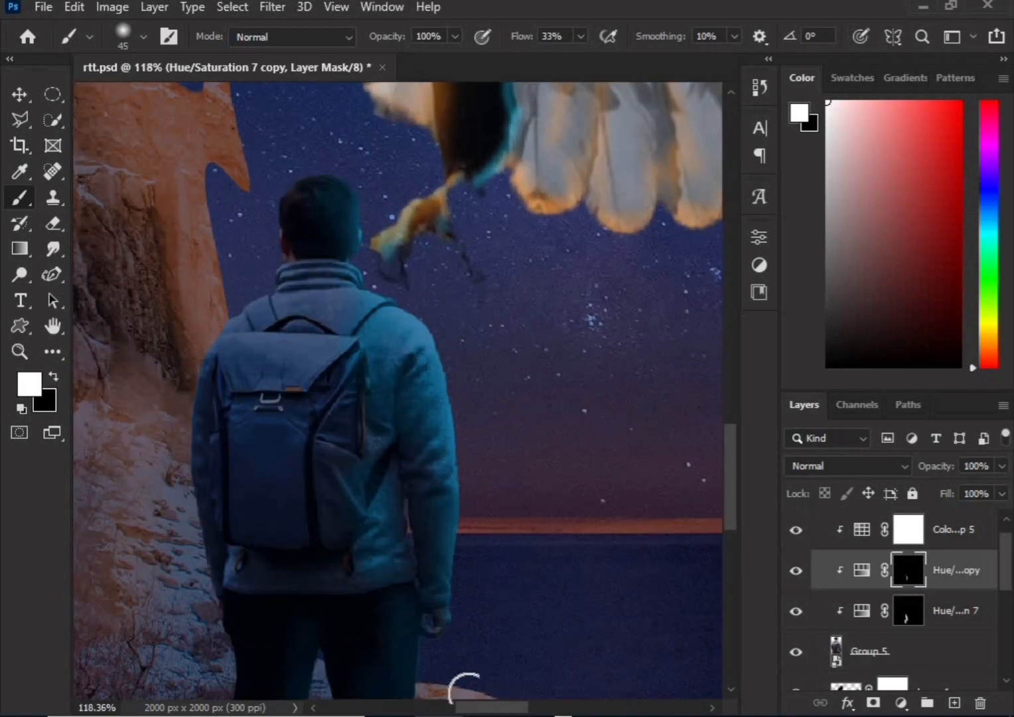
scroll(467, 683, "down", 5)
scroll(470, 673, "up", 5)
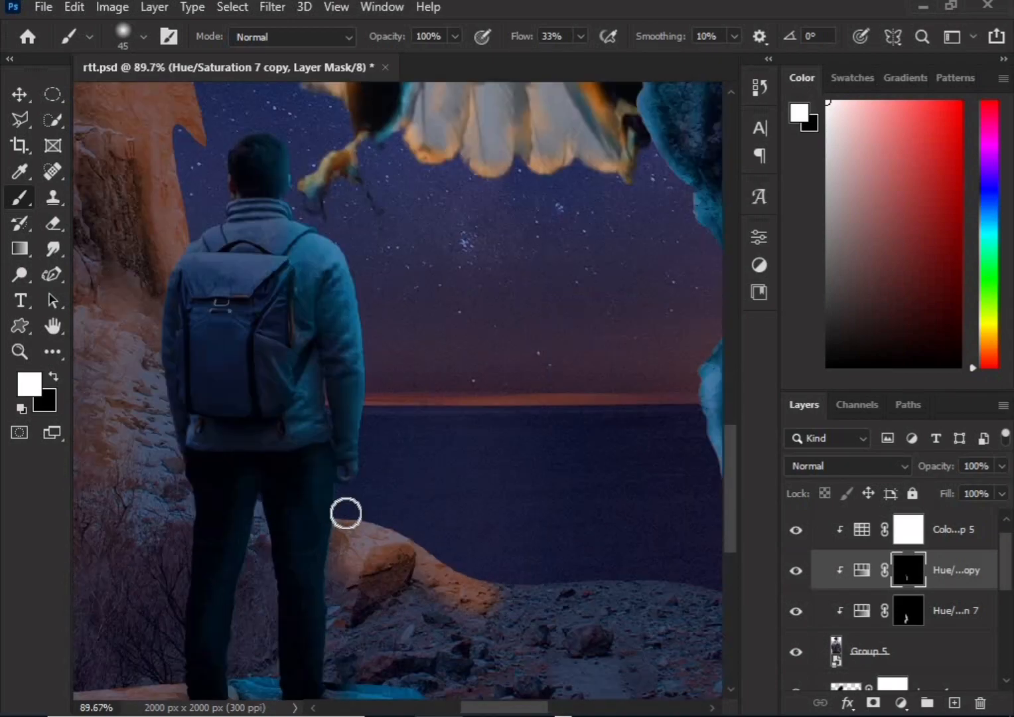
mouse_move(346, 513)
left_mouse_down()
mouse_move(335, 546)
mouse_move(342, 642)
mouse_move(351, 514)
mouse_move(353, 604)
left_mouse_up()
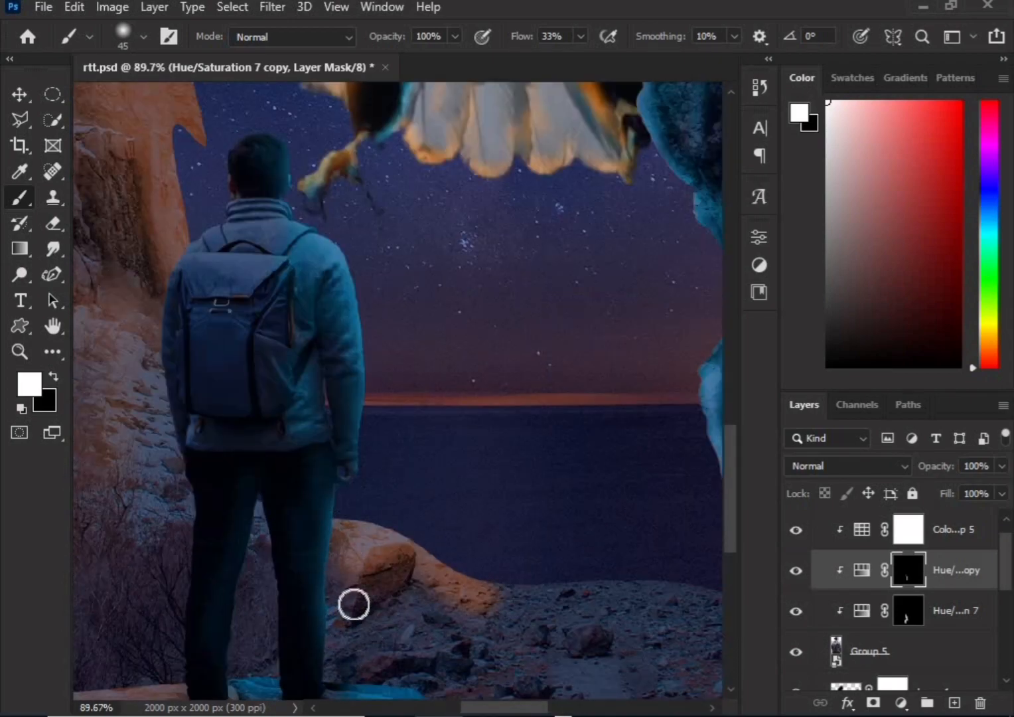
scroll(353, 603, "down", 3)
scroll(351, 670, "up", 3)
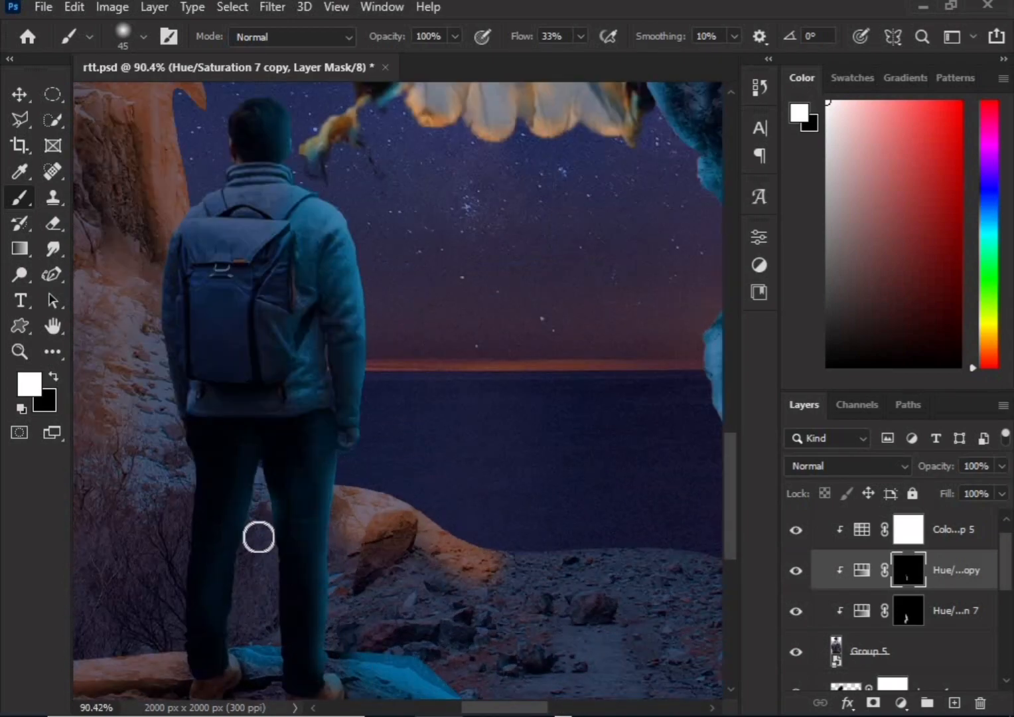
mouse_move(259, 537)
left_mouse_down()
mouse_move(255, 564)
mouse_move(245, 562)
left_mouse_up()
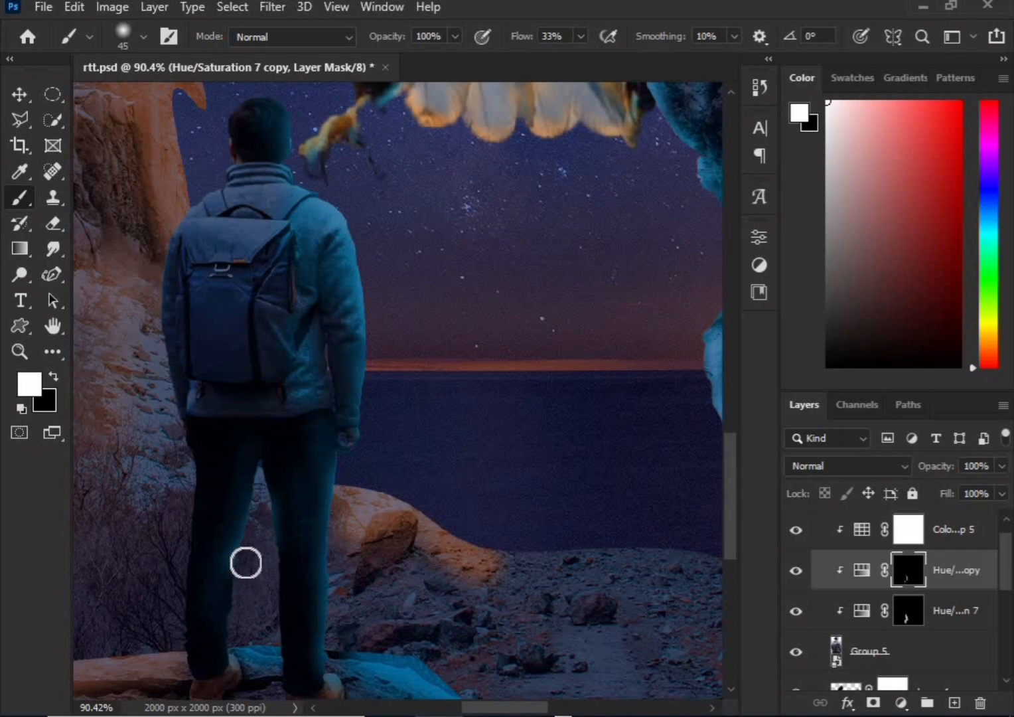
scroll(364, 563, "down", 3)
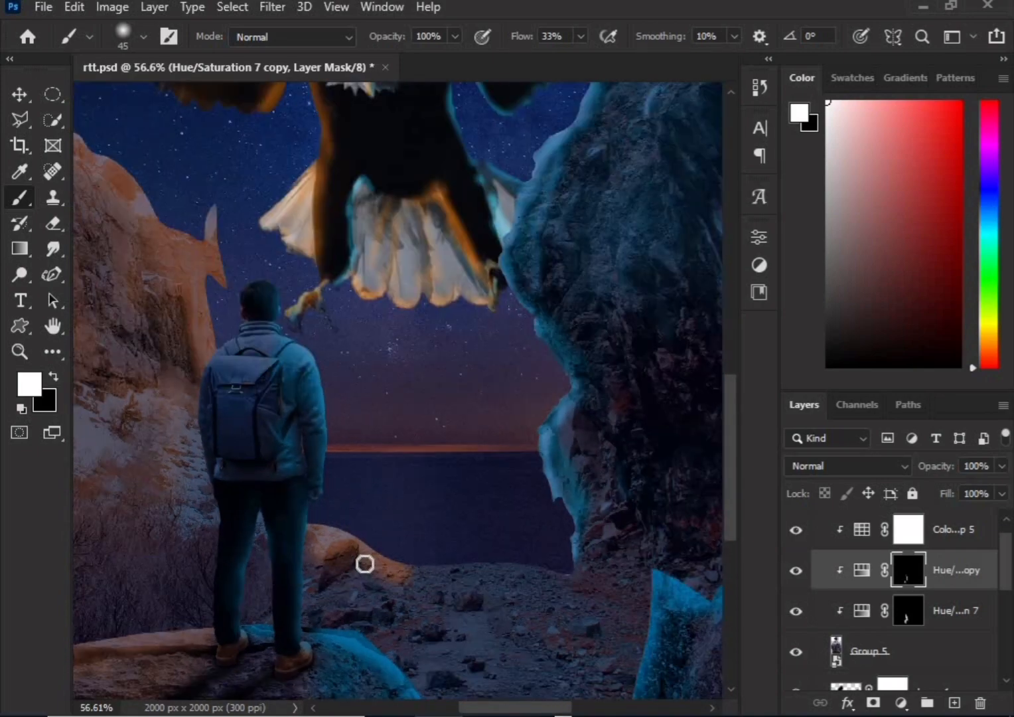
Paint cyan rim light around the man's head and collar with a size 9 brush at 13% flow
scroll(364, 563, "down", 2)
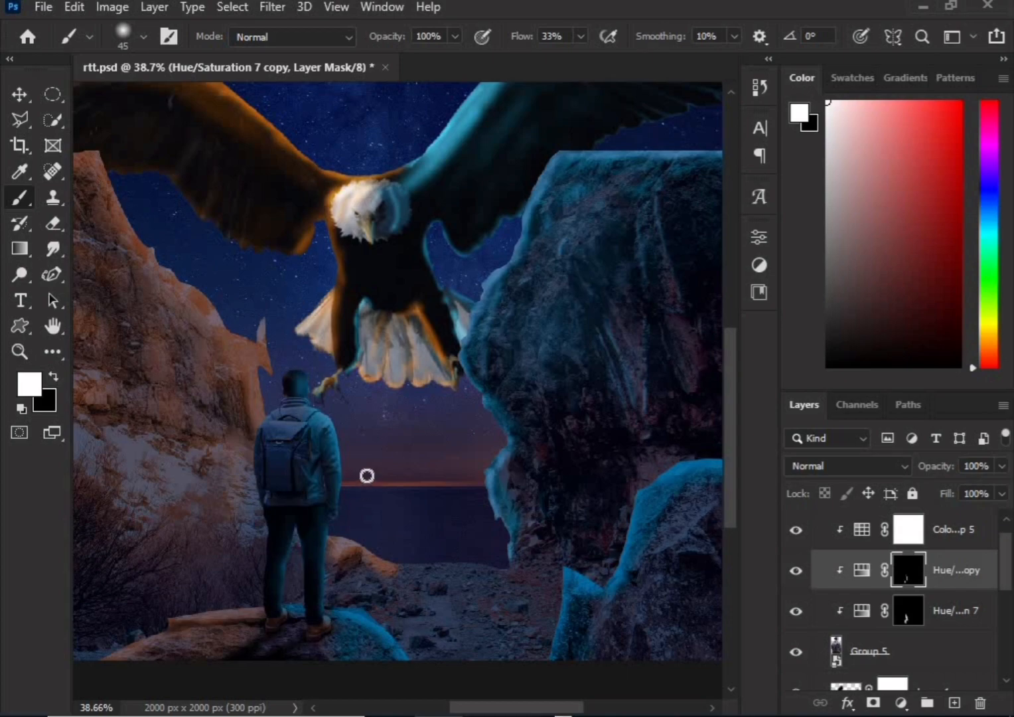
scroll(298, 358, "up", 5)
key("bracketleft")
key("bracketleft")
key("bracketleft")
key("bracketleft")
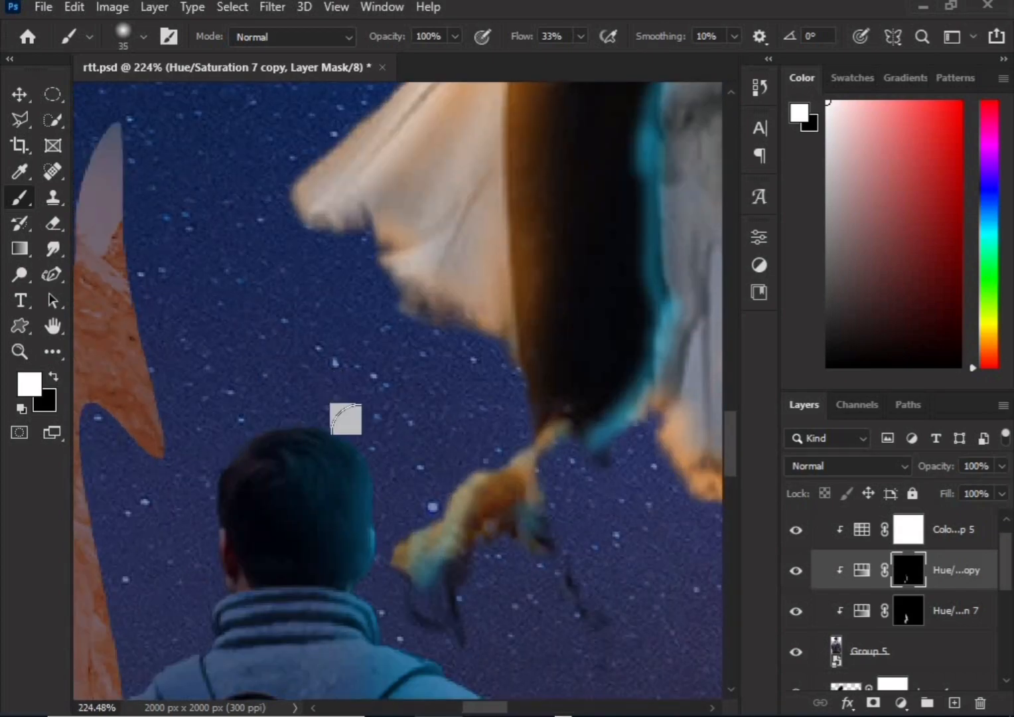
key("bracketleft")
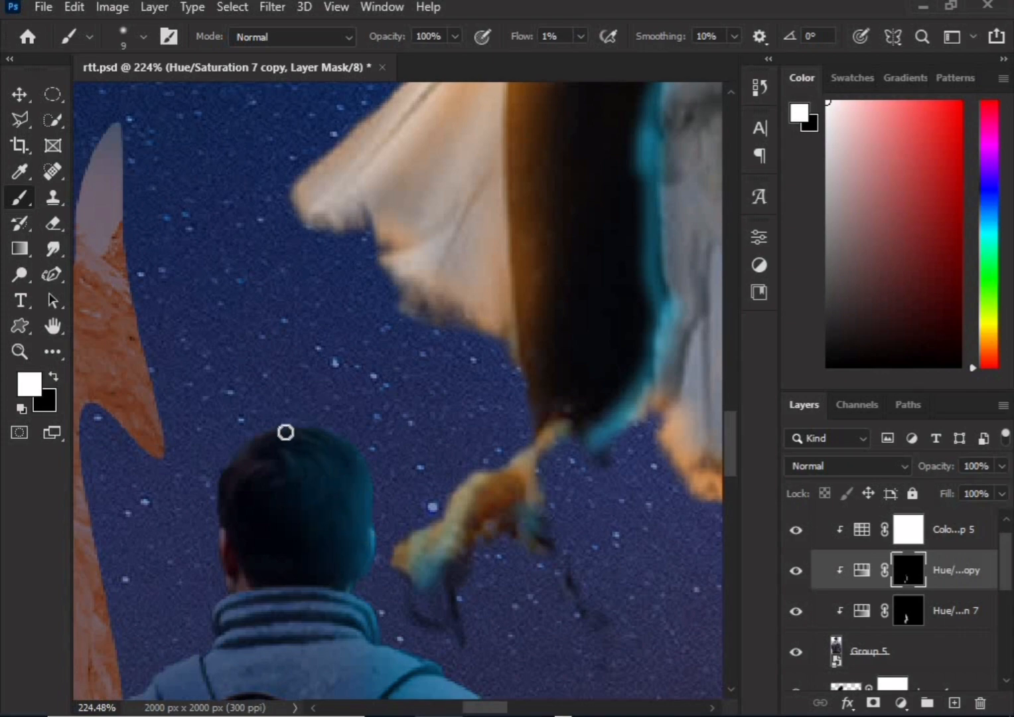
left_click_drag(510, 47, 522, 43)
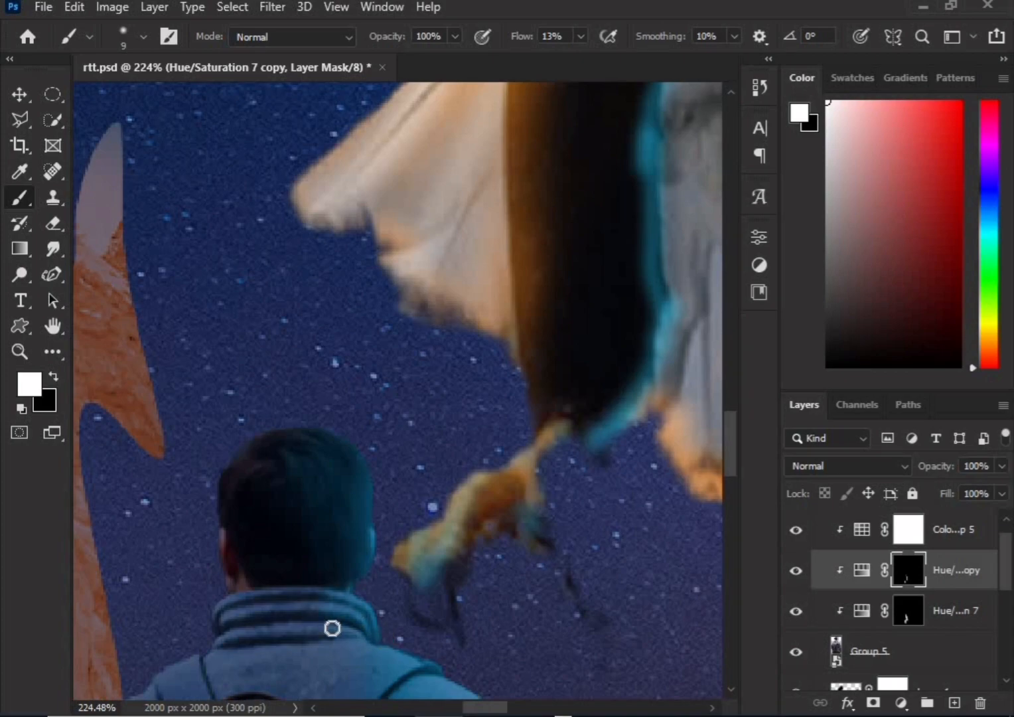
Add a clipped, colorized Hue/Saturation adjustment above the man's layer with hue 29, saturation 60 and lightness +7, and invert its mask to black
scroll(452, 583, "down", 6)
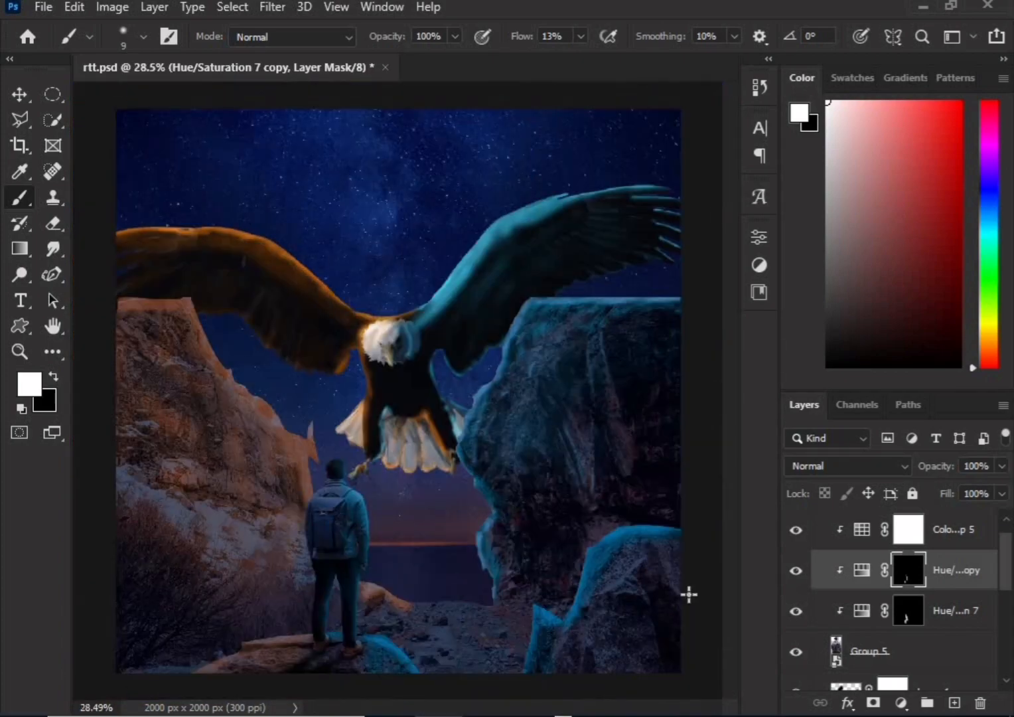
left_click(871, 653)
left_click(901, 702)
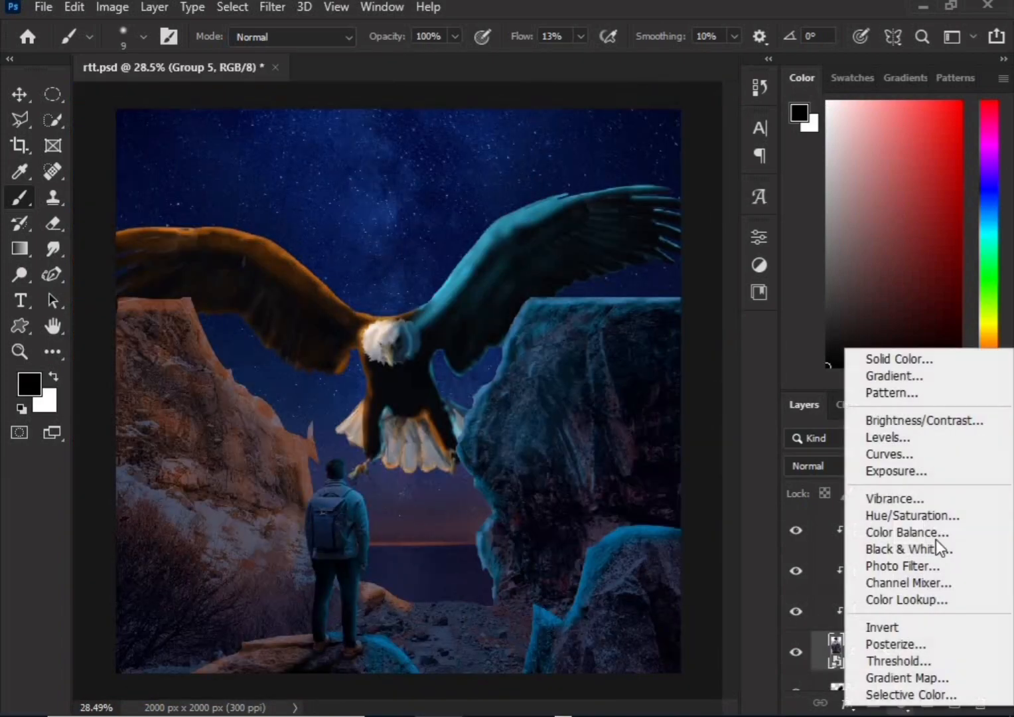
left_click(902, 518)
left_click(970, 511)
left_click(635, 474)
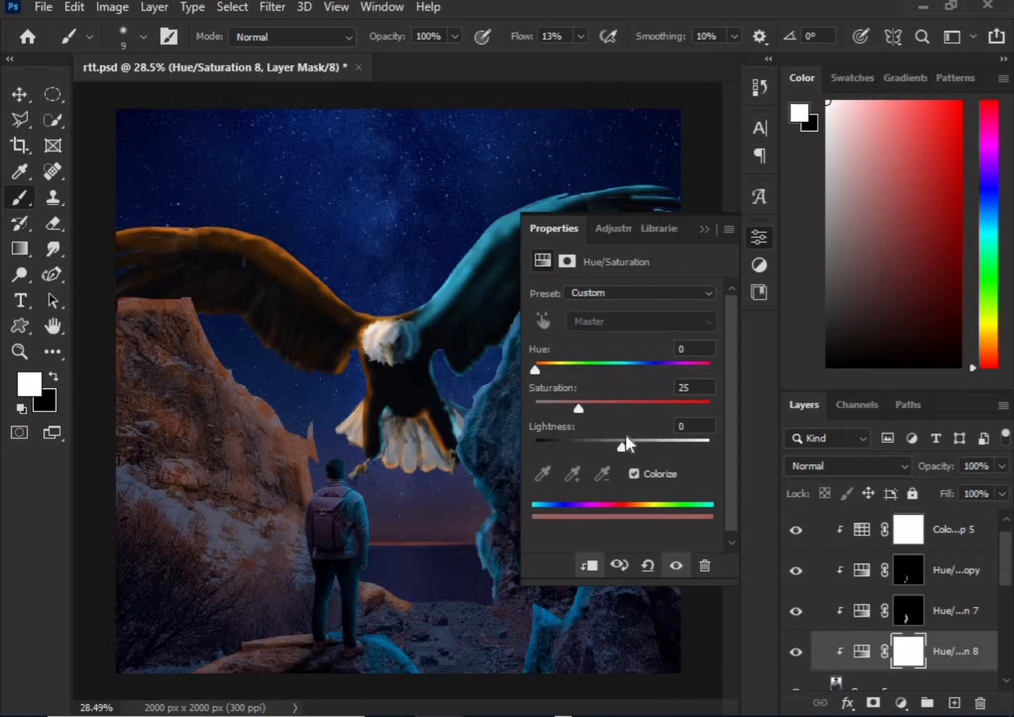
mouse_move(539, 369)
left_mouse_down()
mouse_move(639, 408)
mouse_move(629, 443)
mouse_move(548, 369)
left_mouse_up()
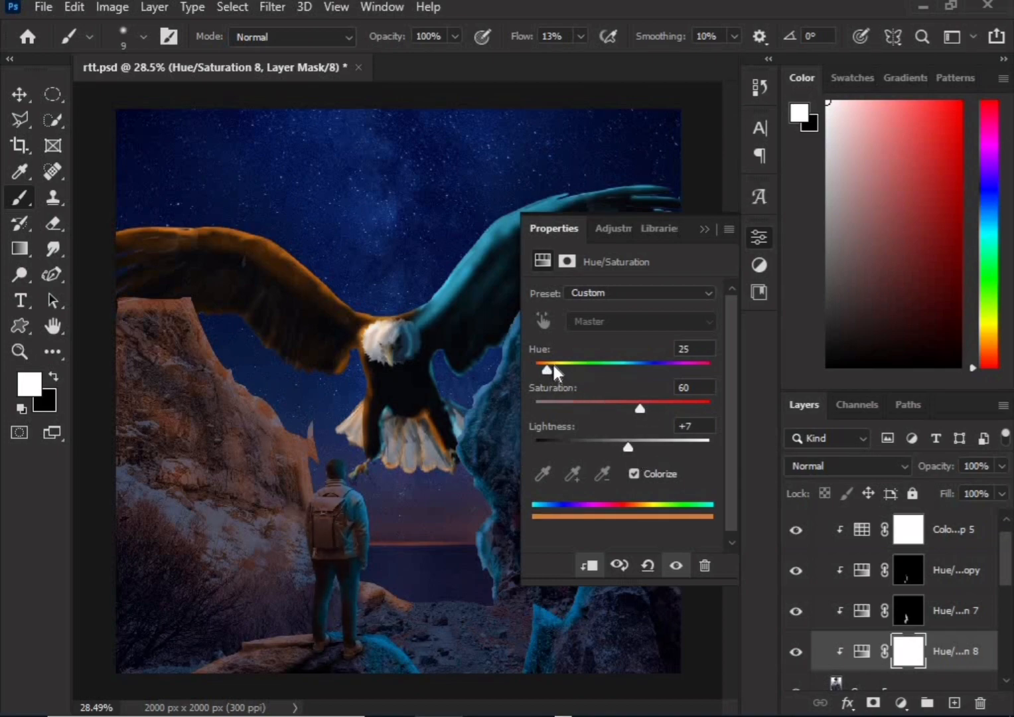
left_click(549, 365)
left_click(971, 506)
left_click(704, 228)
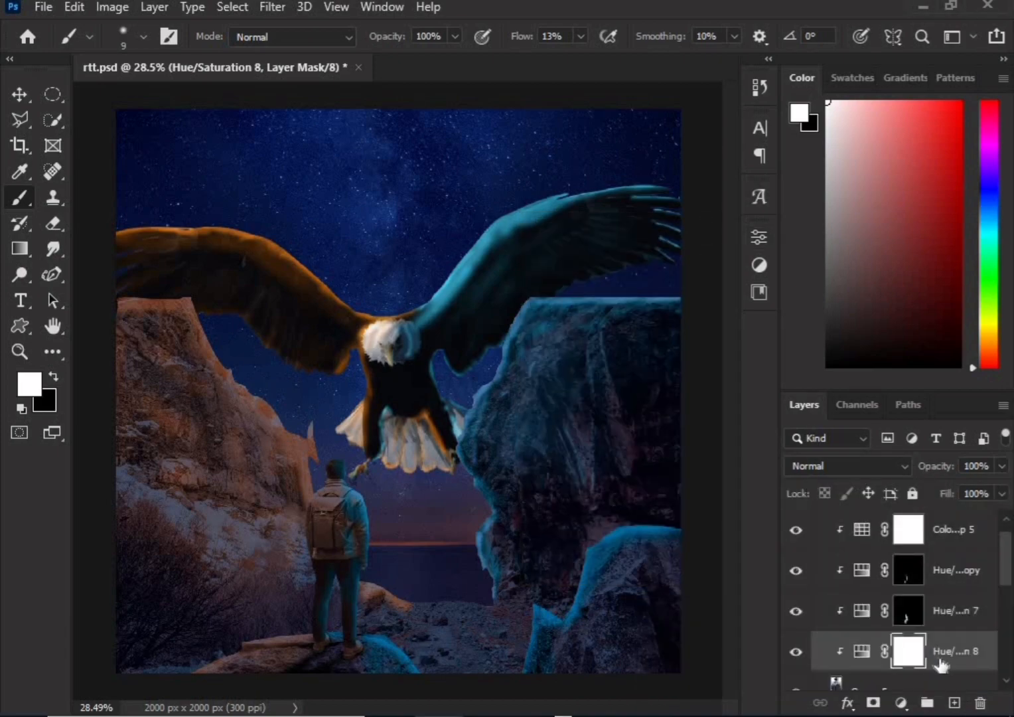
key("ctrl+i")
Paint orange light over the man's left shoulder, arm and trouser leg with a white size 35 brush at 13% and 43% flow
scroll(197, 330, "up", 5)
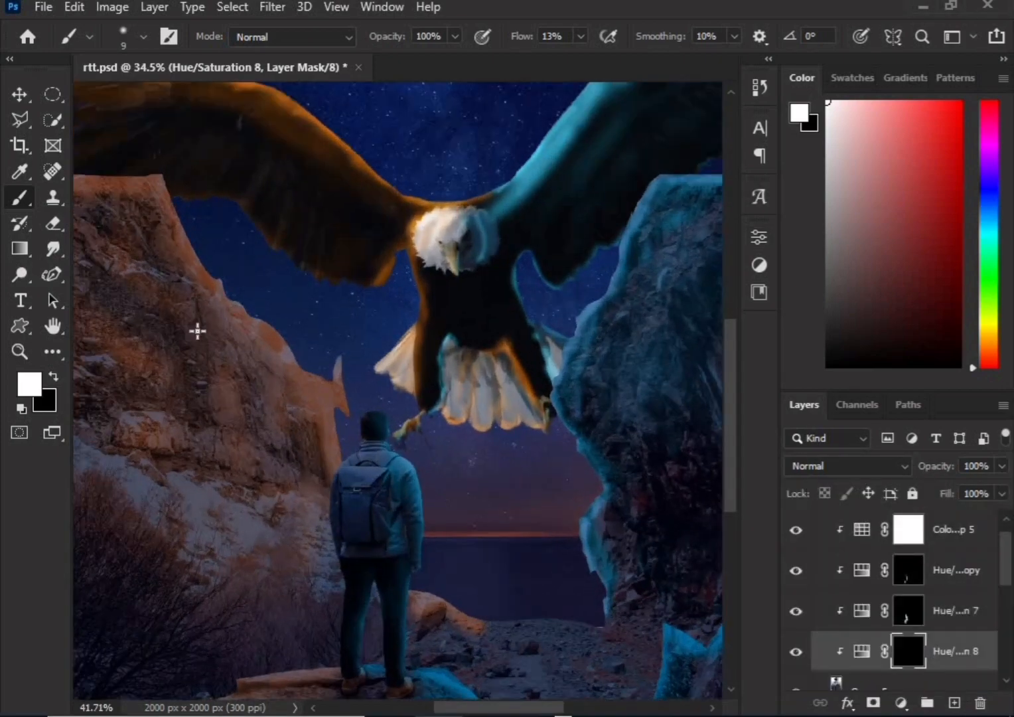
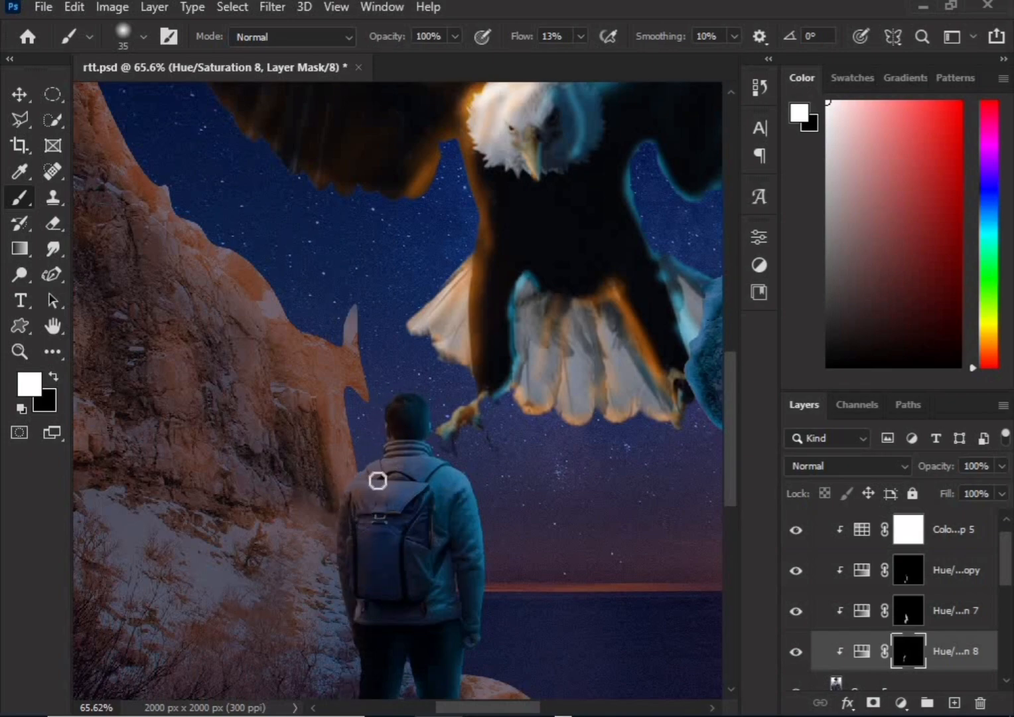
scroll(345, 624, "down", 5)
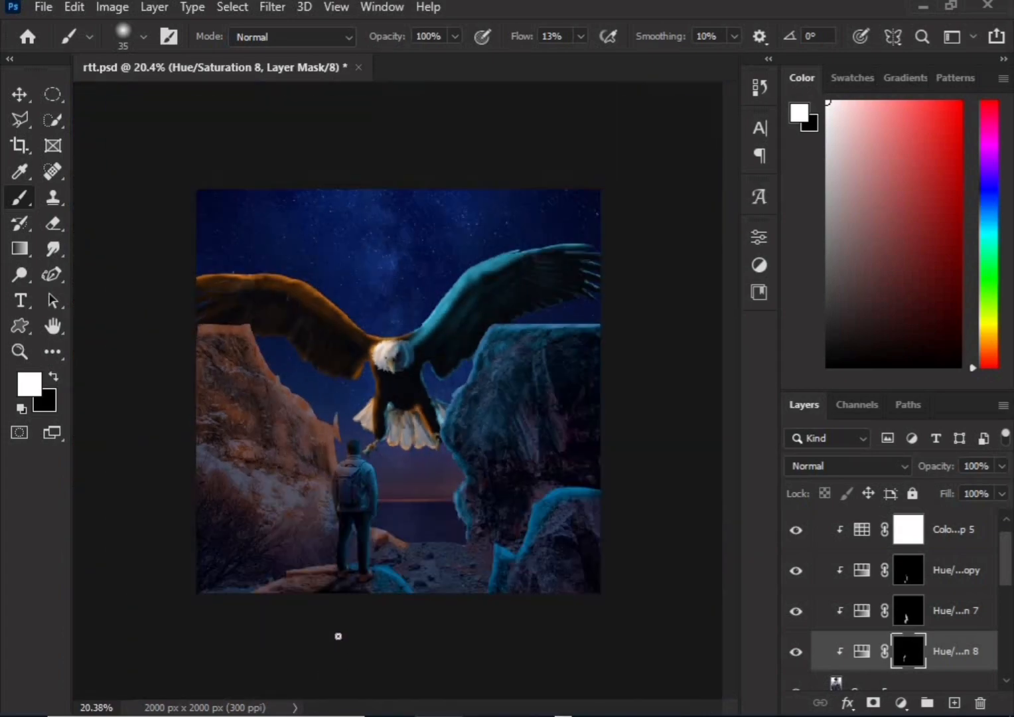
scroll(310, 654, "up", 6)
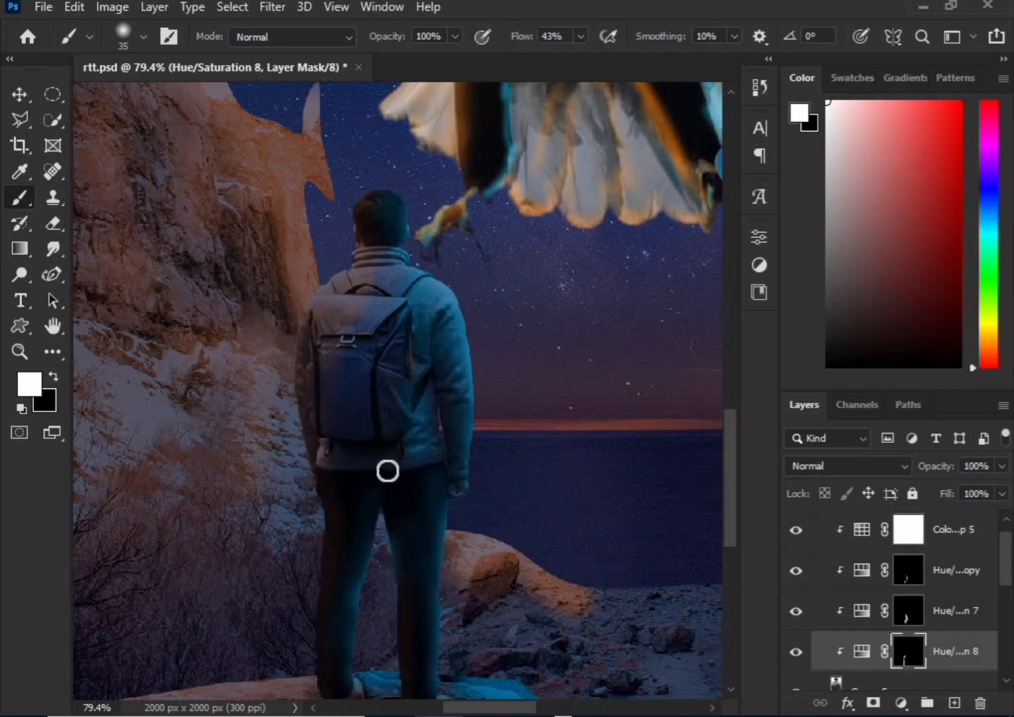
Refine the orange light mask along the man's left side, alternating black and white size 35 brush strokes at 43% flow
key("x")
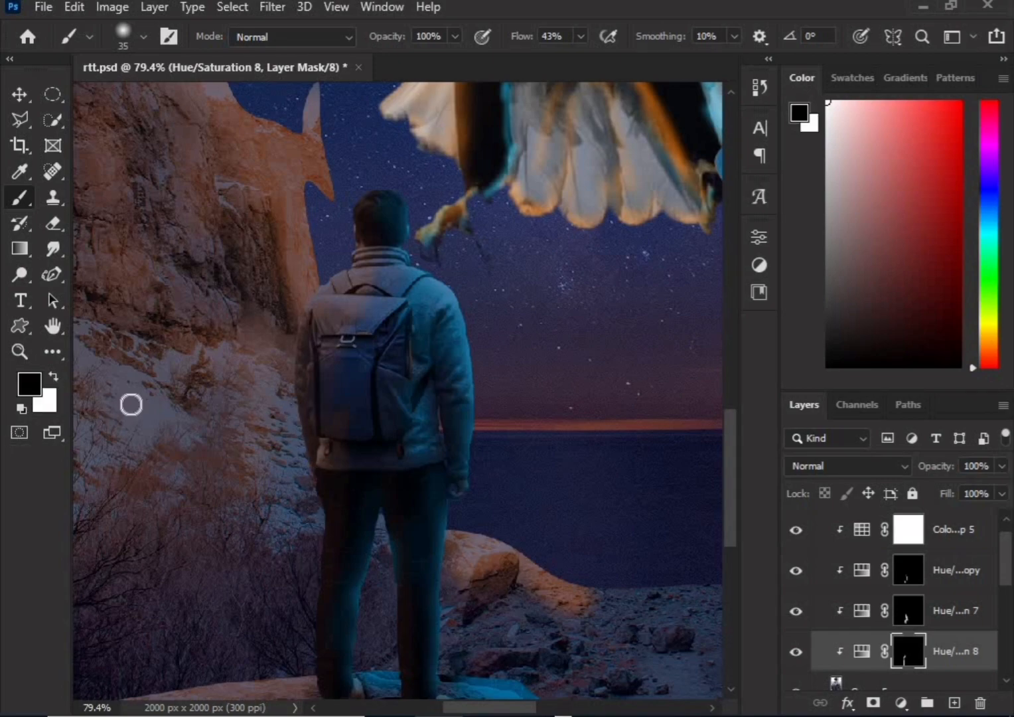
scroll(306, 459, "down", 2)
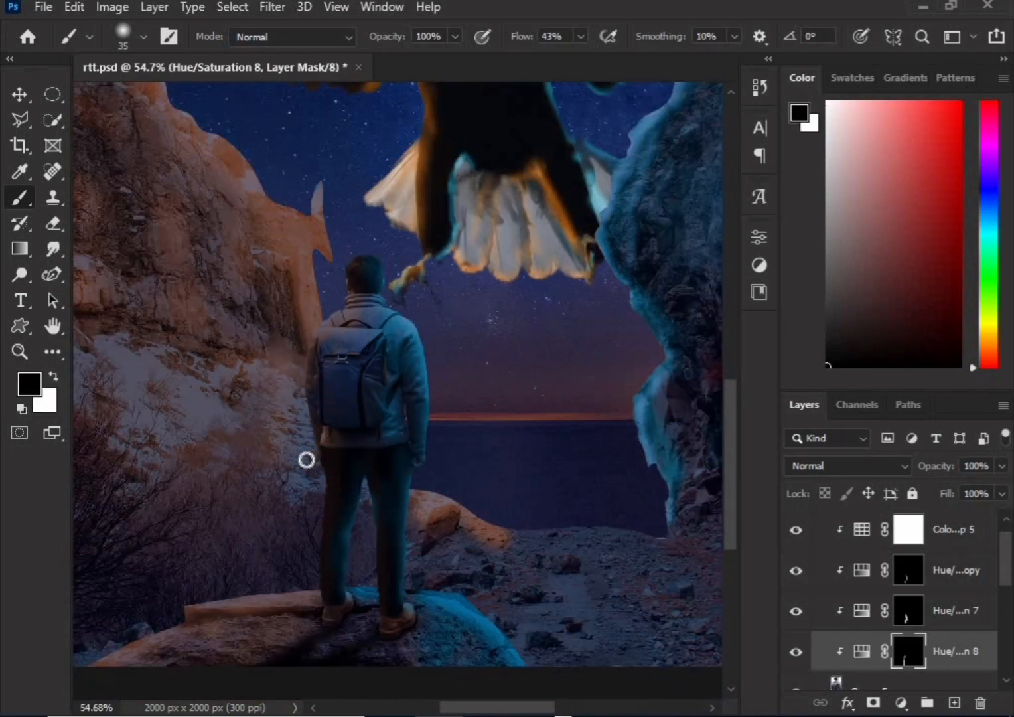
left_click(53, 377)
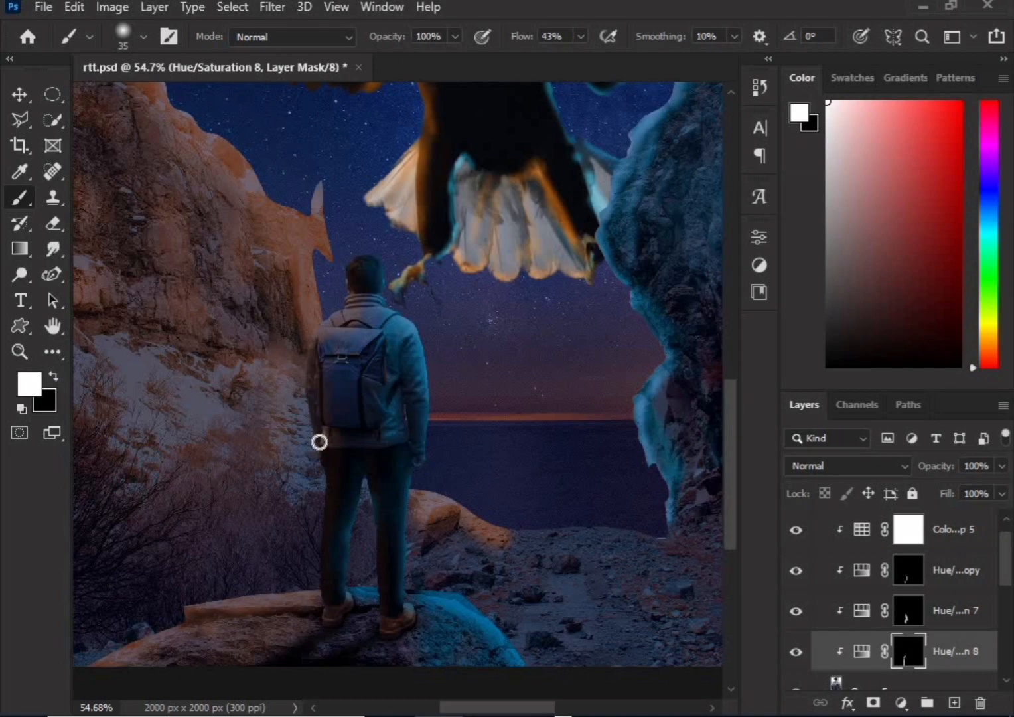
left_click(60, 377)
scroll(299, 385, "up", 3)
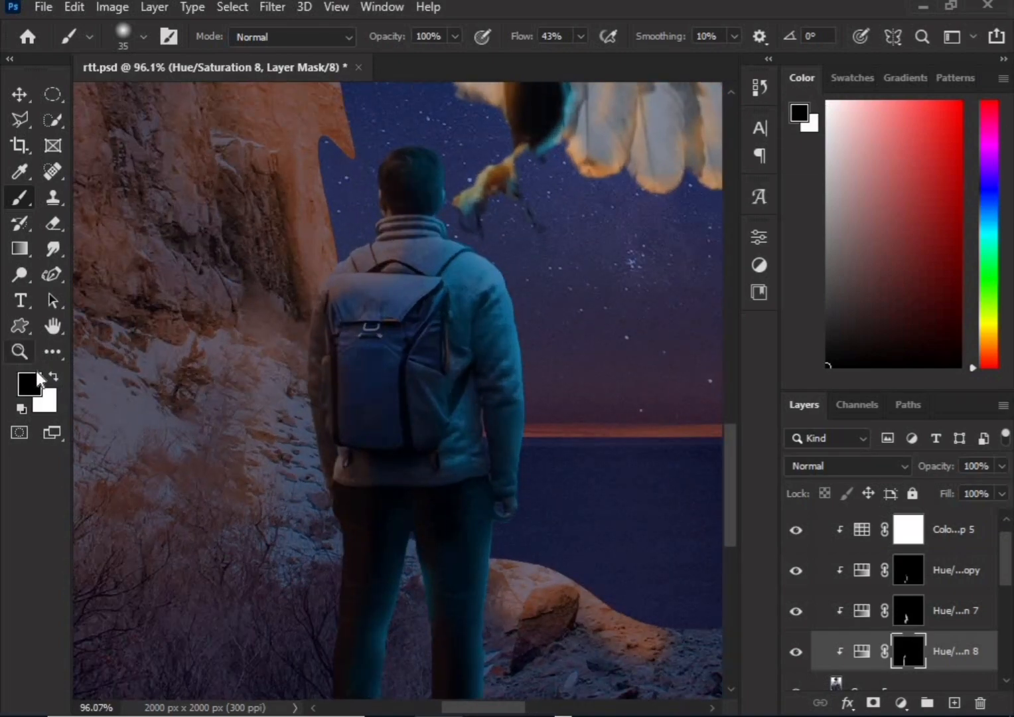
key("x")
scroll(467, 604, "down", 5)
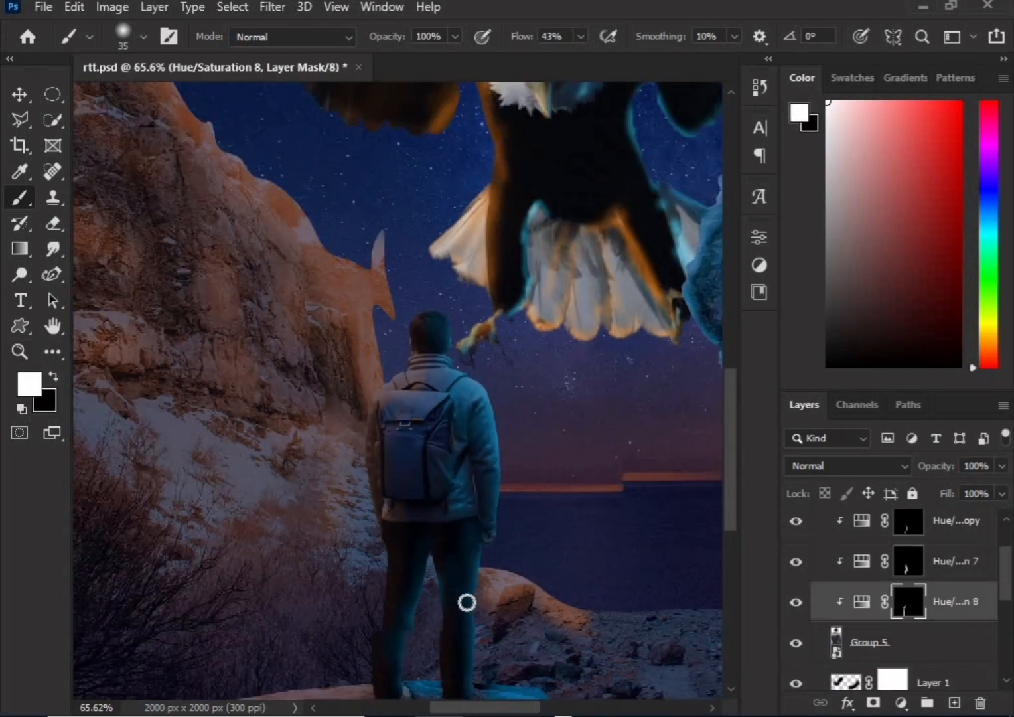
scroll(398, 577, "down", 2)
scroll(298, 434, "up", 3)
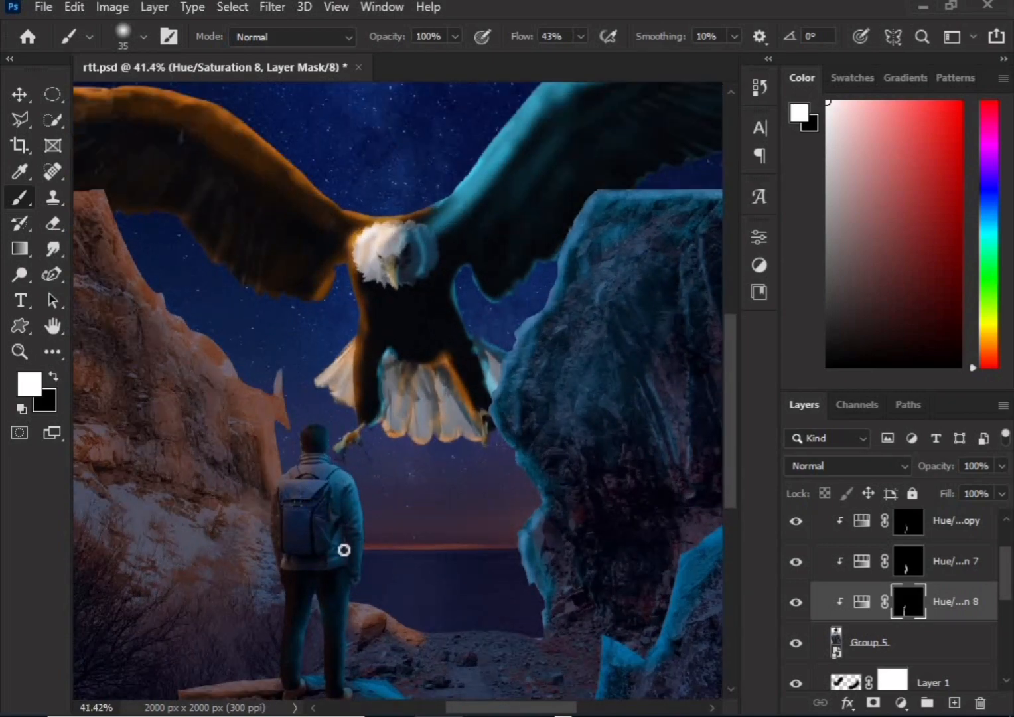
scroll(329, 597, "down", 1)
scroll(294, 663, "up", 4)
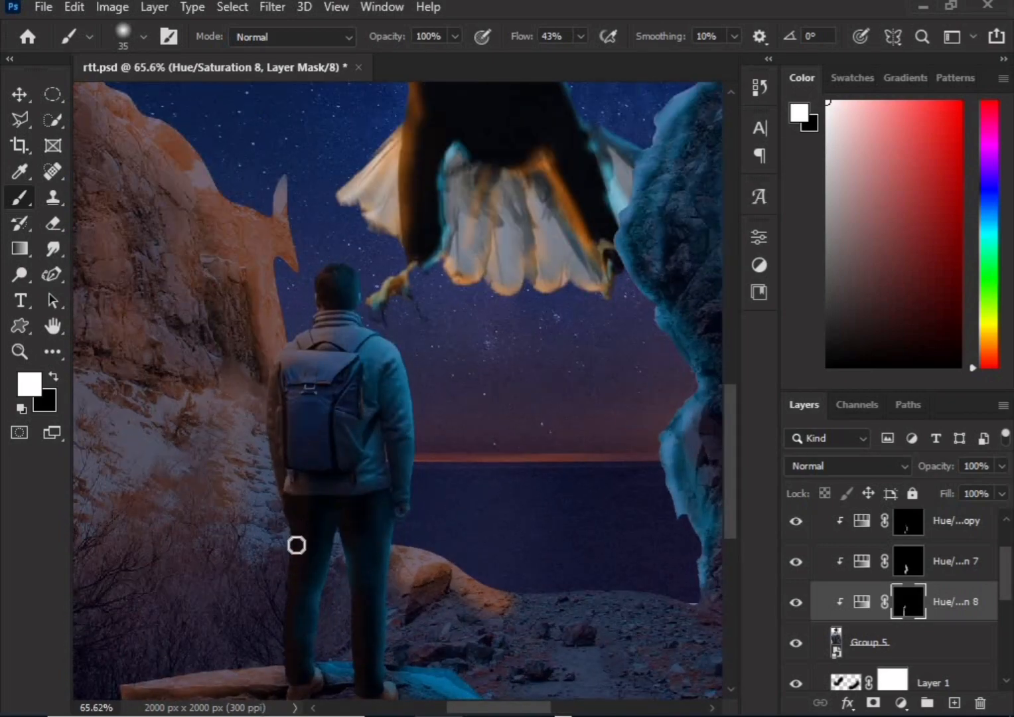
Duplicate the man's Hue/Saturation 8 adjustment, reset the copy's mask to plain white and clip it to the man's layer
key("ctrl+j")
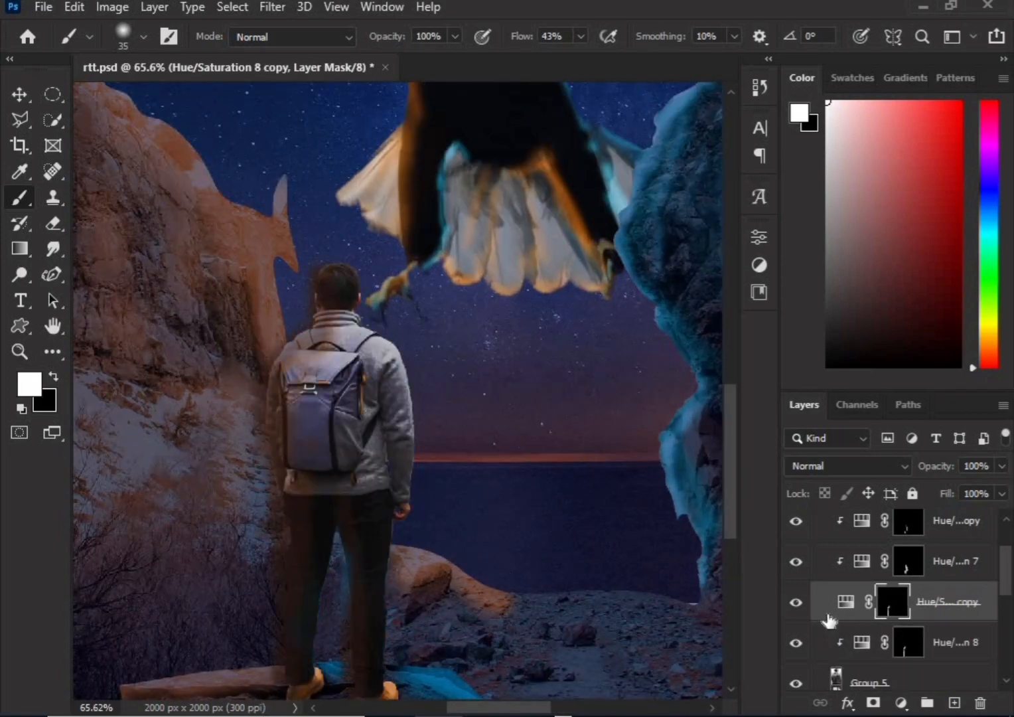
key("ctrl+BackSpace")
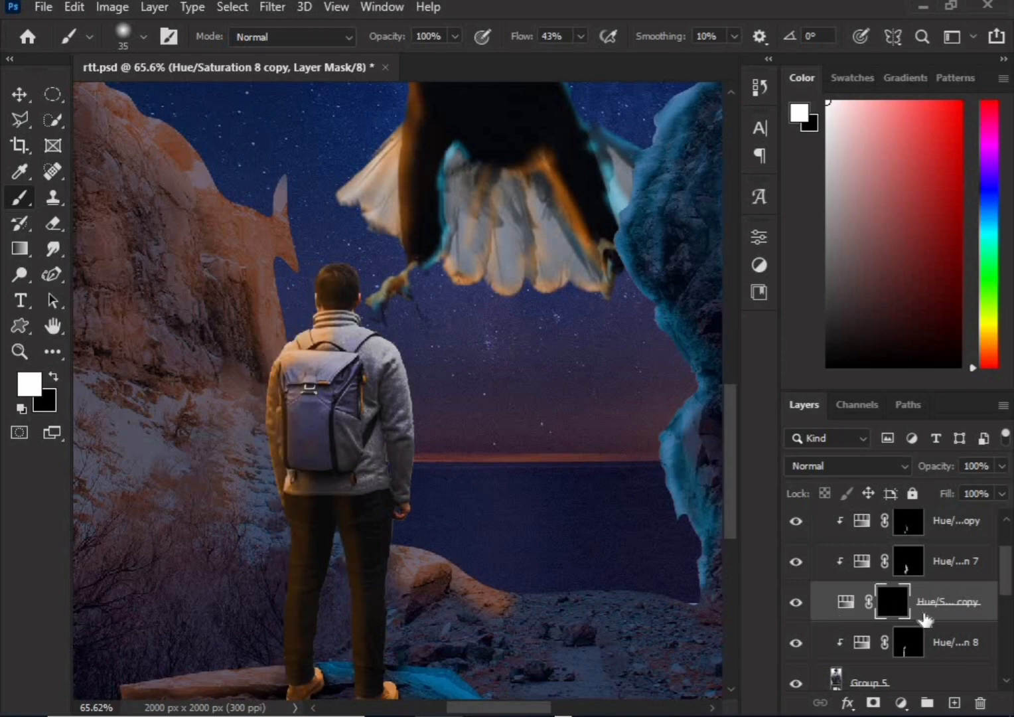
key("ctrl+i")
left_click(869, 619, "alt")
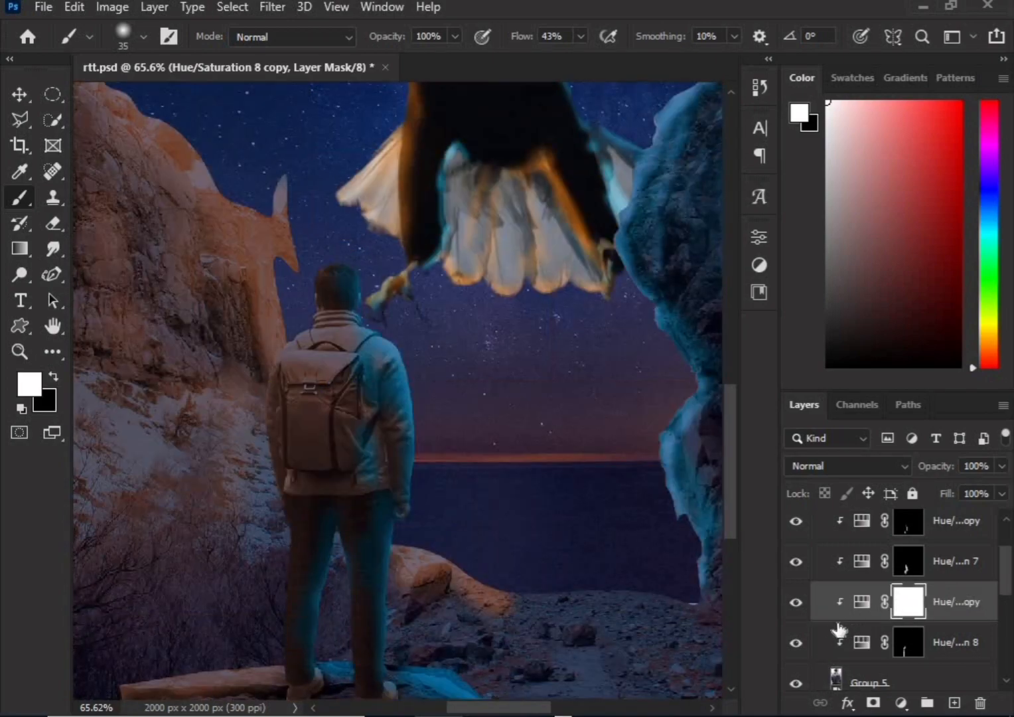
Set the copied orange Hue/Saturation adjustment to saturation 100 and lightness +52, and invert its mask to black
double_click(861, 601)
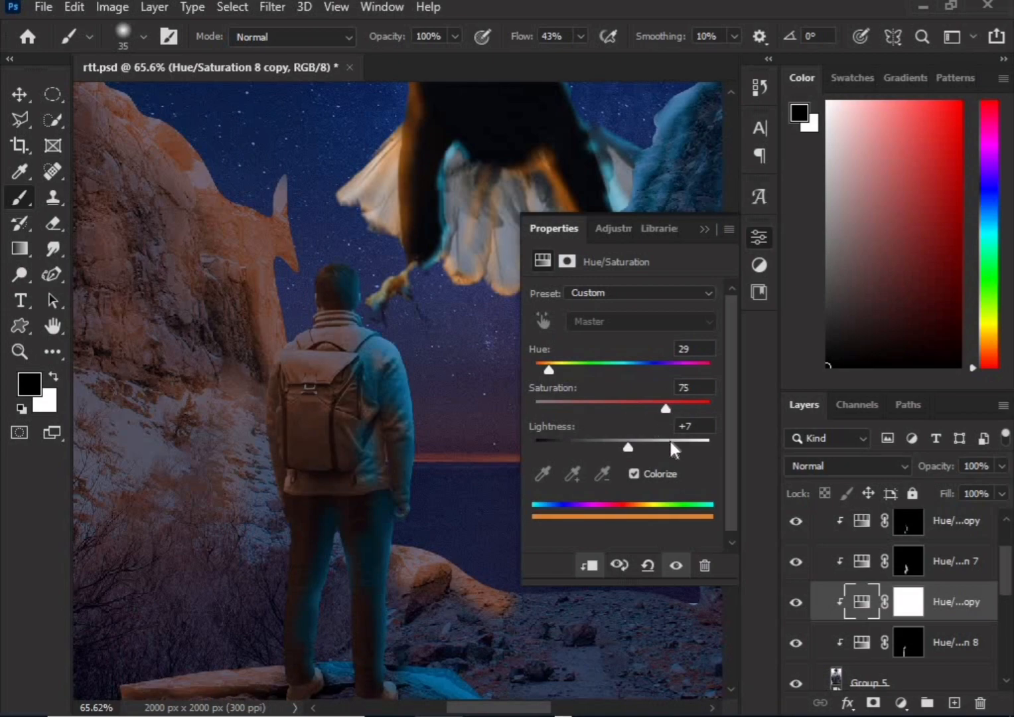
left_click(670, 442)
left_click_drag(670, 405, 669, 437)
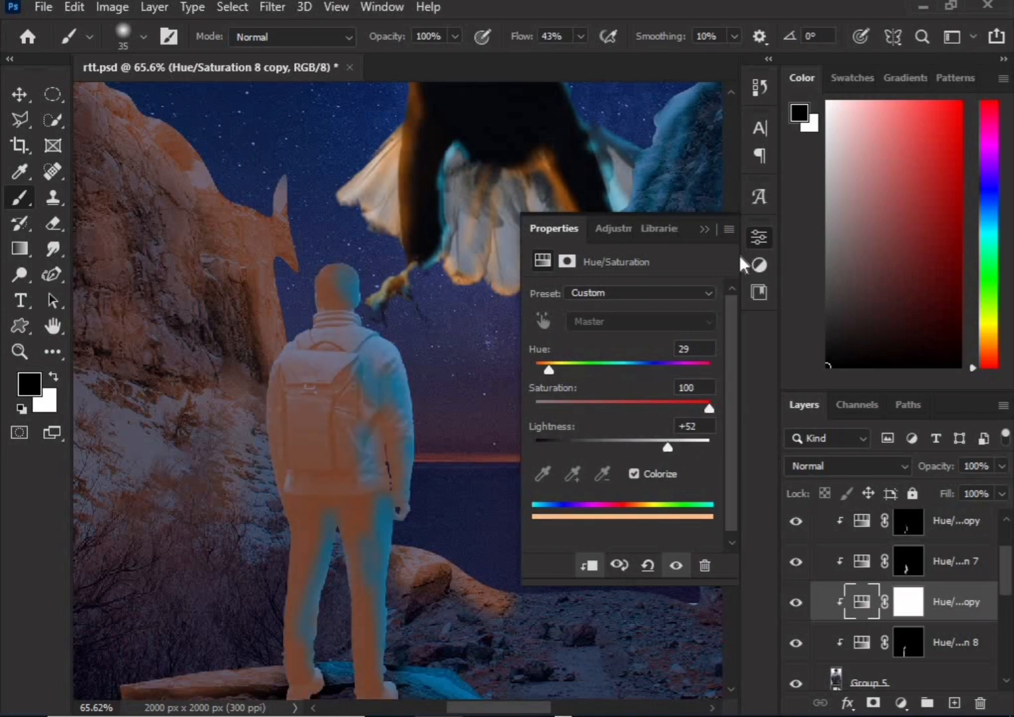
left_click(705, 229)
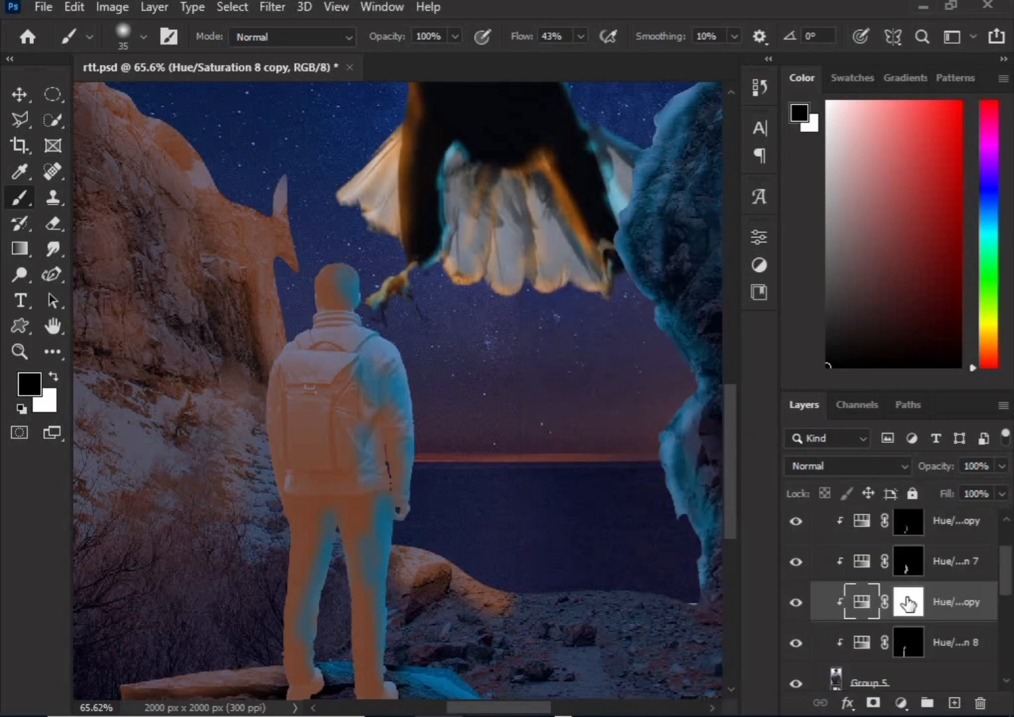
left_click(908, 603)
key("ctrl+i")
Paint brighter orange rim light along the man's left shoulder and sleeve with a white size 35 brush at 100% flow, and reduce the flow to 11%
scroll(349, 318, "up", 5)
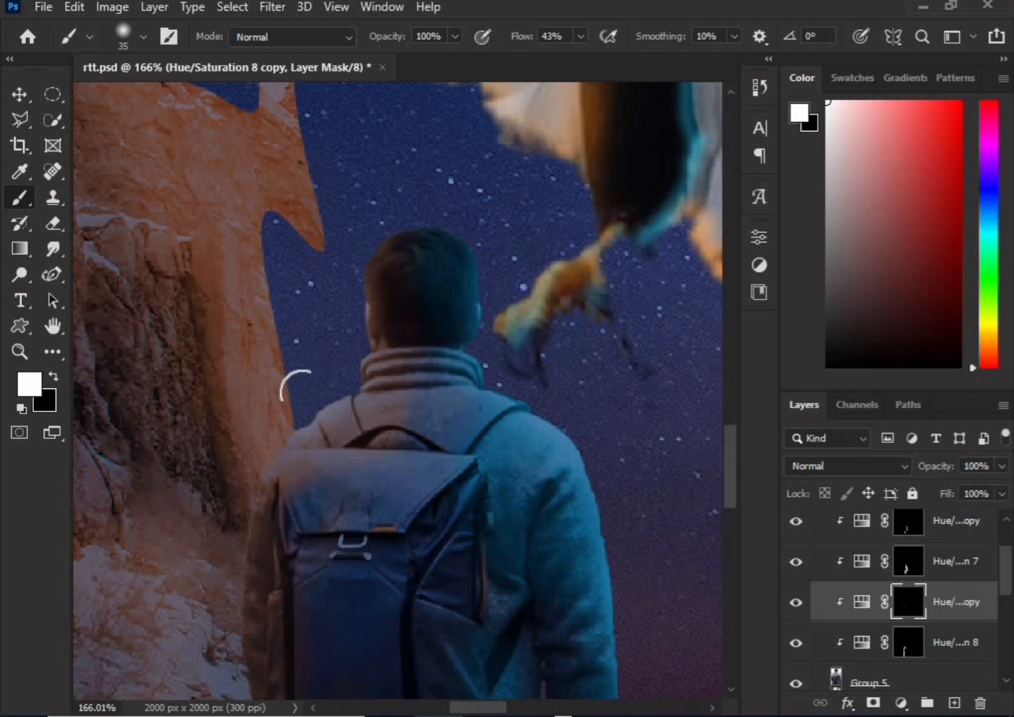
key("shift+0")
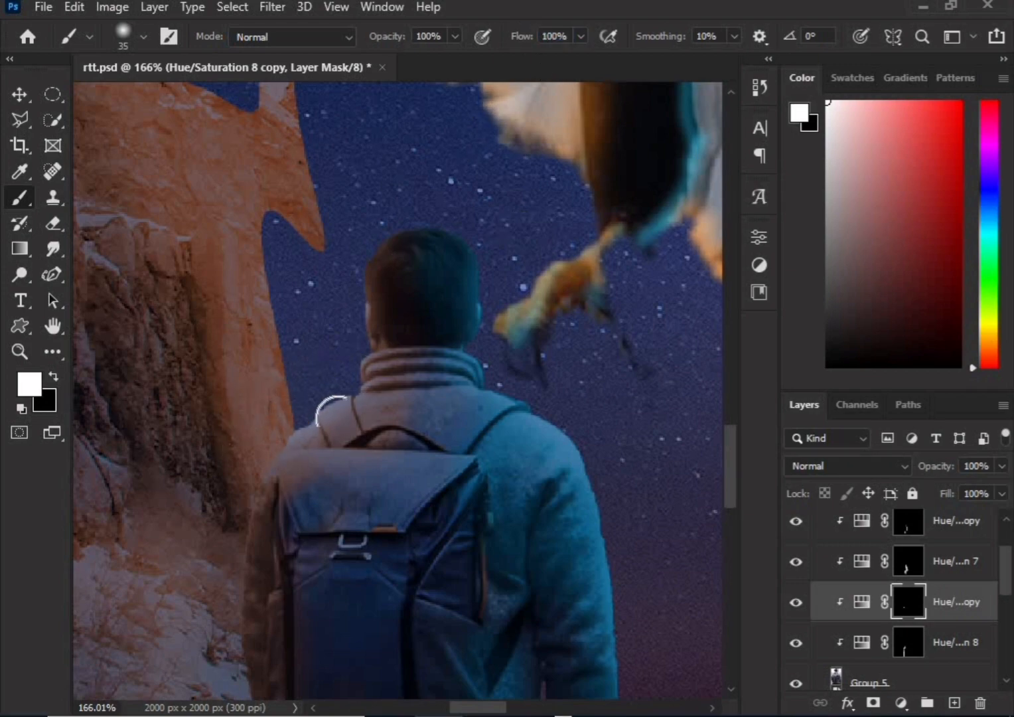
scroll(231, 567, "down", 1)
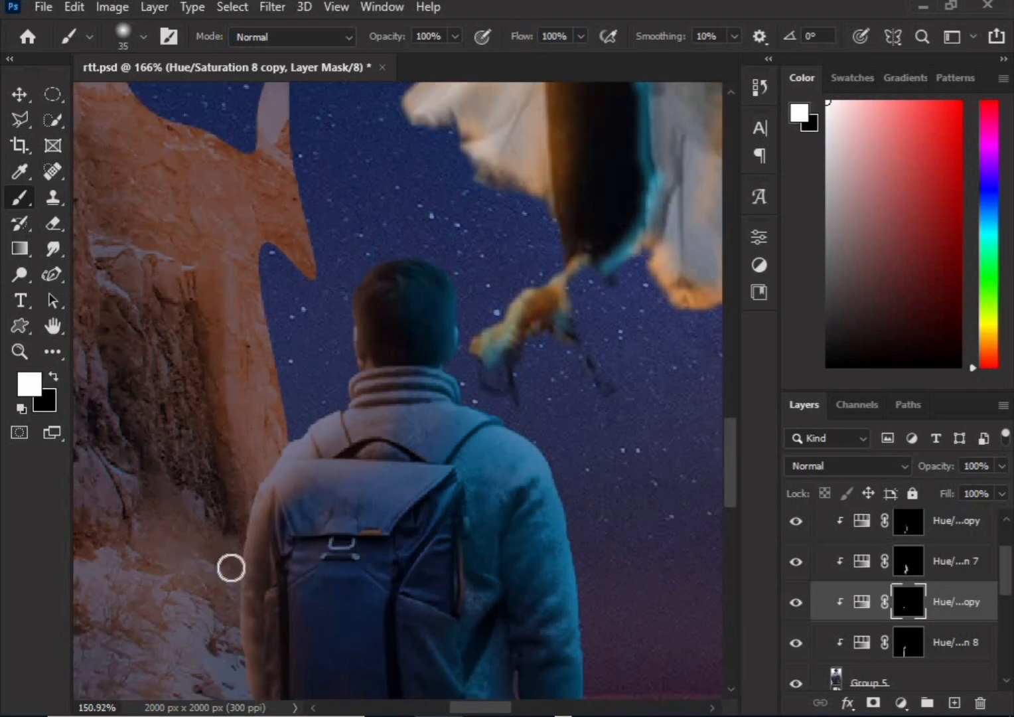
scroll(231, 567, "down", 5)
scroll(367, 446, "up", 4)
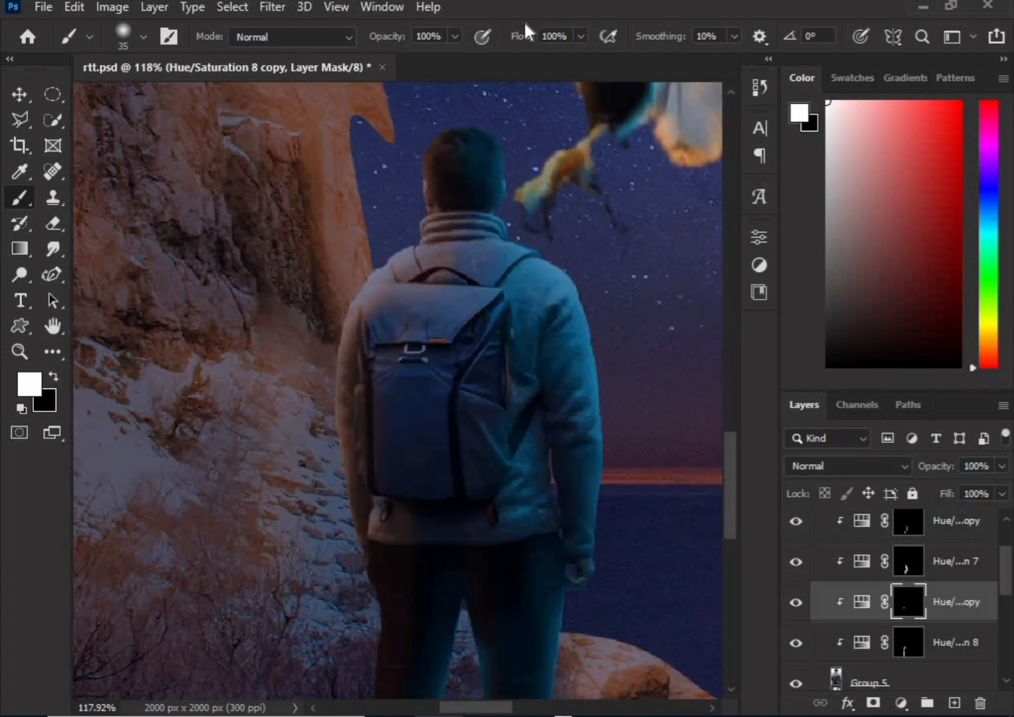
left_click_drag(529, 37, 506, 37)
left_click_drag(341, 517, 358, 572)
key("p")
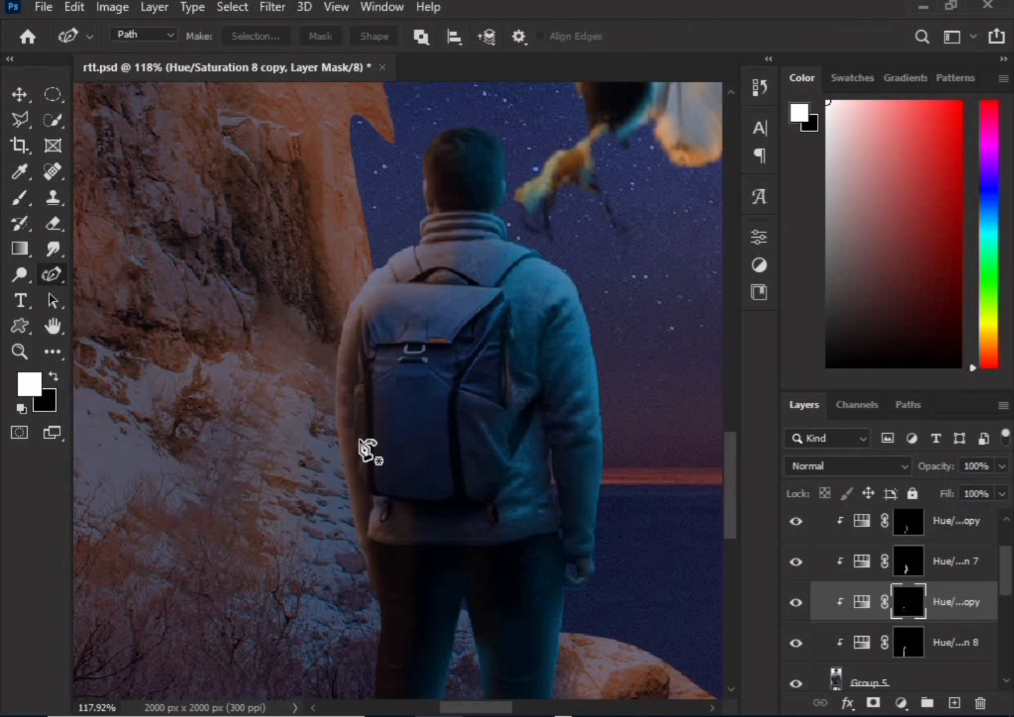
left_click(21, 197)
mouse_move(371, 422)
left_mouse_down()
mouse_move(369, 514)
mouse_move(386, 530)
left_mouse_up()
key("ctrl+z")
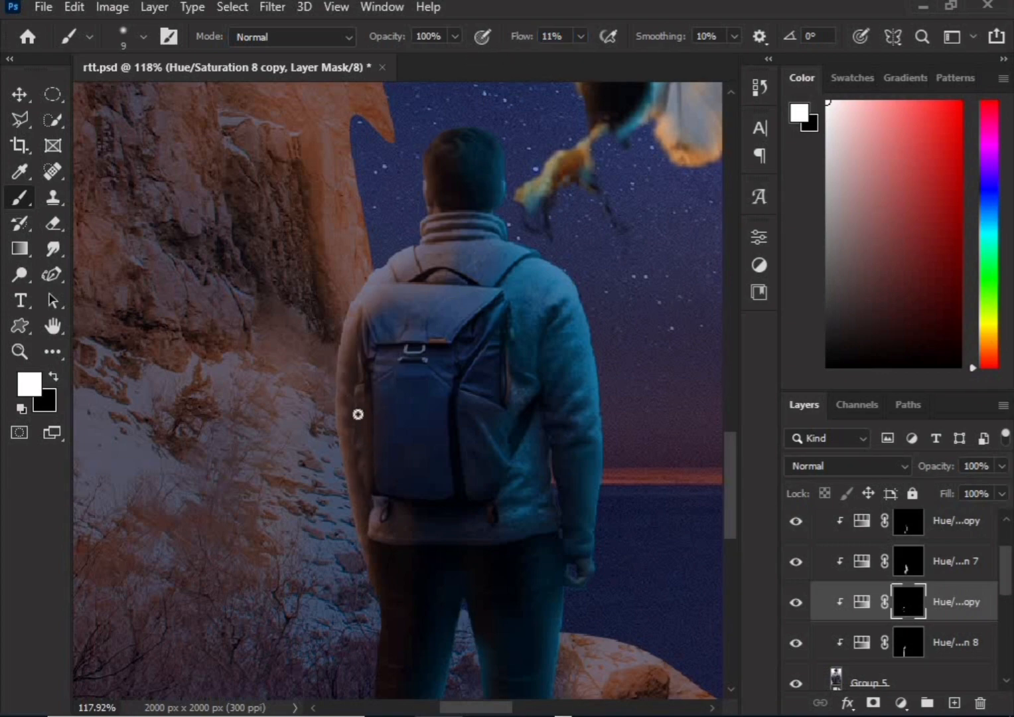
Paint fine orange highlights along the man's left sleeve edge and on the folds of his left trouser leg, using a white size 9 brush at 11% flow
scroll(379, 648, "down", 8)
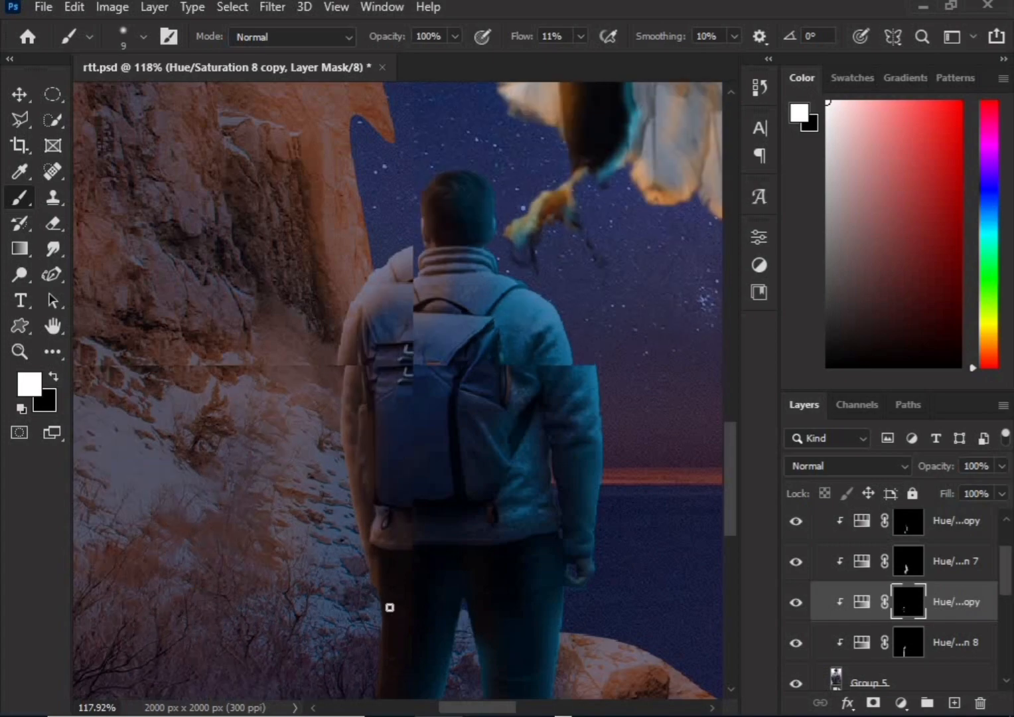
scroll(271, 647, "up", 1)
scroll(315, 631, "up", 5)
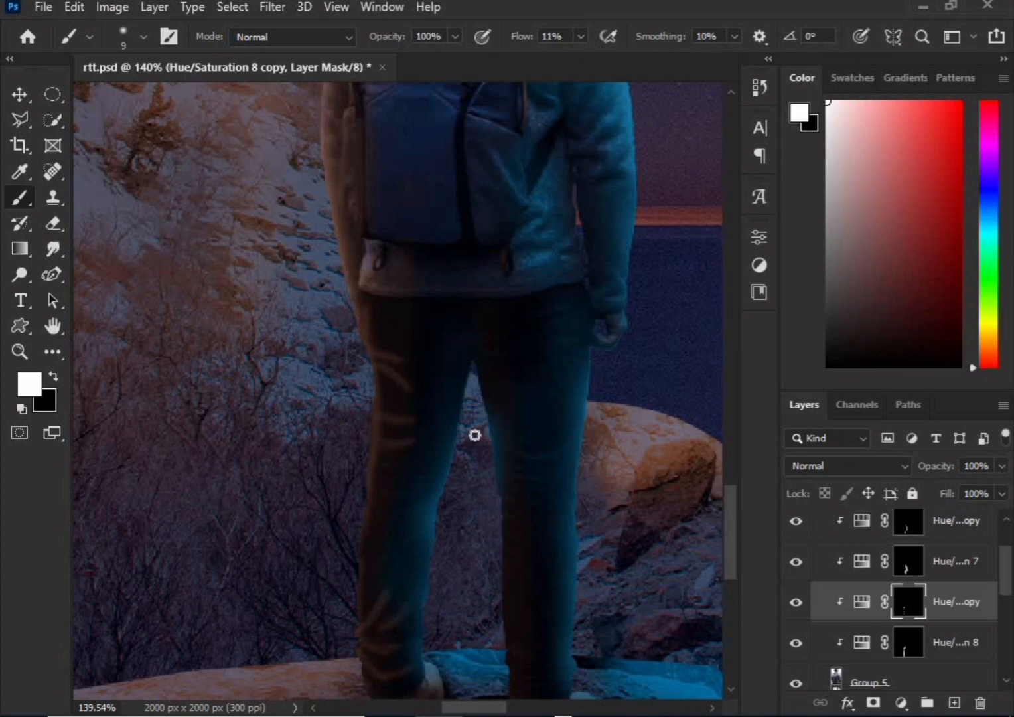
scroll(367, 619, "down", 4)
scroll(372, 659, "up", 2)
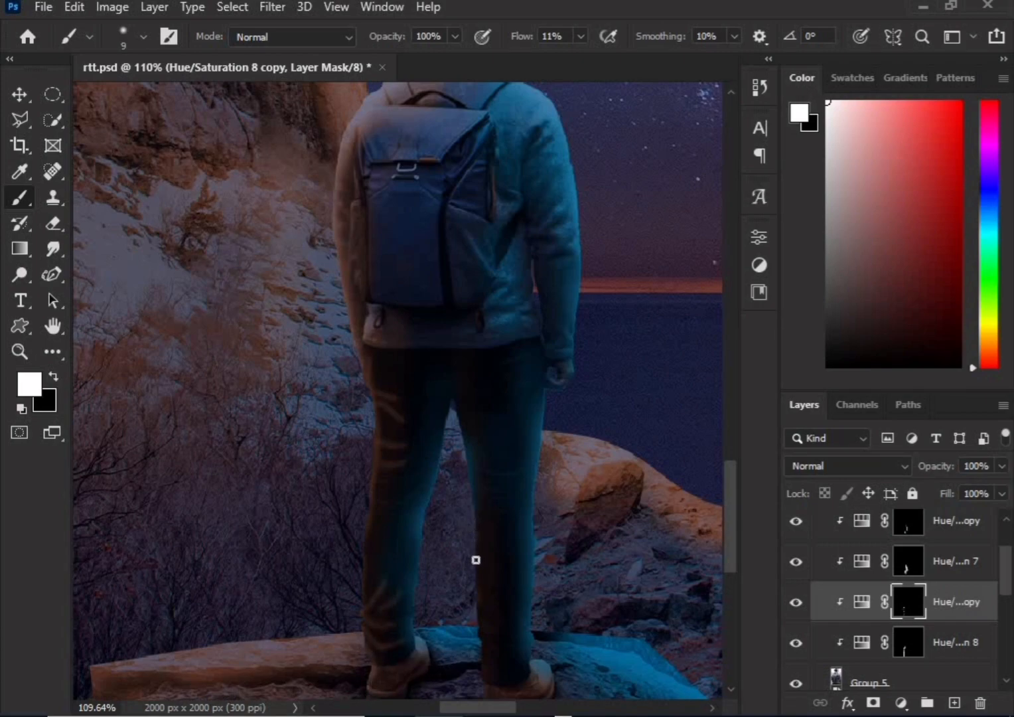
scroll(507, 657, "down", 3)
scroll(606, 618, "up", 1)
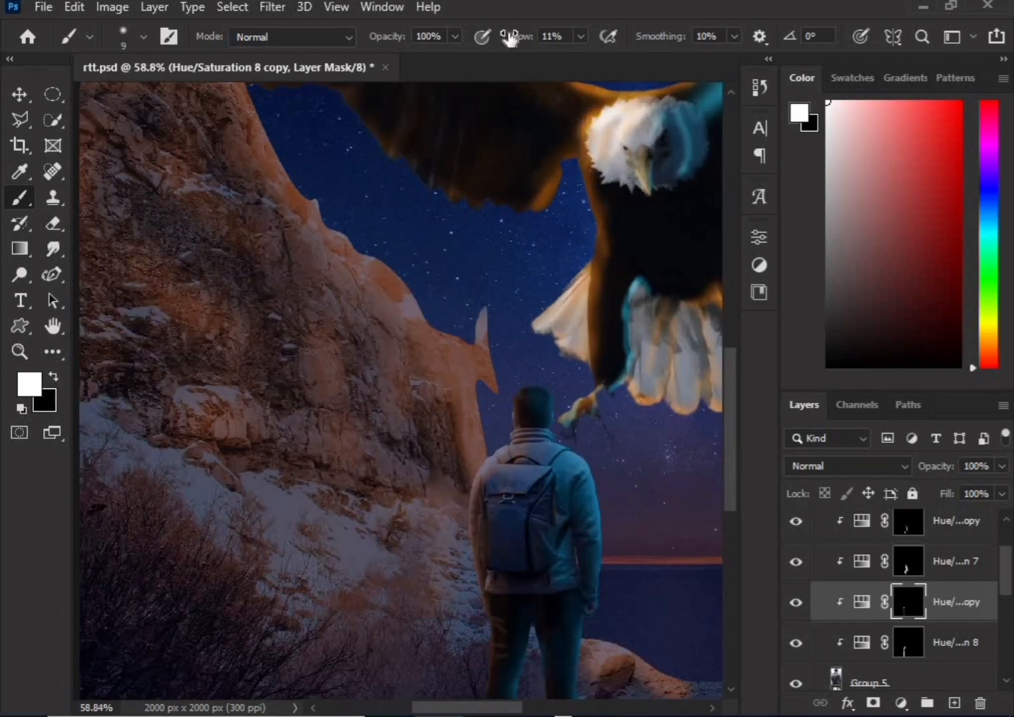
Soften the orange highlights on the man's left trouser leg folds, painting the mask with a black size 9 brush at 18% flow
left_click(51, 378)
left_click_drag(521, 36, 531, 36)
scroll(565, 611, "up", 10)
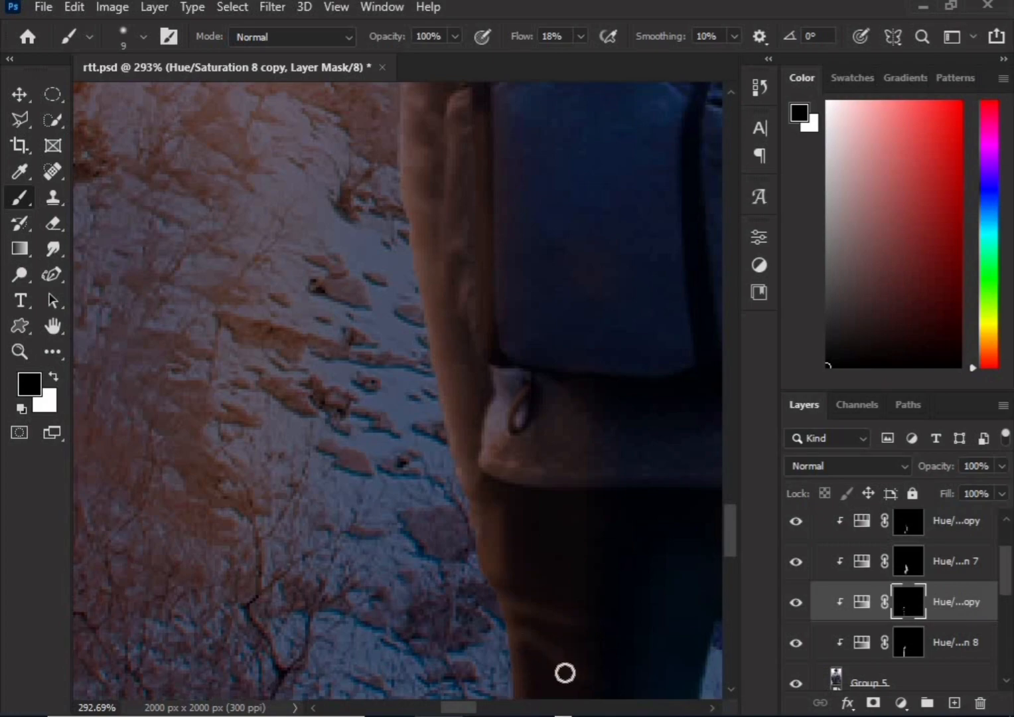
scroll(580, 650, "down", 5)
scroll(580, 650, "down", 4)
scroll(574, 661, "up", 5)
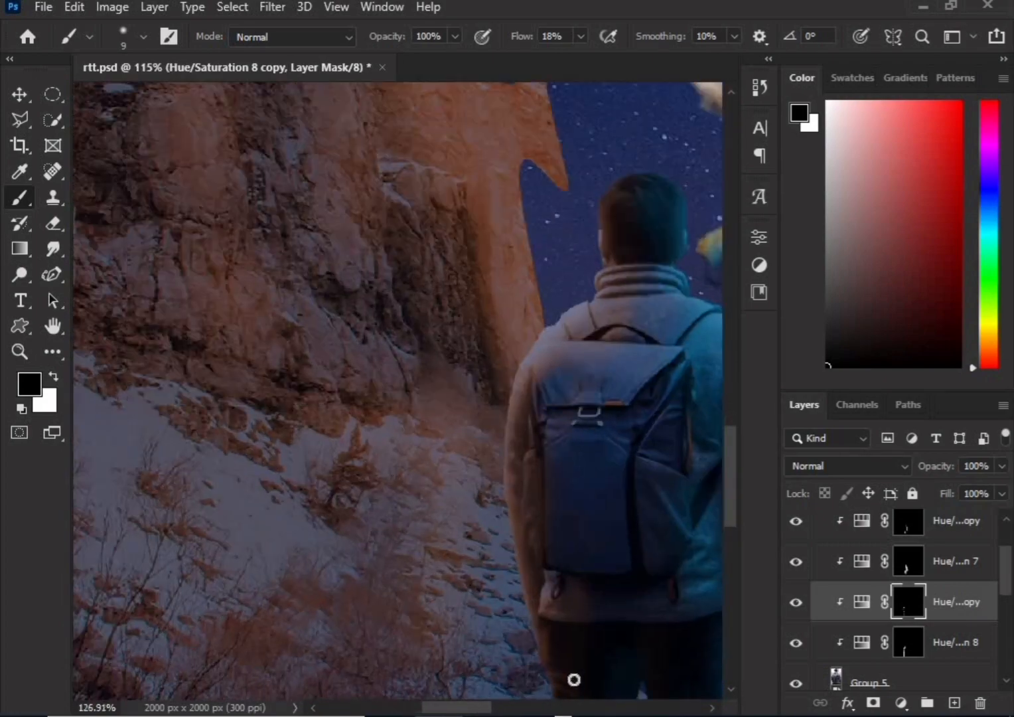
scroll(579, 645, "down", 2)
scroll(575, 649, "up", 5)
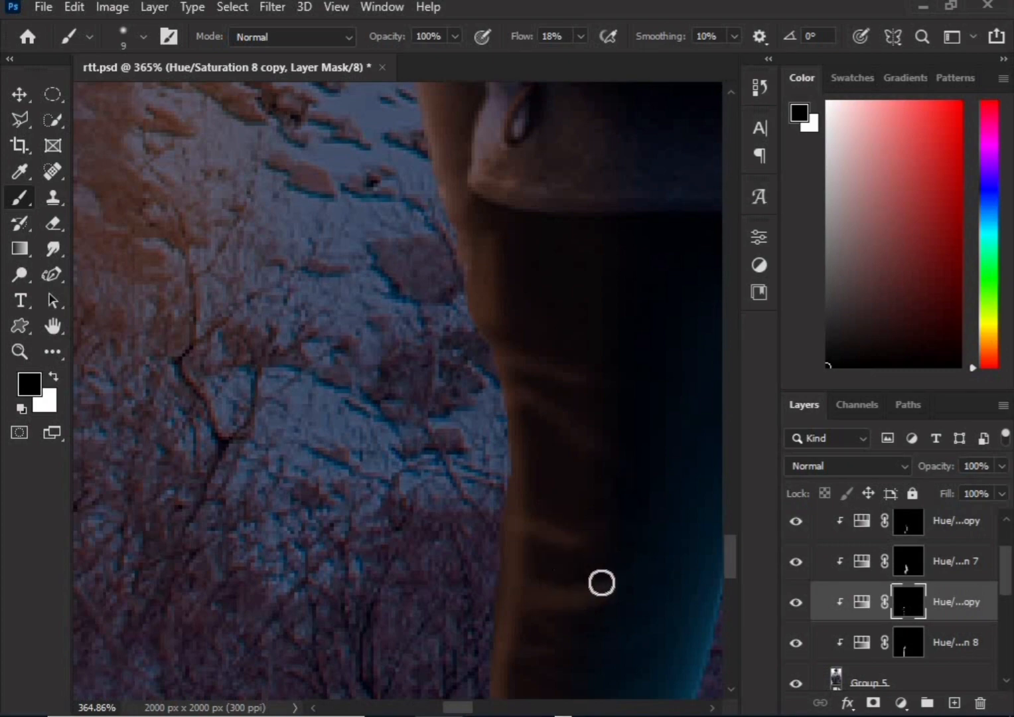
Dismiss the message notification and touch up the orange highlights on the lower trouser legs with the same black brush
scroll(611, 629, "down", 10)
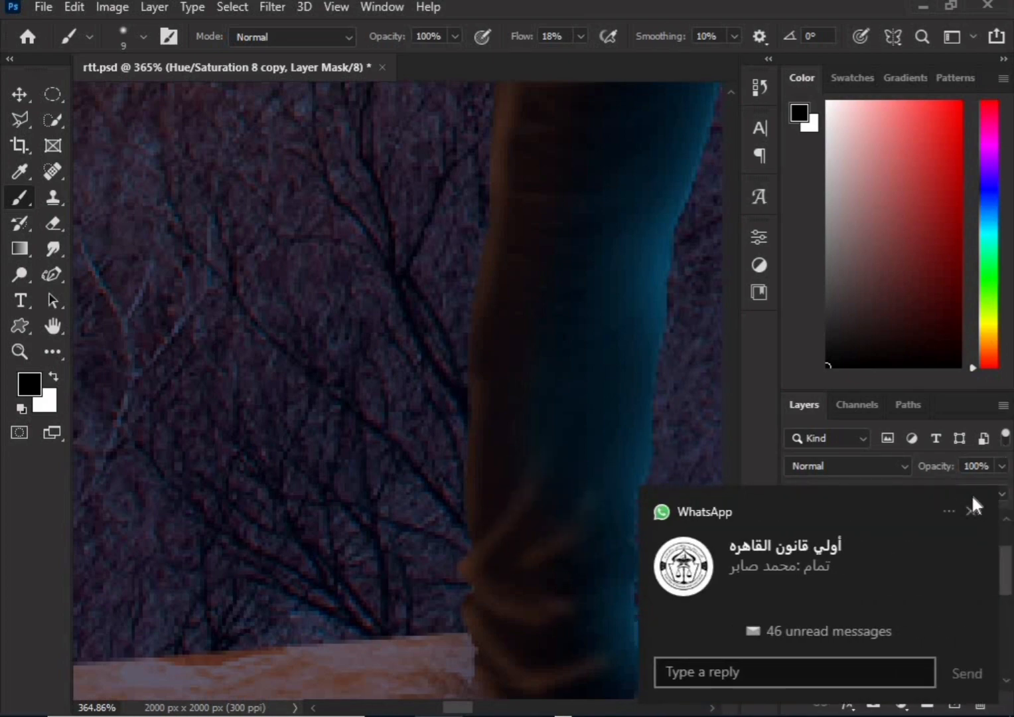
left_click(972, 498)
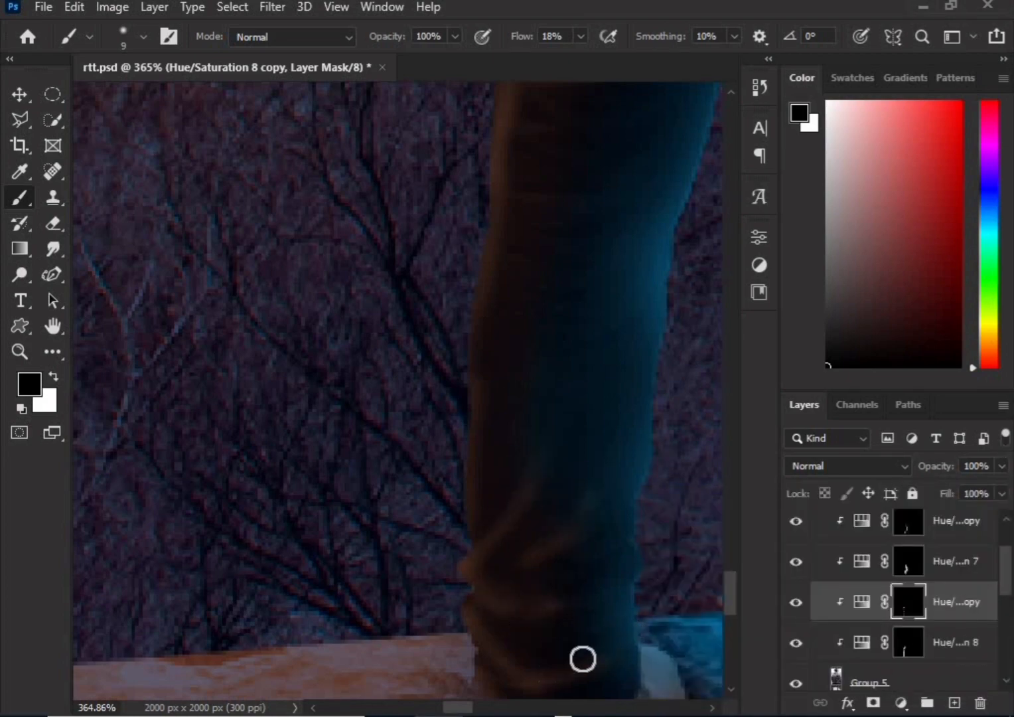
scroll(529, 707, "right", 3)
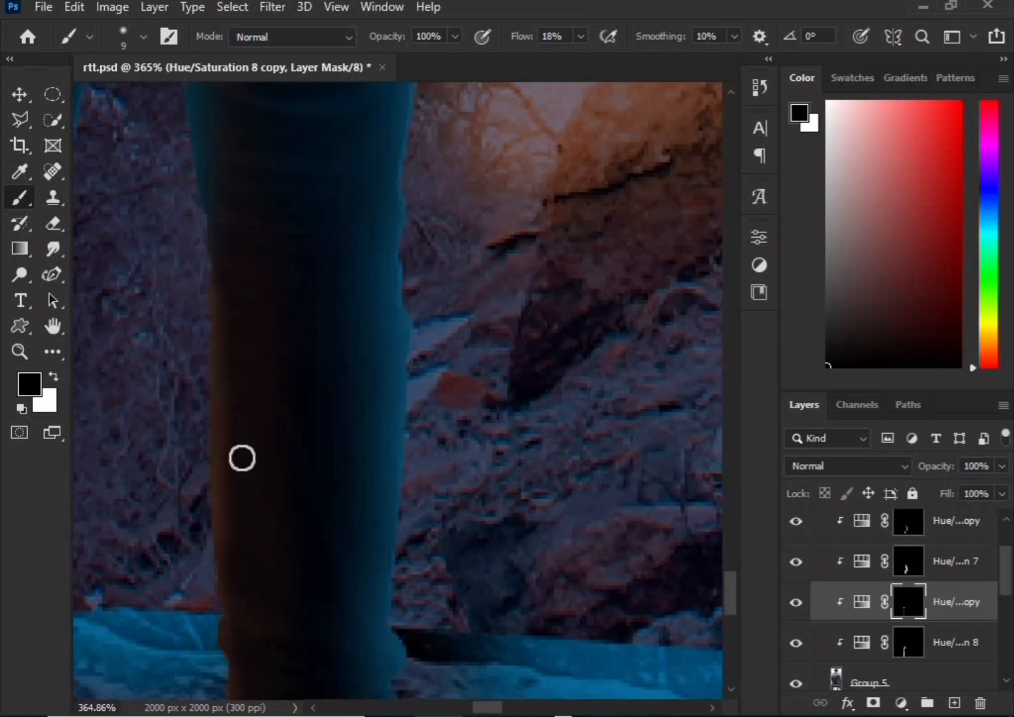
scroll(263, 641, "down", 5)
scroll(104, 305, "up", 4)
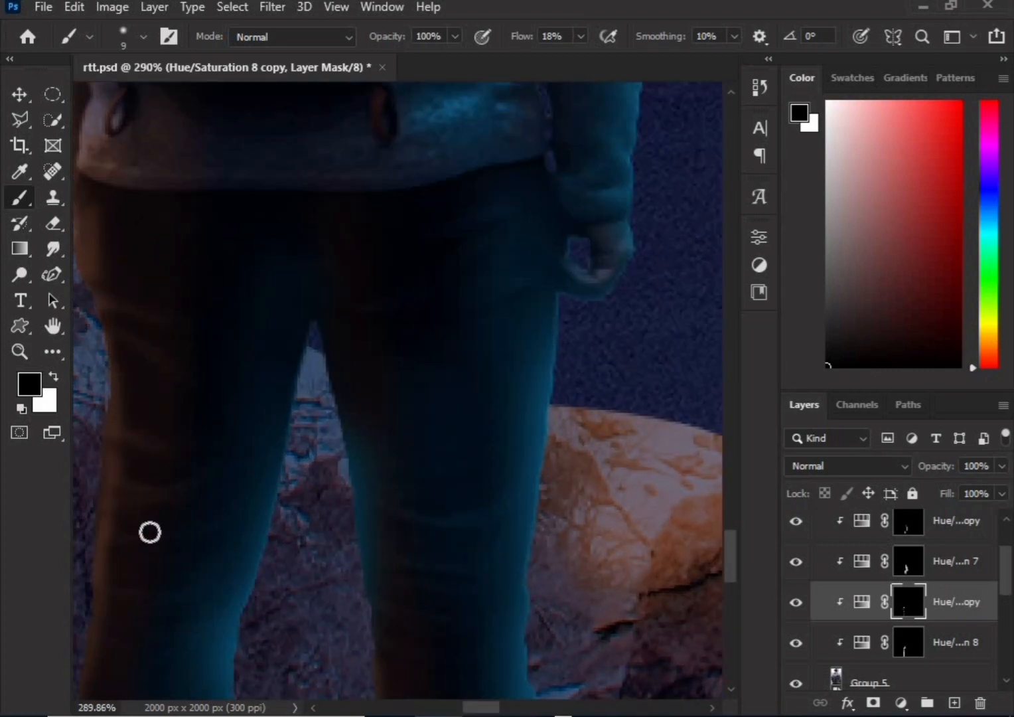
scroll(186, 597, "down", 2)
scroll(189, 628, "down", 2)
scroll(167, 672, "up", 2)
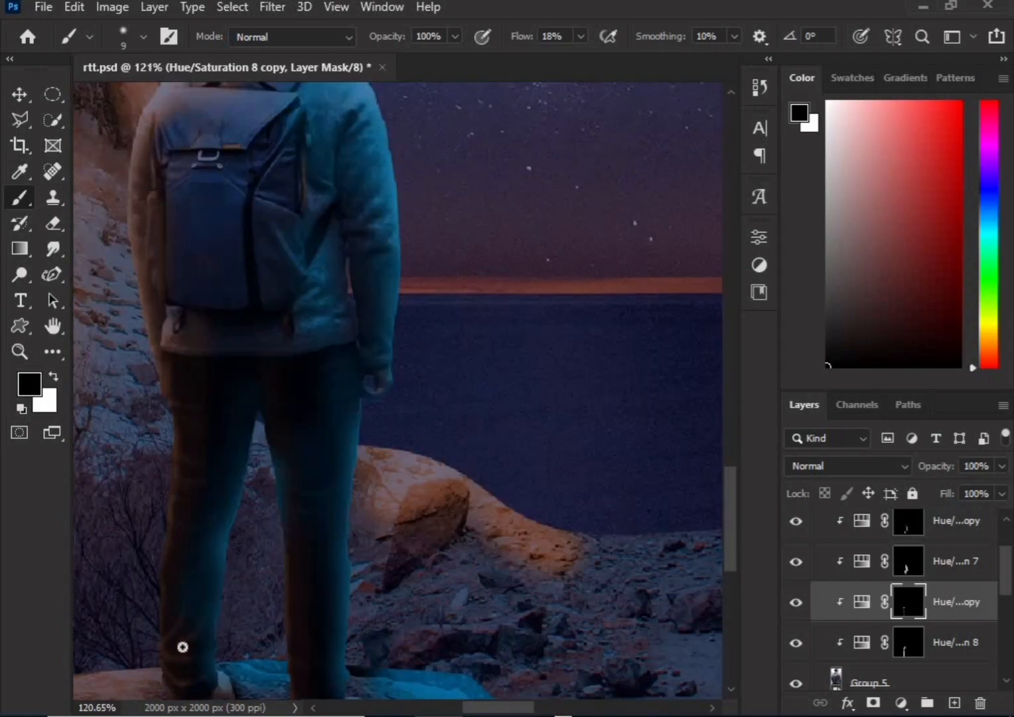
scroll(219, 544, "down", 3)
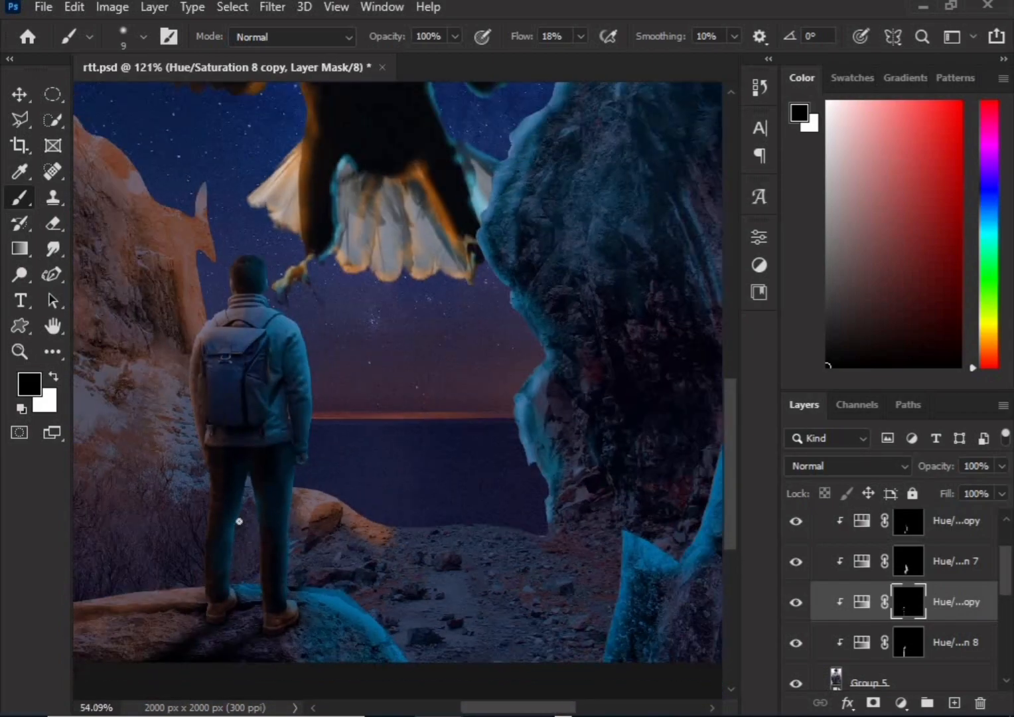
Paint a thin orange rim along the upper left edge of the man's head with a white size 9 brush at 18% flow
scroll(239, 338, "up", 4)
scroll(230, 354, "up", 3)
key("x")
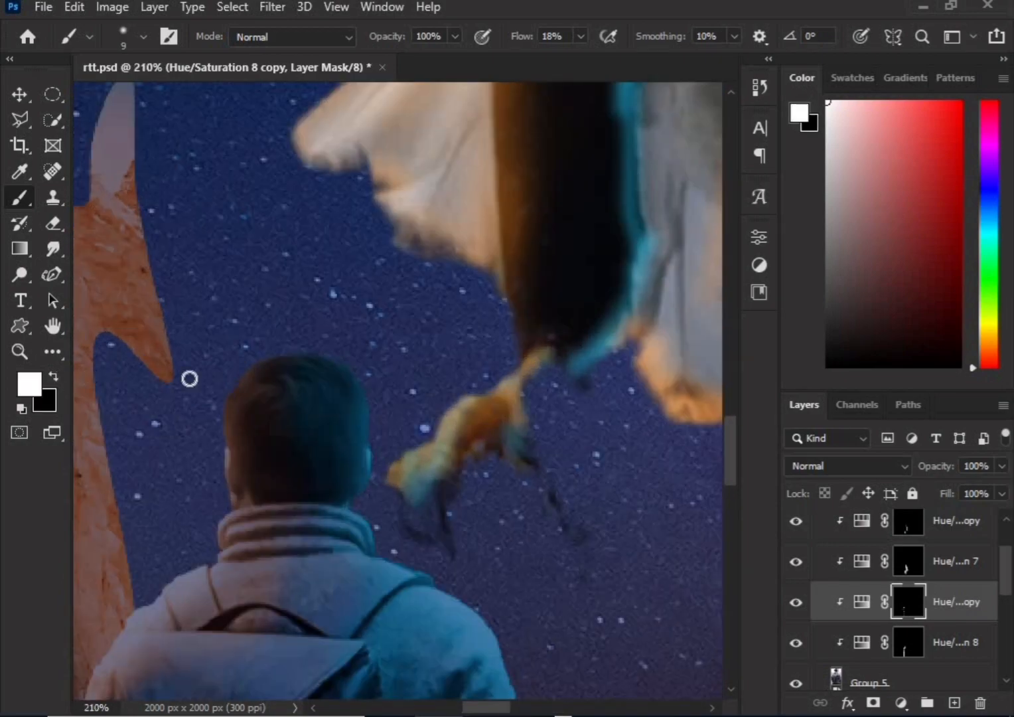
scroll(188, 378, "up", 2)
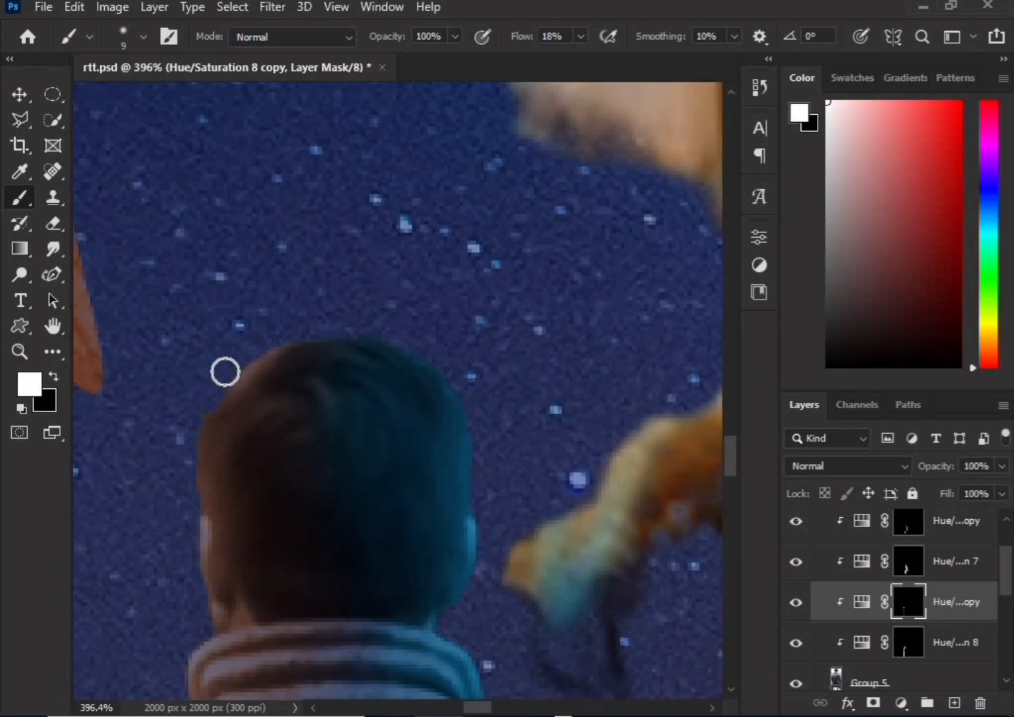
scroll(253, 457, "down", 2)
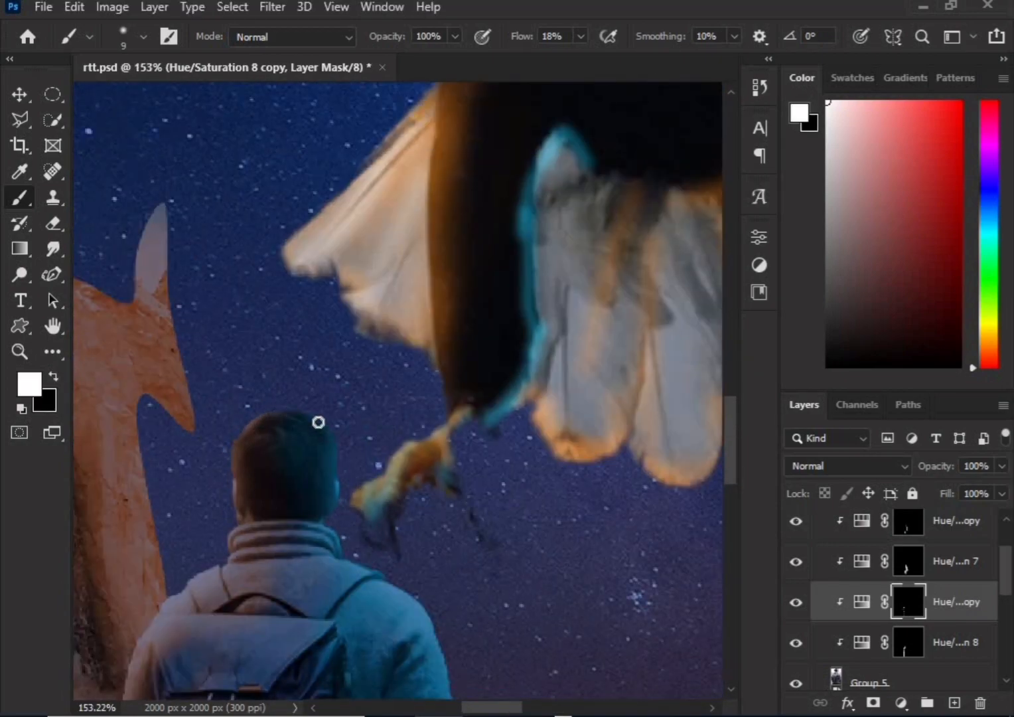
scroll(318, 422, "down", 5)
scroll(397, 467, "up", 1)
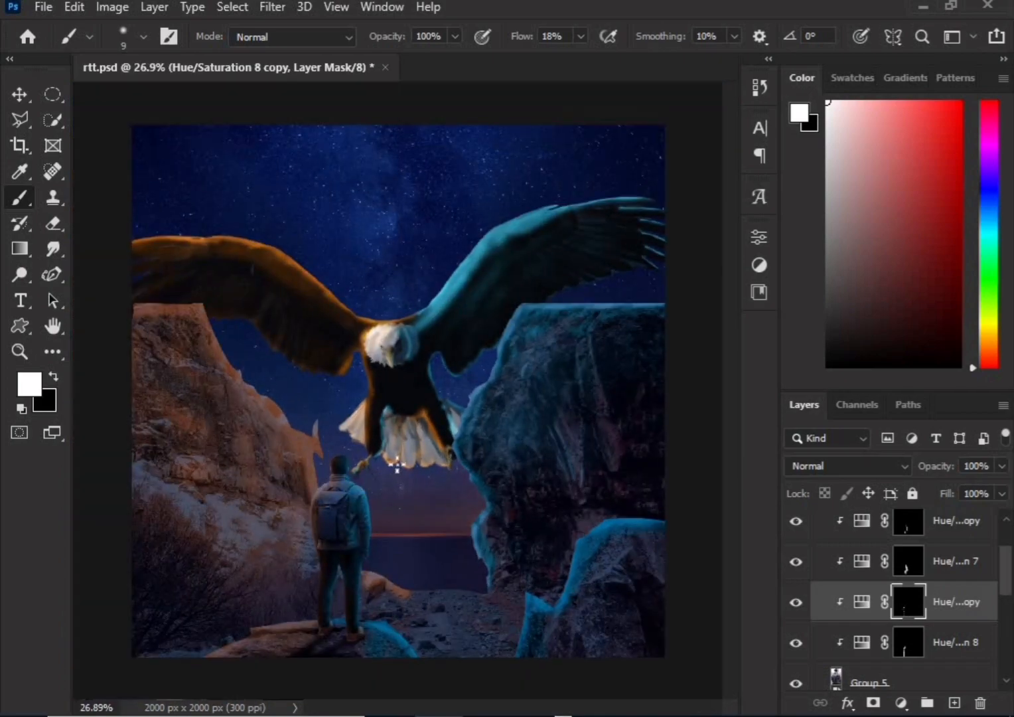
Collapse the prson layer group and review the whole composition
scroll(429, 435, "up", 2)
scroll(869, 597, "up", 2)
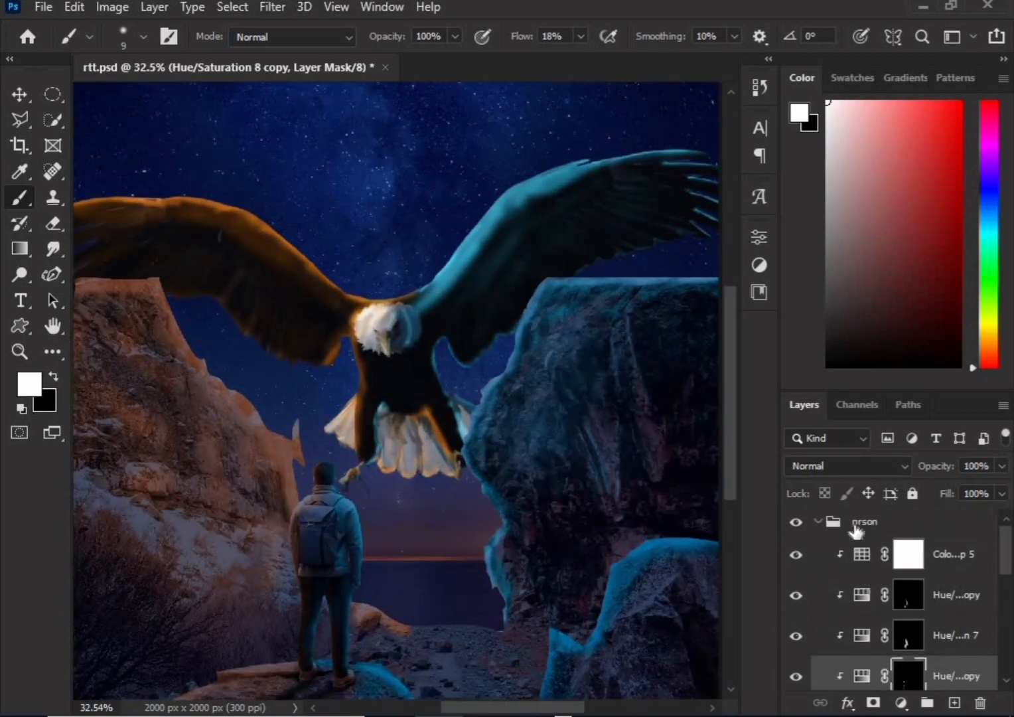
left_click(818, 522)
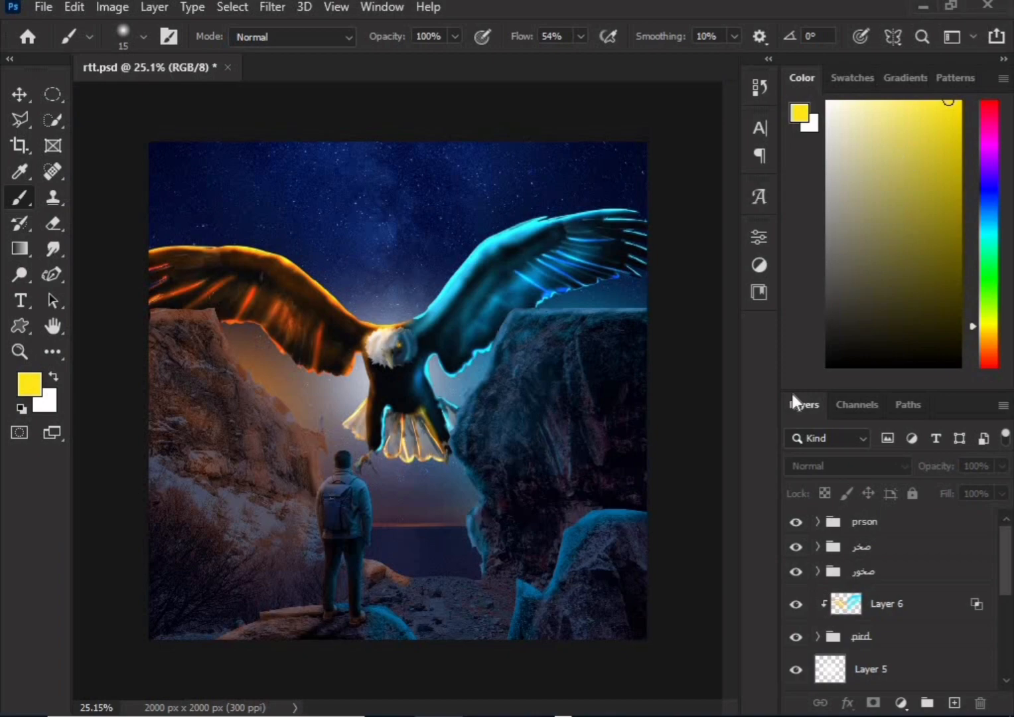
scroll(697, 526, "down", 1)
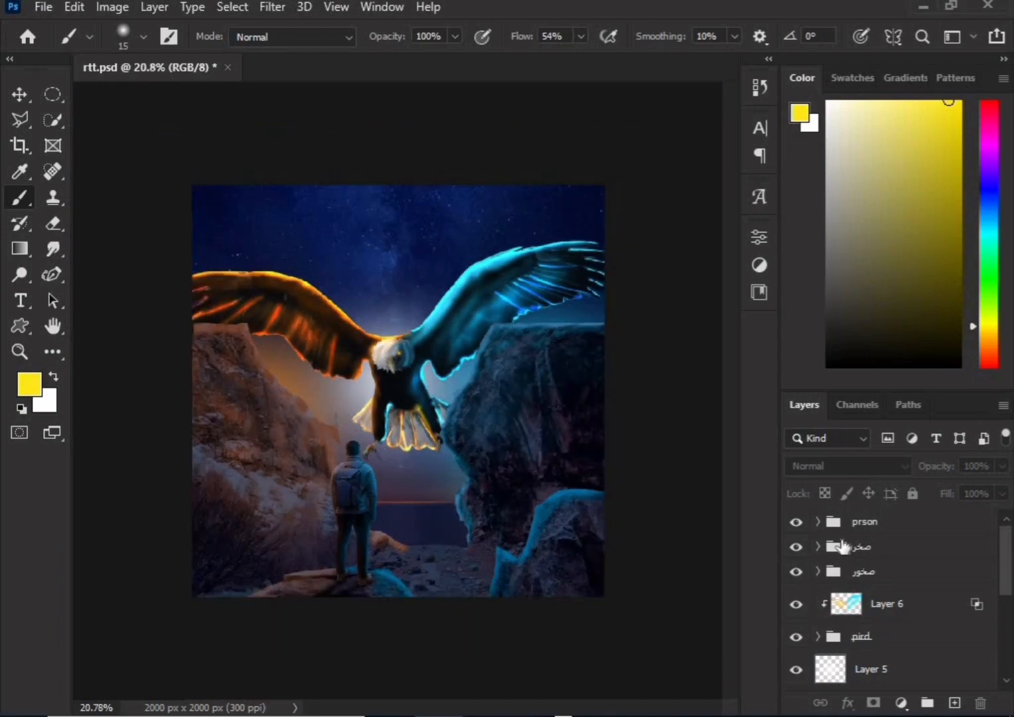
scroll(697, 526, "up", 1)
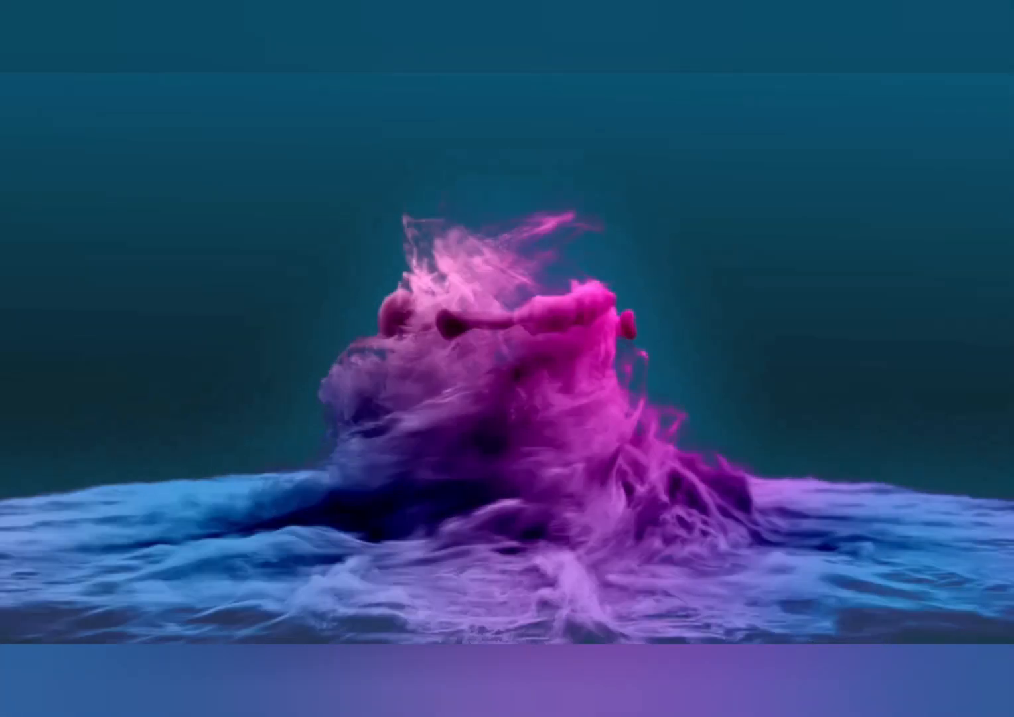